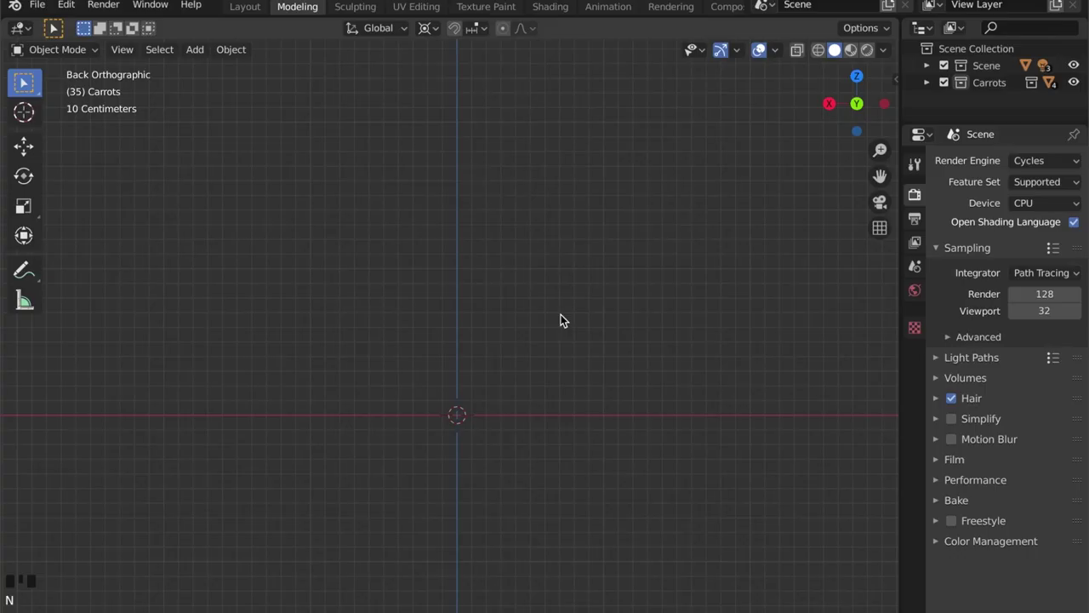
# Bring up the Shift+A Add menu in the empty Carrots scene's 3D viewport.
pyautogui.hotkey('shift', 'a')
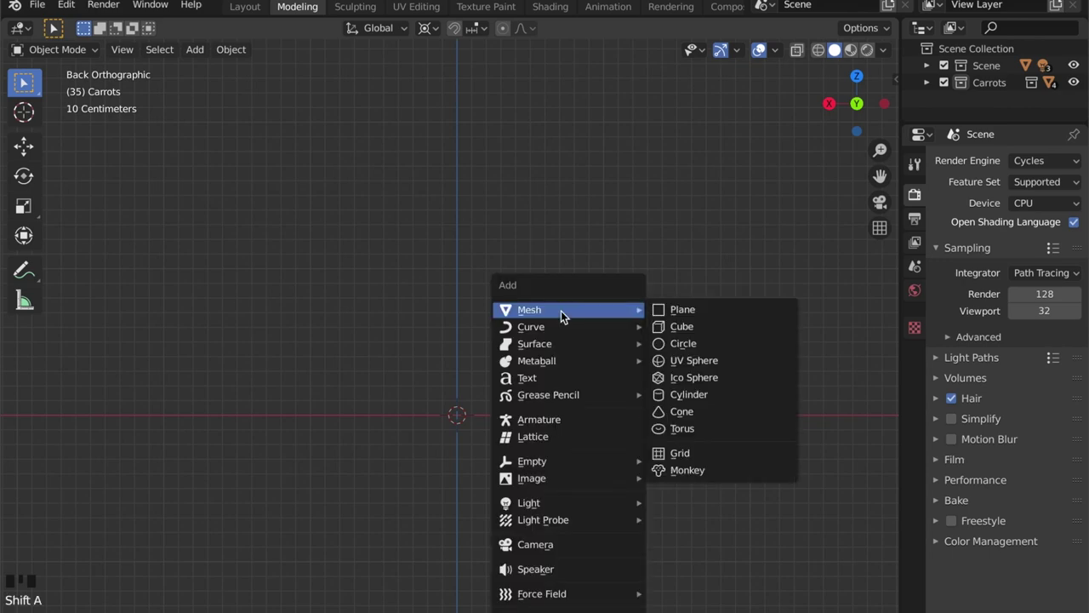
# Add the carrot photo 01.jpg as a background reference image.
pyautogui.moveTo(588, 487)
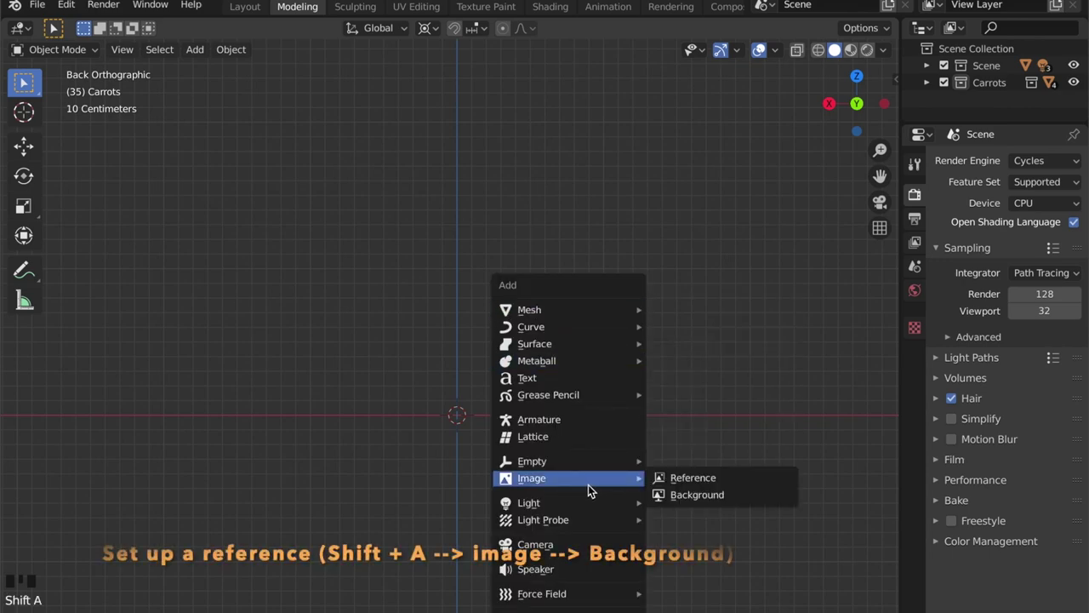
pyautogui.click(675, 497)
pyautogui.click(361, 126)
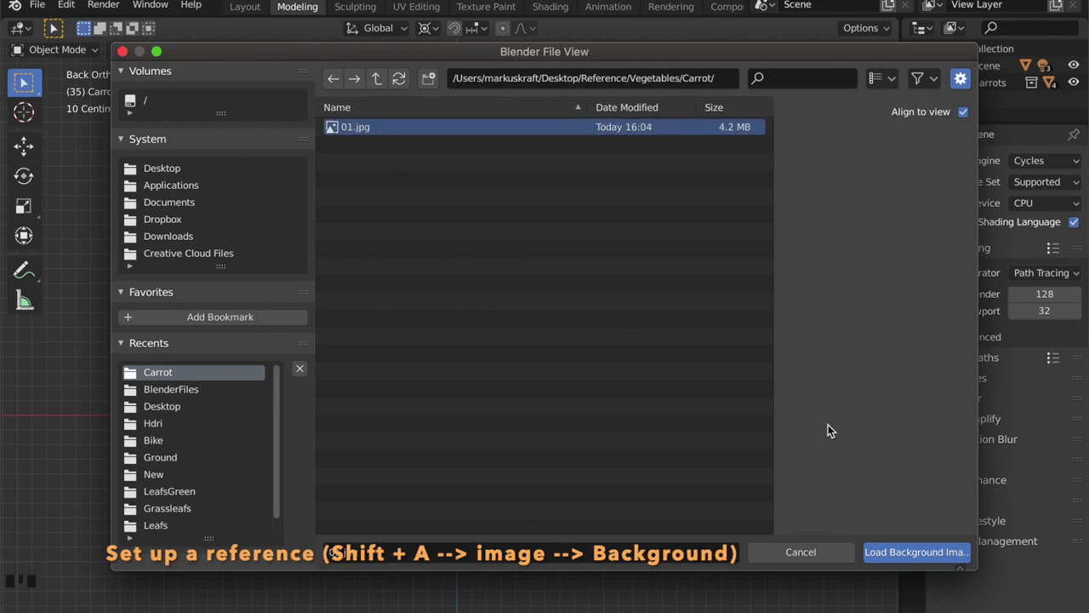
pyautogui.click(906, 552)
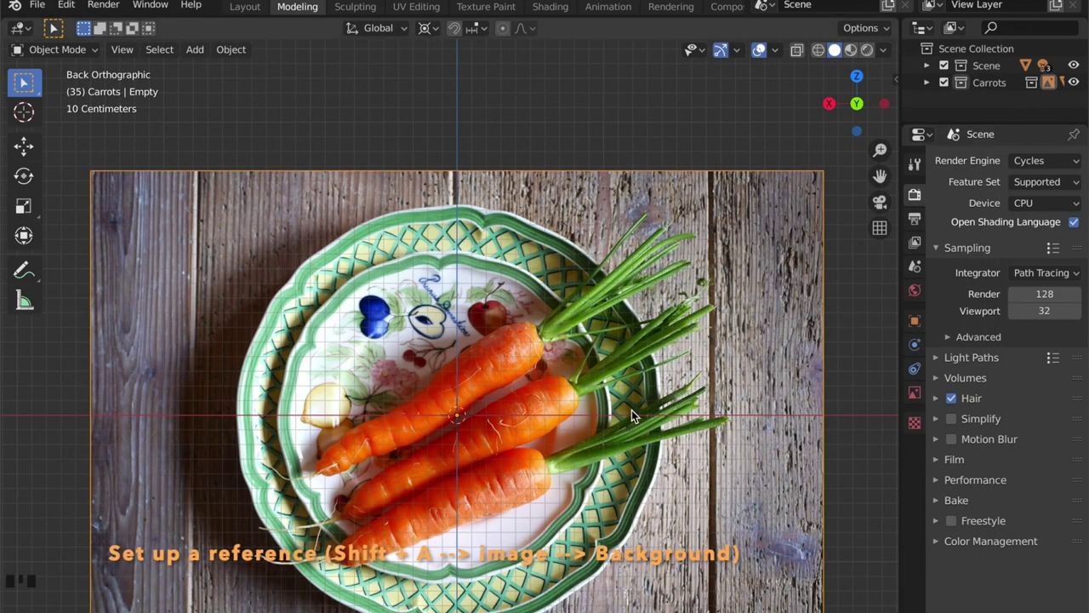
# Rotate and move the background photo so the carrots stand upright and centred.
pyautogui.scroll(-2, 632, 409)
pyautogui.press('r')
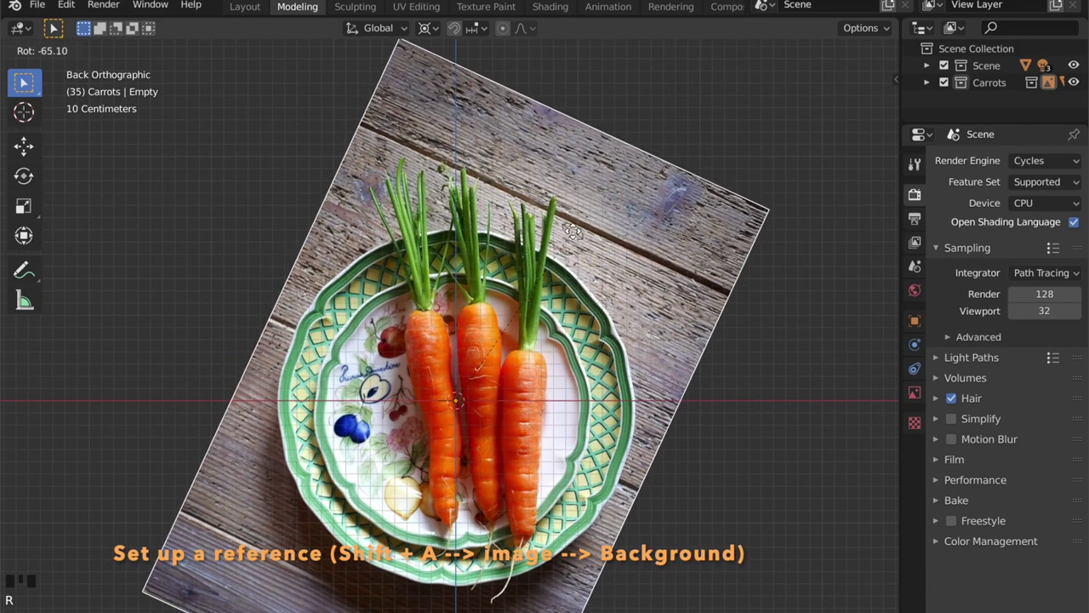
pyautogui.click(629, 305)
pyautogui.press('g')
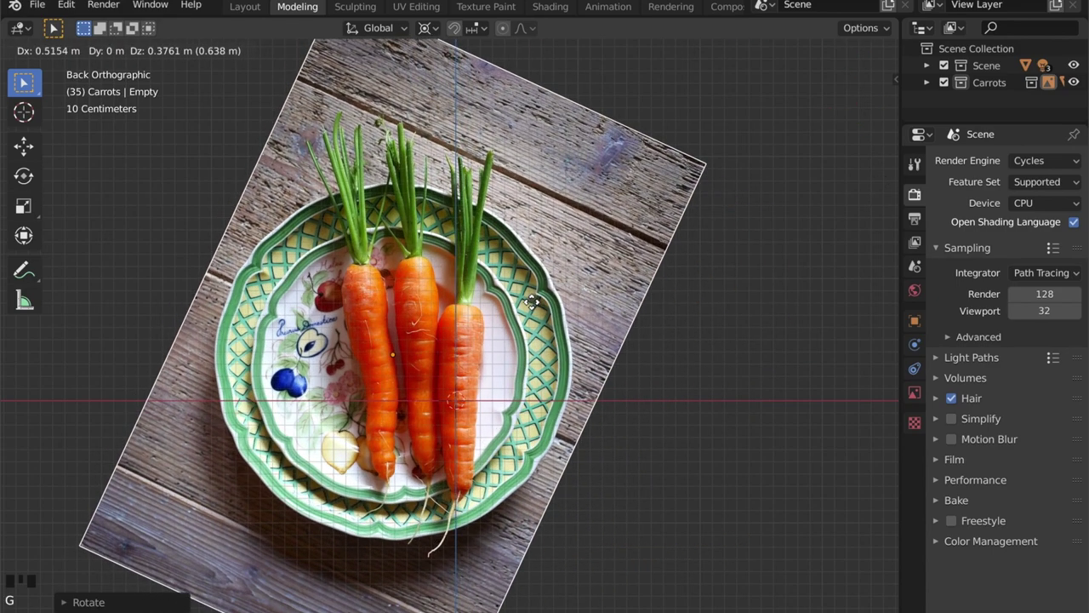
pyautogui.click(534, 306)
pyautogui.scroll(2, 564, 358)
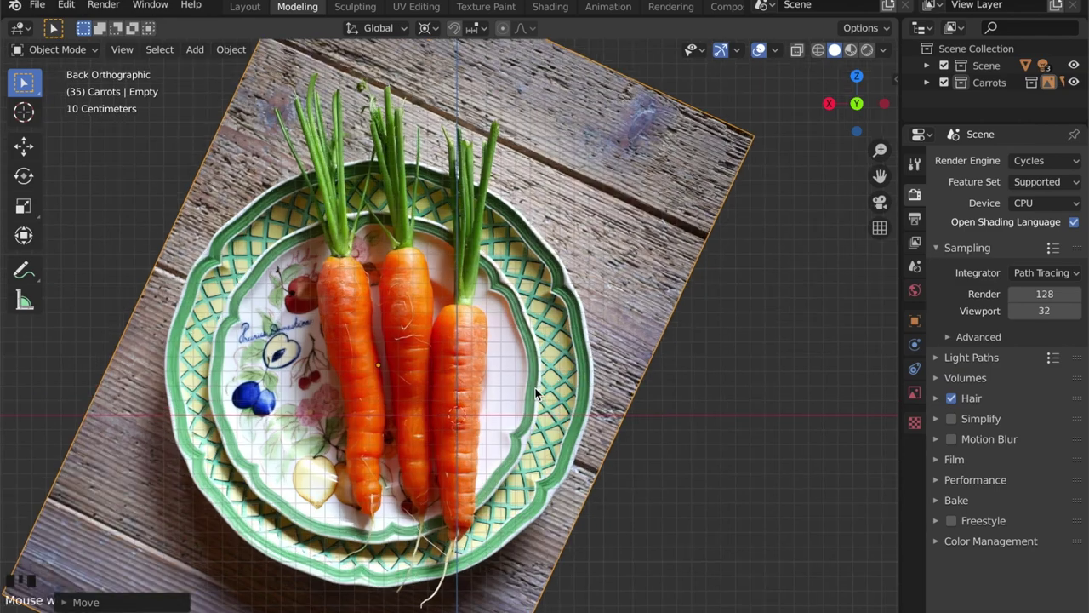
# Add a cylinder mesh with 8 vertices.
pyautogui.hotkey('shift', 'a')
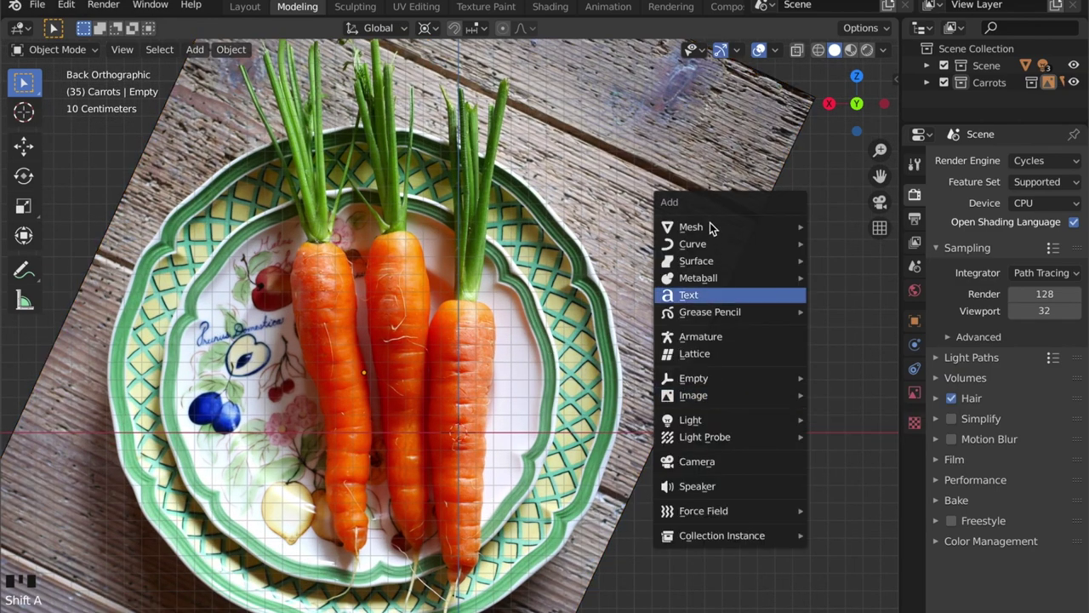
pyautogui.moveTo(732, 227)
pyautogui.click(851, 312)
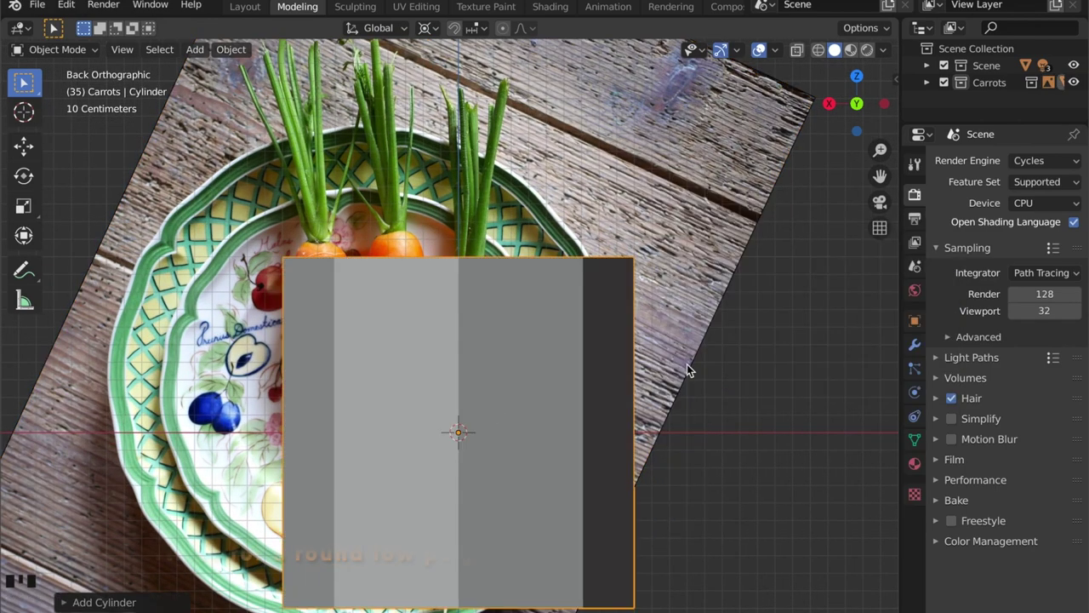
pyautogui.click(75, 598)
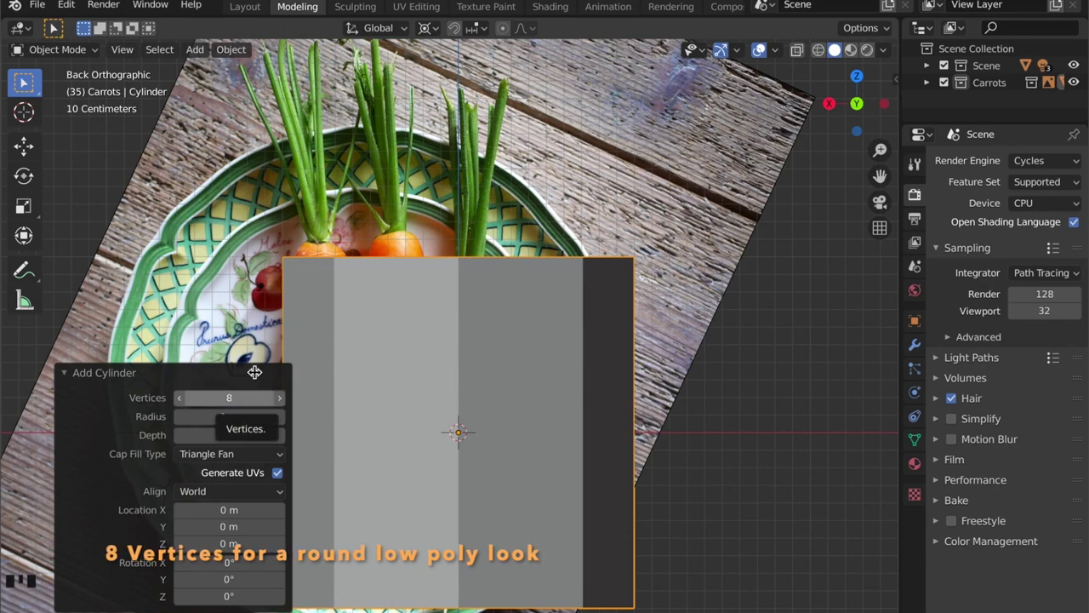
pyautogui.click(69, 374)
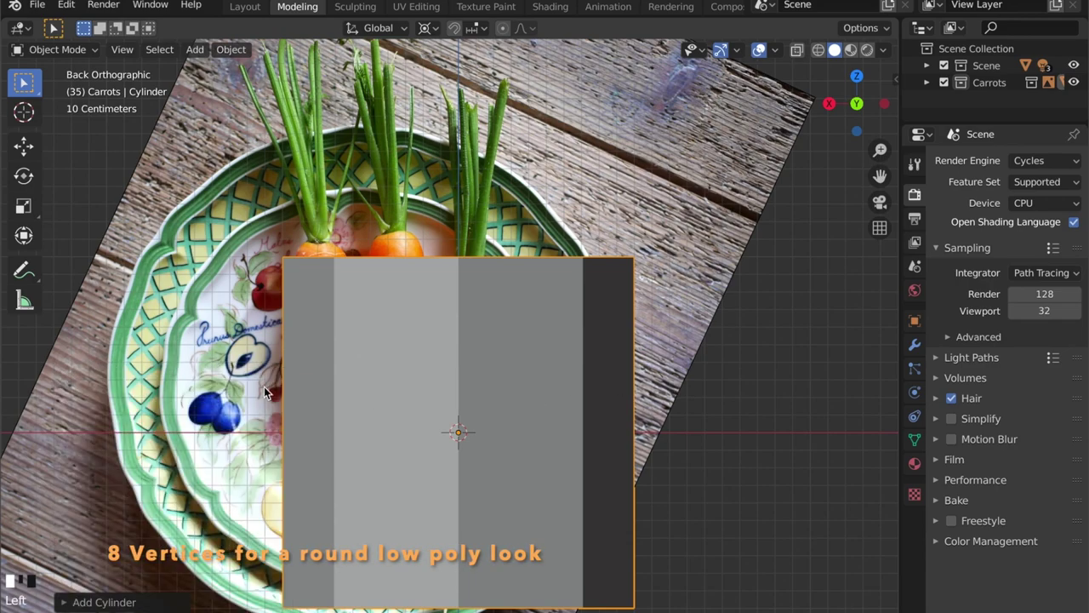
# With X-ray on, shrink the cylinder and stretch it tall along Z to match the right carrot.
pyautogui.hotkey('alt', 'z')
pyautogui.press('s')
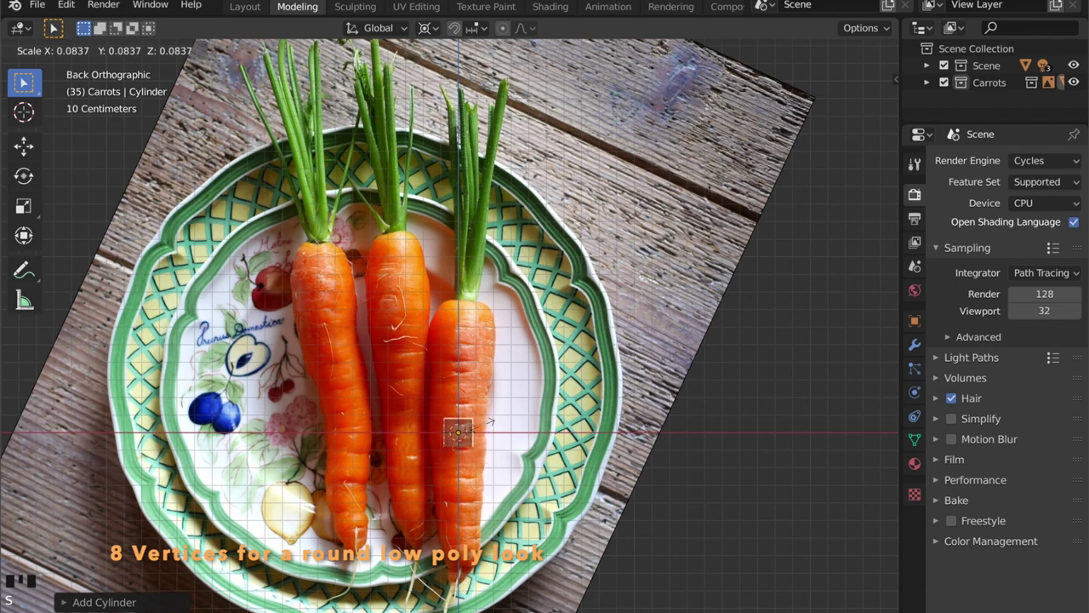
pyautogui.click(501, 433)
pyautogui.press('s')
pyautogui.press('z')
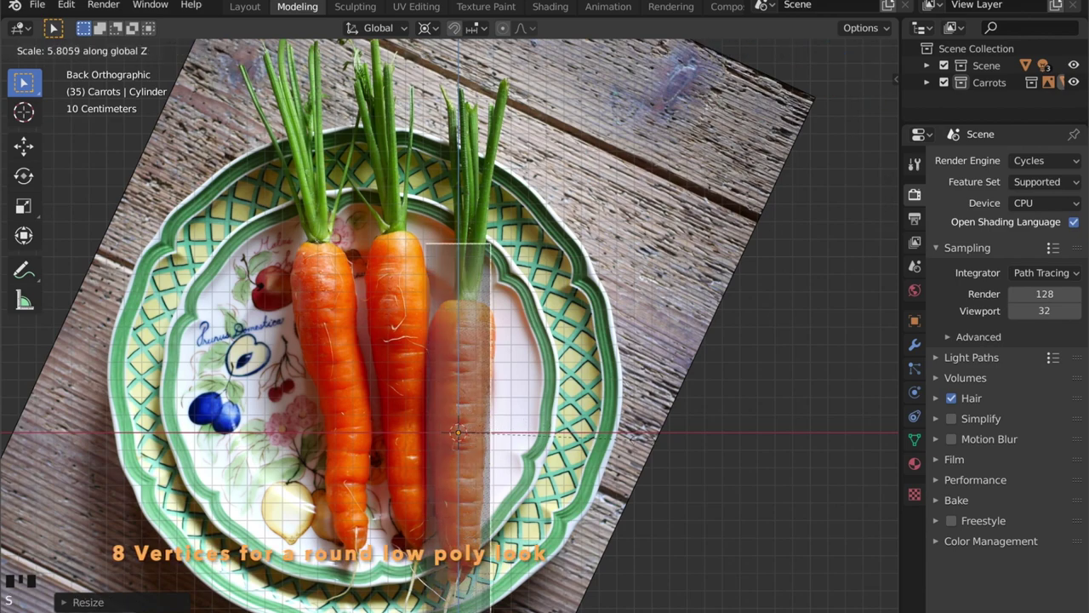
pyautogui.click(602, 445)
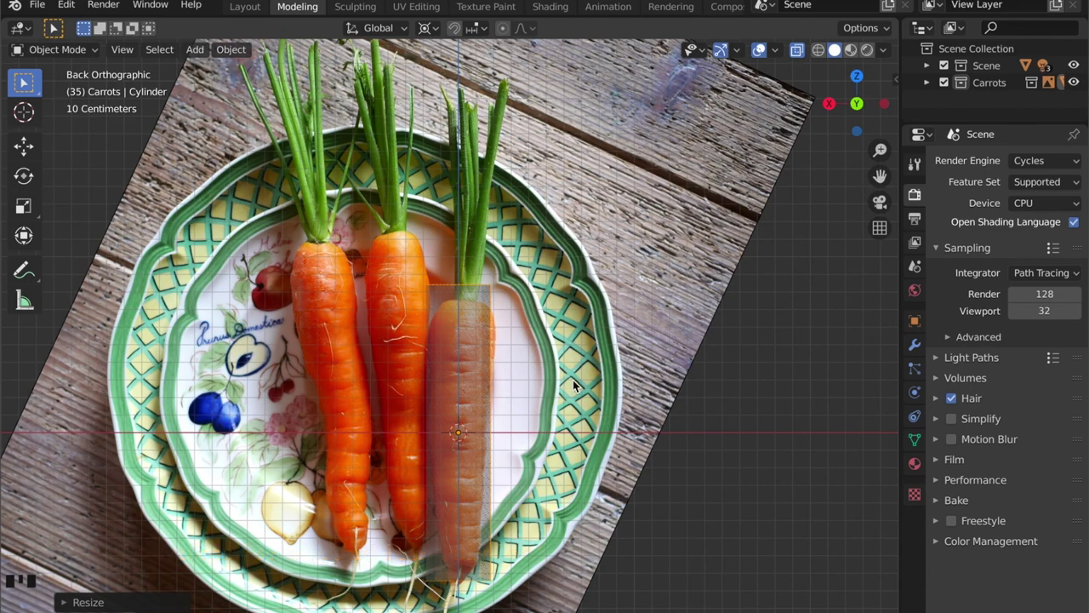
pyautogui.moveTo(518, 370); pyautogui.dragTo(533, 433, button='middle')
# Turn off X-ray, enter Edit Mode, and dissolve two top cap triangles into one face.
pyautogui.scroll(3, 520, 379)
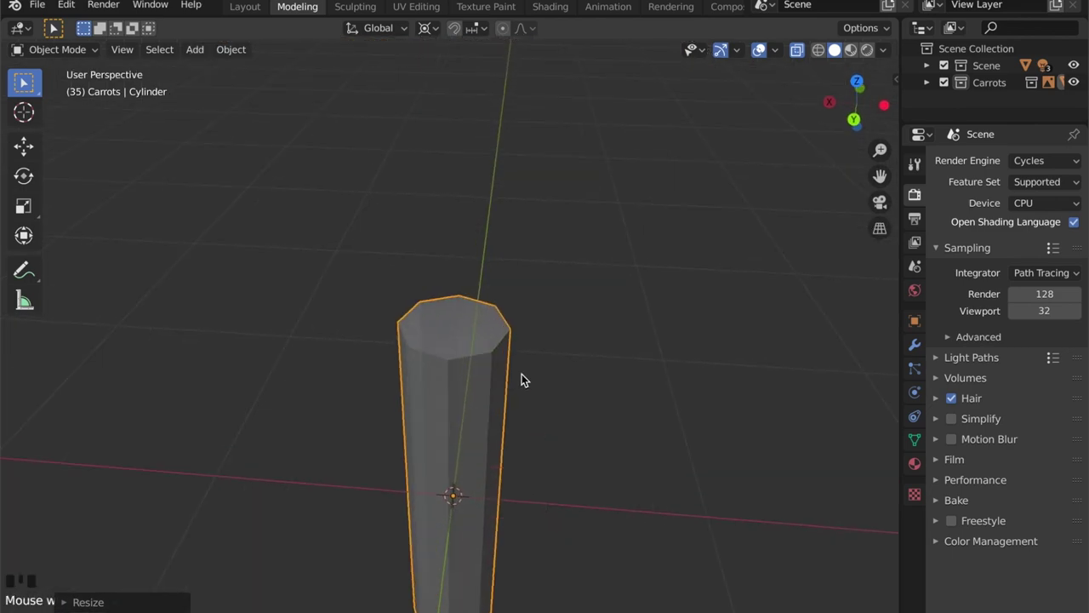
pyautogui.hotkey('alt', 'z')
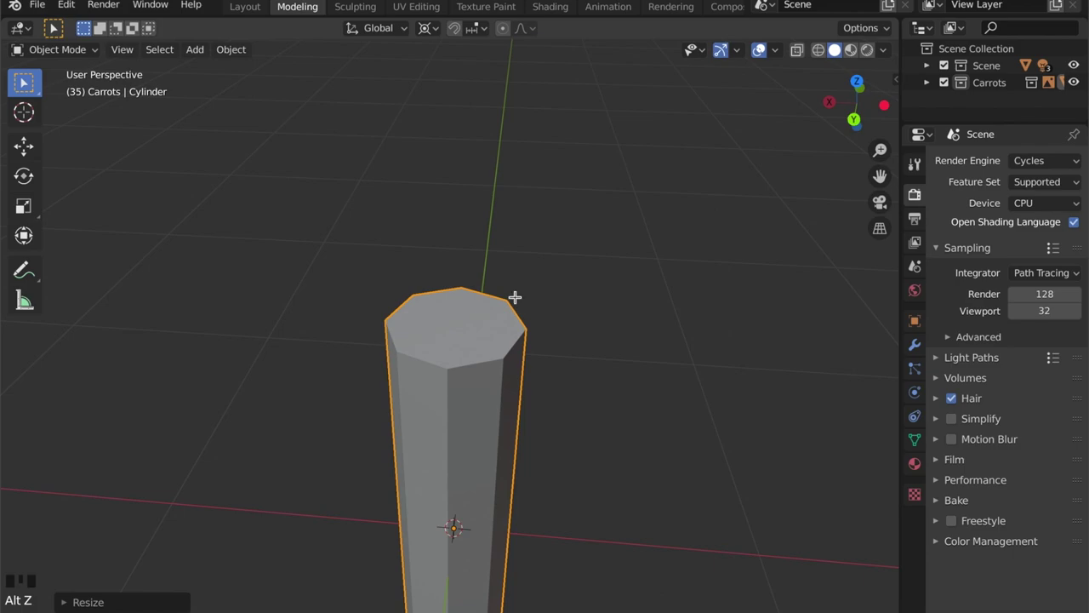
pyautogui.press('Tab')
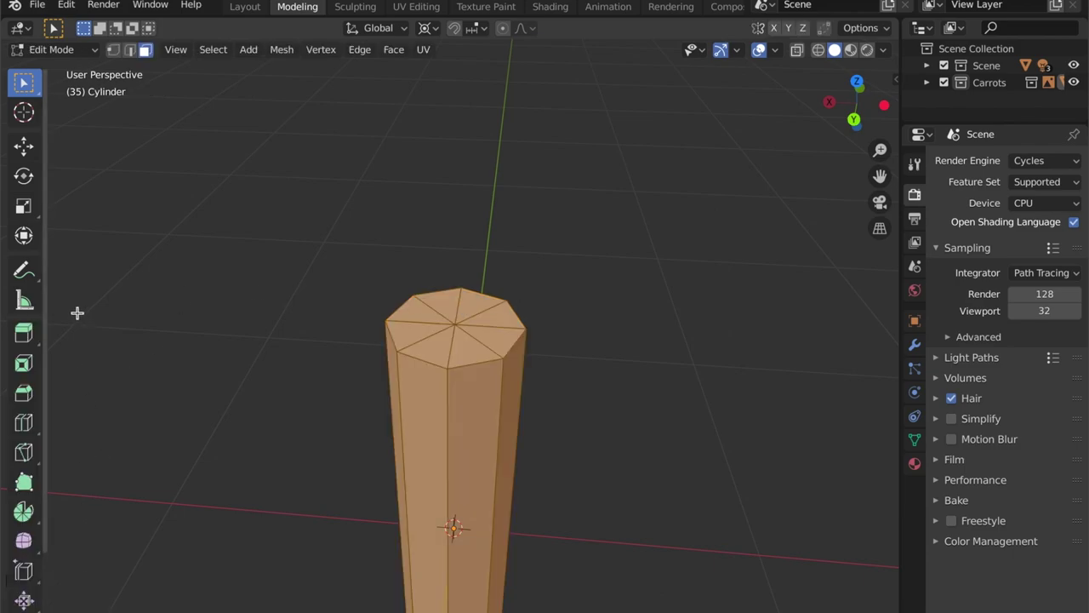
pyautogui.press('t')
pyautogui.click(469, 346)
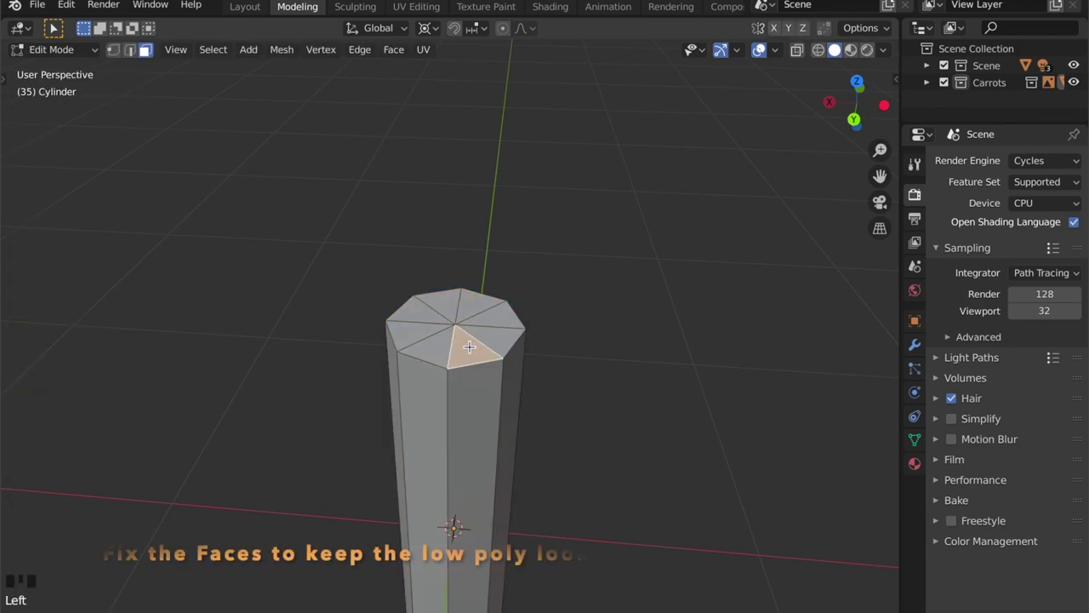
pyautogui.keyDown('shift'); pyautogui.click(492, 339); pyautogui.keyUp('shift')
pyautogui.click(394, 50)
pyautogui.rightClick(323, 245)
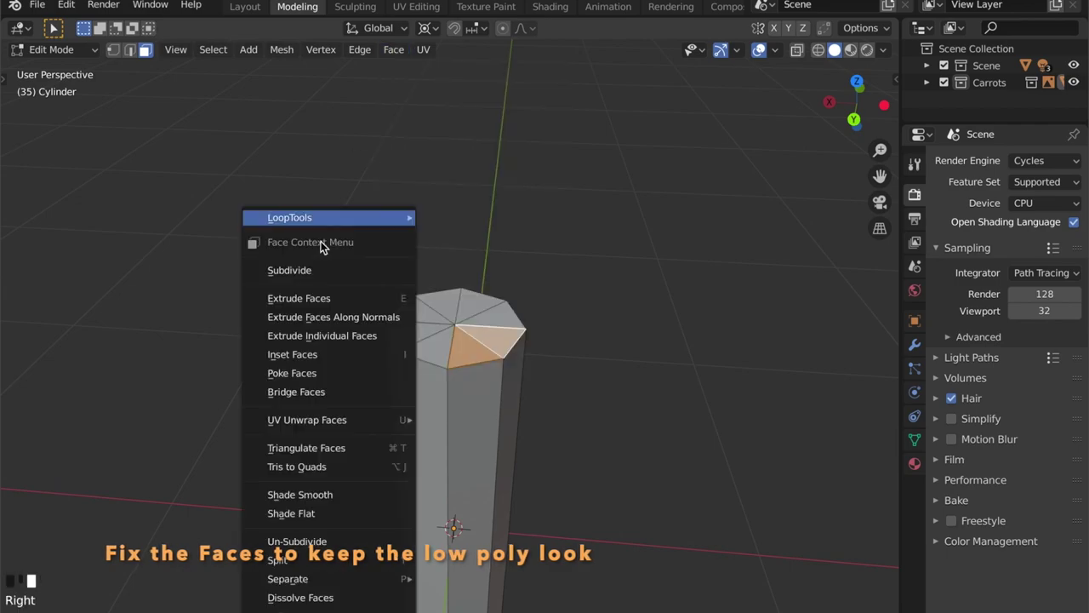
pyautogui.click(340, 597)
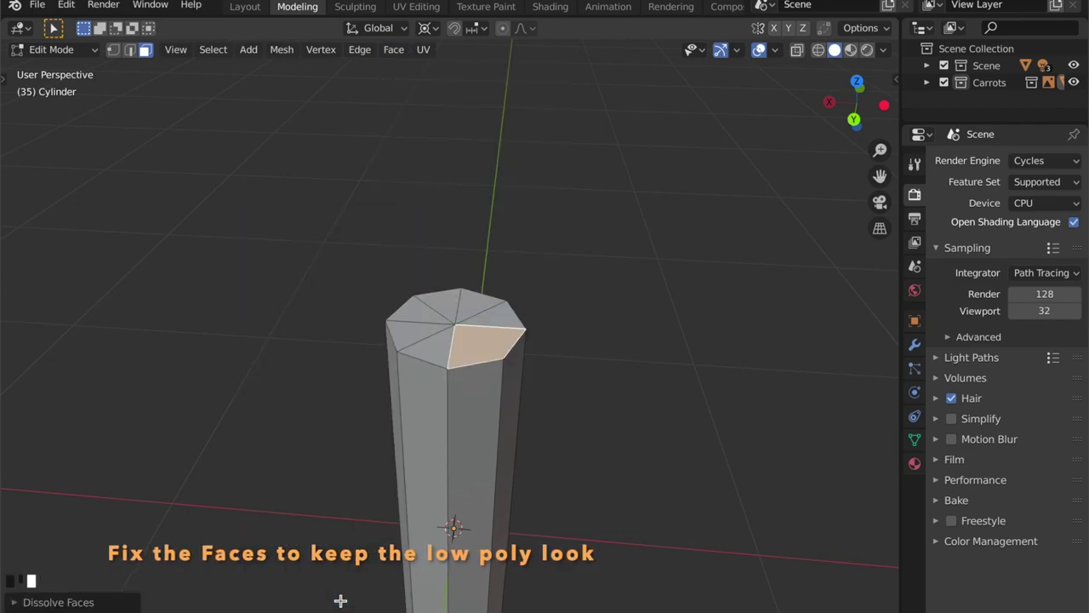
# Snap the 3D cursor to the selection and orbit to the cylinder's underside.
pyautogui.rightClick(450, 396)
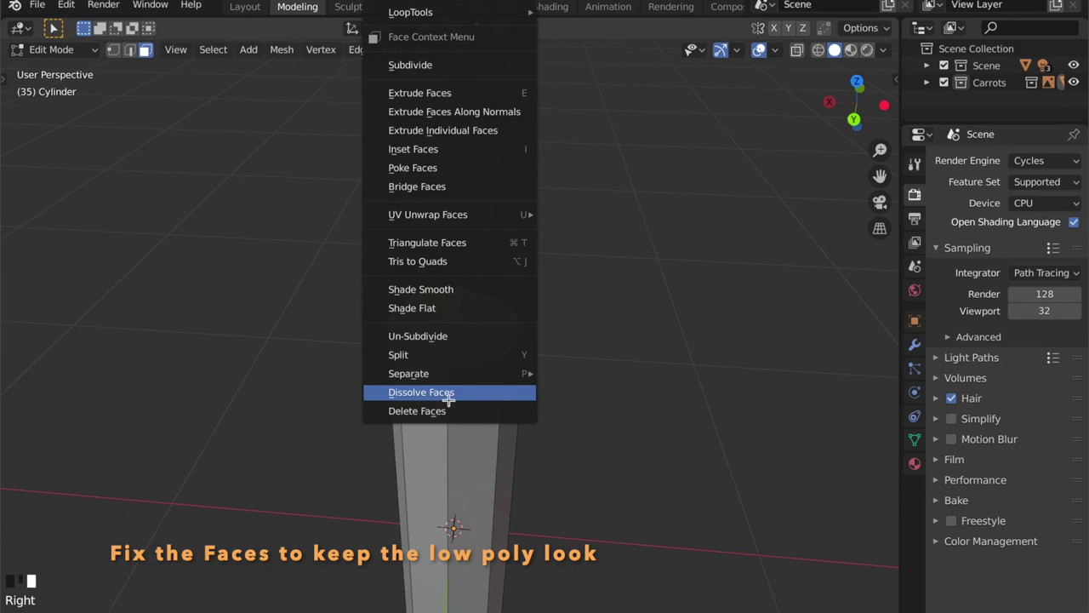
pyautogui.rightClick(510, 371)
pyautogui.hotkey('shift', 's')
pyautogui.click(562, 498)
pyautogui.rightClick(462, 383)
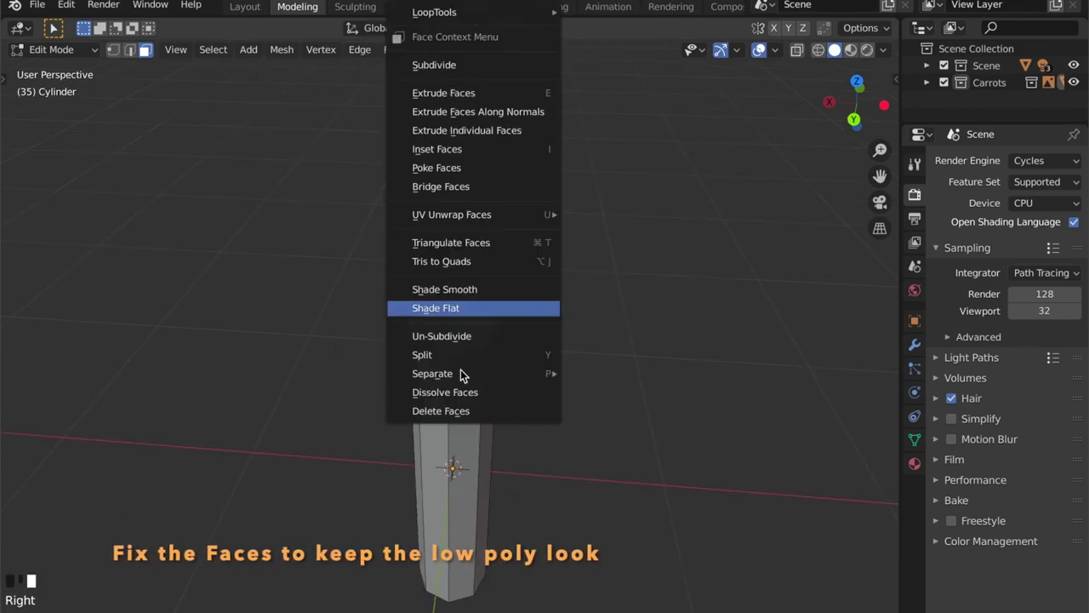
pyautogui.moveTo(545, 443); pyautogui.dragTo(461, 317, button='middle')
# Dissolve the first pairs of bottom cap triangles into quads.
pyautogui.click(482, 324)
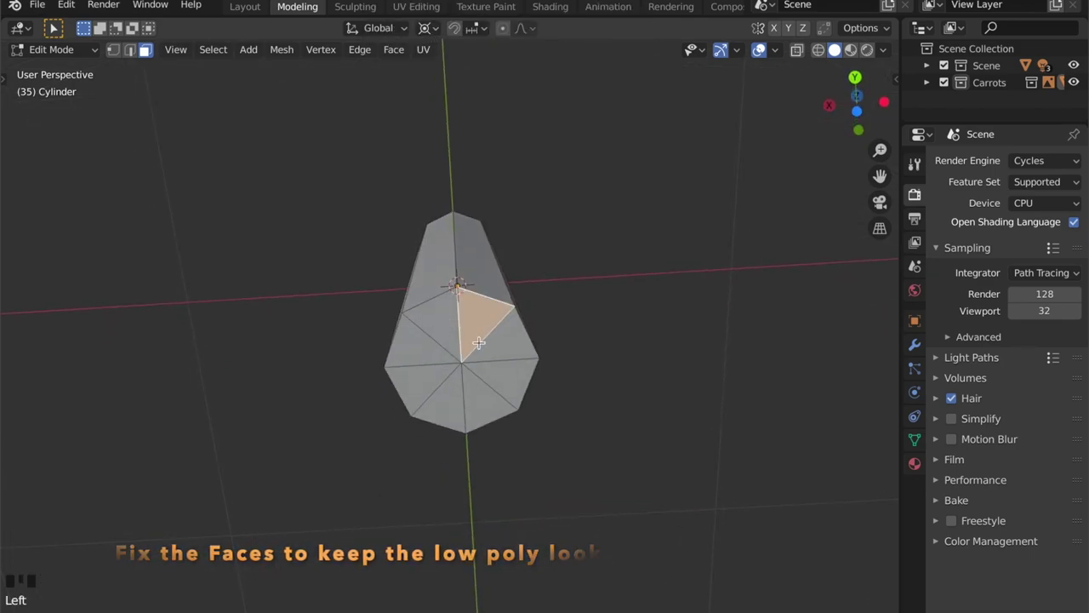
pyautogui.rightClick(520, 343)
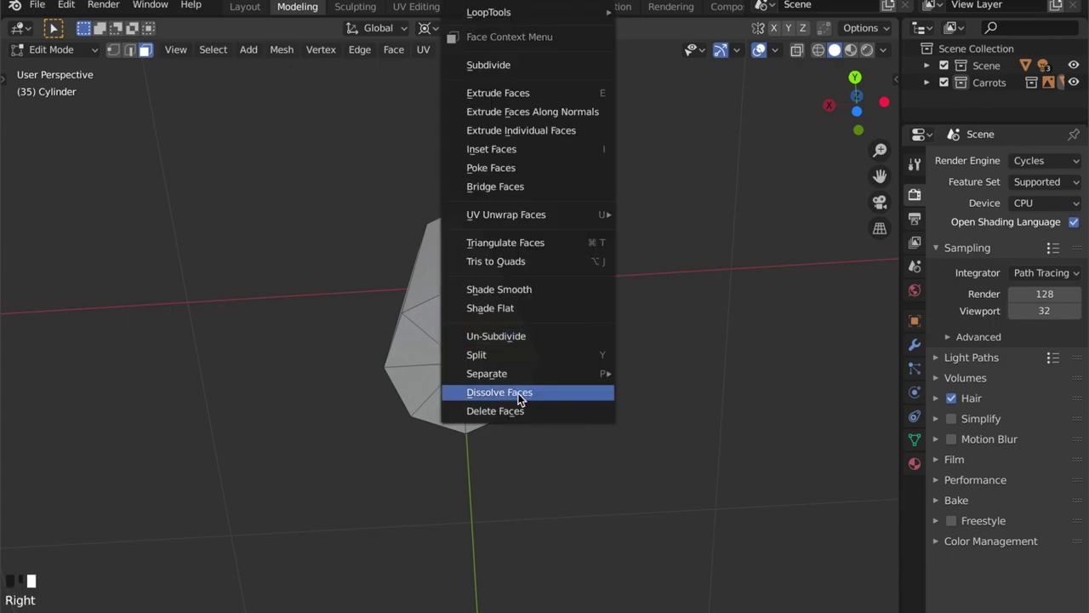
pyautogui.click(521, 389)
pyautogui.click(499, 388)
pyautogui.keyDown('shift'); pyautogui.click(477, 407); pyautogui.keyUp('shift')
pyautogui.rightClick(472, 400)
pyautogui.click(470, 399)
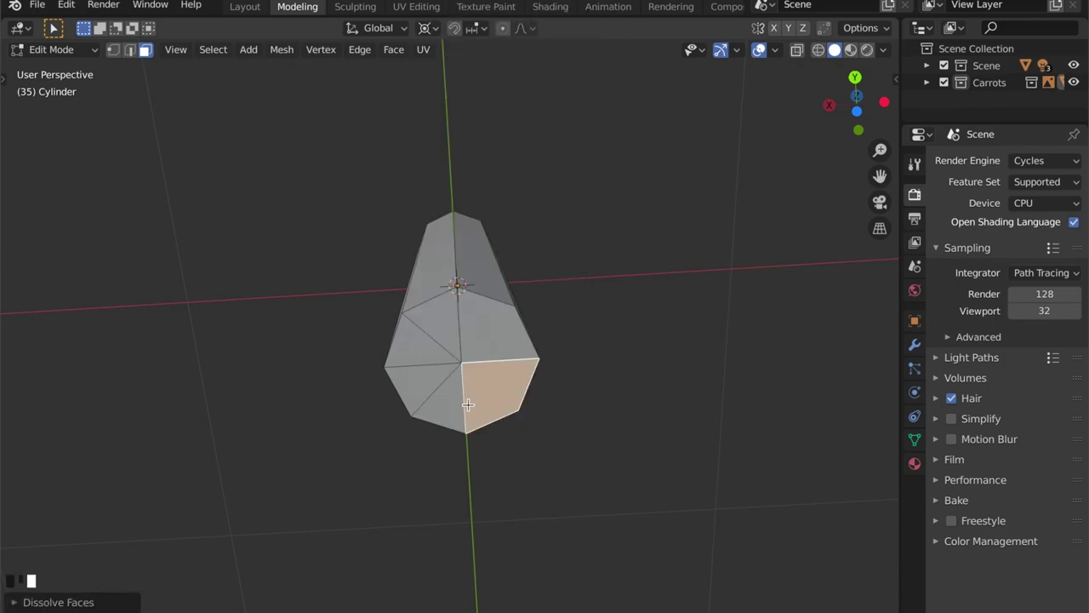
# Dissolve the remaining bottom cap triangles, then return to the back view with the reference.
pyautogui.keyDown('shift'); pyautogui.click(430, 406); pyautogui.keyUp('shift')
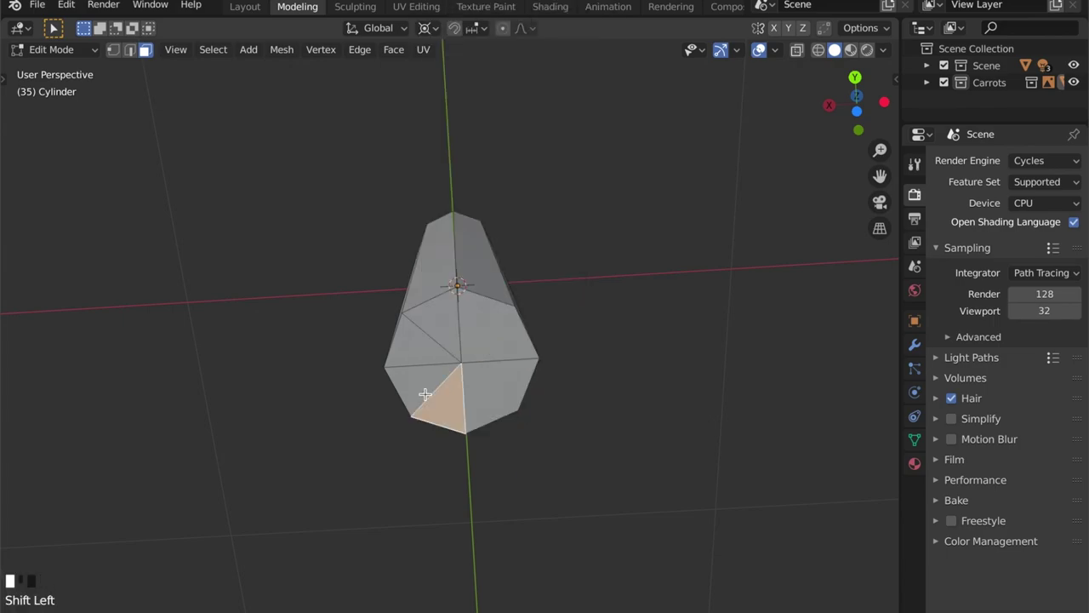
pyautogui.rightClick(428, 394)
pyautogui.click(428, 392)
pyautogui.click(438, 341)
pyautogui.rightClick(444, 338)
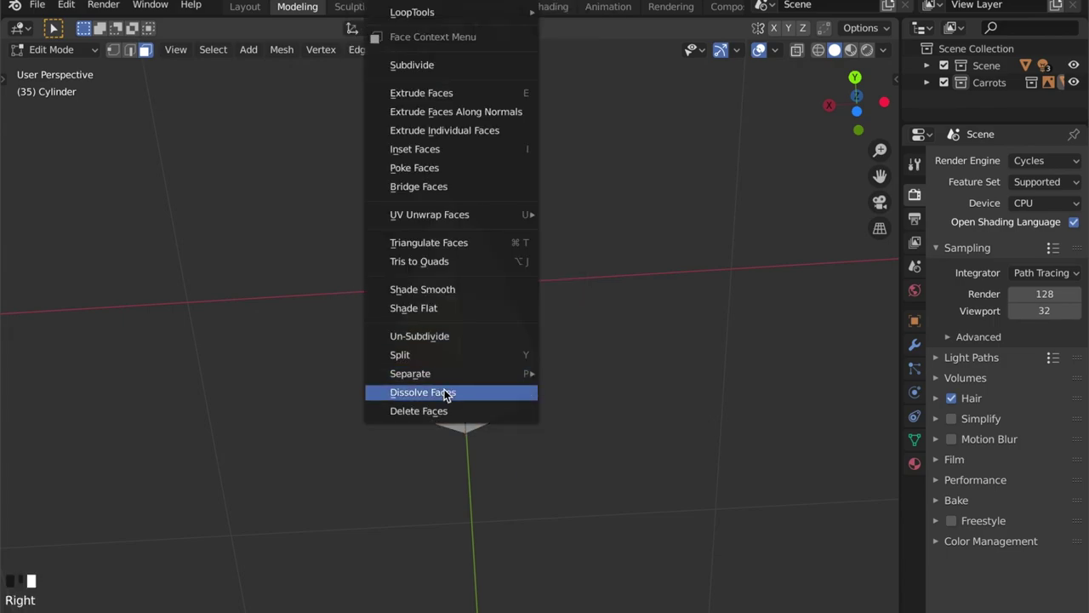
pyautogui.click(445, 392)
pyautogui.moveTo(445, 392); pyautogui.dragTo(860, 207, button='middle')
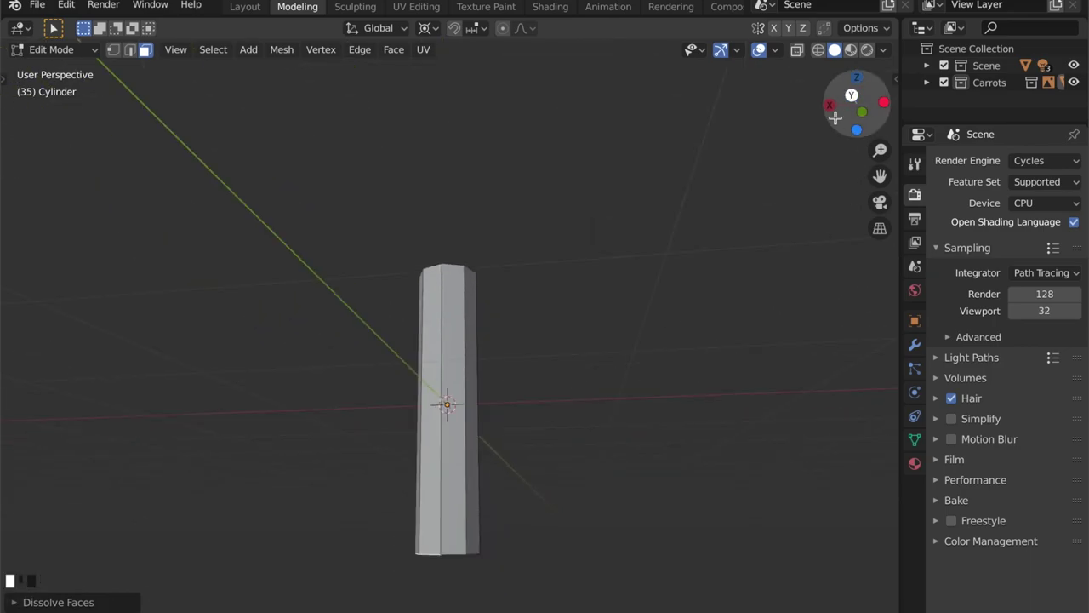
pyautogui.click(851, 95)
# In X-ray, scale the bottom ring to about 0.59 excluding Z to taper the tip.
pyautogui.hotkey('alt', 'z')
pyautogui.keyDown('shift'); pyautogui.scroll(-3, 480, 409); pyautogui.keyUp('shift')
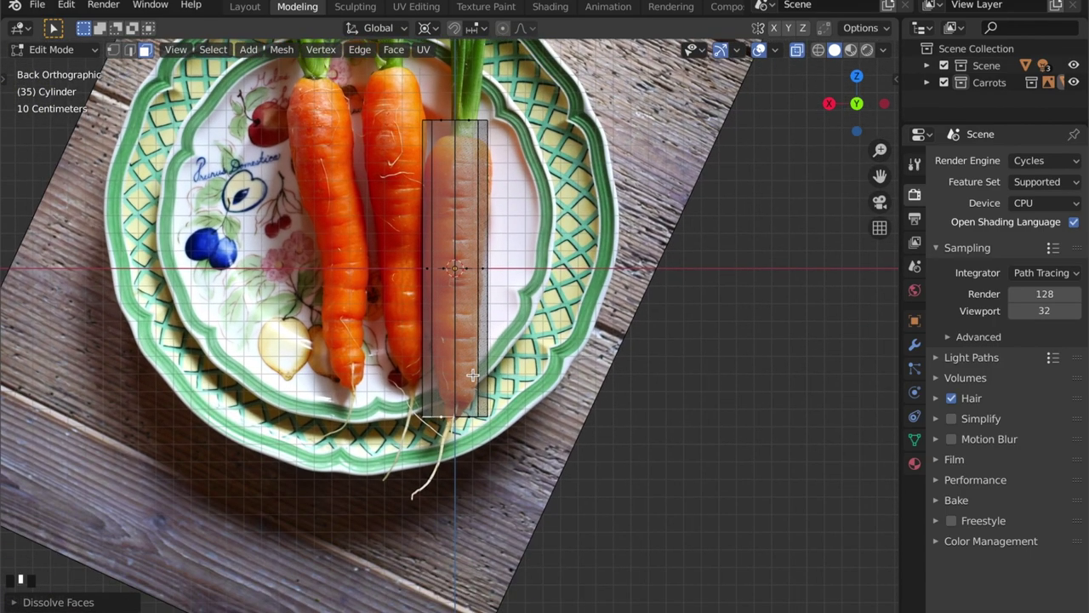
pyautogui.click(563, 466)
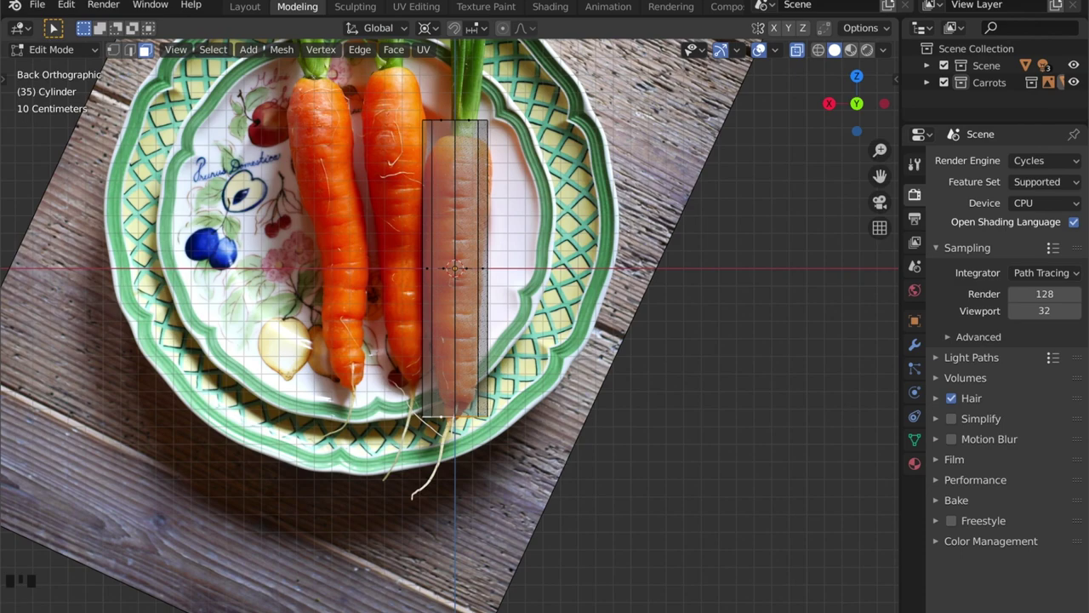
pyautogui.press('s')
pyautogui.hotkey('shift', 'z')
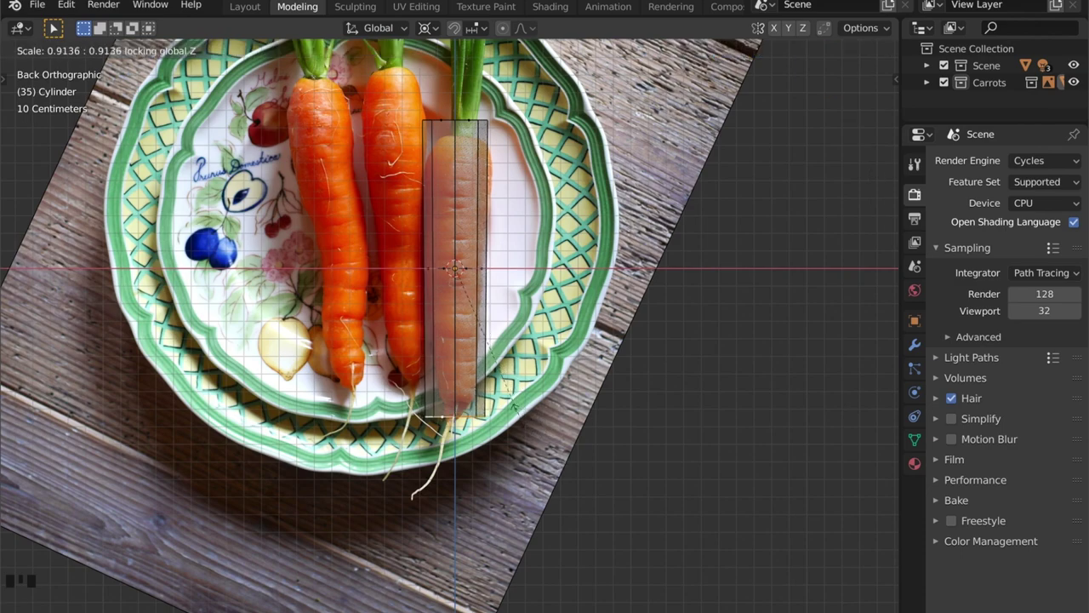
pyautogui.click(500, 362)
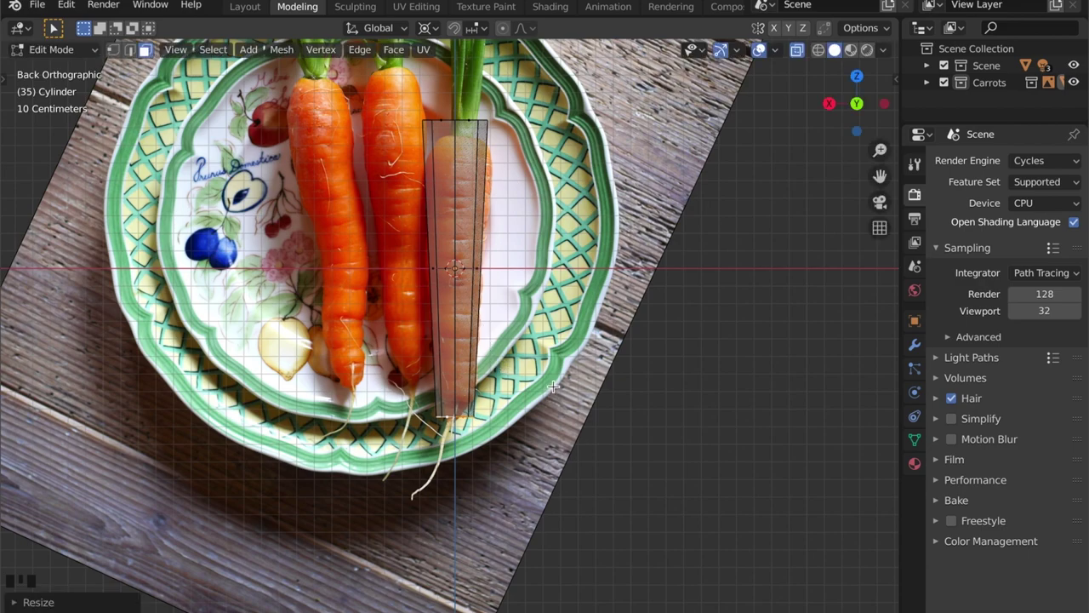
pyautogui.moveTo(507, 326); pyautogui.dragTo(491, 404, button='middle')
# Select the three top cap faces and frame the cylinder's top in front view.
pyautogui.hotkey('alt', 'z')
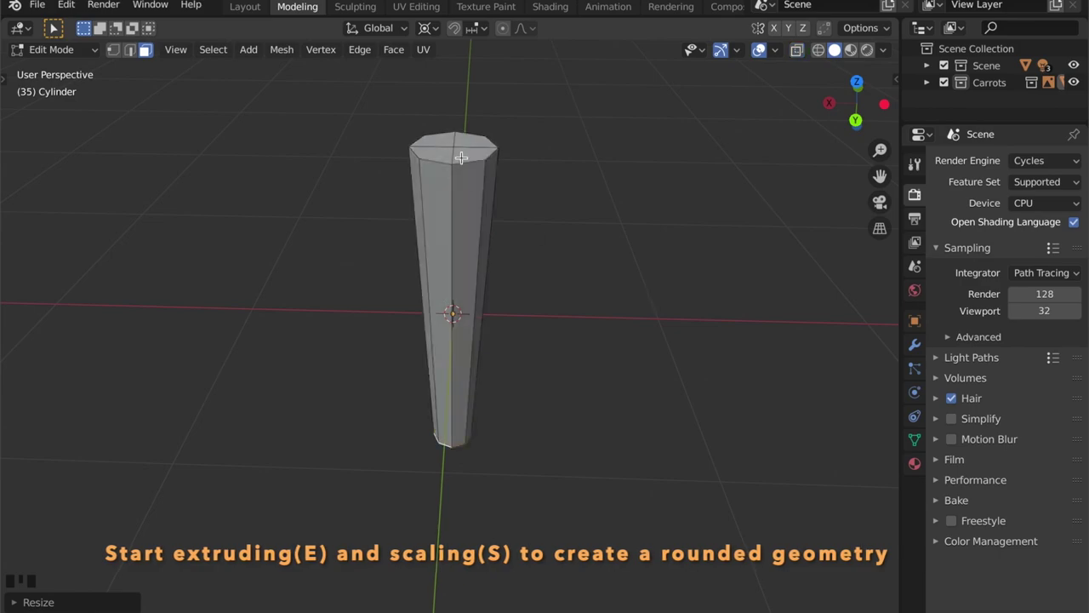
pyautogui.keyDown('shift'); pyautogui.click(470, 152); pyautogui.keyUp('shift')
pyautogui.keyDown('shift'); pyautogui.click(432, 151); pyautogui.keyUp('shift')
pyautogui.keyDown('shift'); pyautogui.click(453, 145); pyautogui.keyUp('shift')
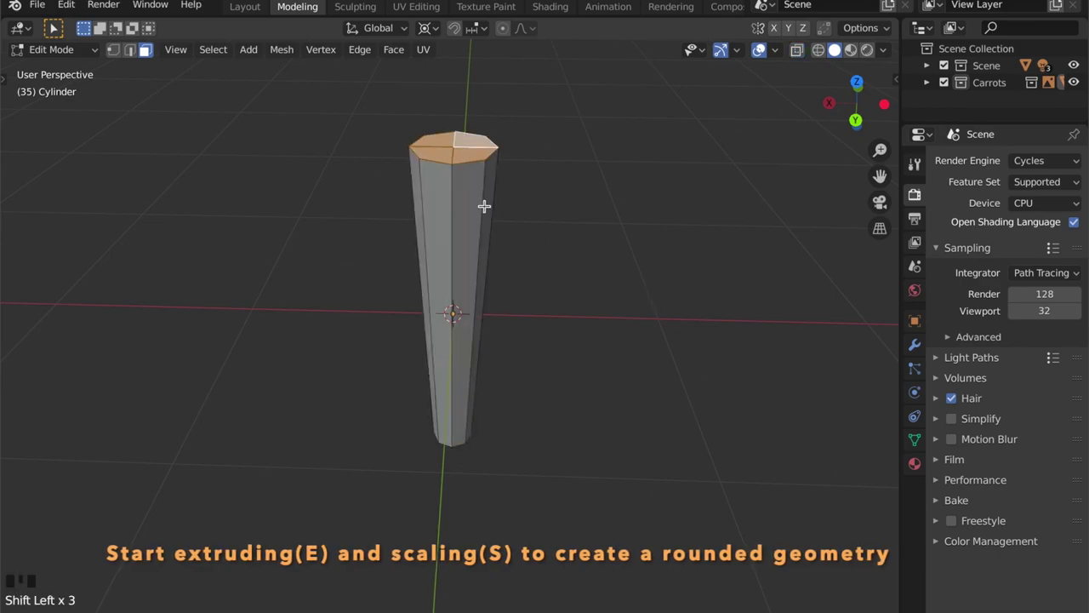
pyautogui.click(856, 88)
pyautogui.keyDown('shift'); pyautogui.moveTo(537, 160); pyautogui.dragTo(542, 309, button='middle'); pyautogui.keyUp('shift')
pyautogui.scroll(5, 540, 260)
pyautogui.keyDown('shift'); pyautogui.moveTo(539, 259); pyautogui.dragTo(588, 297, button='middle'); pyautogui.keyUp('shift')
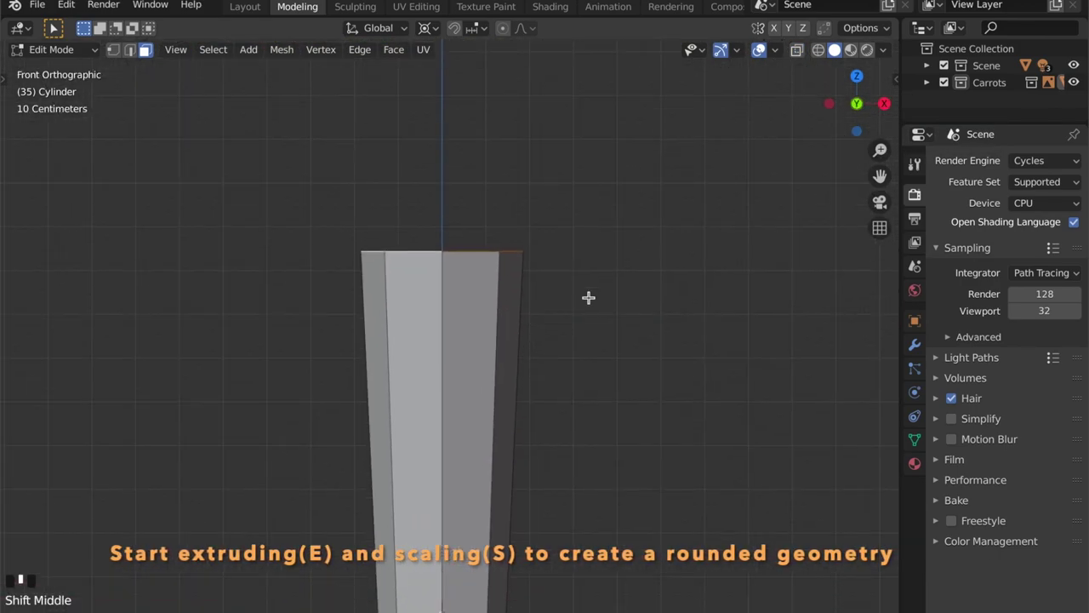
# Extrude a first top ring, scale it with a different pivot point, and raise it along Z.
pyautogui.press('e')
pyautogui.click(605, 235)
pyautogui.press('s')
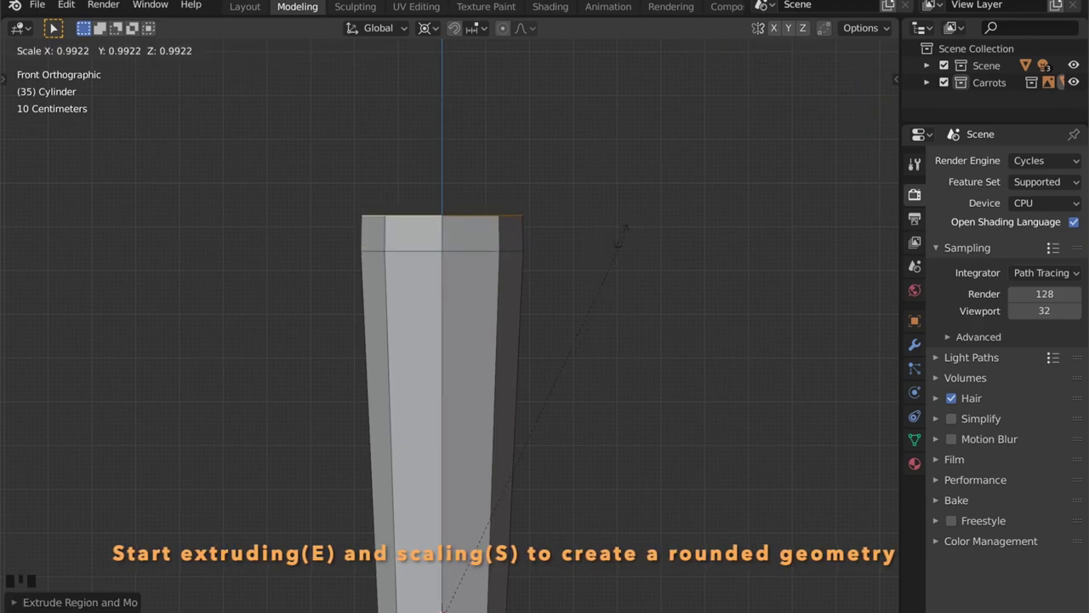
pyautogui.press('Escape')
pyautogui.click(429, 28)
pyautogui.click(460, 85)
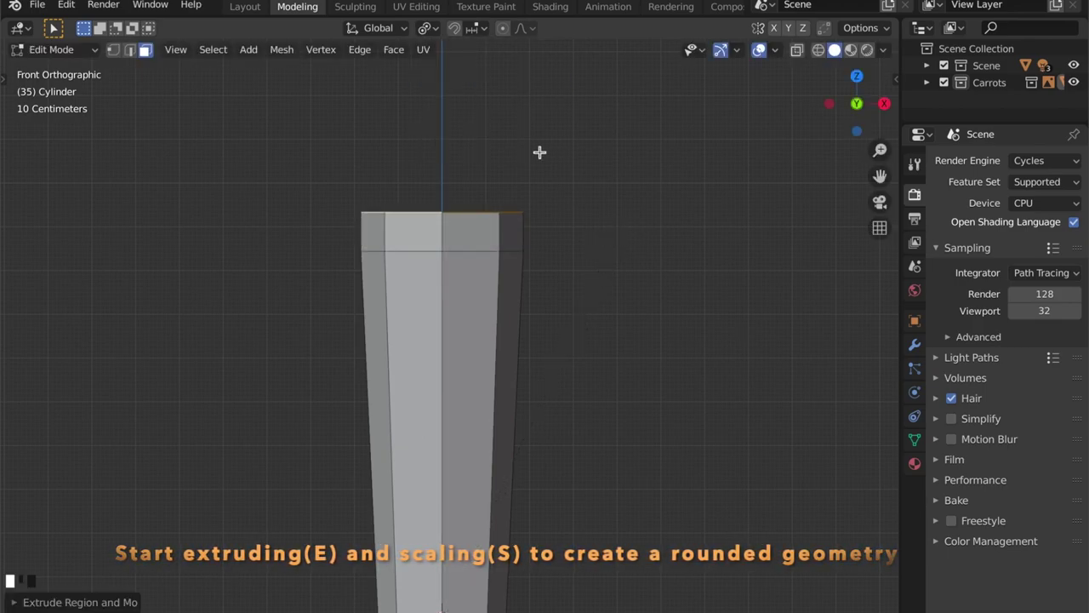
pyautogui.press('s')
pyautogui.click(558, 186)
pyautogui.press('g')
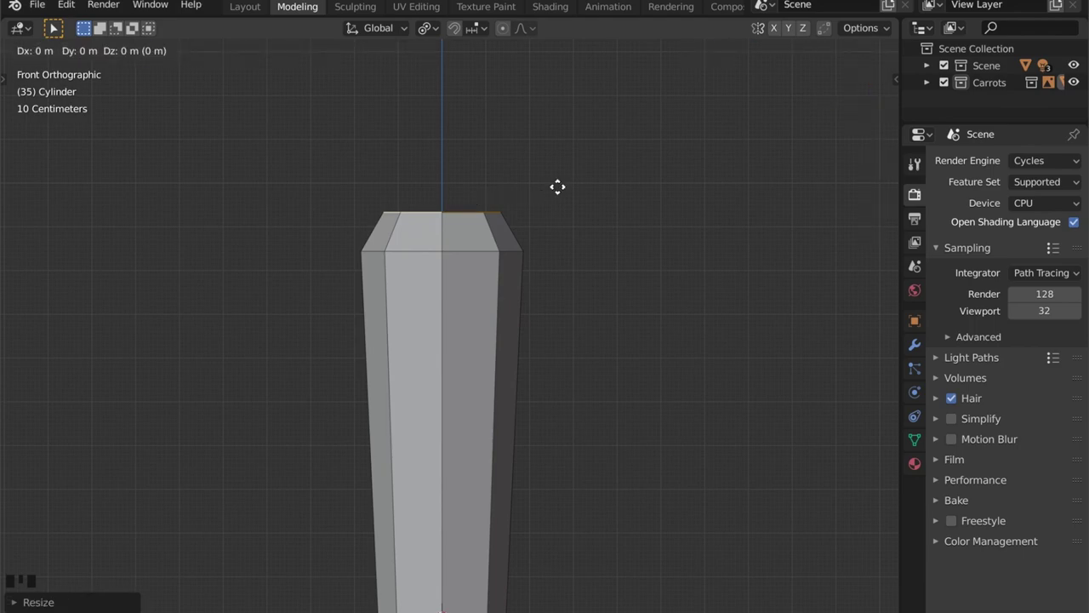
pyautogui.press('z')
pyautogui.click(568, 208)
# Extrude two more shrinking rings to round off the carrot's shoulder.
pyautogui.press('e')
pyautogui.click(574, 204)
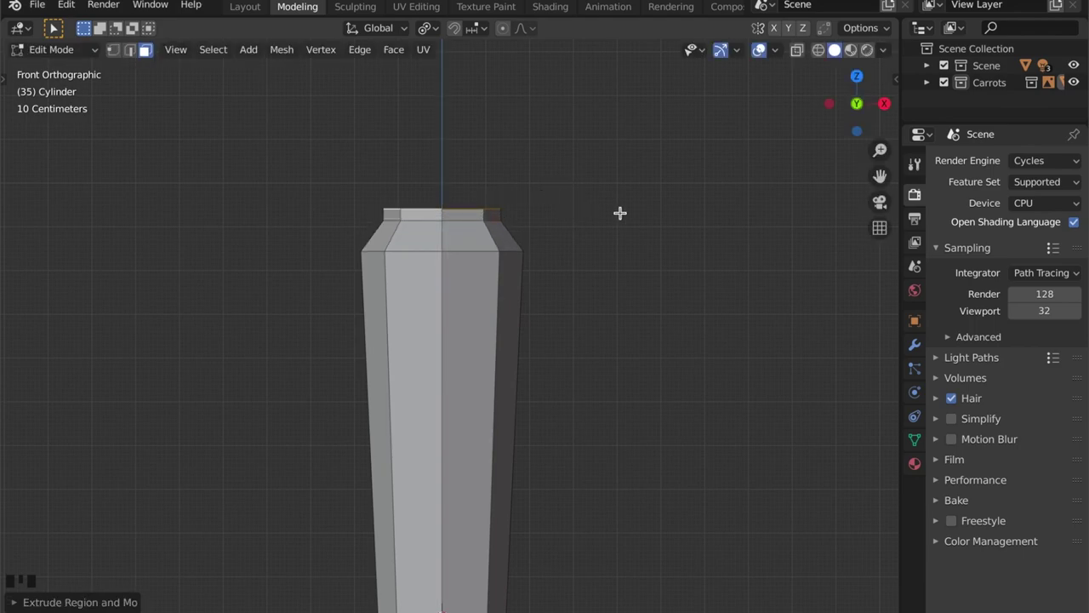
pyautogui.press('s')
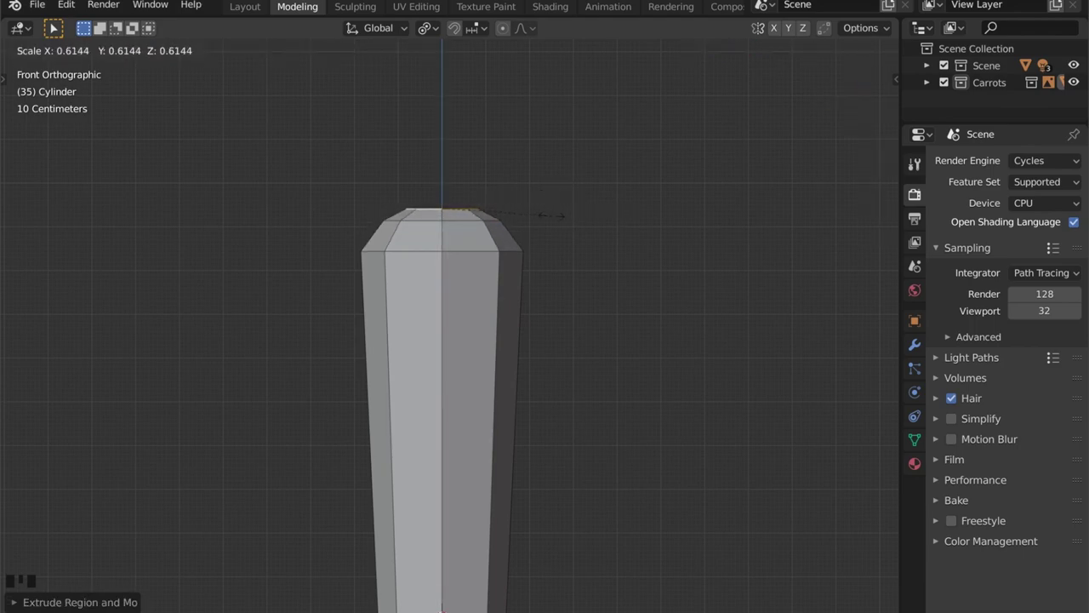
pyautogui.click(564, 215)
pyautogui.moveTo(491, 194); pyautogui.dragTo(490, 249, button='middle')
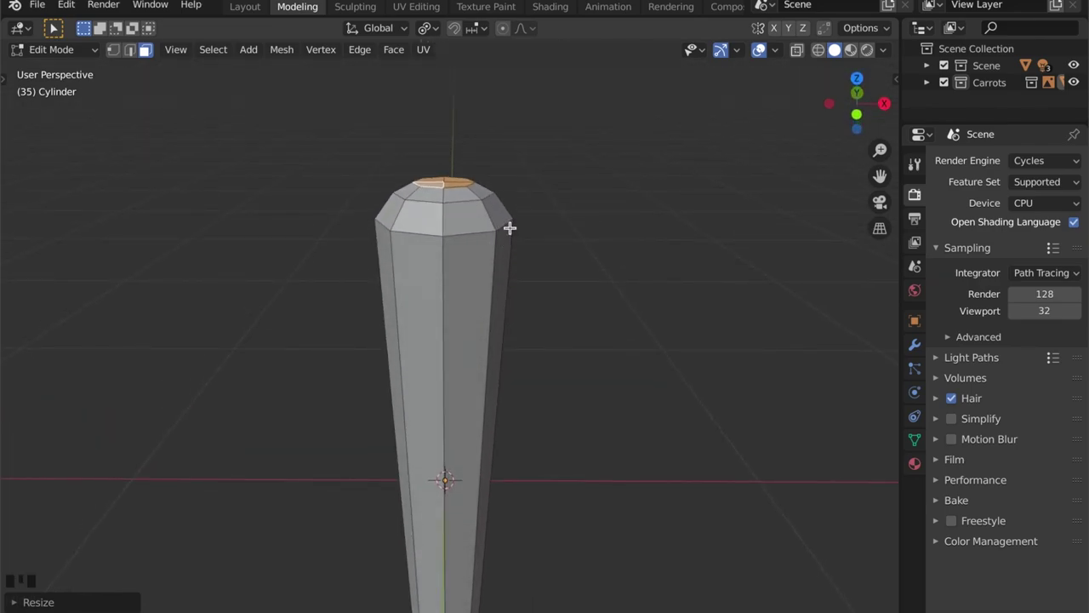
pyautogui.press('KP_1')
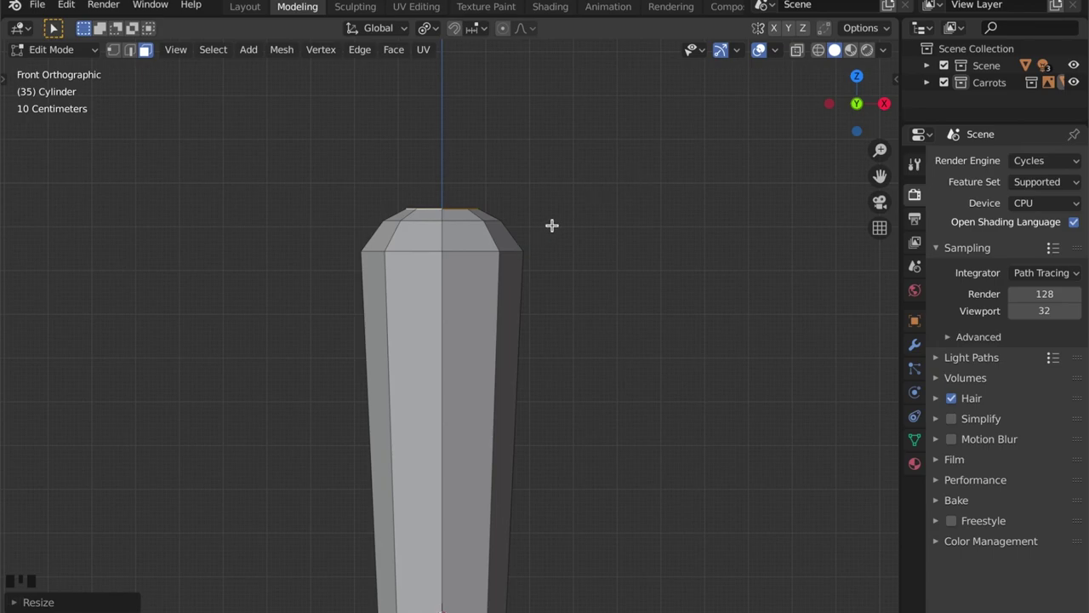
pyautogui.press('e')
pyautogui.rightClick(551, 213)
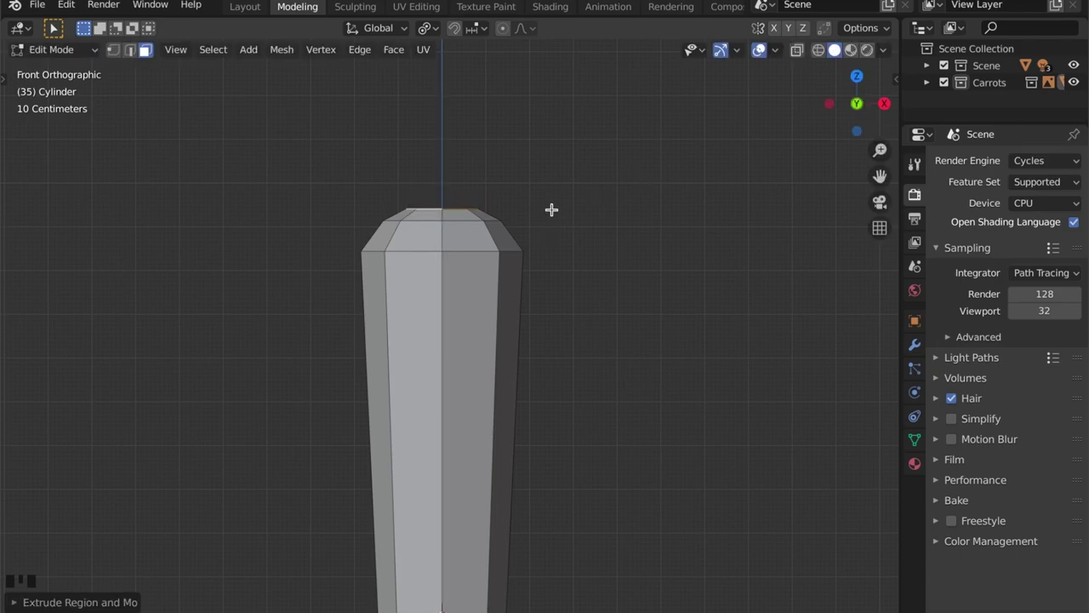
pyautogui.press('s')
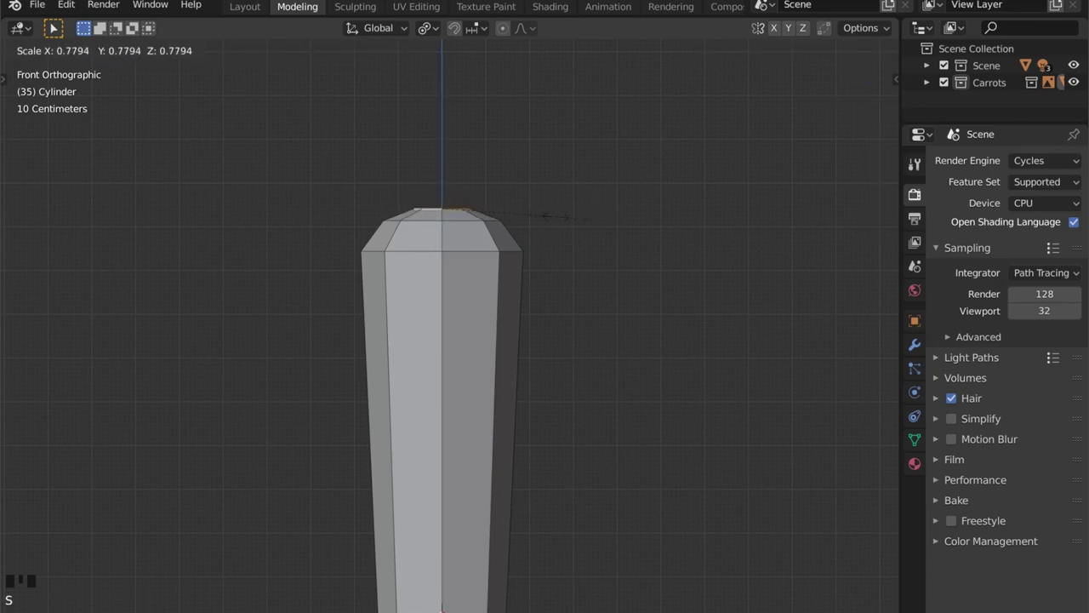
pyautogui.click(558, 216)
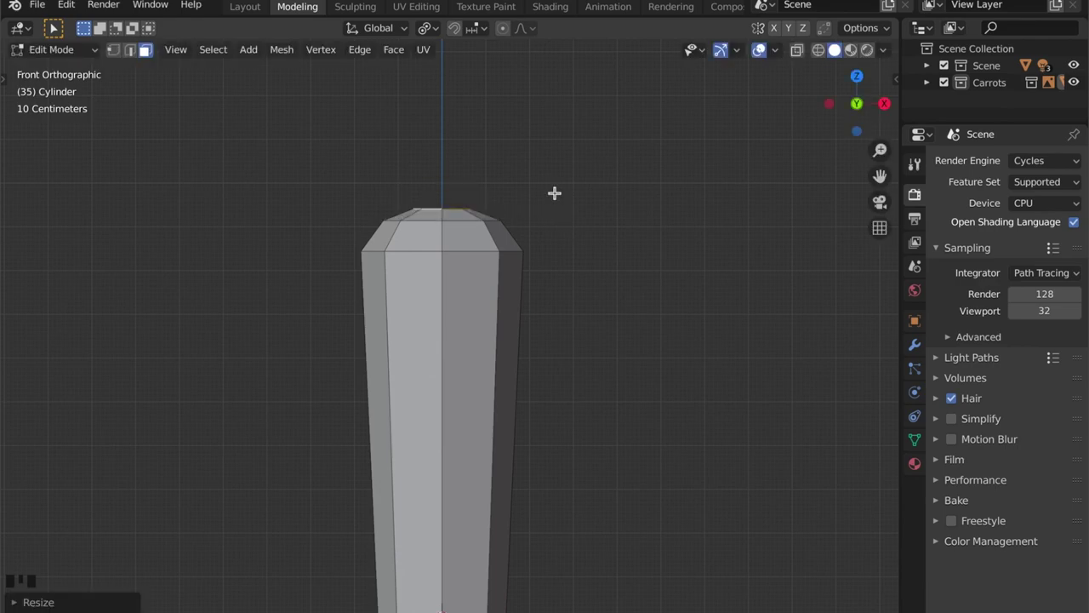
# Extrude the neck rings, widening the last two slightly into a flared collar.
pyautogui.press('e')
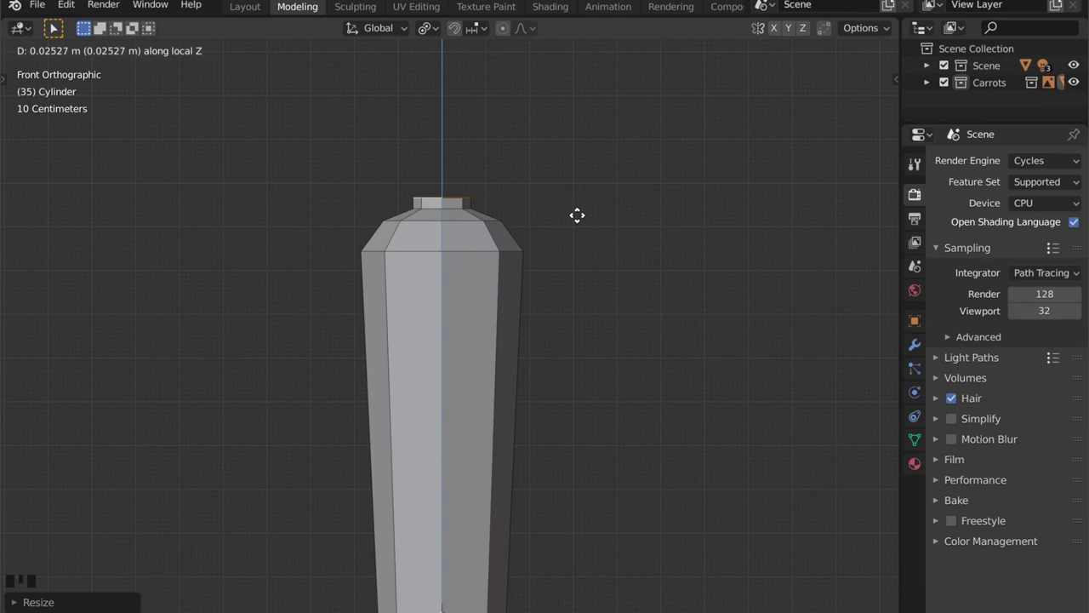
pyautogui.click(576, 216)
pyautogui.press('e')
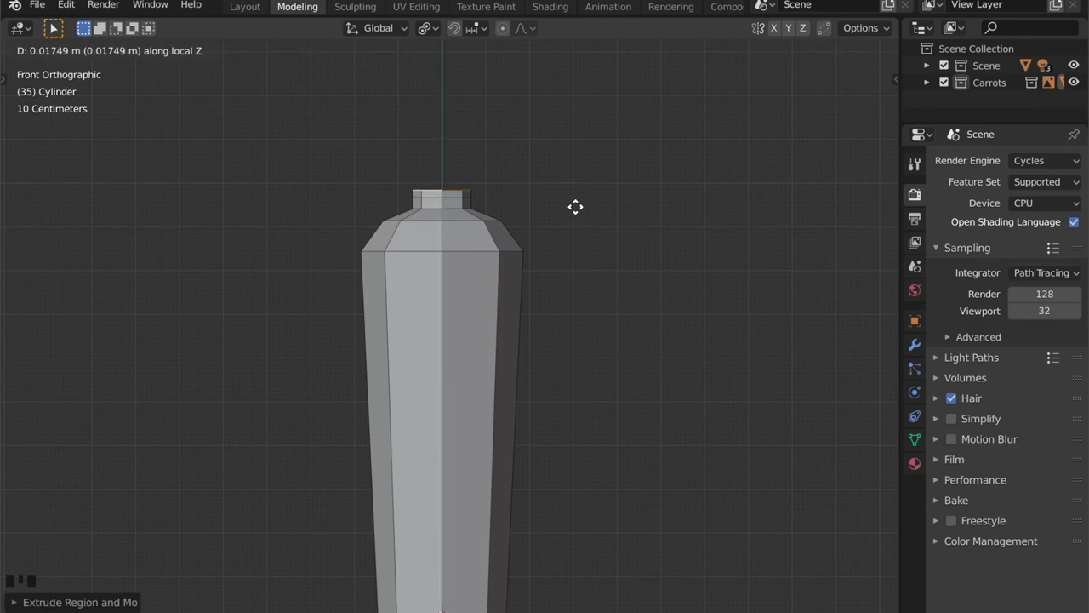
pyautogui.click(575, 207)
pyautogui.press('s')
pyautogui.click(596, 203)
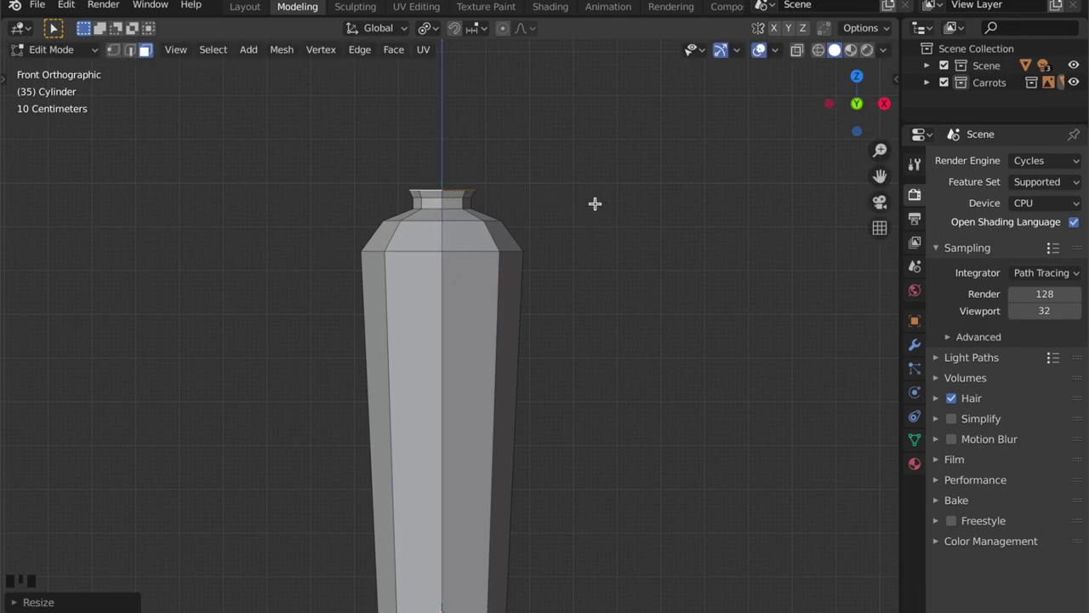
pyautogui.press('e')
pyautogui.click(605, 216)
pyautogui.press('s')
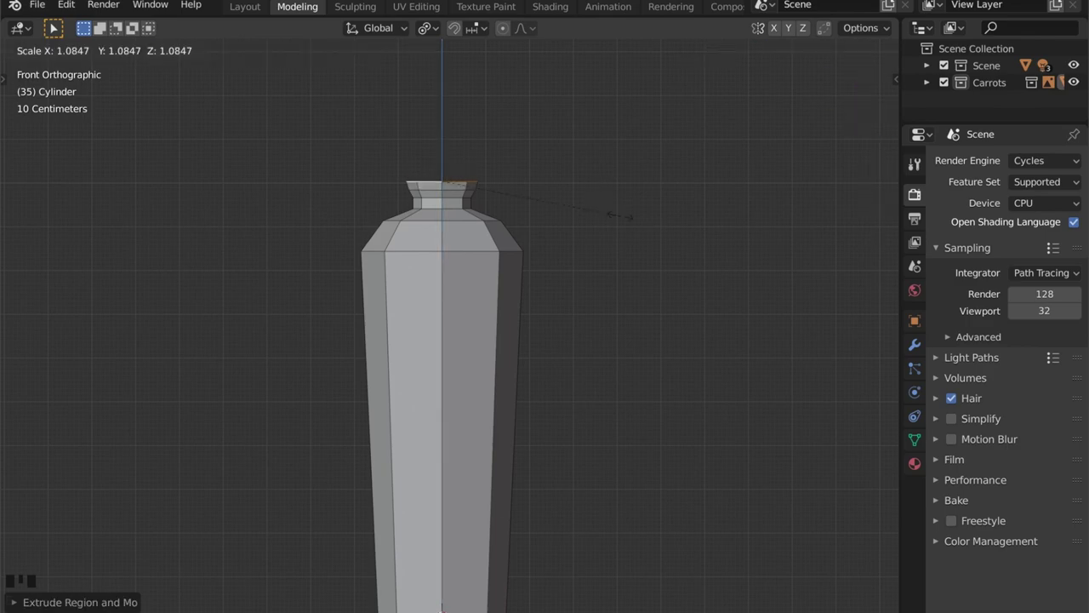
pyautogui.click(628, 219)
# Subdivide the carrot's top face into a grid of small faces.
pyautogui.moveTo(501, 210); pyautogui.dragTo(468, 143, button='middle')
pyautogui.rightClick(464, 150)
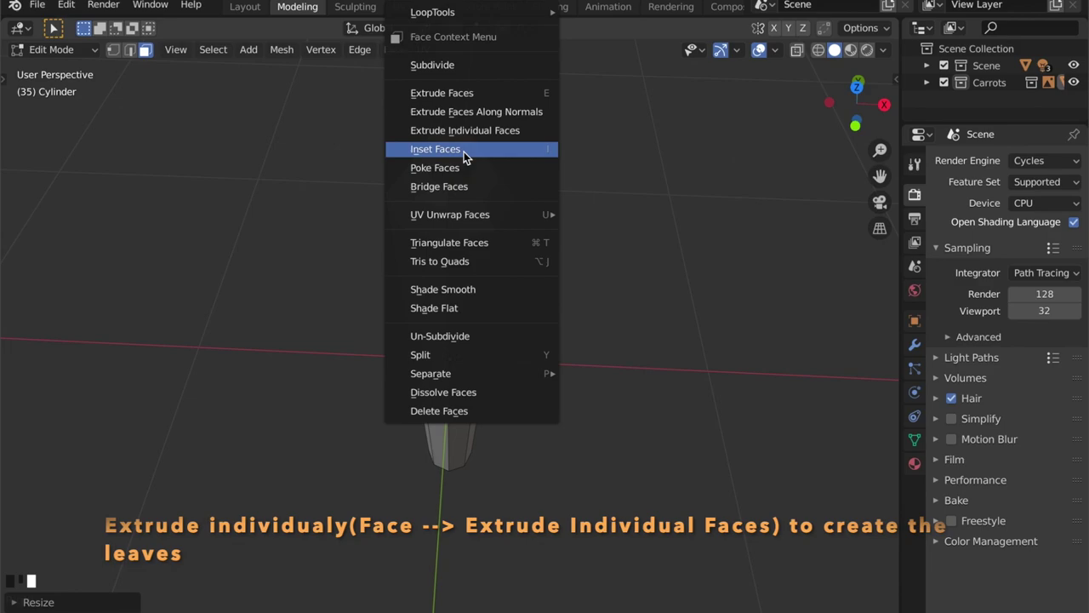
pyautogui.click(445, 67)
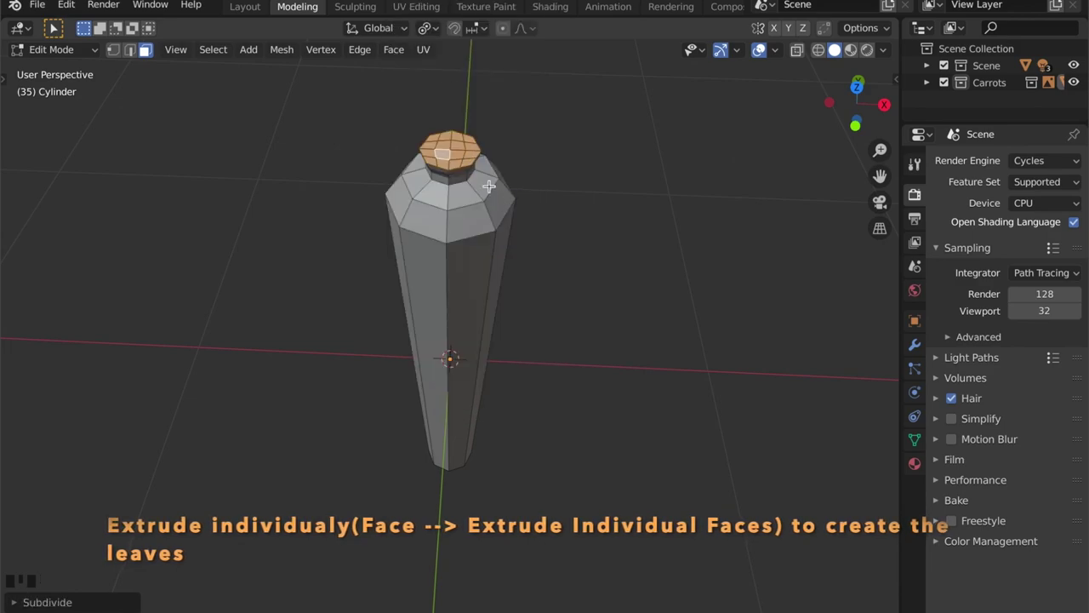
pyautogui.moveTo(489, 186); pyautogui.dragTo(426, 106, button='middle')
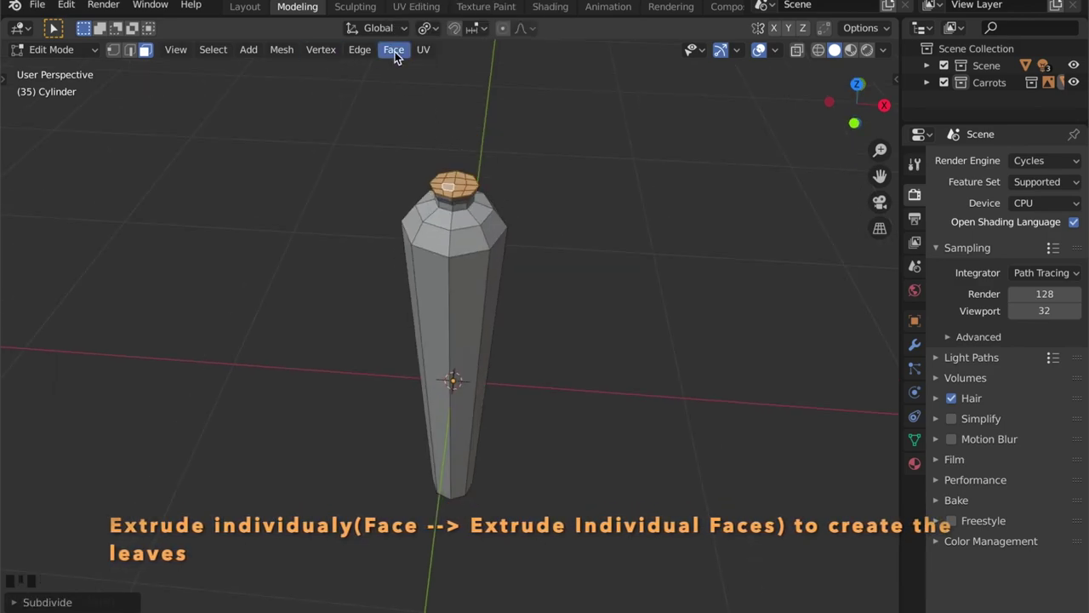
# Extrude the top faces individually and raise them along Z into leaf stubs.
pyautogui.click(223, 51)
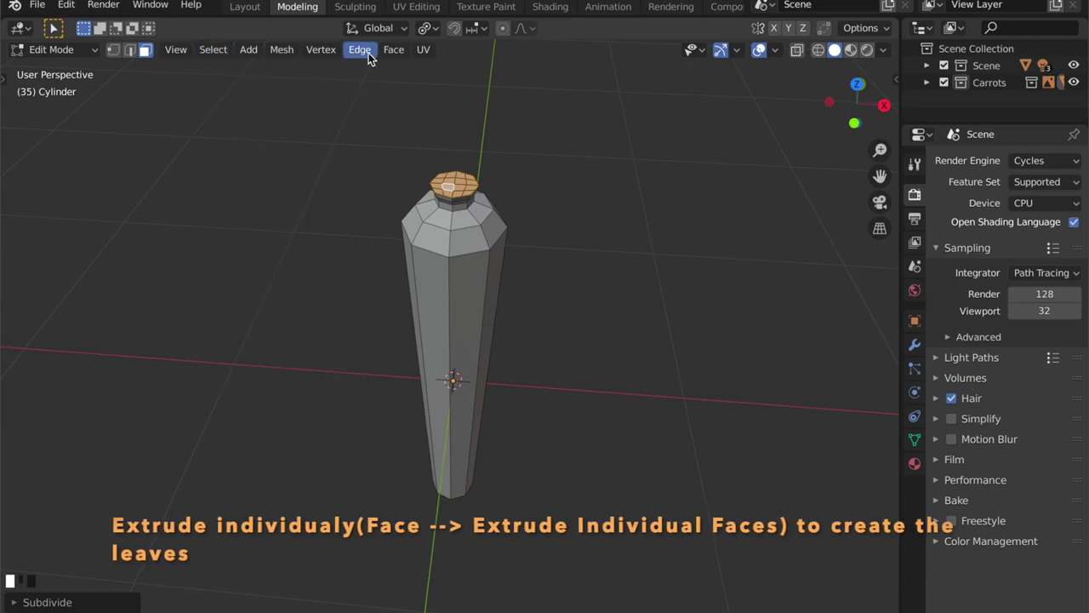
pyautogui.click(393, 49)
pyautogui.click(443, 104)
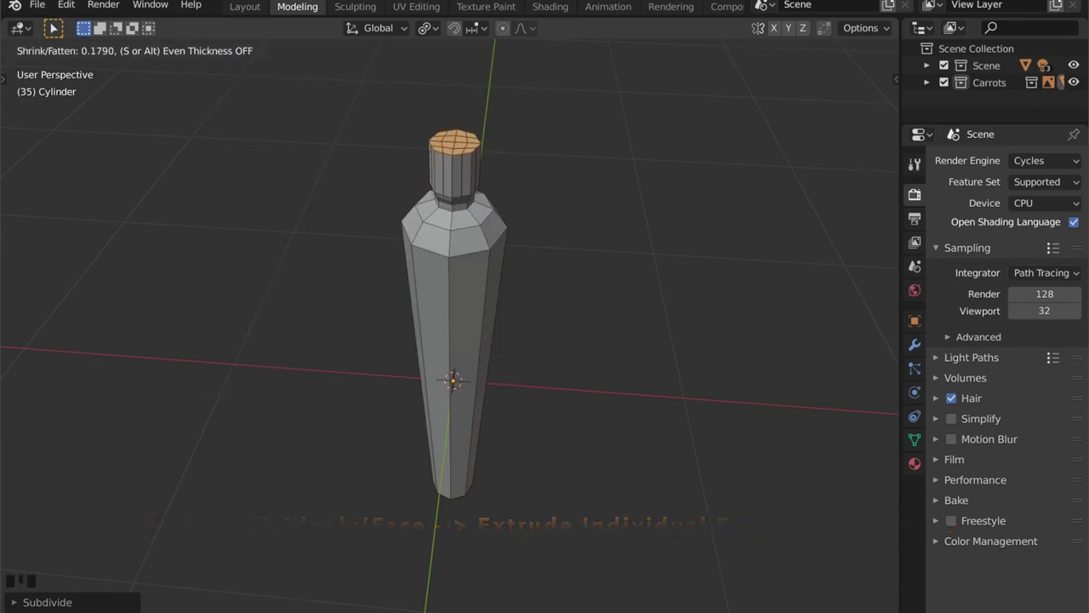
pyautogui.click(526, 113)
pyautogui.moveTo(526, 113); pyautogui.dragTo(716, 199, button='middle')
pyautogui.press('g')
pyautogui.press('z')
pyautogui.click(530, 152)
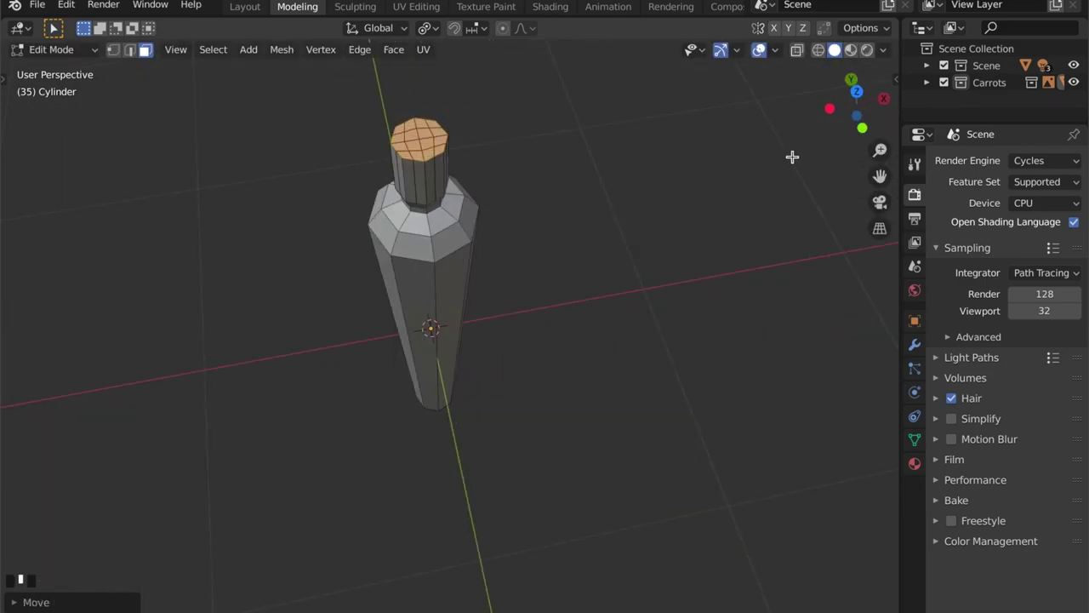
pyautogui.click(856, 92)
# In top view, push one leaf face outward toward the rim.
pyautogui.scroll(4, 483, 239)
pyautogui.click(460, 175)
pyautogui.press('g')
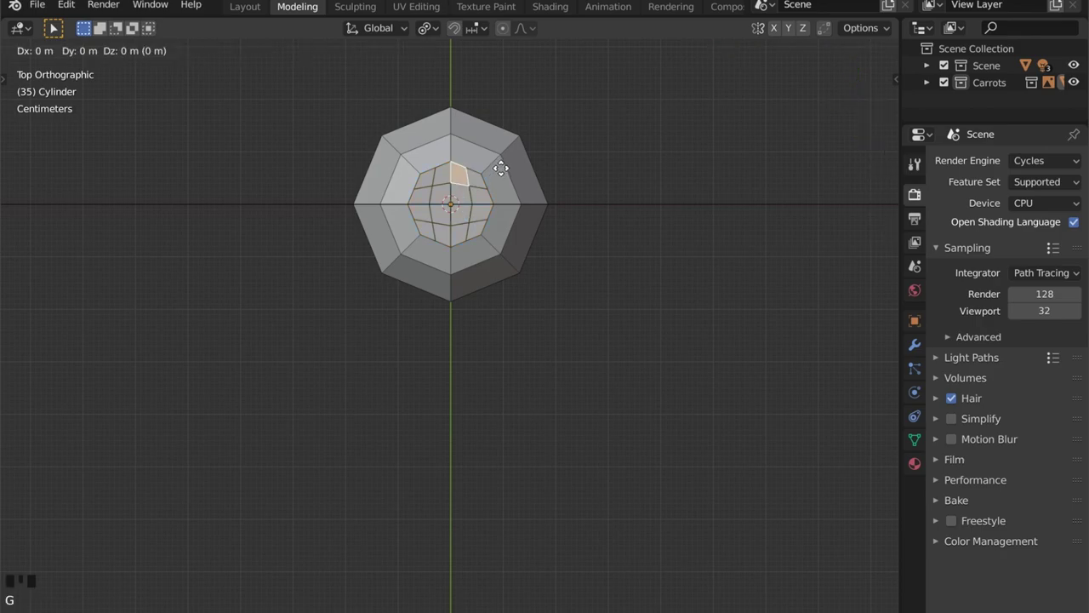
pyautogui.click(507, 158)
pyautogui.press('g')
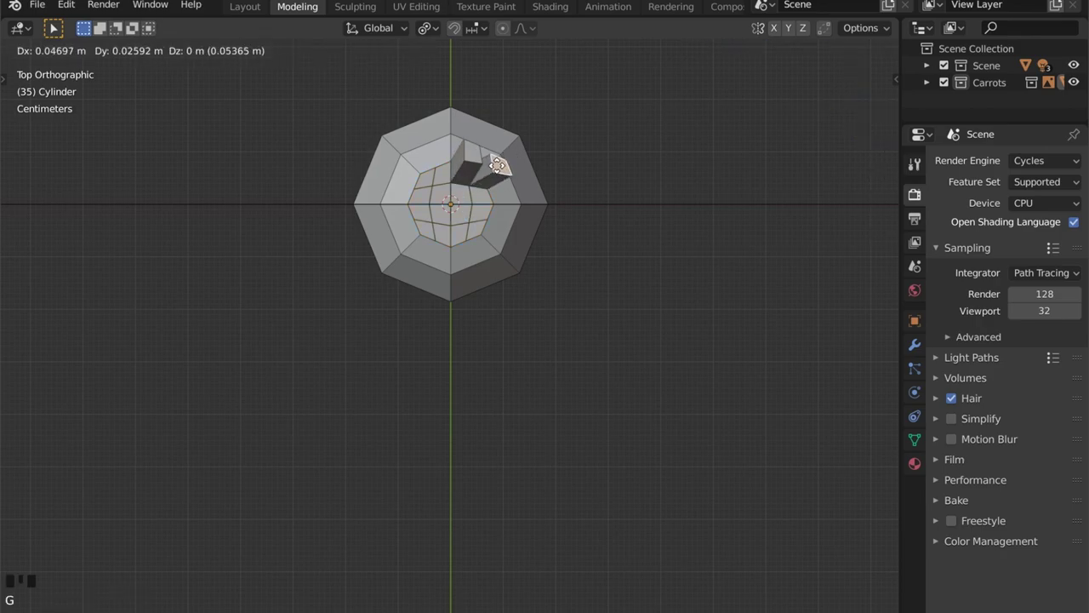
pyautogui.click(513, 190)
# Move another leaf face outward, then view the fanned carrot top in perspective.
pyautogui.press('g')
pyautogui.click(407, 202)
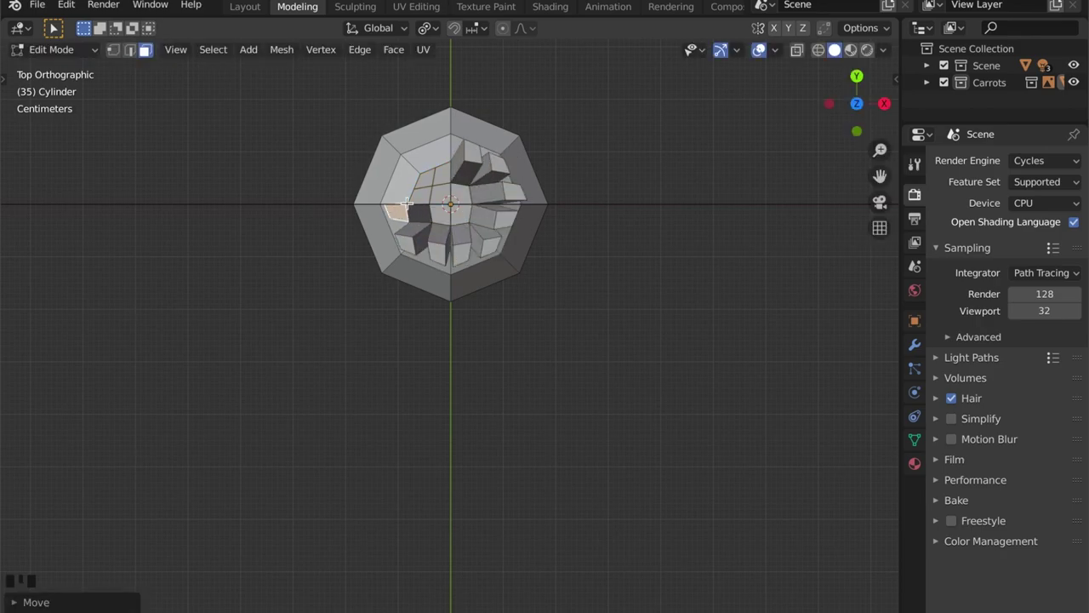
pyautogui.press('g')
pyautogui.click(446, 175)
pyautogui.moveTo(447, 175); pyautogui.dragTo(551, 142, button='middle')
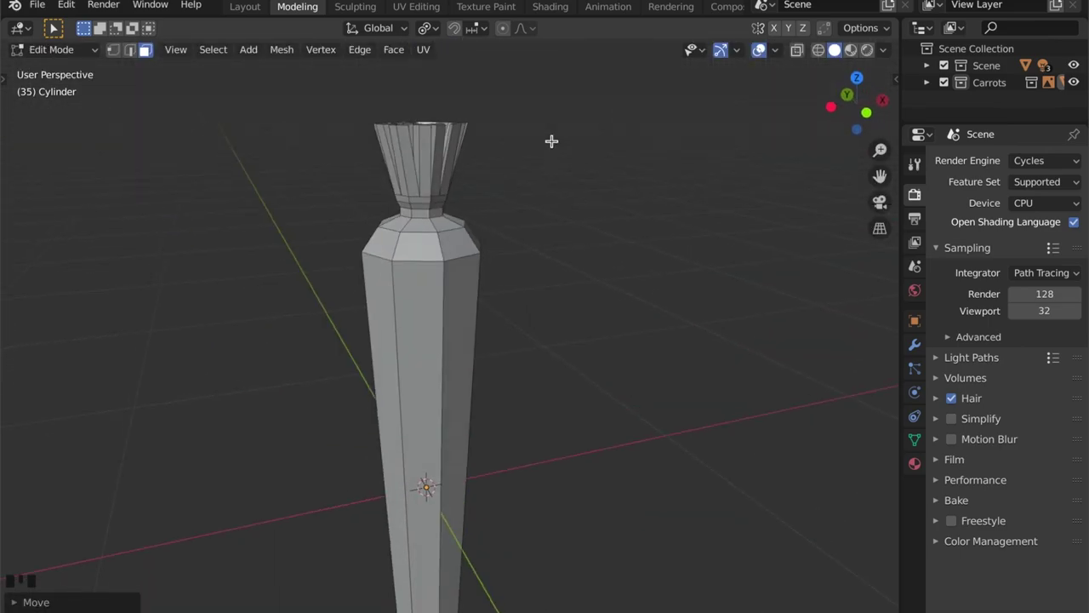
pyautogui.scroll(5, 530, 176)
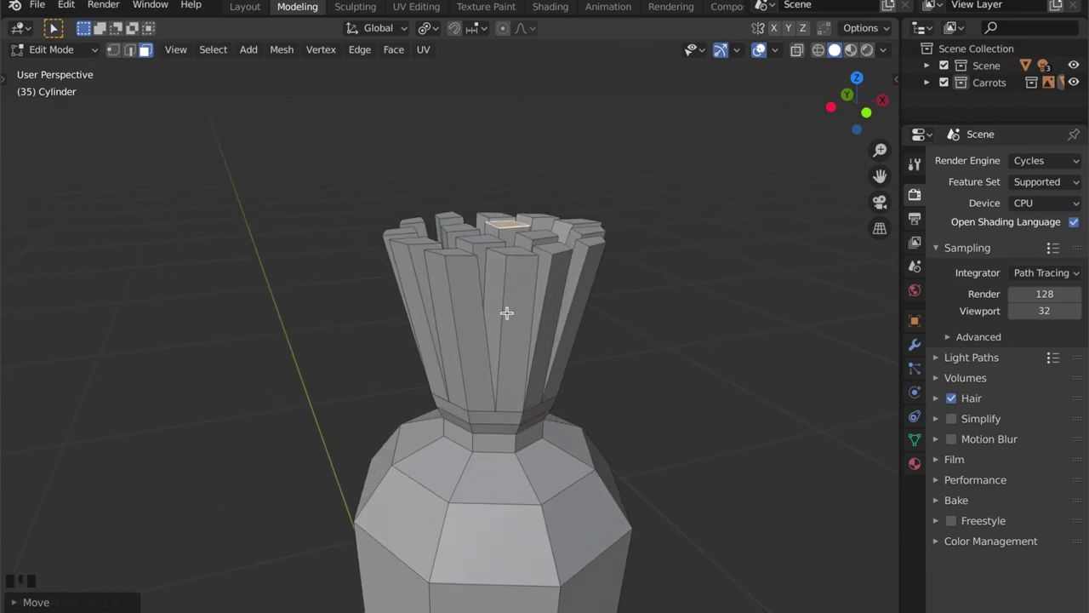
pyautogui.moveTo(508, 312); pyautogui.dragTo(464, 348, button='middle')
# Select three more leaf tip faces and move them straight up along Z.
pyautogui.keyDown('shift'); pyautogui.click(436, 272); pyautogui.keyUp('shift')
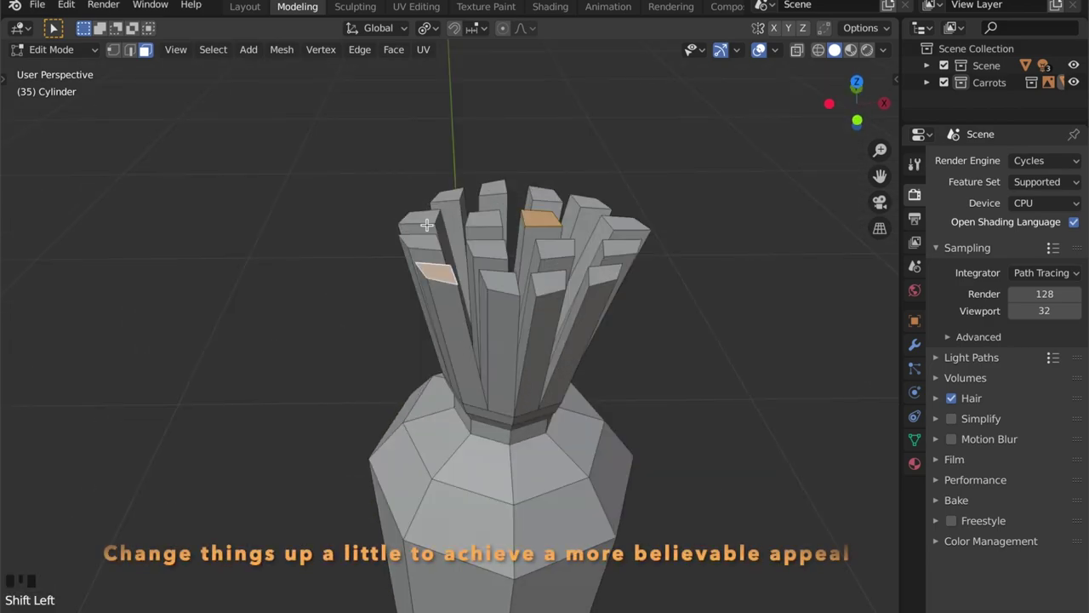
pyautogui.keyDown('shift'); pyautogui.click(418, 218); pyautogui.keyUp('shift')
pyautogui.keyDown('shift'); pyautogui.click(549, 283); pyautogui.keyUp('shift')
pyautogui.moveTo(627, 299); pyautogui.dragTo(625, 272, button='middle')
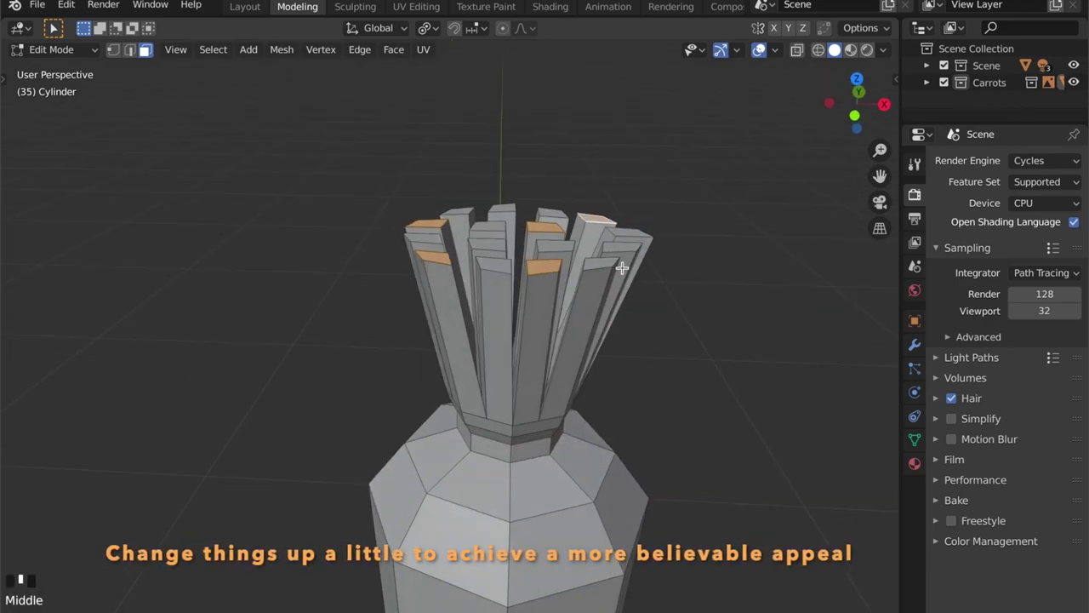
pyautogui.press('g')
pyautogui.press('z')
pyautogui.click(612, 247)
# Select two other leaf tips and shift them vertically to a new height.
pyautogui.click(611, 248)
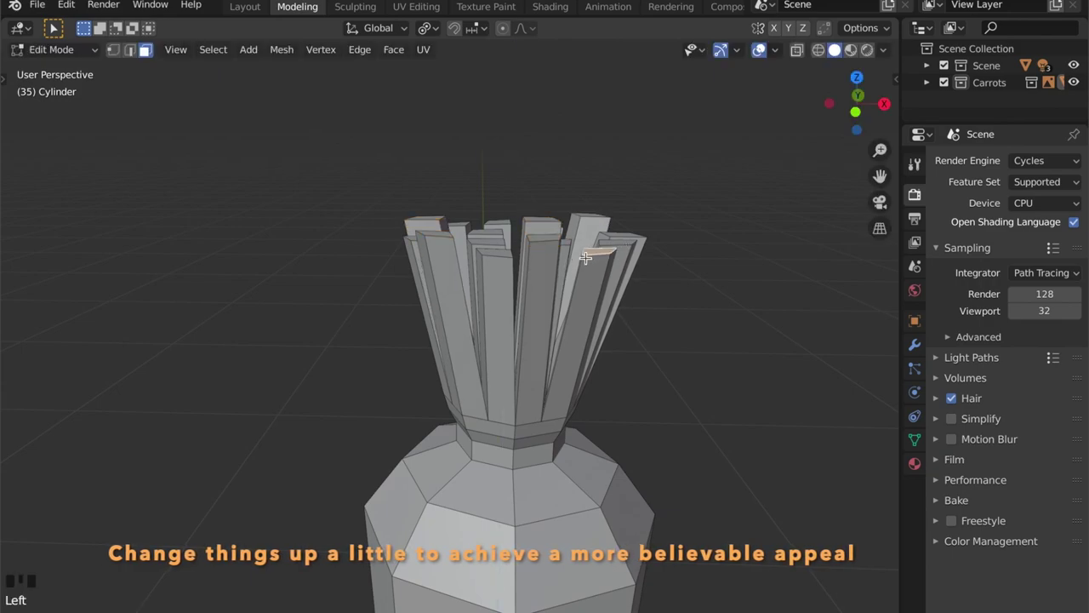
pyautogui.moveTo(611, 249); pyautogui.dragTo(479, 250, button='middle')
pyautogui.keyDown('shift'); pyautogui.click(490, 265); pyautogui.keyUp('shift')
pyautogui.press('g')
pyautogui.press('z')
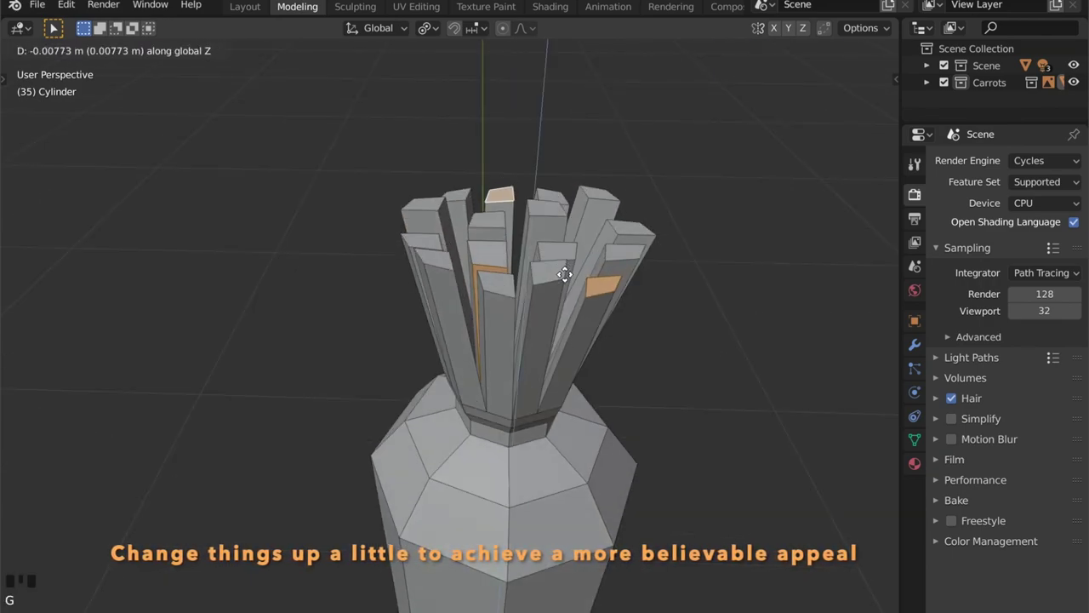
pyautogui.click(564, 250)
# Add another leaf tip to the selection and raise the tips vertically.
pyautogui.keyDown('shift'); pyautogui.click(557, 251); pyautogui.keyUp('shift')
pyautogui.moveTo(613, 215); pyautogui.dragTo(615, 197, button='middle')
pyautogui.press('g')
pyautogui.press('z')
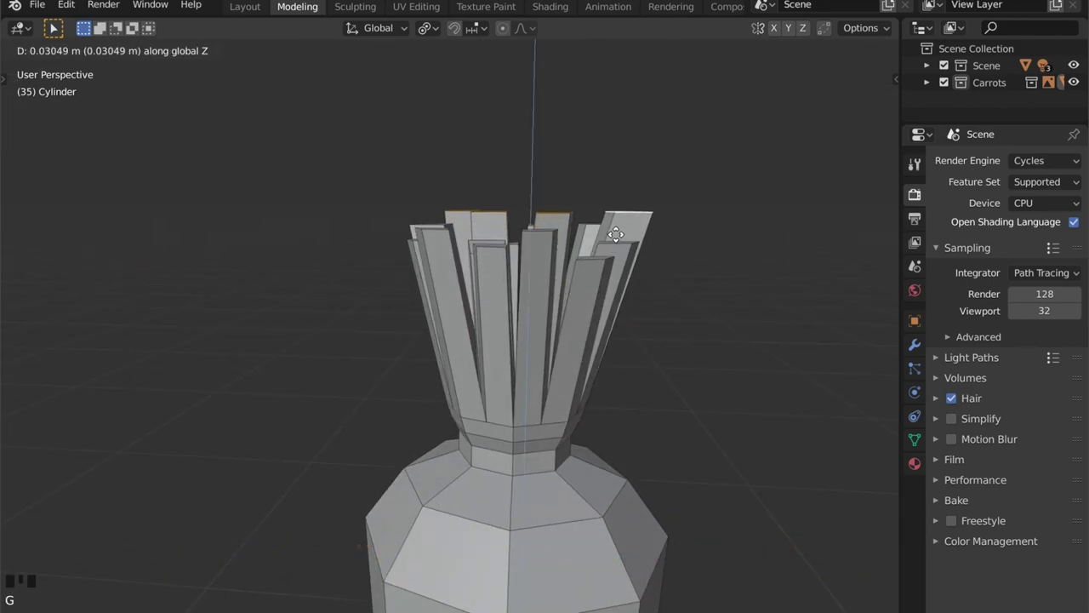
pyautogui.click(616, 236)
# Check the leaves from above, then move one leaf tip outward and lower.
pyautogui.press('Tab')
pyautogui.moveTo(656, 323); pyautogui.dragTo(522, 361, button='middle')
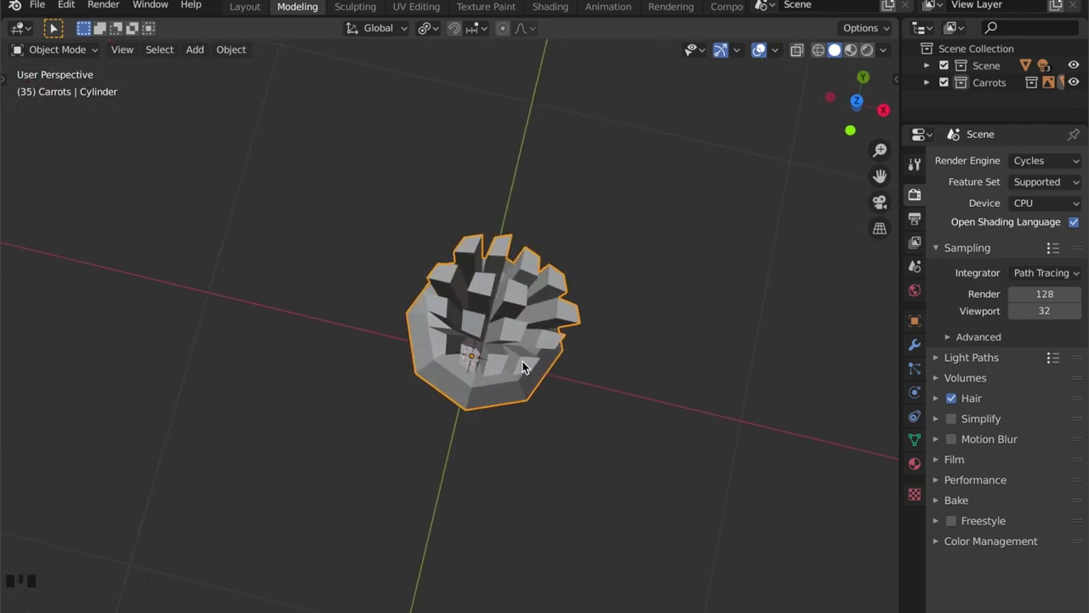
pyautogui.press('Tab')
pyautogui.click(516, 295)
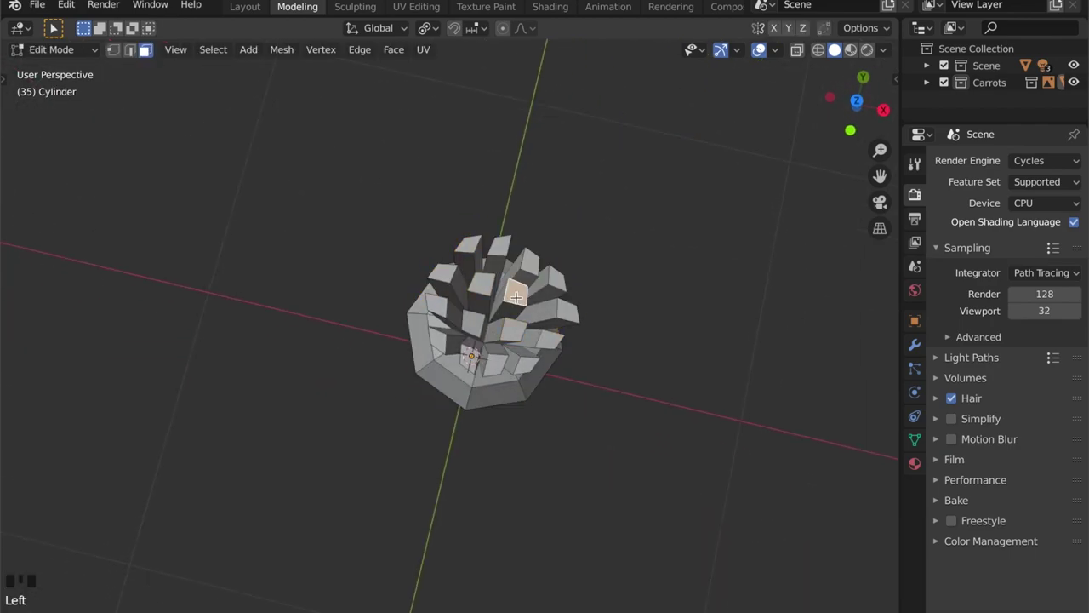
pyautogui.press('g')
pyautogui.click(475, 324)
pyautogui.press('g')
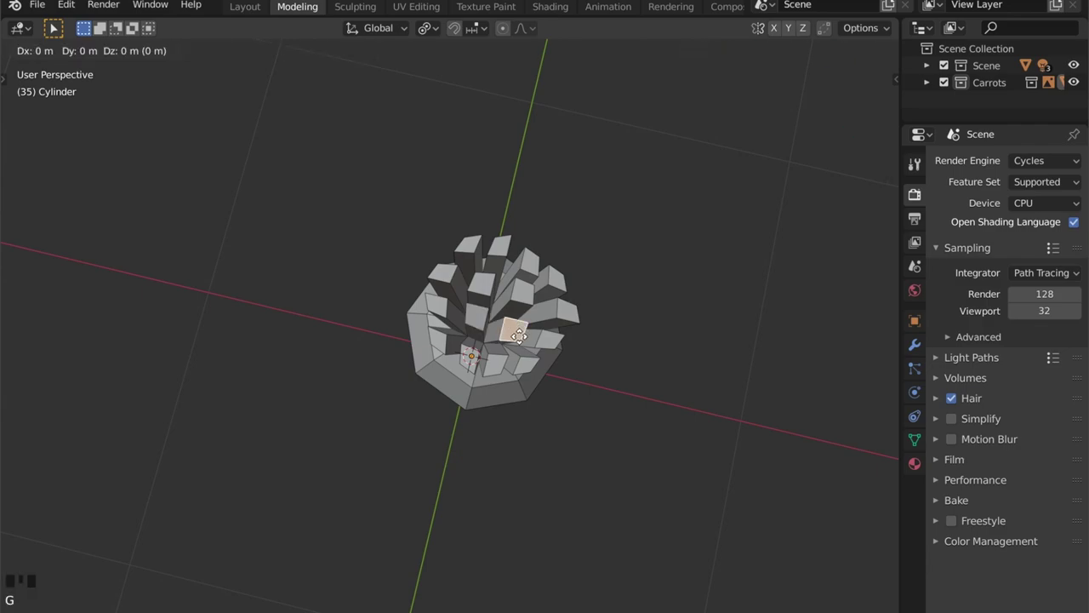
pyautogui.click(502, 367)
pyautogui.press('g')
pyautogui.click(493, 374)
# Reposition another leaf tip face, viewed more from the side.
pyautogui.press('g')
pyautogui.click(443, 347)
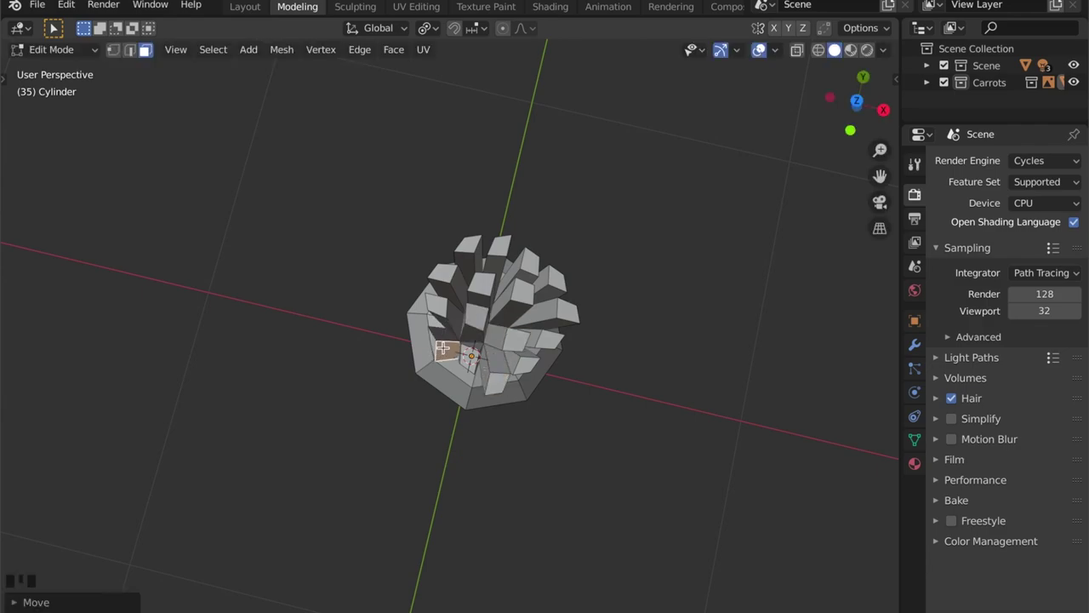
pyautogui.moveTo(466, 356); pyautogui.dragTo(454, 327, button='middle')
pyautogui.click(453, 327)
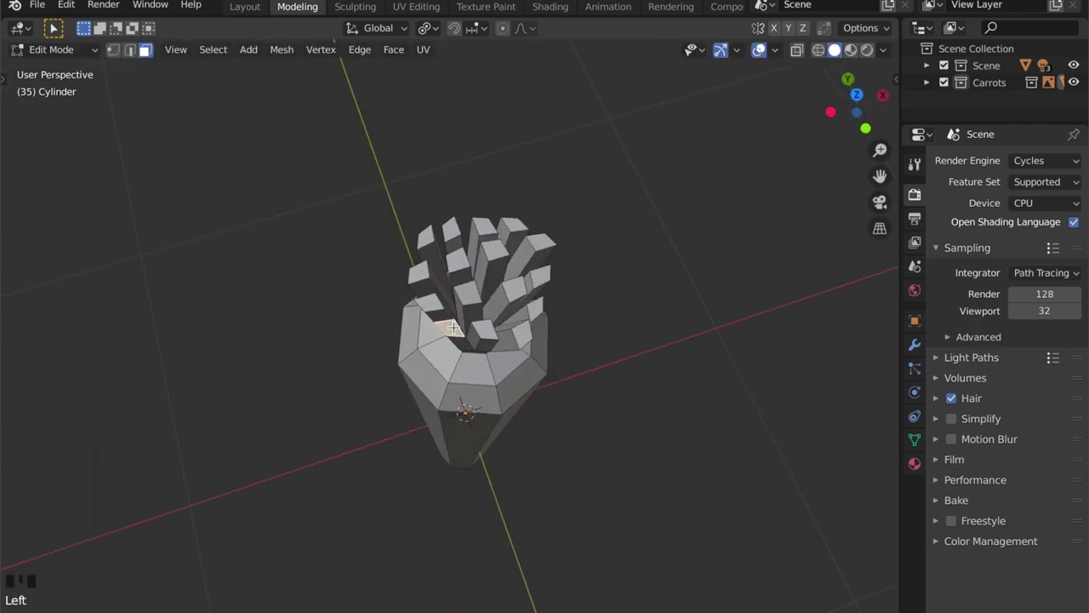
pyautogui.press('g')
pyautogui.click(447, 332)
# Push two more leaf tips outward to new positions.
pyautogui.click(538, 244)
pyautogui.press('g')
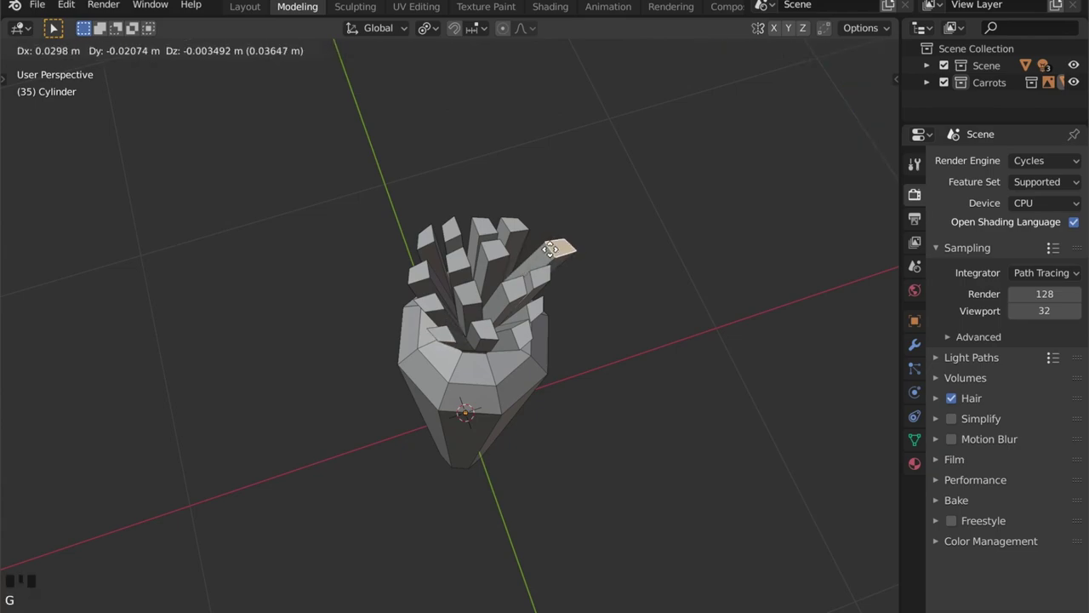
pyautogui.click(549, 247)
pyautogui.click(490, 259)
pyautogui.press('g')
pyautogui.click(468, 254)
# Splay several more leaf tips into uneven positions.
pyautogui.click(450, 231)
pyautogui.press('g')
pyautogui.click(451, 223)
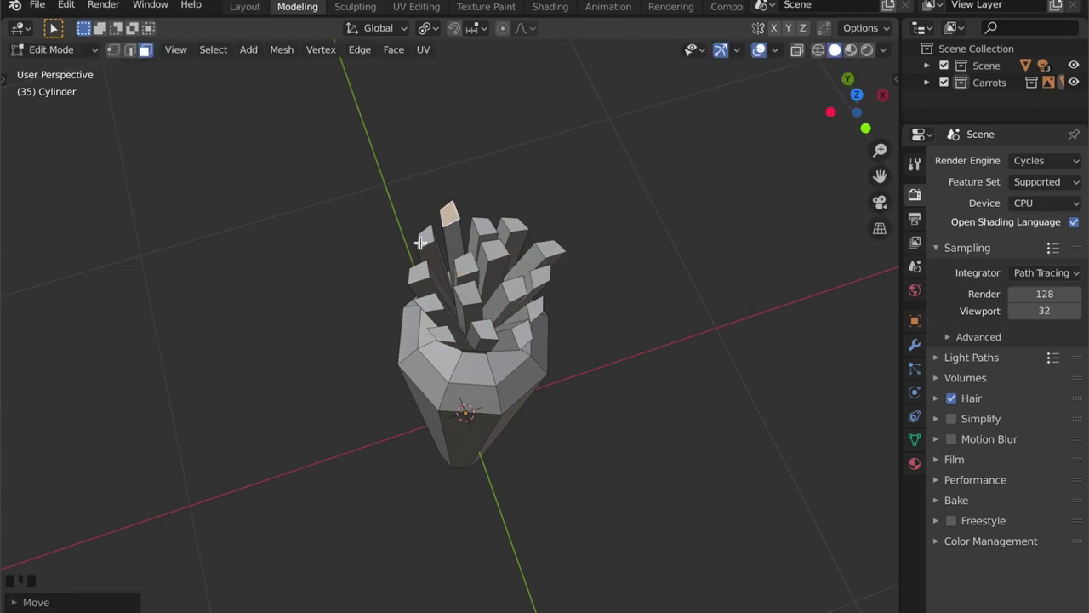
pyautogui.click(419, 274)
pyautogui.press('g')
pyautogui.click(415, 271)
pyautogui.click(430, 241)
pyautogui.press('g')
pyautogui.click(430, 243)
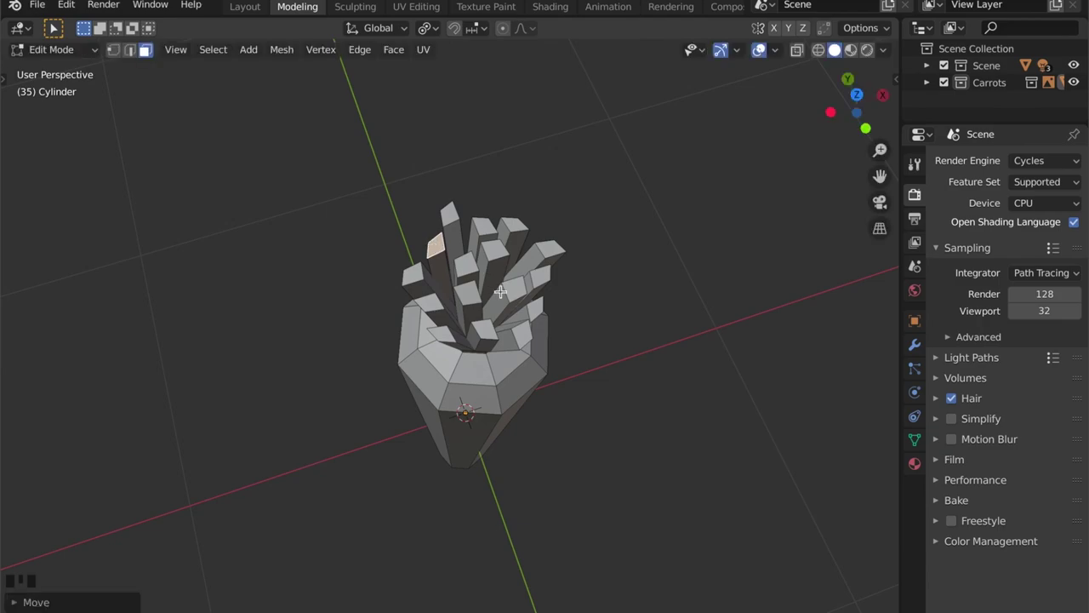
# Move one last leaf tip from a side view, then inspect the carrot's underside.
pyautogui.moveTo(429, 243); pyautogui.dragTo(460, 313, button='middle')
pyautogui.click(500, 337)
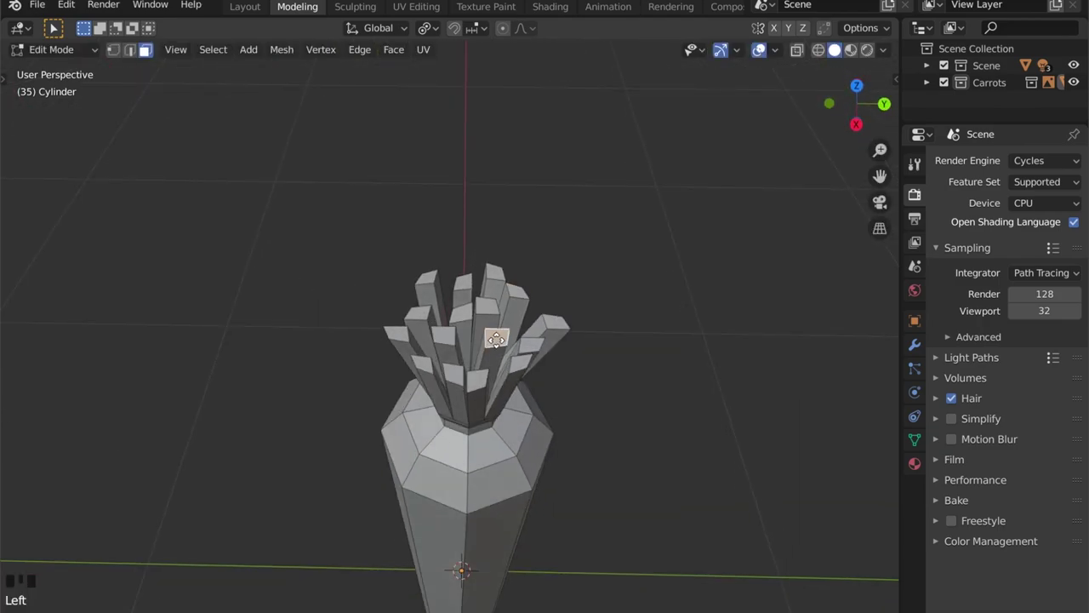
pyautogui.press('g')
pyautogui.click(523, 396)
pyautogui.moveTo(523, 396); pyautogui.dragTo(587, 323, button='middle')
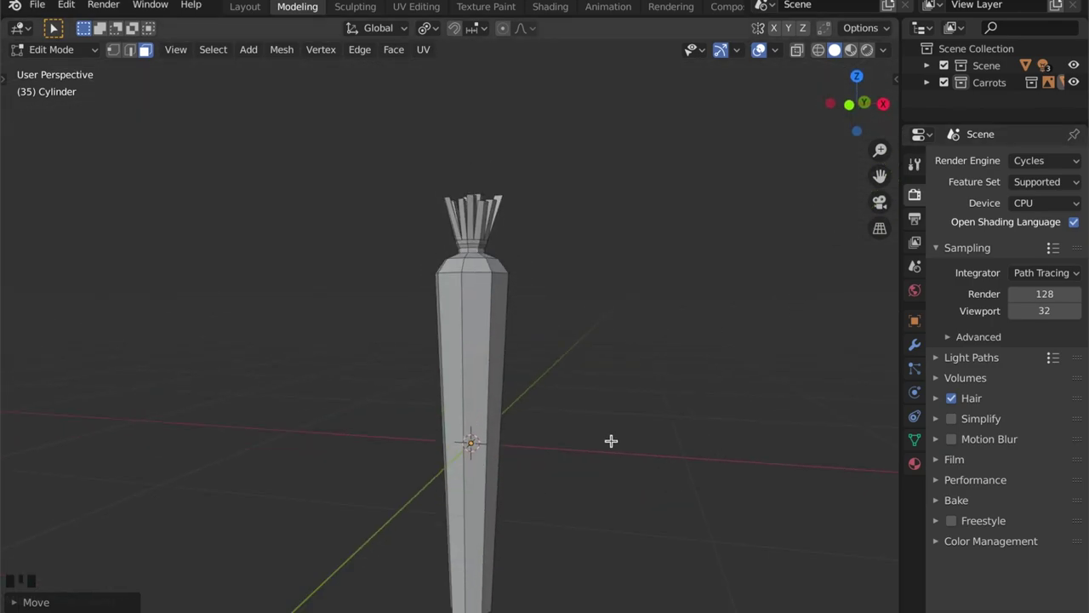
pyautogui.moveTo(611, 441); pyautogui.dragTo(494, 382, button='middle')
# In Front view, extrude the bottom cap face and scale the new ring to 0.81.
pyautogui.click(468, 385)
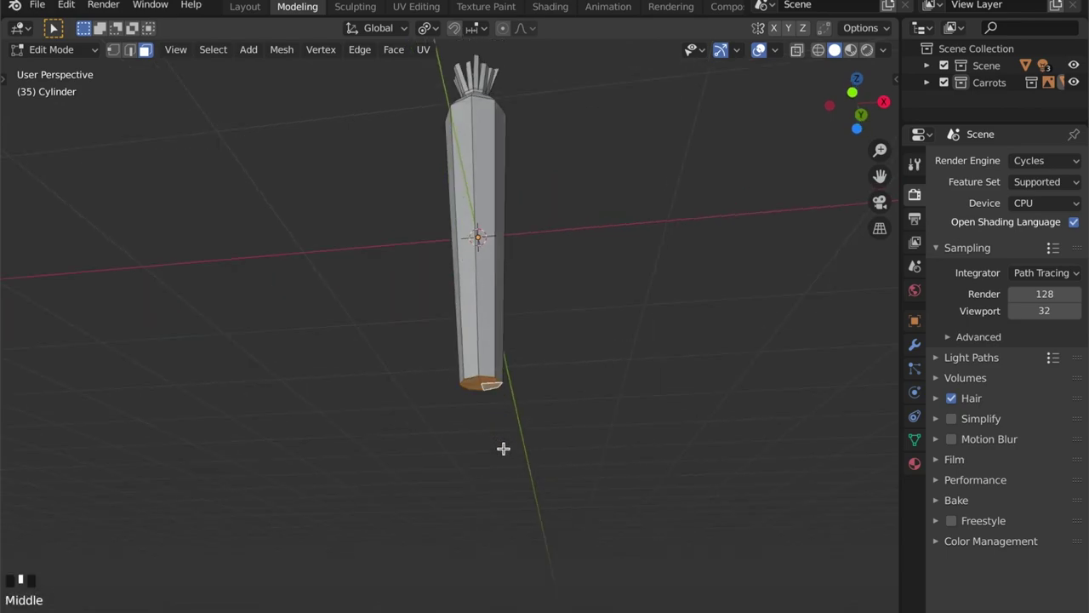
pyautogui.moveTo(502, 448); pyautogui.dragTo(545, 400, button='middle')
pyautogui.click(852, 91)
pyautogui.scroll(4, 545, 350)
pyautogui.press('e')
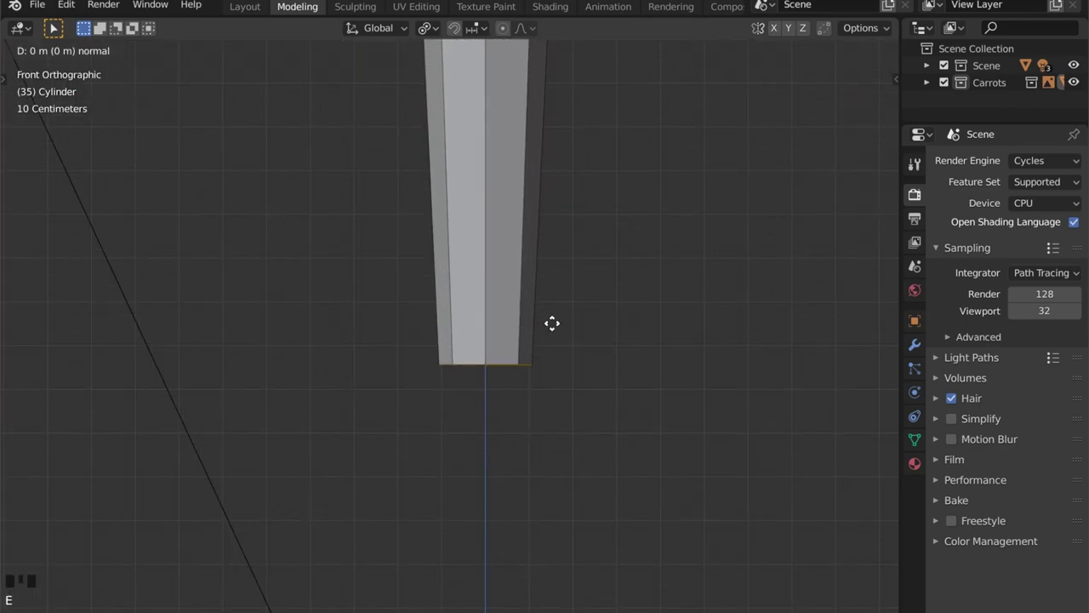
pyautogui.click(598, 365)
pyautogui.press('s')
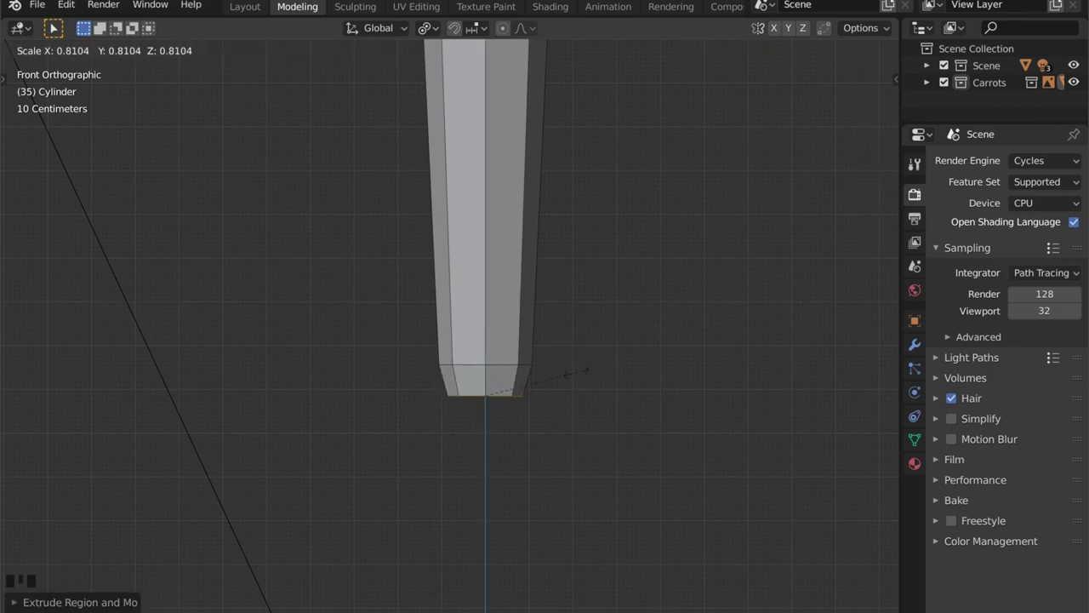
pyautogui.click(615, 357)
# Extrude the bottom end again and scale it to 0.70 for a blunt tip.
pyautogui.press('e')
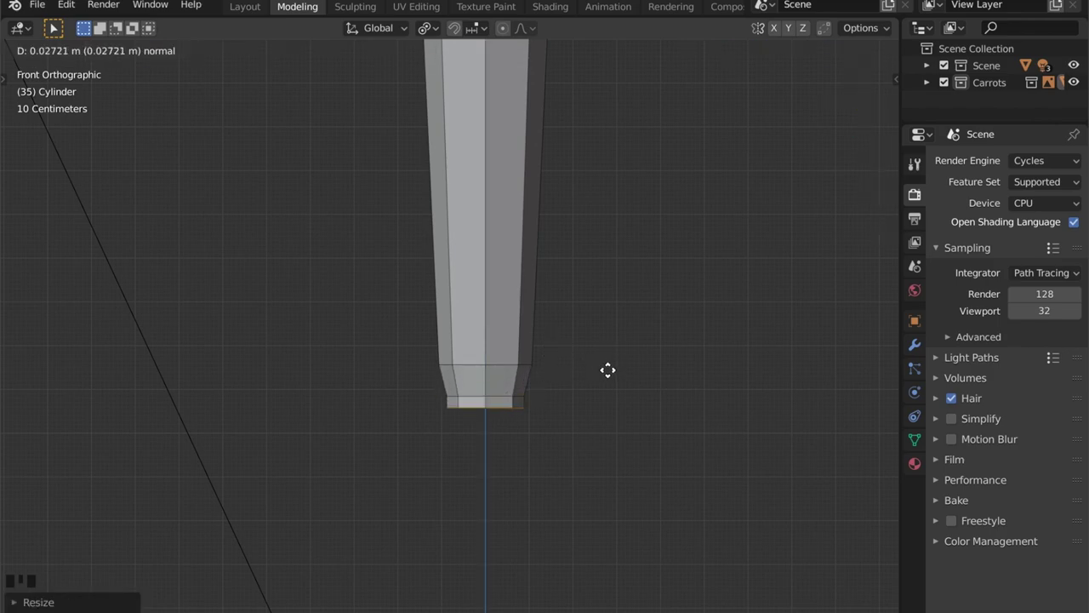
pyautogui.click(605, 381)
pyautogui.press('s')
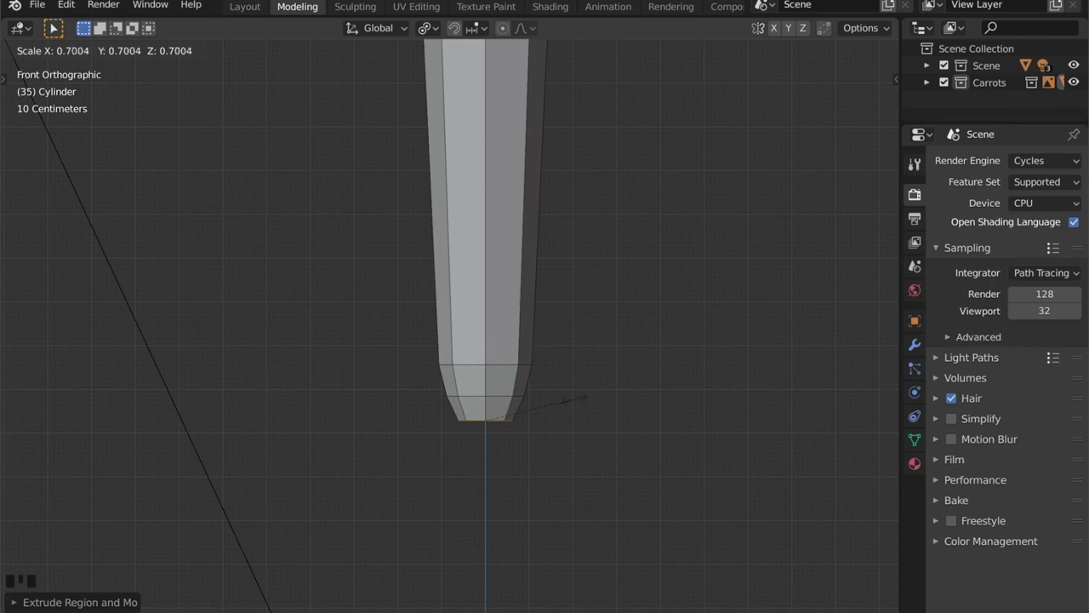
pyautogui.click(557, 401)
pyautogui.scroll(-3, 569, 335)
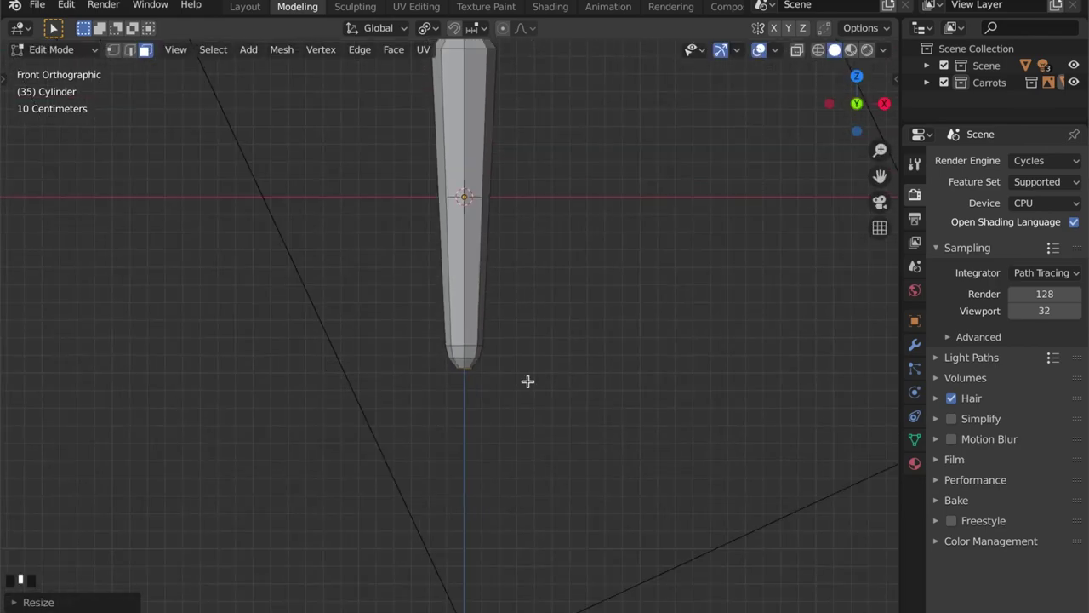
pyautogui.moveTo(527, 379); pyautogui.dragTo(621, 368, button='middle')
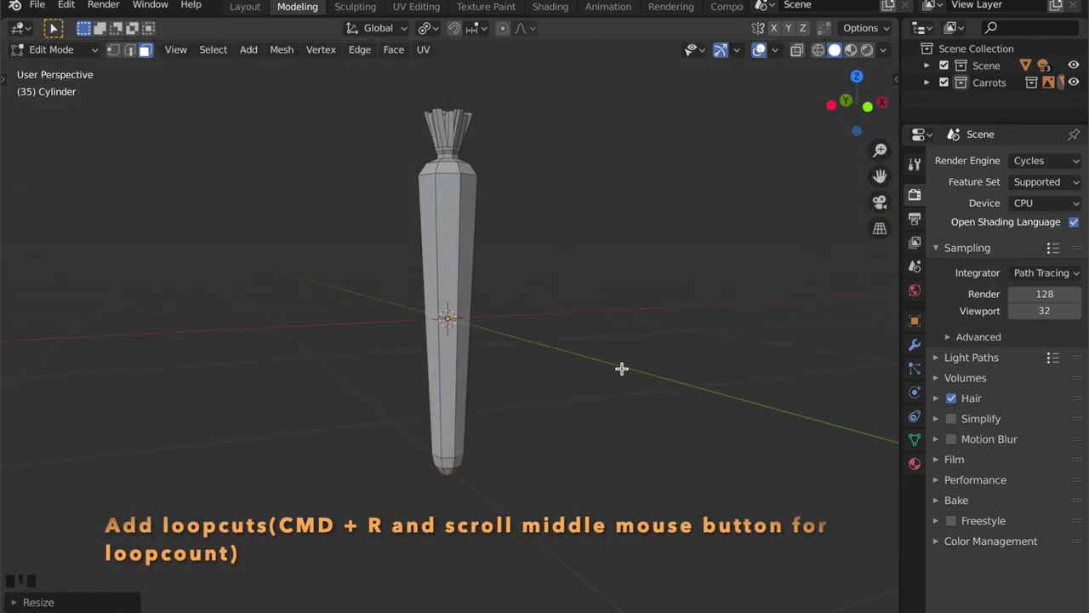
# Add evenly spaced horizontal edge loops along the carrot body with Ctrl+R.
pyautogui.hotkey('ctrl', 'r')
pyautogui.click(454, 401)
pyautogui.rightClick(455, 401)
pyautogui.scroll(5, 445, 318)
pyautogui.keyDown('shift'); pyautogui.moveTo(447, 341); pyautogui.dragTo(452, 407, button='middle'); pyautogui.keyUp('shift')
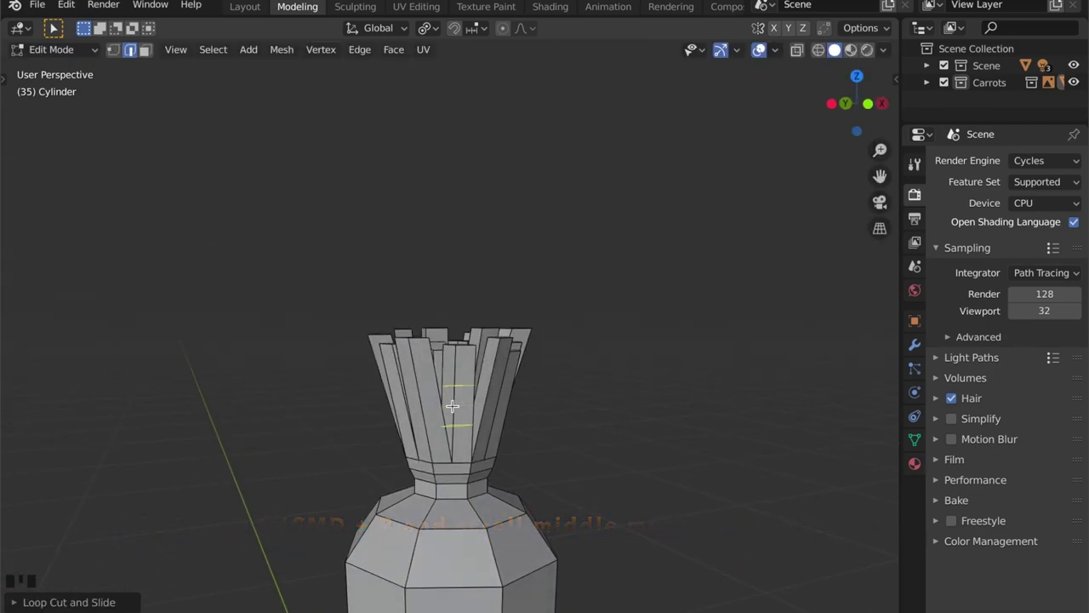
# Place a centred edge loop across the leaf prongs.
pyautogui.moveTo(466, 414); pyautogui.dragTo(373, 414, button='middle')
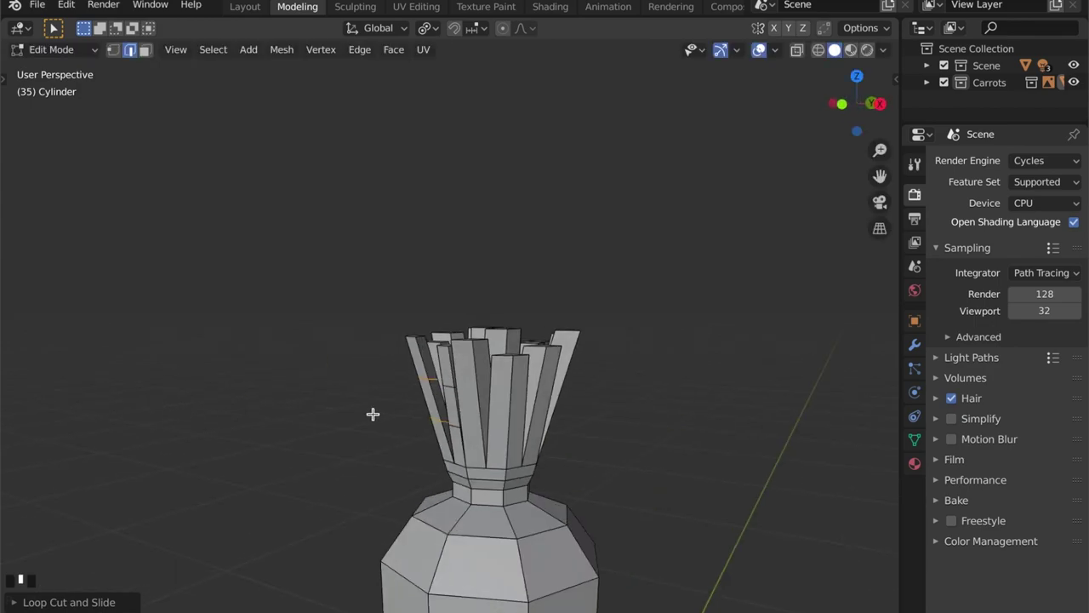
pyautogui.click(477, 412)
pyautogui.rightClick(489, 416)
pyautogui.moveTo(498, 417); pyautogui.dragTo(370, 431, button='middle')
pyautogui.click(415, 429)
# Confirm the leaf loop, then move one leaf face lower in face mode.
pyautogui.click(415, 429)
pyautogui.press('3')
pyautogui.click(364, 375)
pyautogui.press('g')
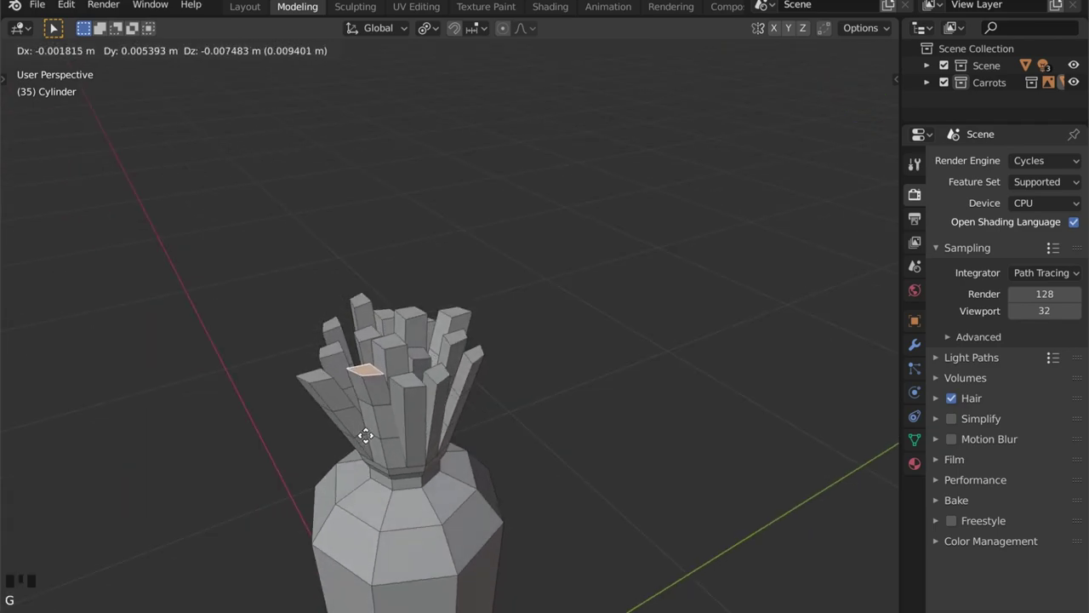
pyautogui.click(369, 437)
pyautogui.moveTo(369, 437)
pyautogui.mouseDown(button='middle')
pyautogui.moveTo(375, 450)
pyautogui.moveTo(377, 440)
pyautogui.mouseUp(button='middle')
# Reposition another selected leaf part in edge mode.
pyautogui.press('2')
pyautogui.press('2')
pyautogui.press('2')
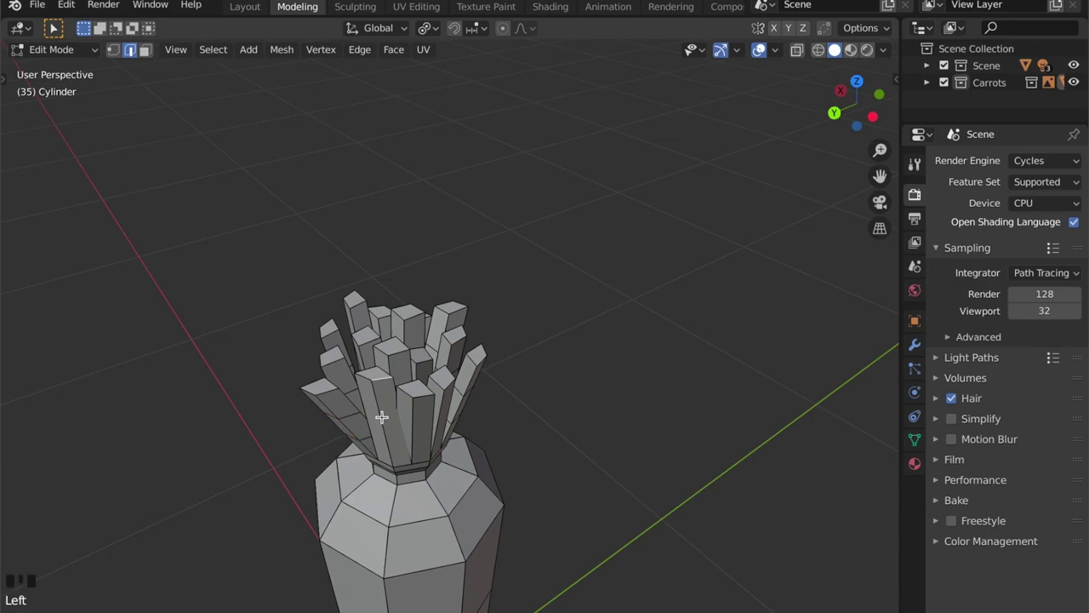
pyautogui.moveTo(389, 418); pyautogui.dragTo(379, 425, button='middle')
pyautogui.press('g')
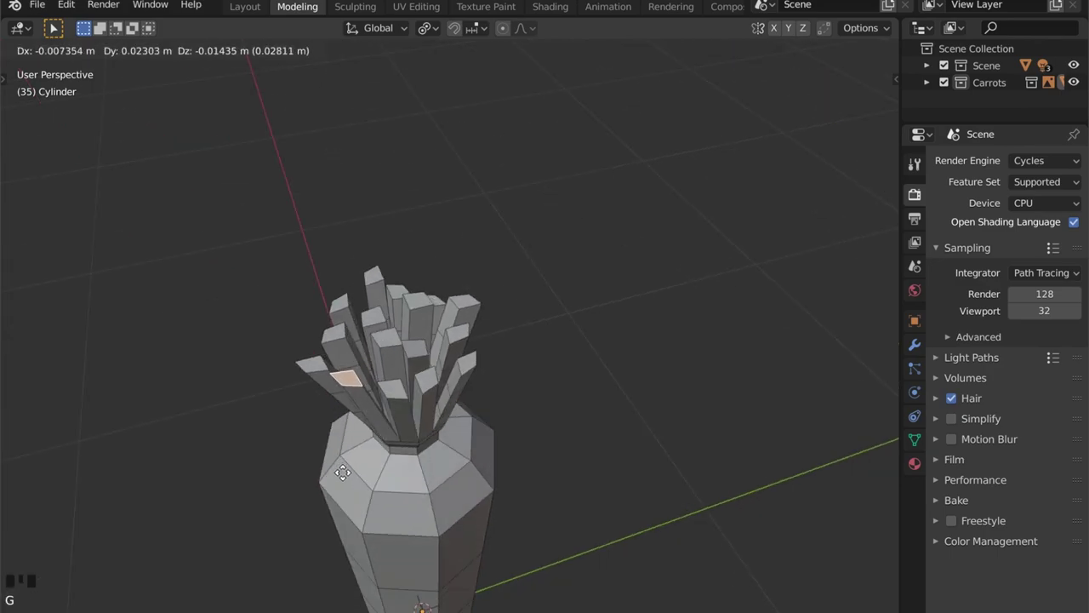
pyautogui.click(342, 473)
pyautogui.moveTo(342, 473); pyautogui.dragTo(434, 366, button='middle')
# Add a new edge loop across the leaves and slide it into place.
pyautogui.press('2')
pyautogui.hotkey('ctrl', 'r')
pyautogui.click(400, 445)
pyautogui.press('g')
pyautogui.press('g')
pyautogui.rightClick(402, 414)
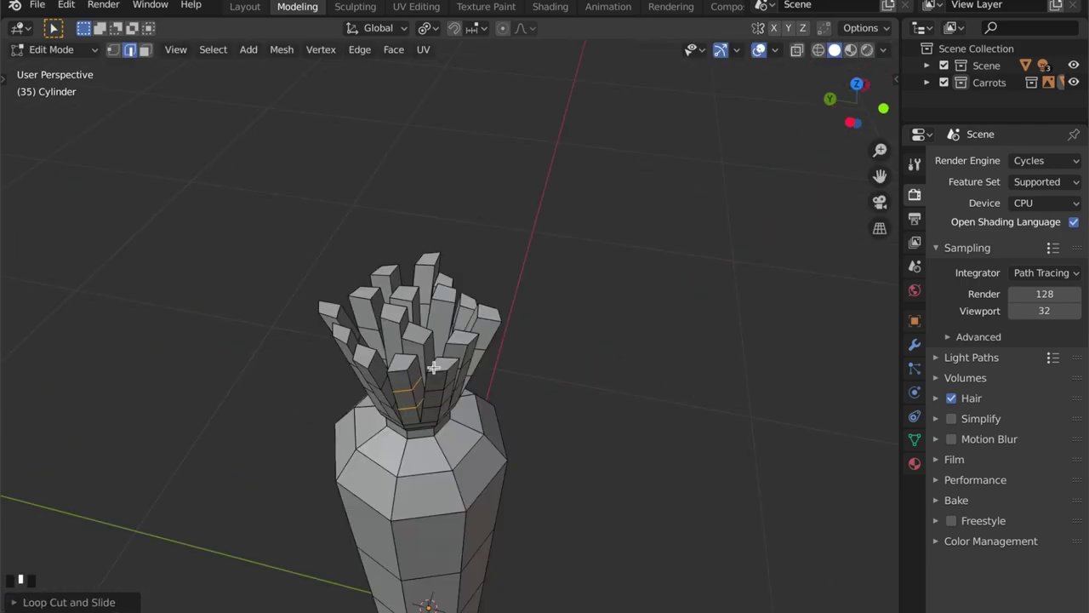
pyautogui.press('g')
pyautogui.press('g')
pyautogui.click(390, 362)
pyautogui.press('g')
pyautogui.press('g')
pyautogui.click(446, 326)
# Look over the whole carrot and return to Object Mode.
pyautogui.moveTo(444, 325); pyautogui.dragTo(532, 392, button='middle')
pyautogui.scroll(-3, 605, 339)
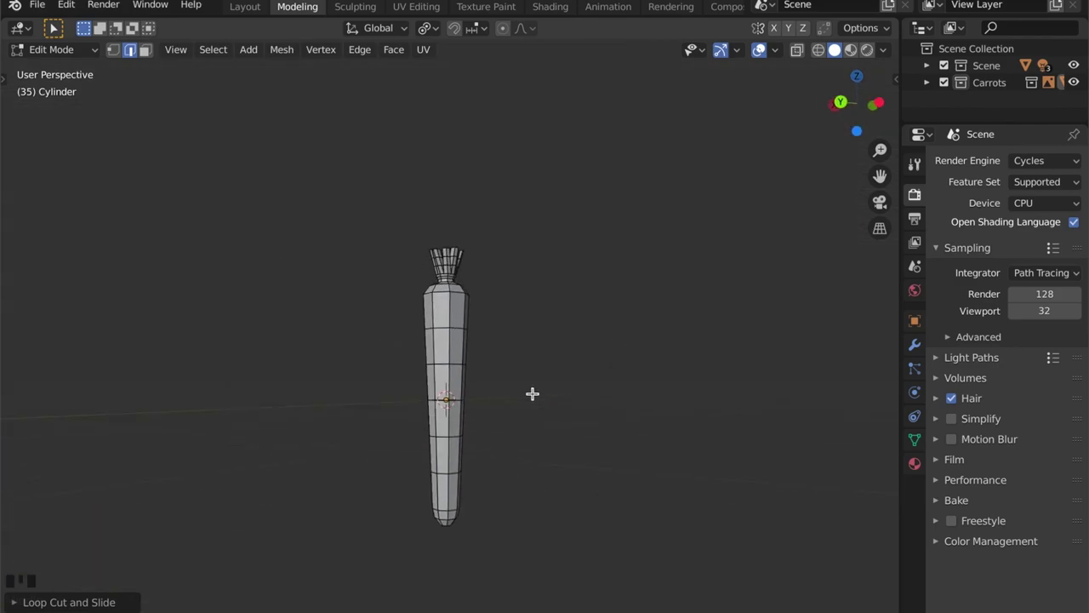
pyautogui.moveTo(539, 420); pyautogui.dragTo(646, 417, button='middle')
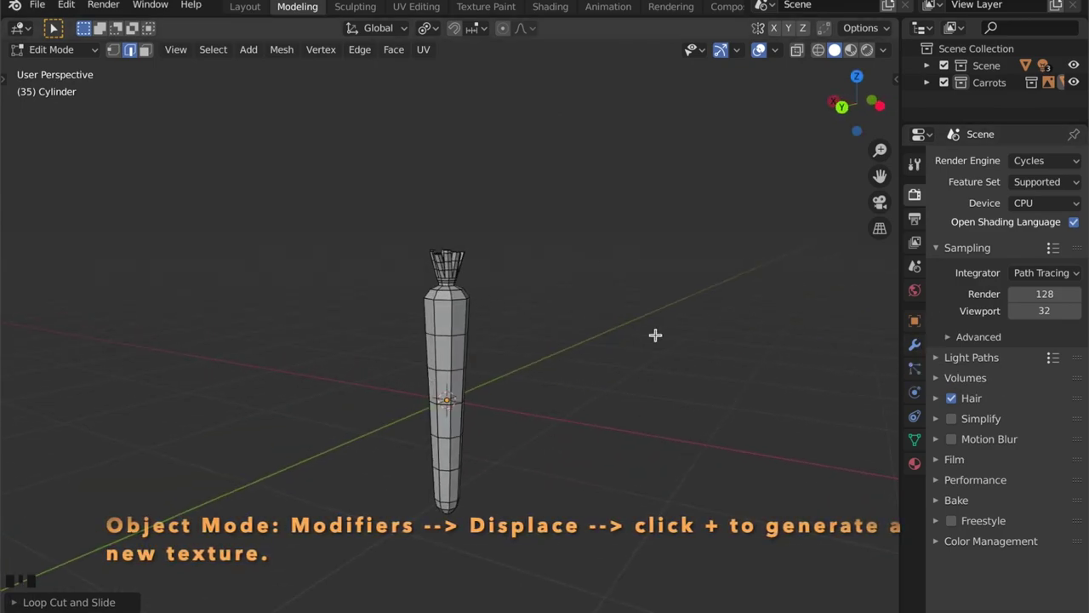
pyautogui.press('Tab')
# Add a Displace modifier to the carrot with a new Clouds texture.
pyautogui.click(915, 343)
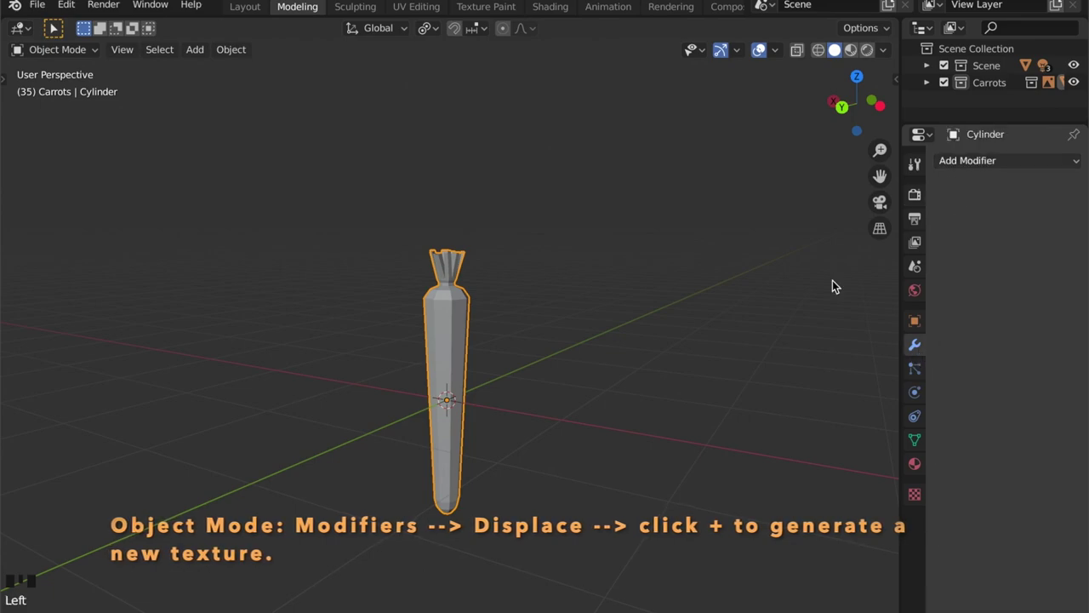
pyautogui.click(968, 160)
pyautogui.click(892, 257)
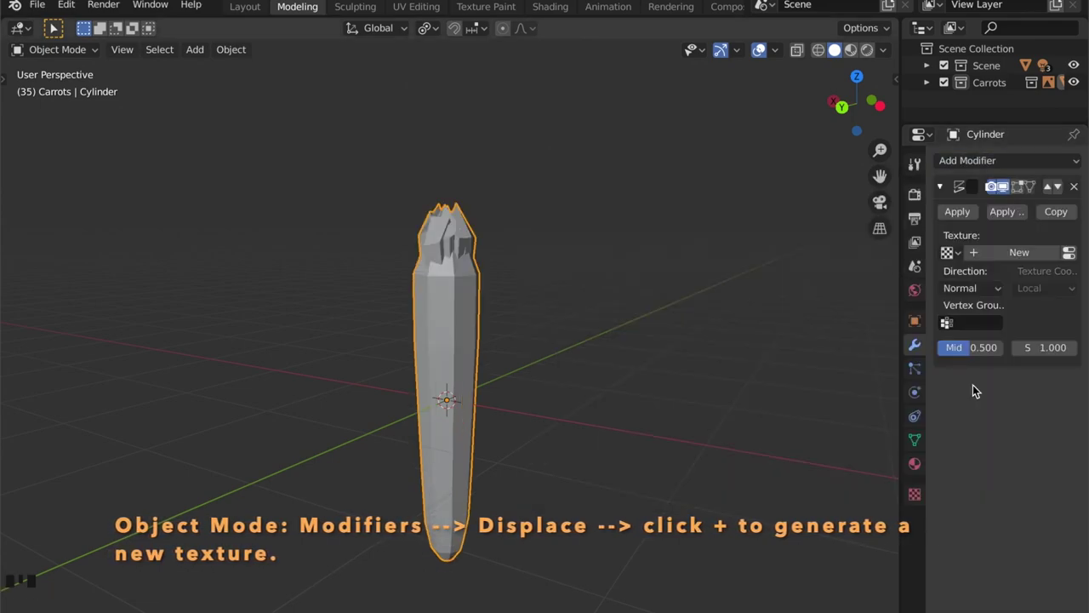
pyautogui.click(975, 253)
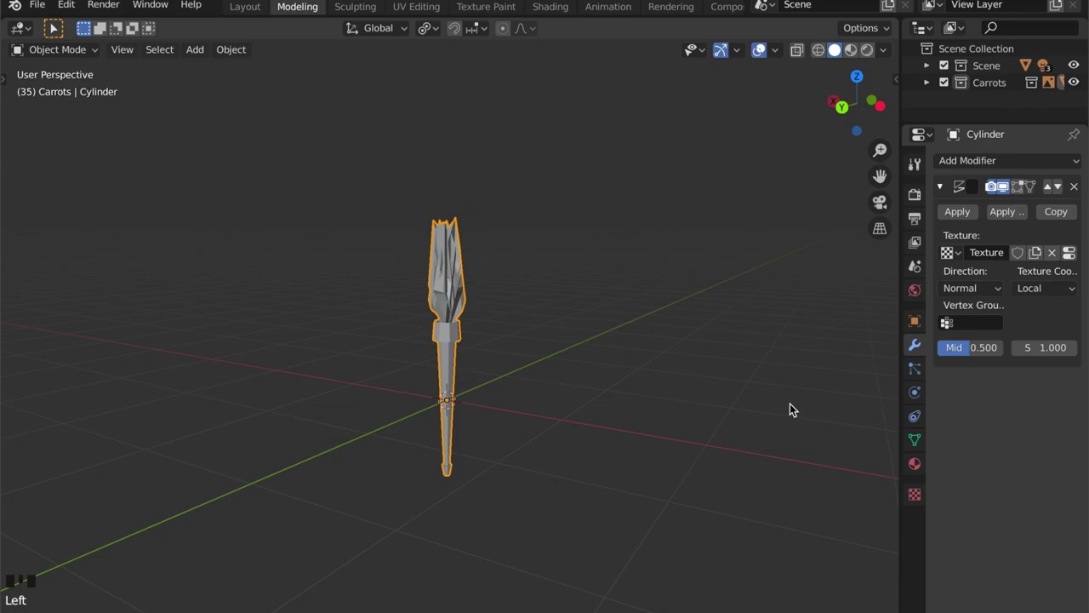
pyautogui.click(915, 495)
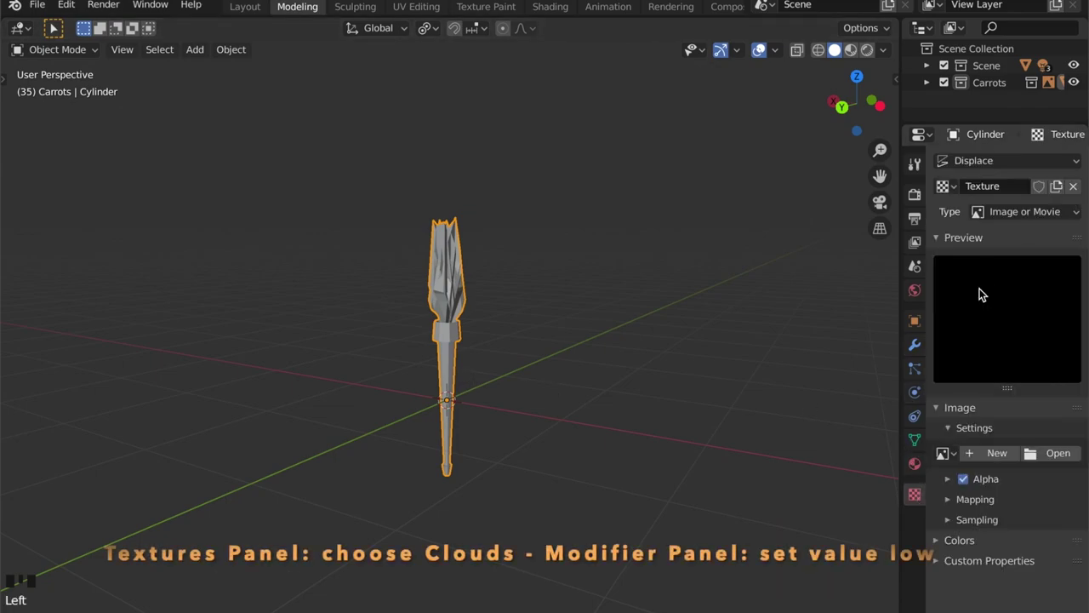
pyautogui.click(1026, 211)
pyautogui.click(1004, 268)
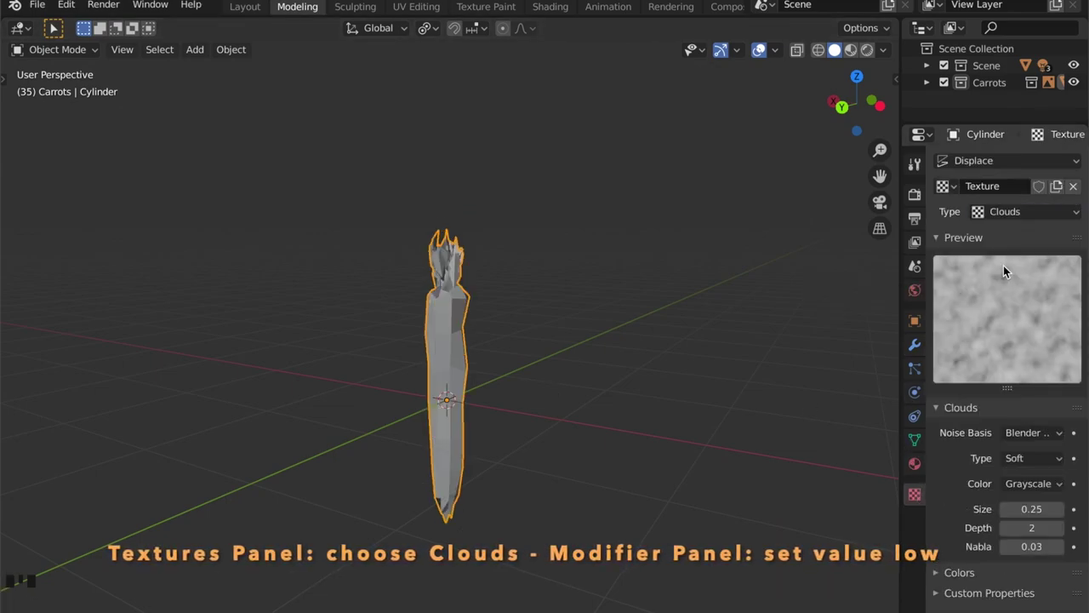
# Set the Displace modifier's strength to 0.100.
pyautogui.click(915, 345)
pyautogui.doubleClick(1070, 351)
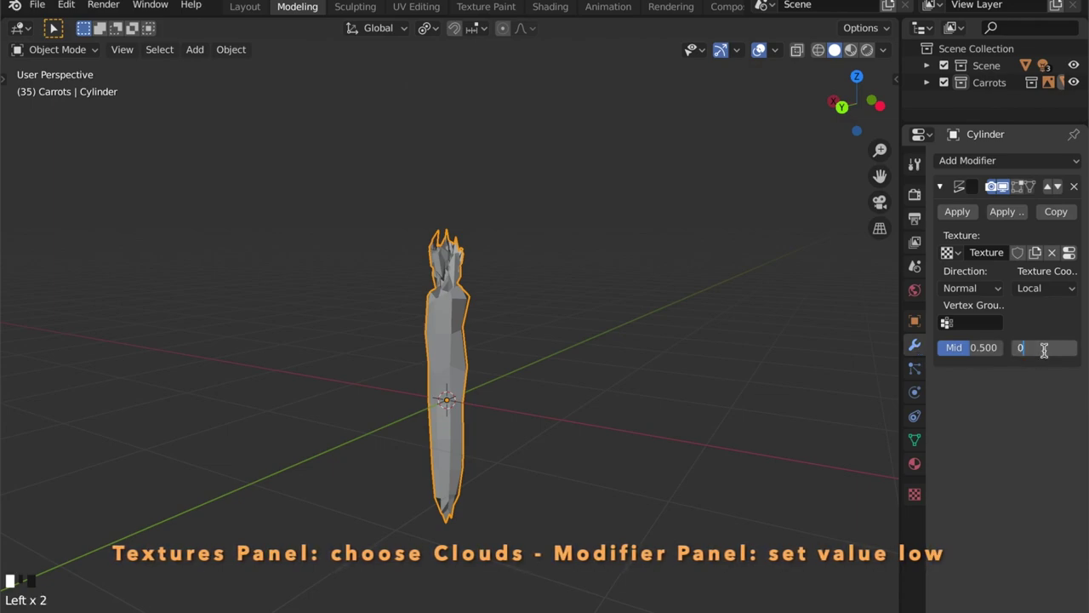
pyautogui.write('0')
pyautogui.press('Return')
pyautogui.click(1071, 349)
pyautogui.click(1071, 349)
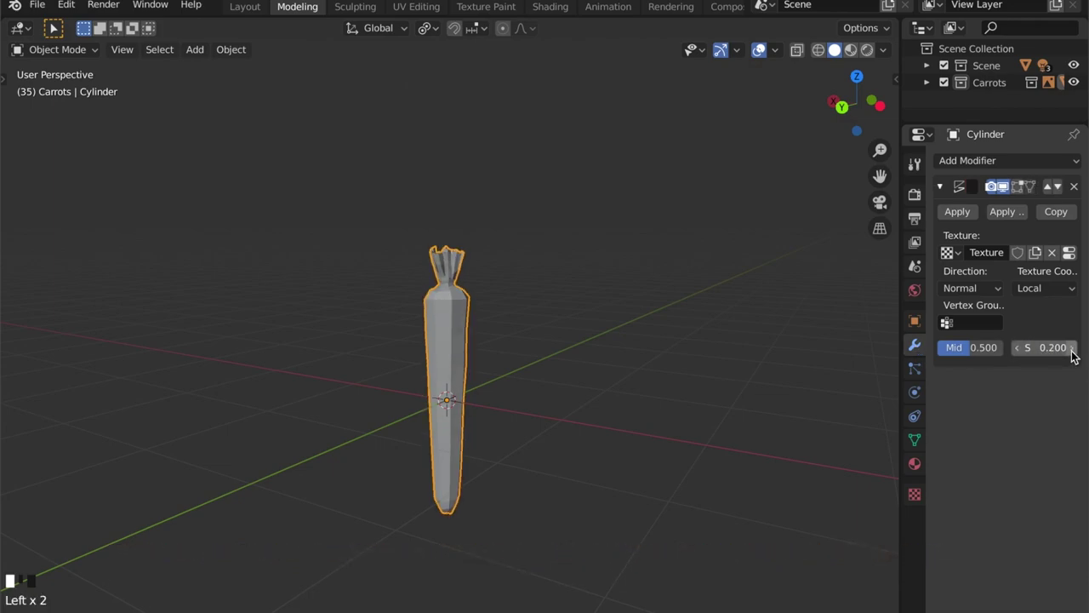
pyautogui.scroll(4, 564, 357)
pyautogui.click(1019, 349)
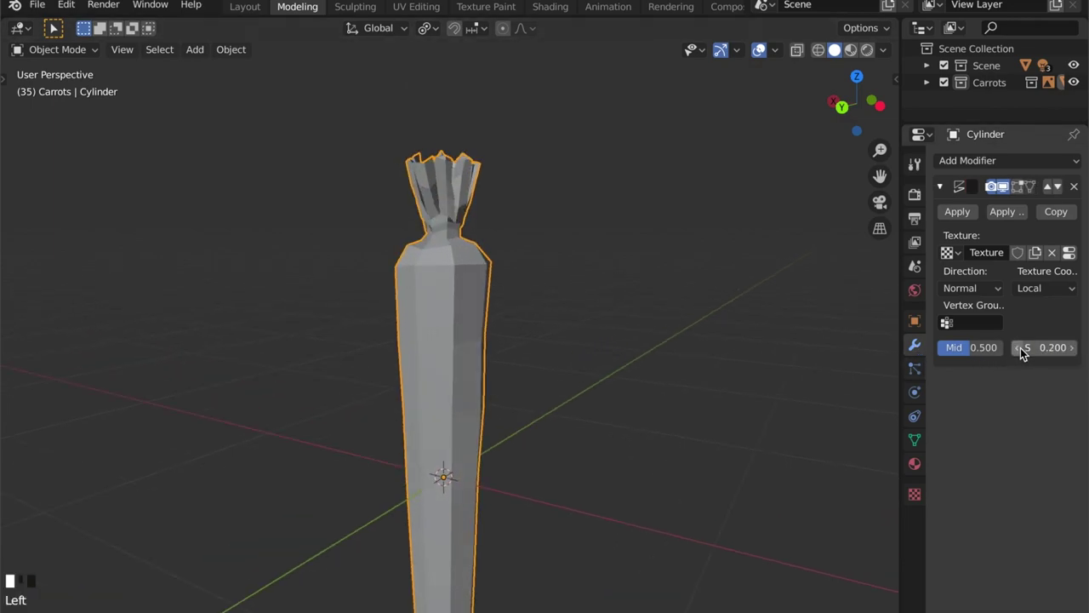
pyautogui.click(1019, 349)
pyautogui.moveTo(858, 388); pyautogui.dragTo(591, 415, button='middle')
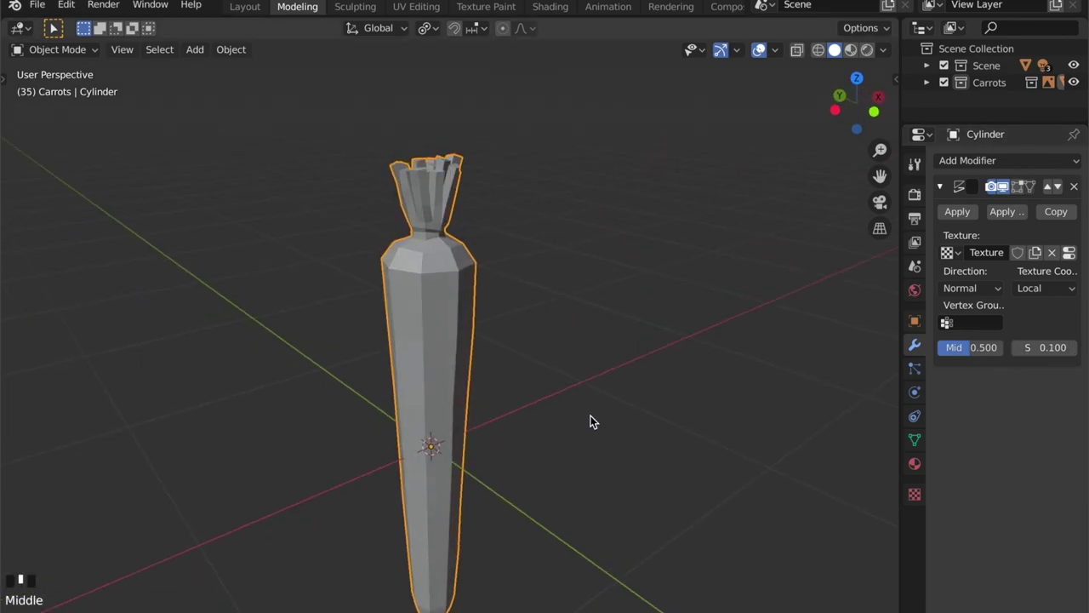
# Add a Plain Axes empty named DisplacementOrigin.
pyautogui.hotkey('shift', 'a')
pyautogui.moveTo(693, 460)
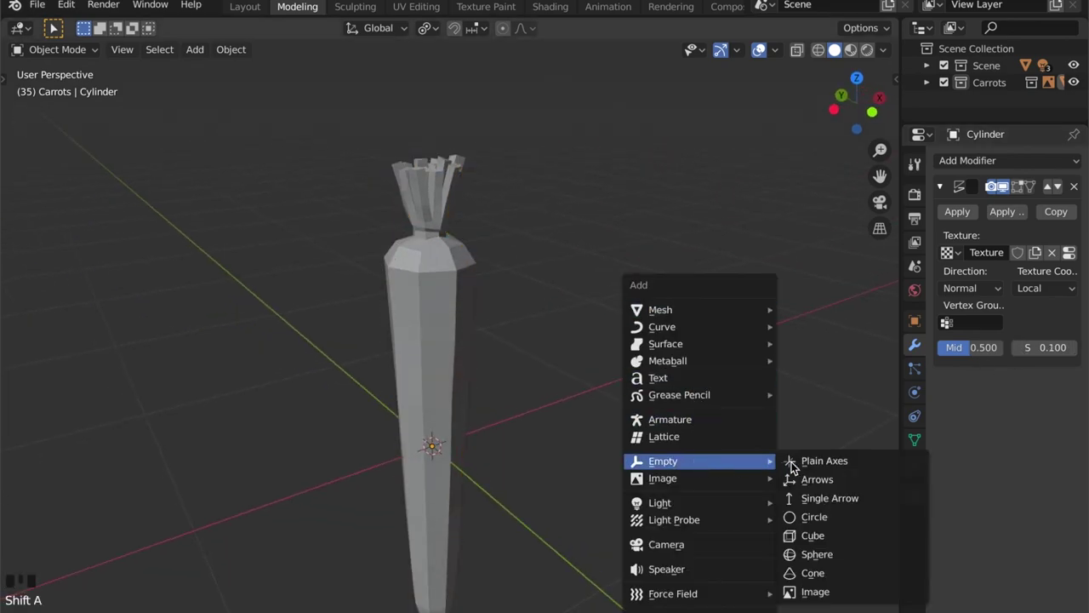
pyautogui.click(851, 460)
pyautogui.scroll(6, 989, 222)
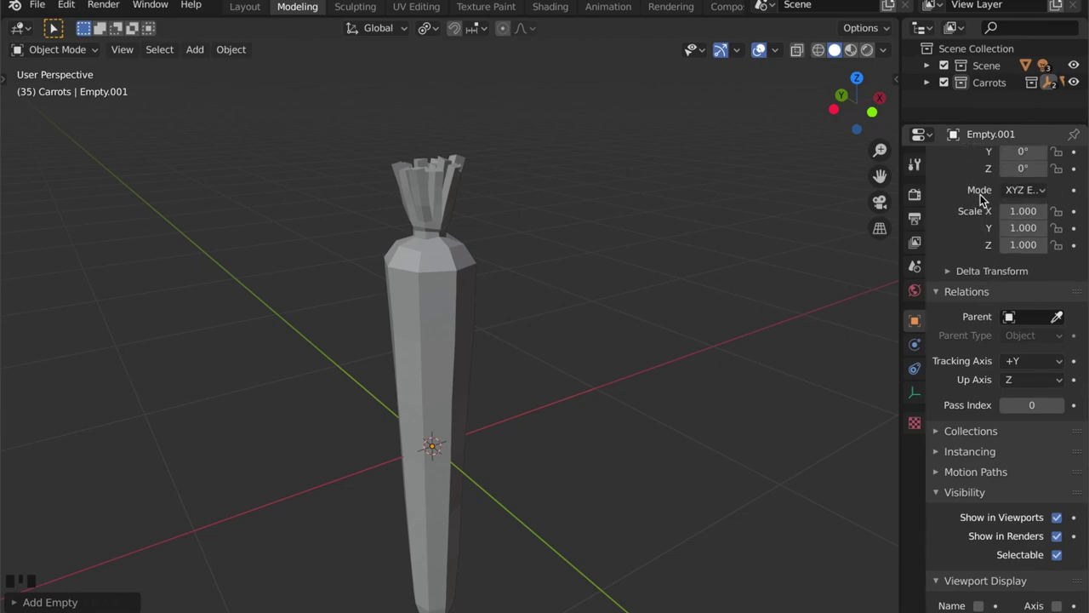
pyautogui.click(990, 161)
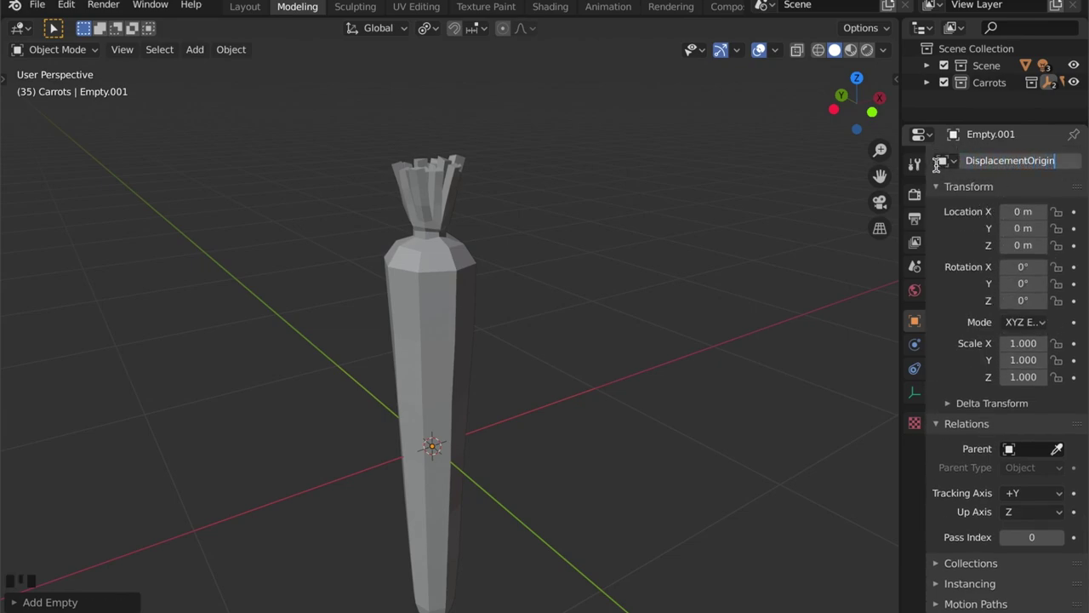
pyautogui.press('Return')
# Set the carrot's Displace coordinates to Object, using DisplacementOrigin.
pyautogui.click(447, 336)
pyautogui.click(1055, 290)
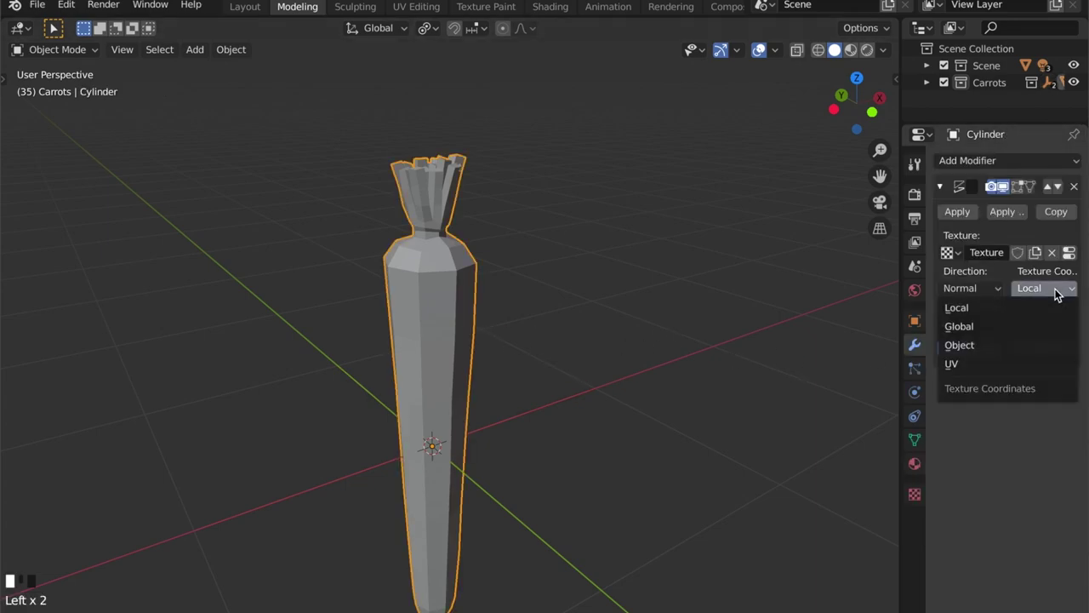
pyautogui.click(981, 346)
pyautogui.click(1026, 324)
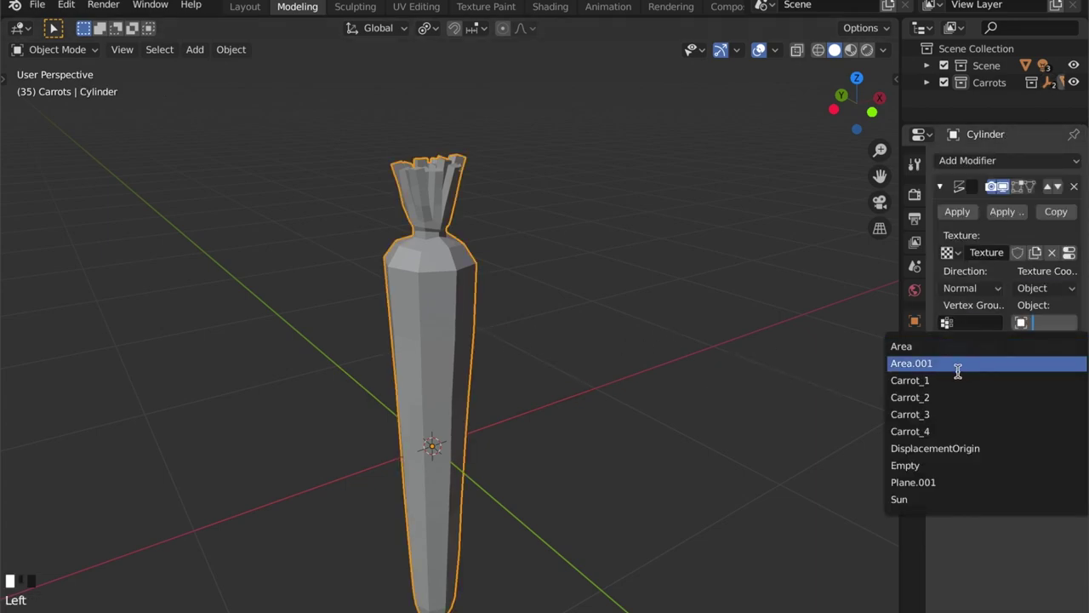
pyautogui.click(952, 449)
# Test the texture by moving the carrot, then cancel the move.
pyautogui.moveTo(761, 395); pyautogui.dragTo(642, 393, button='middle')
pyautogui.press('g')
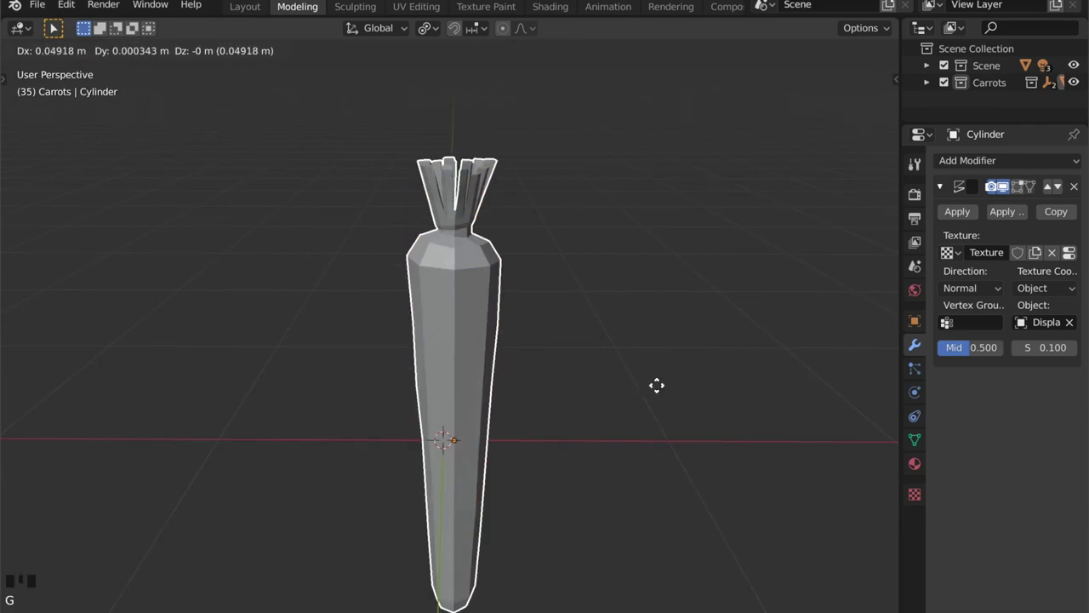
pyautogui.rightClick(672, 383)
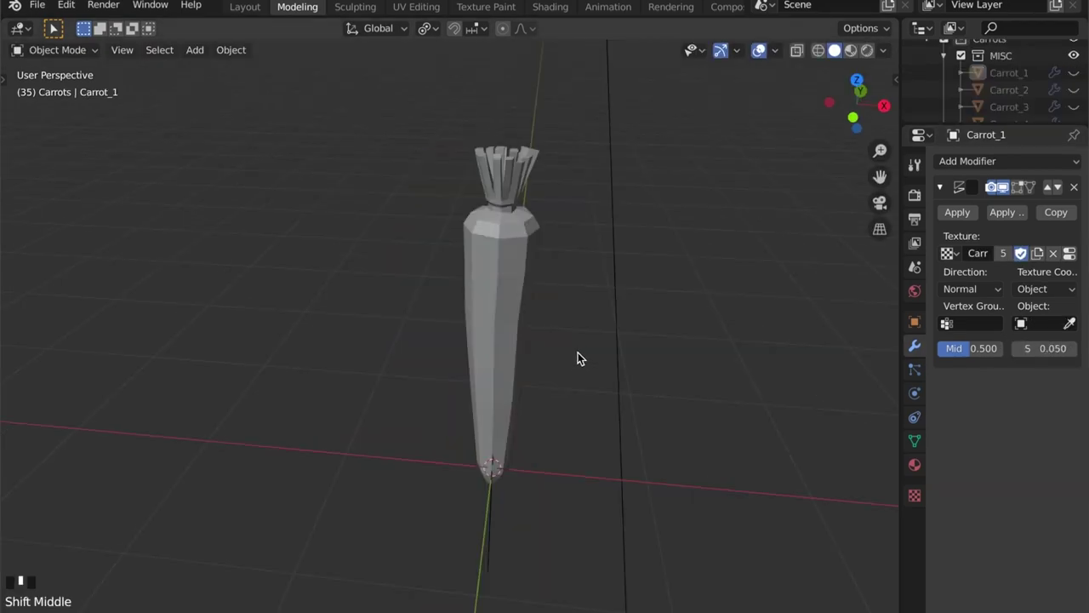
pyautogui.moveTo(576, 357); pyautogui.dragTo(554, 303, button='middle')
# In Edit Mode, select one edge loop of the carrot and mark it as a seam.
pyautogui.click(499, 281)
pyautogui.press('Tab')
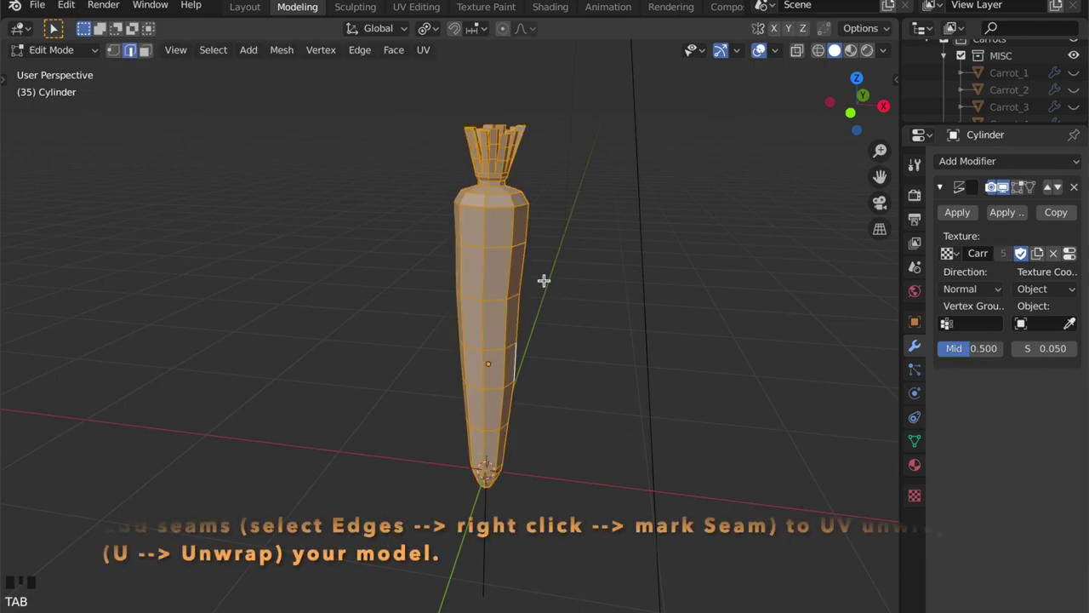
pyautogui.keyDown('shift'); pyautogui.moveTo(510, 289); pyautogui.dragTo(526, 390, button='middle'); pyautogui.keyUp('shift')
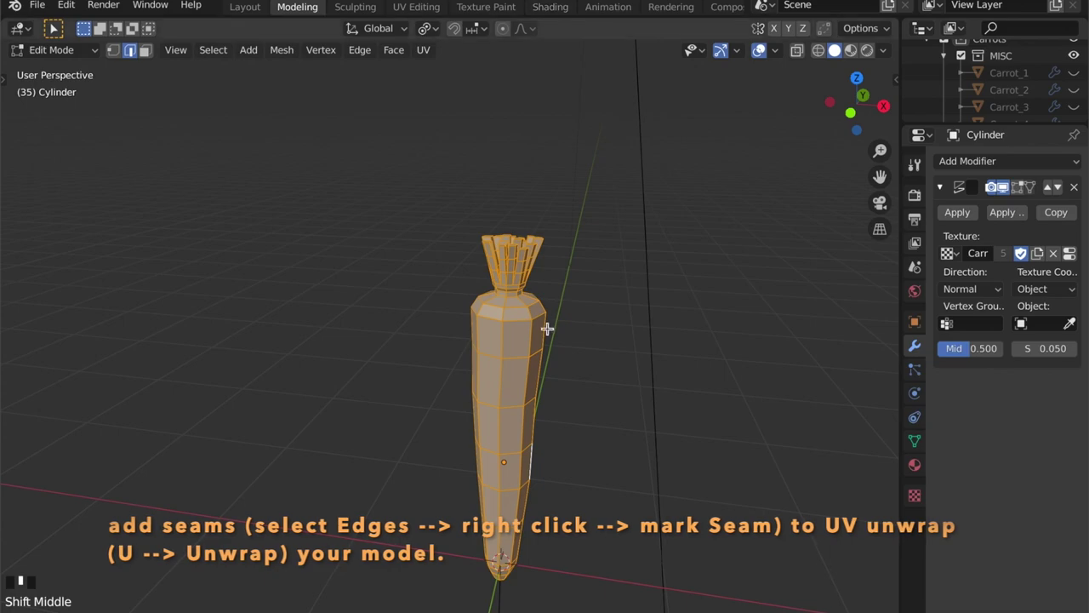
pyautogui.scroll(1, 545, 324)
pyautogui.moveTo(542, 340); pyautogui.dragTo(504, 217, button='middle')
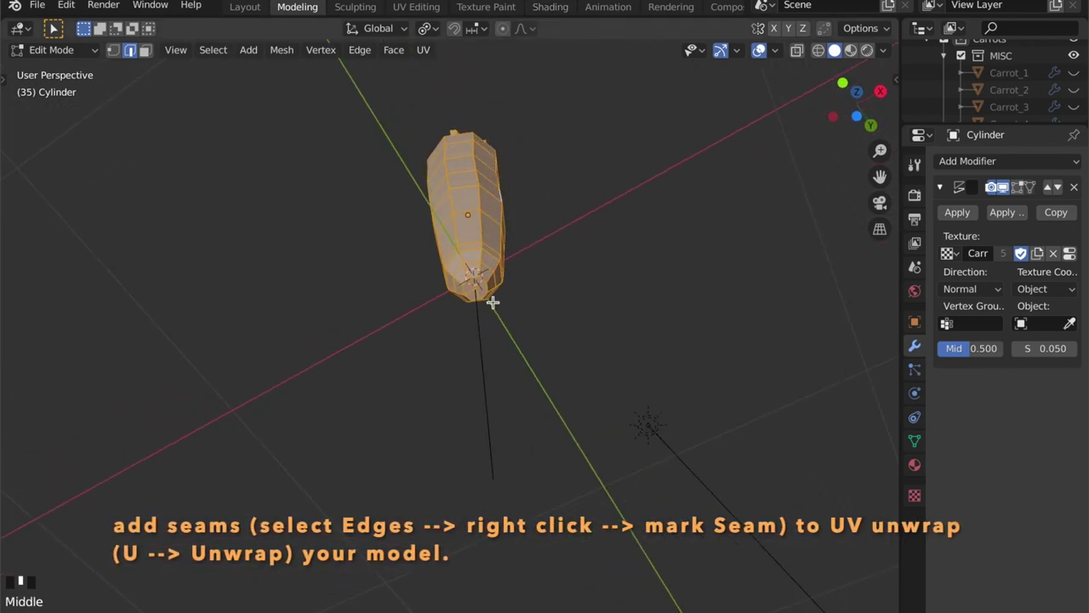
pyautogui.scroll(2, 491, 303)
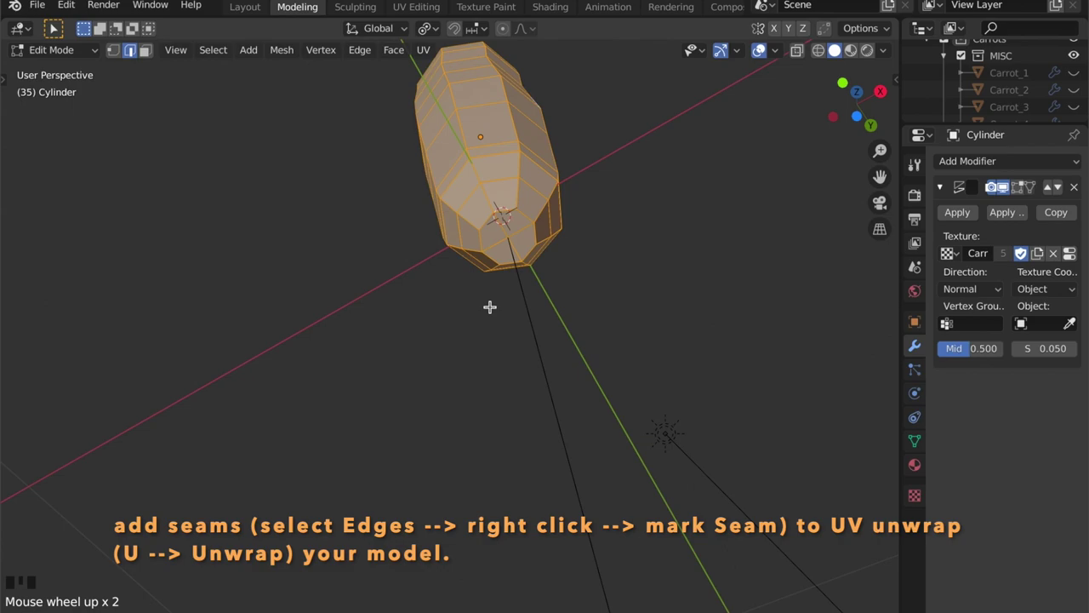
pyautogui.keyDown('alt'); pyautogui.click(539, 212); pyautogui.keyUp('alt')
pyautogui.moveTo(545, 231); pyautogui.dragTo(430, 331, button='middle')
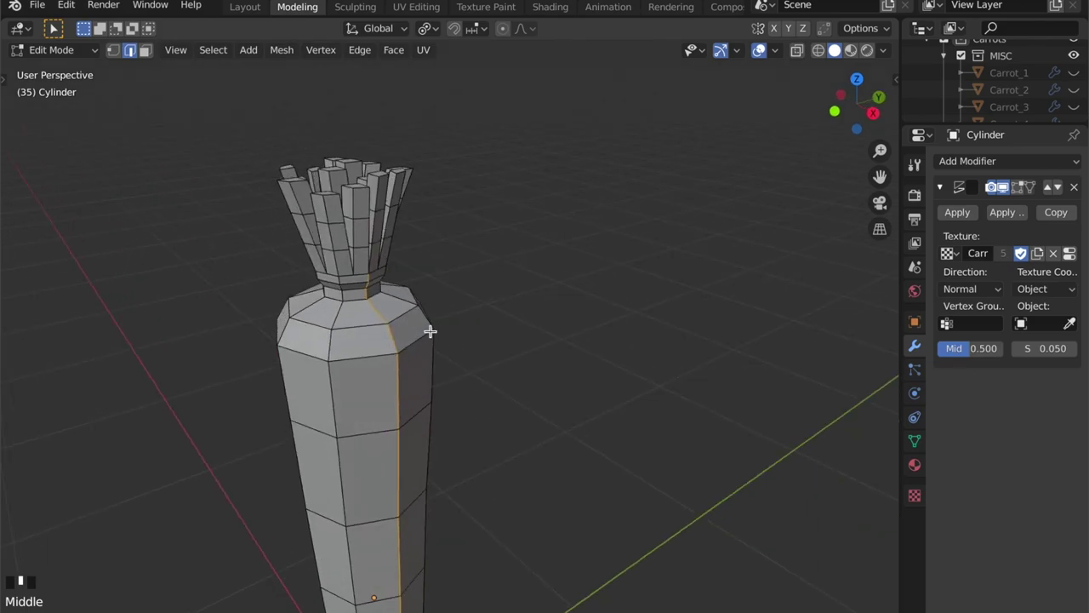
pyautogui.rightClick(355, 300)
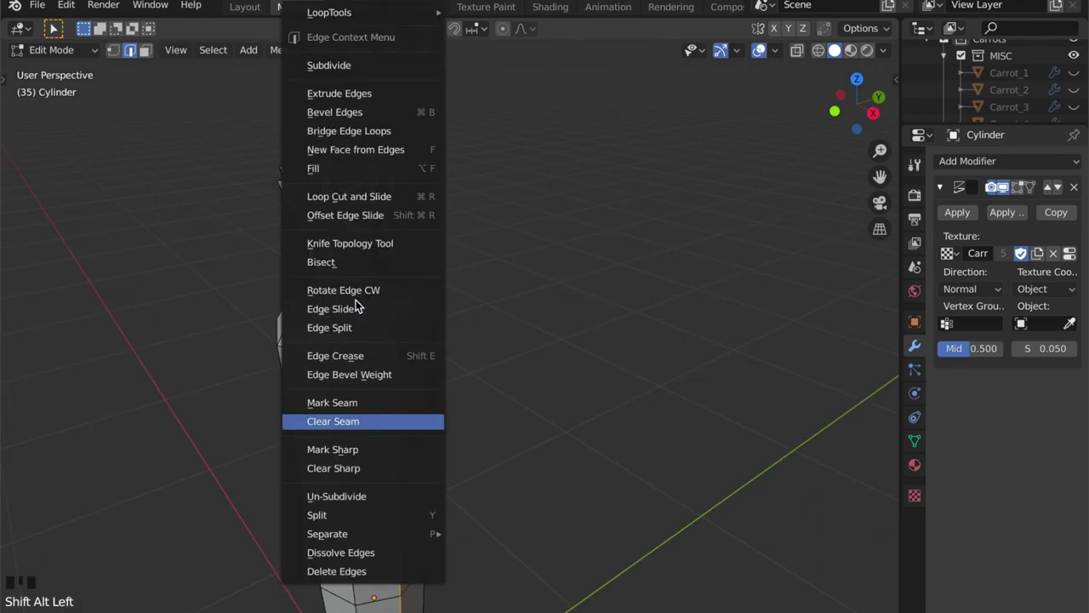
pyautogui.click(383, 403)
# Select the whole carrot mesh, unwrap it, and view the layout in UV Editing.
pyautogui.scroll(-2, 379, 406)
pyautogui.moveTo(377, 405); pyautogui.dragTo(422, 395, button='middle')
pyautogui.scroll(-2, 422, 394)
pyautogui.press('a')
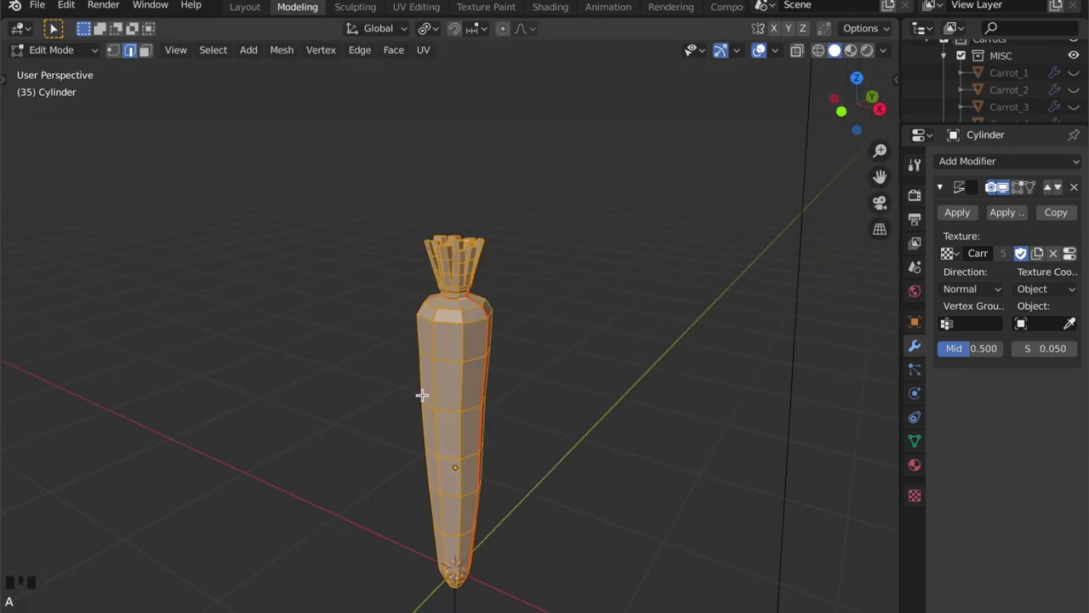
pyautogui.press('u')
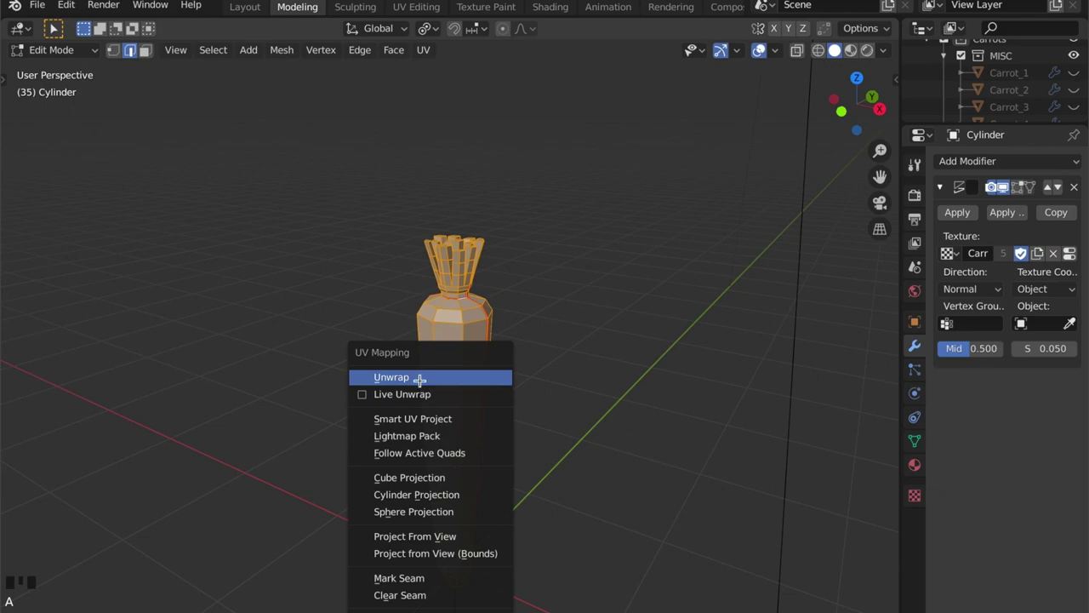
pyautogui.click(417, 378)
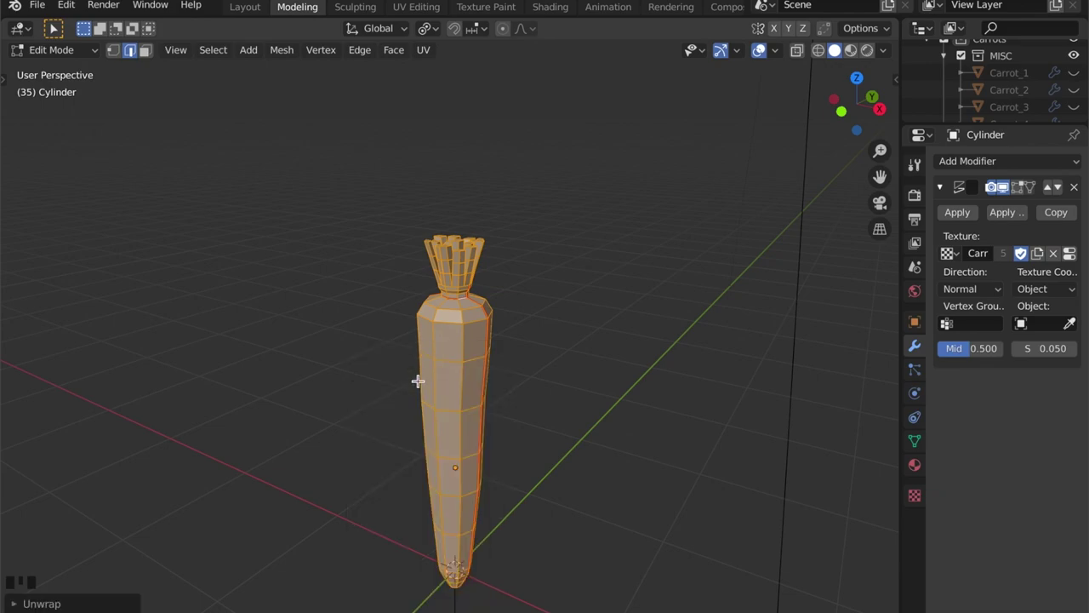
pyautogui.click(422, 8)
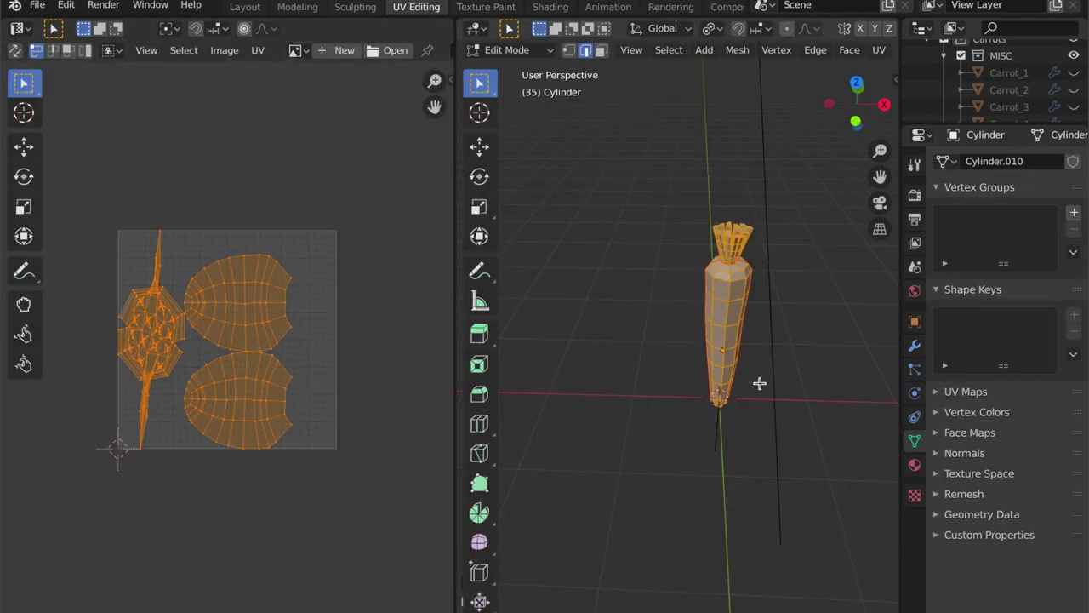
pyautogui.moveTo(759, 384); pyautogui.dragTo(712, 346, button='middle')
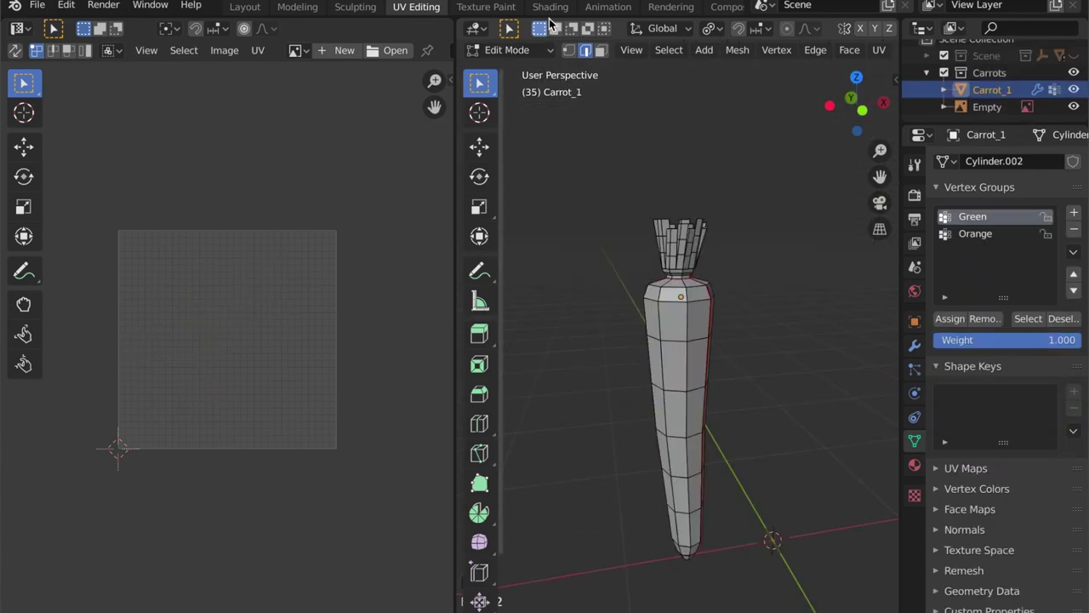
# In the Shading workspace, create a new carrot material named CarrotOrange_1.
pyautogui.click(550, 7)
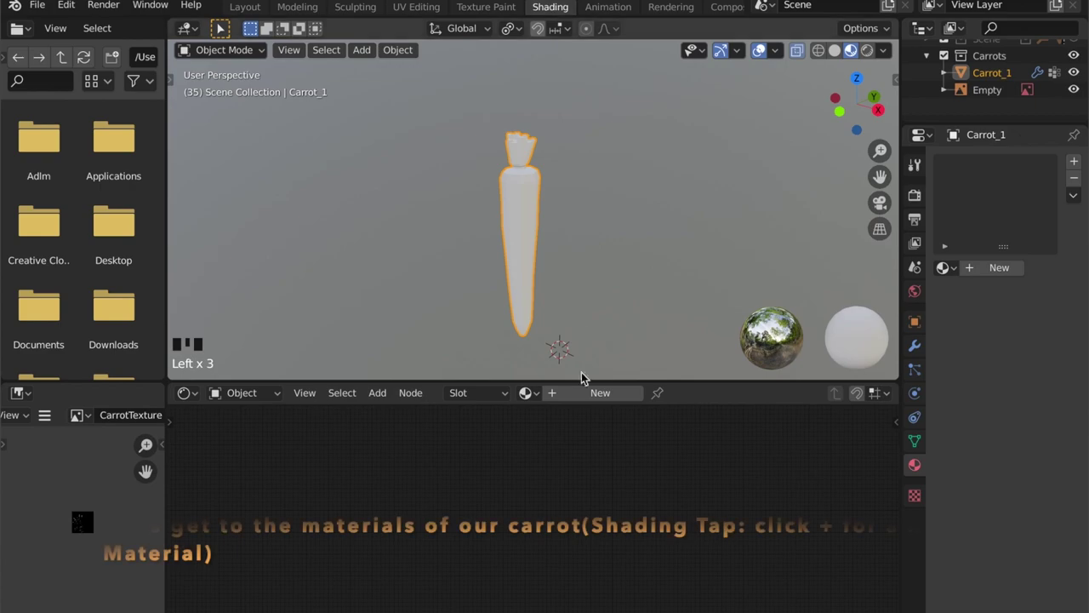
pyautogui.click(551, 394)
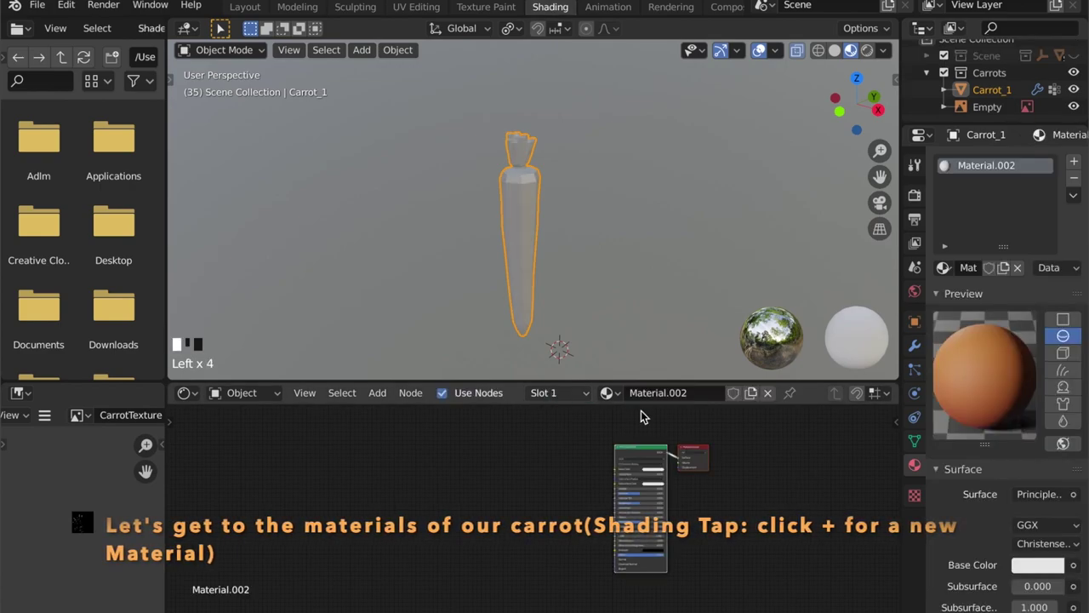
pyautogui.click(684, 393)
pyautogui.moveTo(689, 393); pyautogui.dragTo(585, 393)
pyautogui.write('CarrotOrange_1')
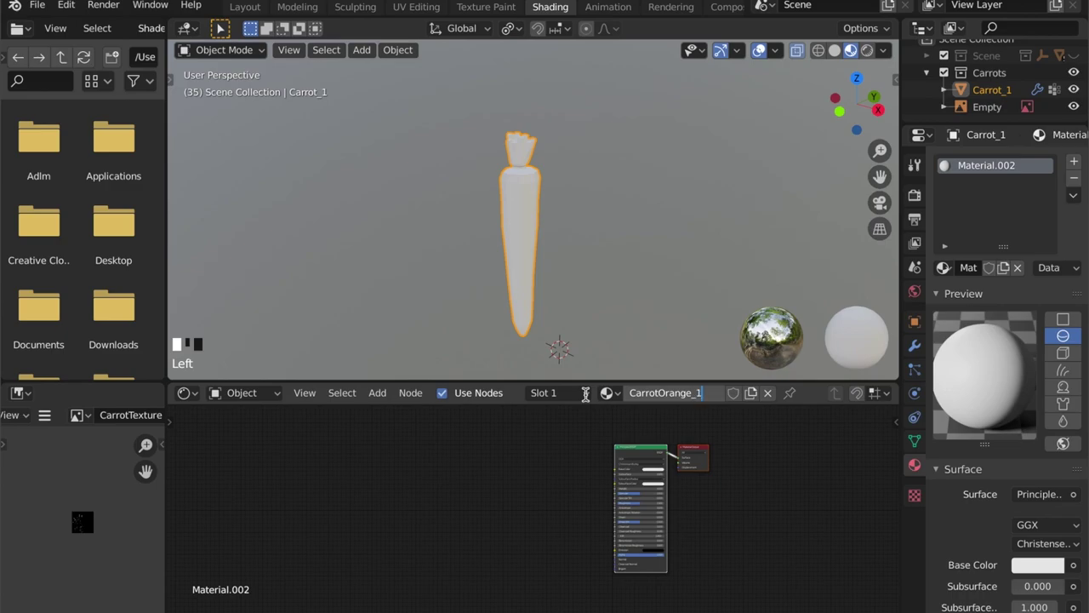
pyautogui.press('Return')
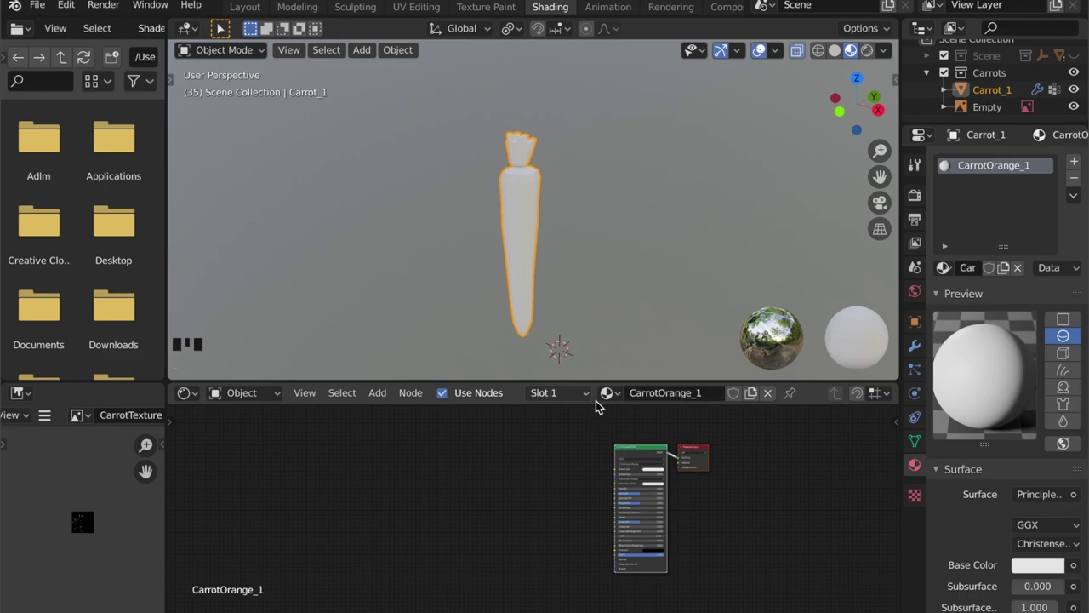
# Set CarrotOrange_1's Principled BSDF base colour to orange.
pyautogui.scroll(6, 650, 487)
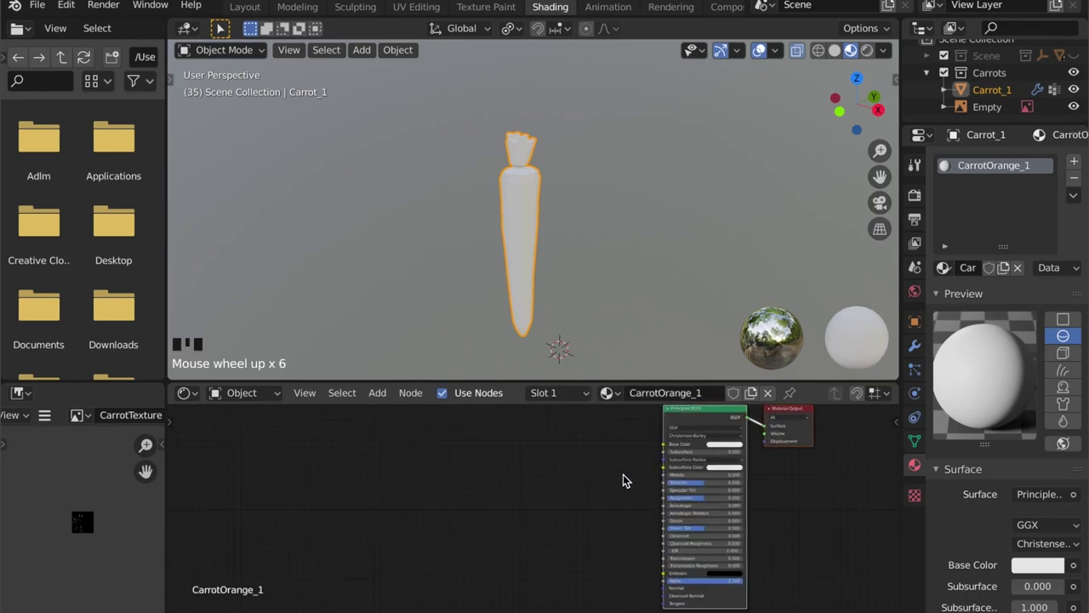
pyautogui.keyDown('shift'); pyautogui.moveTo(625, 479); pyautogui.dragTo(579, 475, button='middle'); pyautogui.keyUp('shift')
pyautogui.click(687, 459)
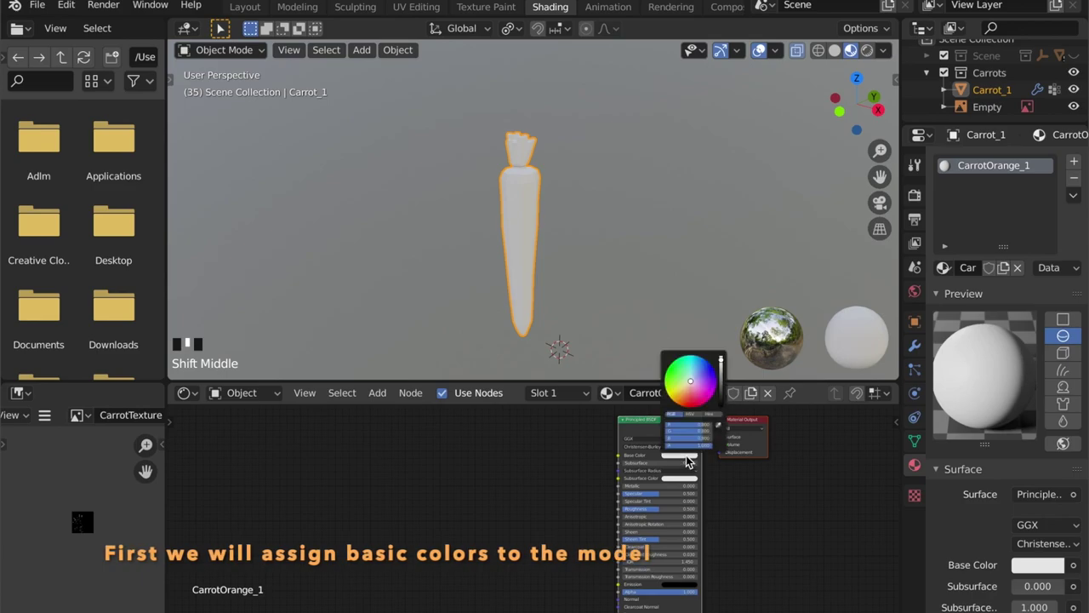
pyautogui.click(679, 391)
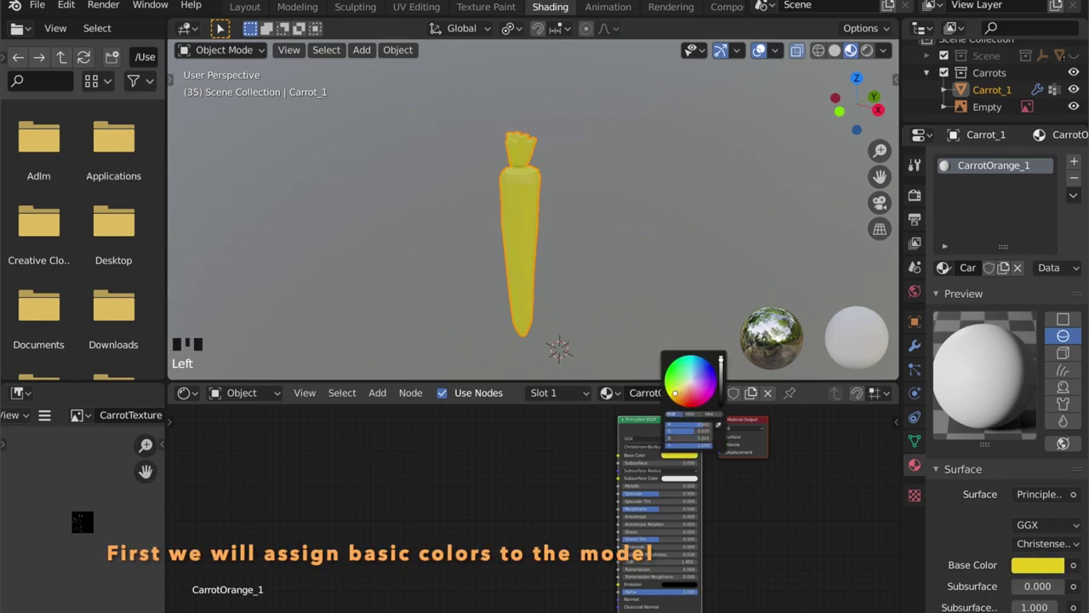
pyautogui.moveTo(674, 391); pyautogui.dragTo(677, 403)
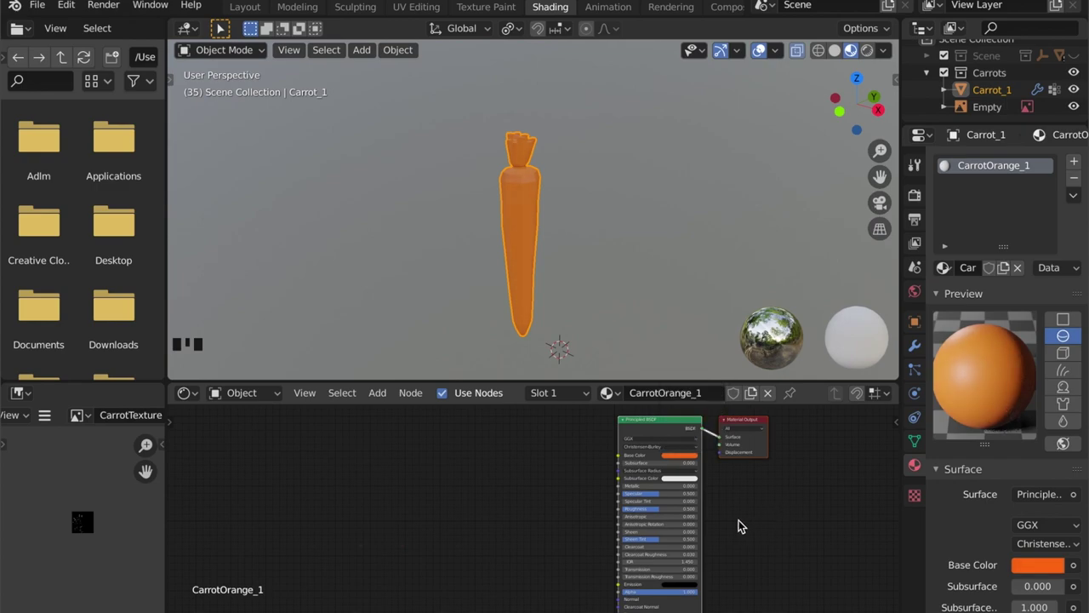
pyautogui.scroll(-1, 743, 524)
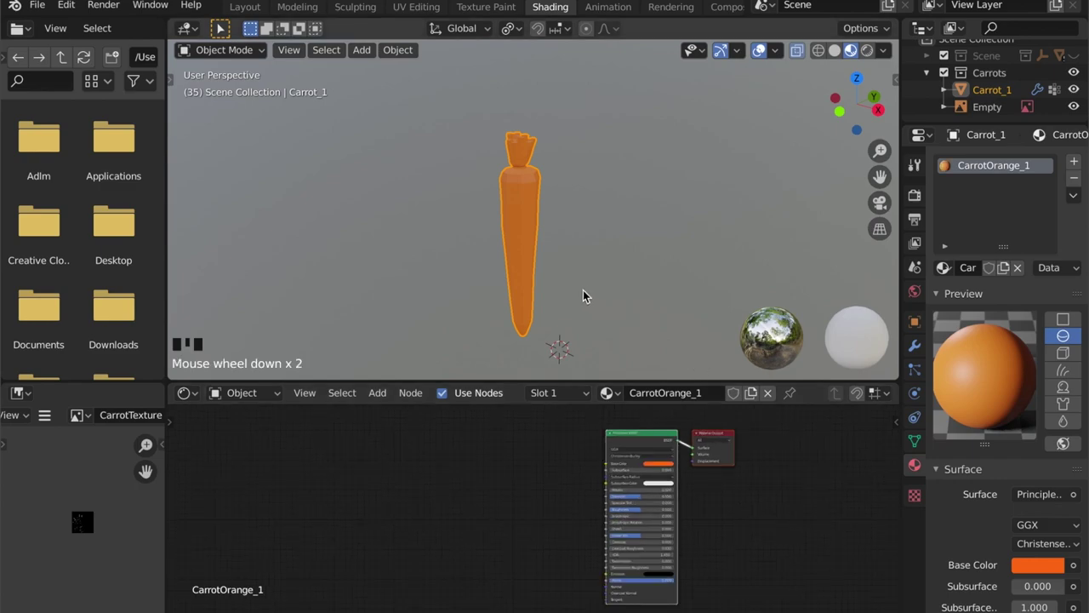
# Add a second material slot holding a new Material.002, then reselect the carrot.
pyautogui.click(1073, 161)
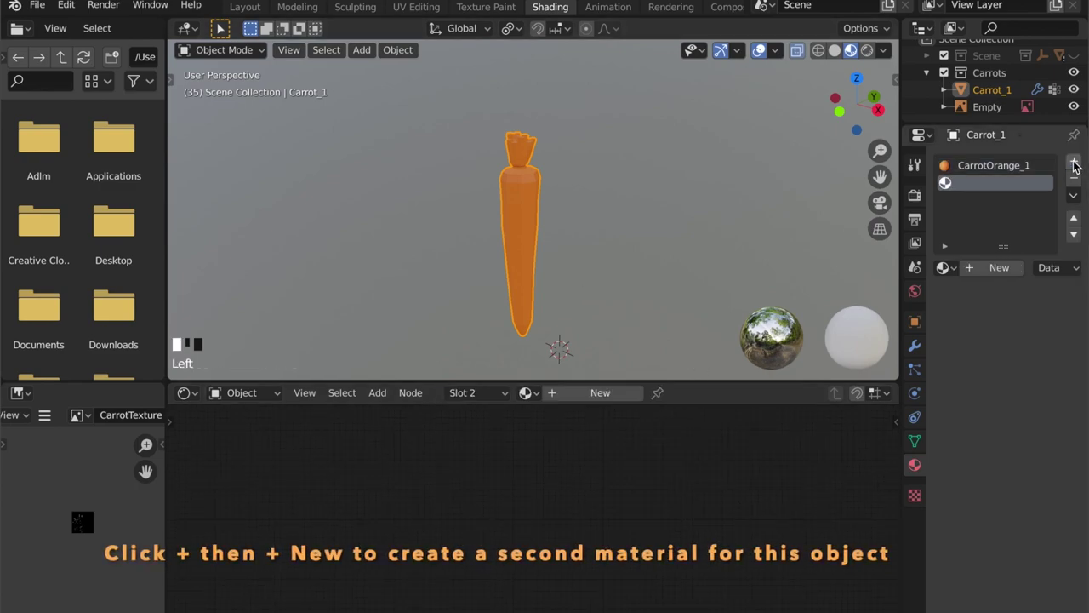
pyautogui.click(975, 268)
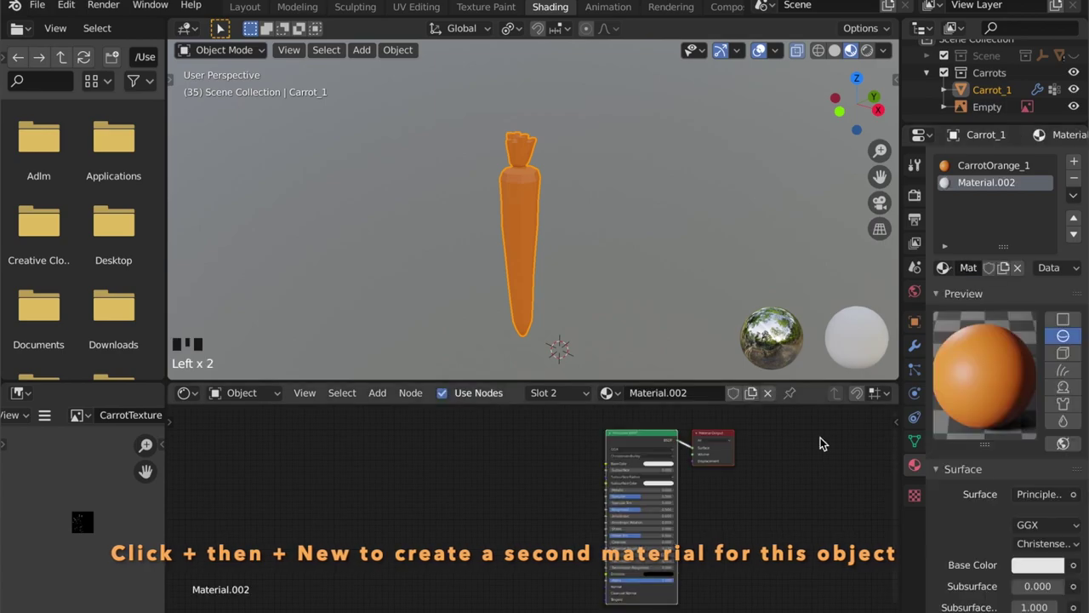
pyautogui.scroll(3, 663, 479)
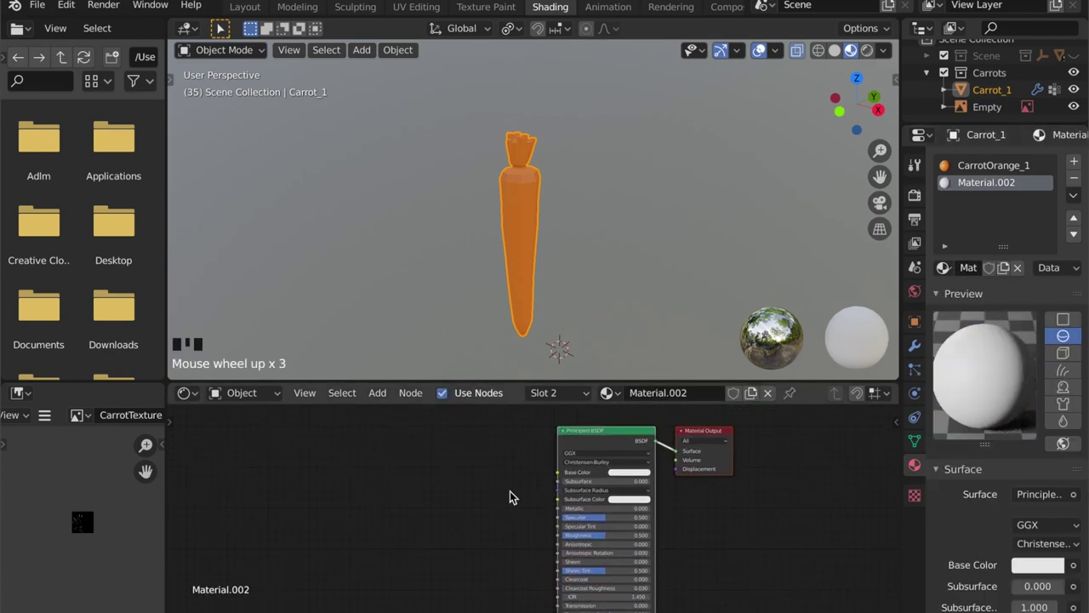
pyautogui.click(634, 480)
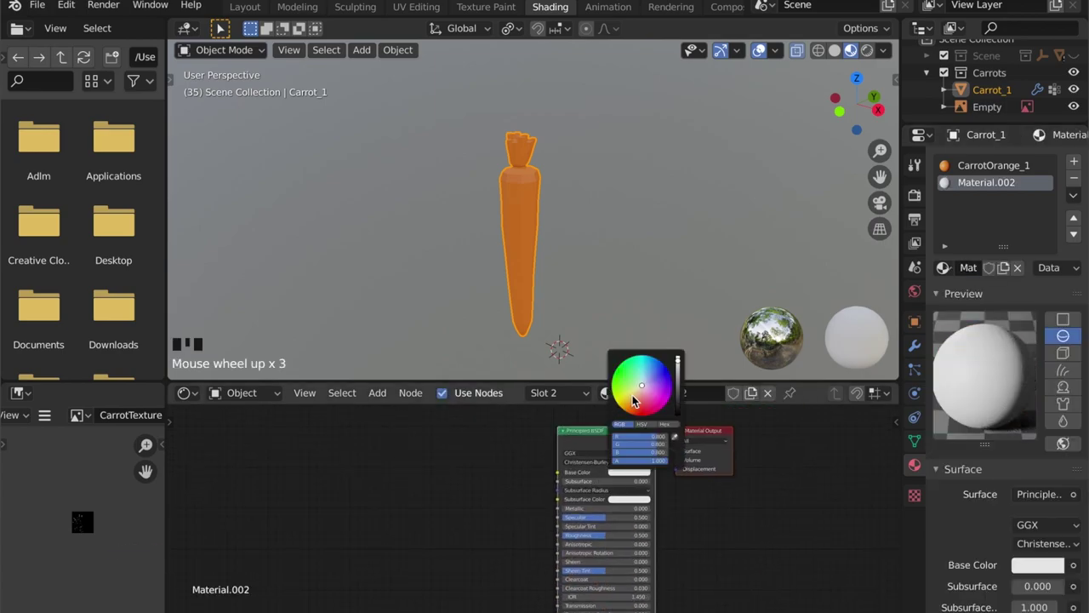
pyautogui.click(522, 195)
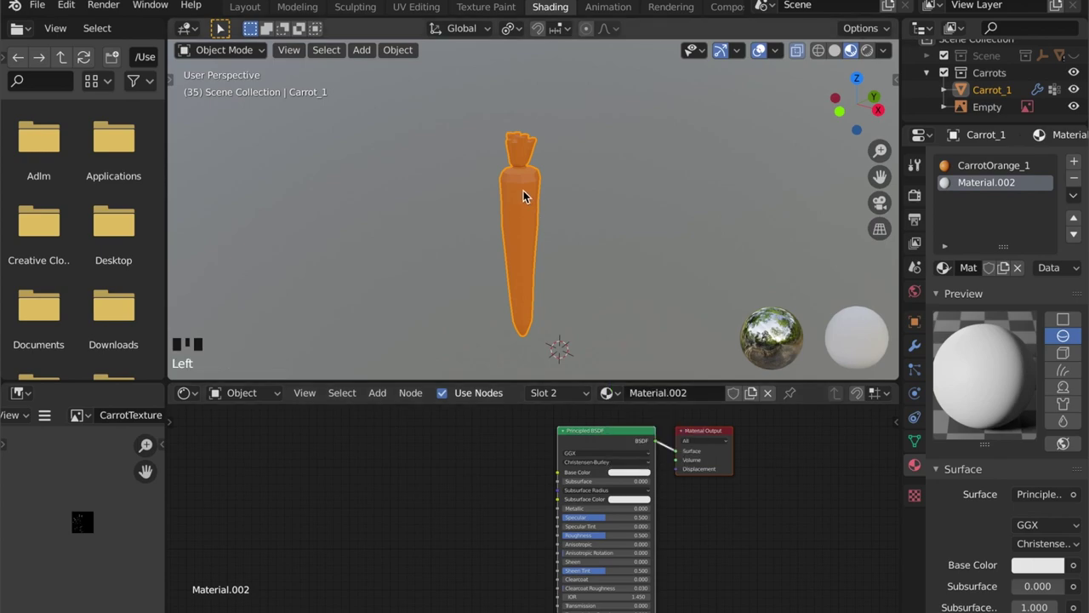
pyautogui.click(518, 190)
# In Edit Mode from the side view, select the leafy top faces and assign Material.002.
pyautogui.press('Tab')
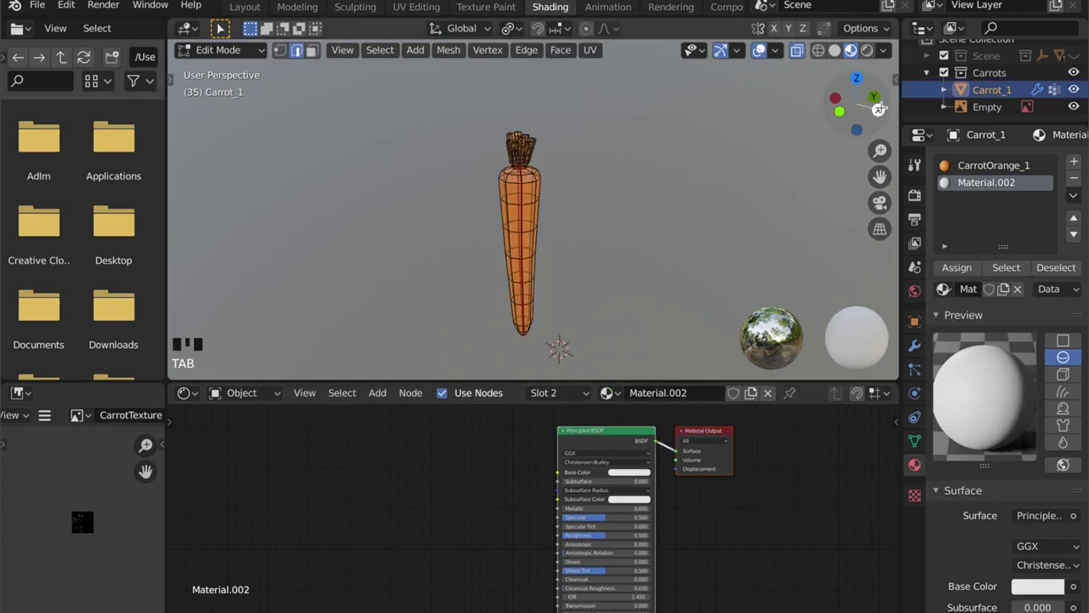
pyautogui.click(878, 109)
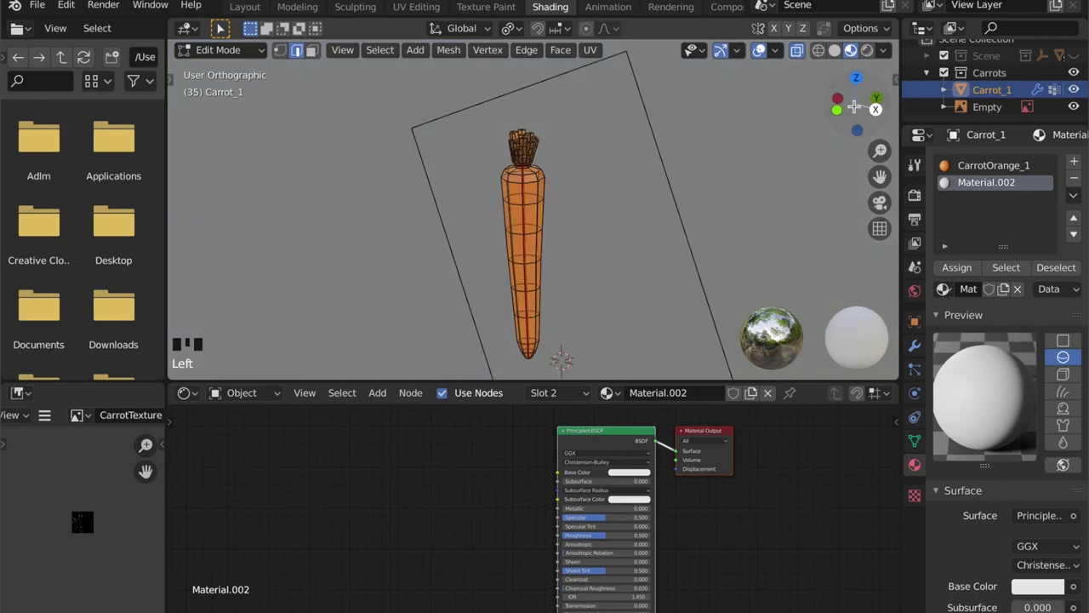
pyautogui.scroll(5, 582, 185)
pyautogui.scroll(1, 583, 185)
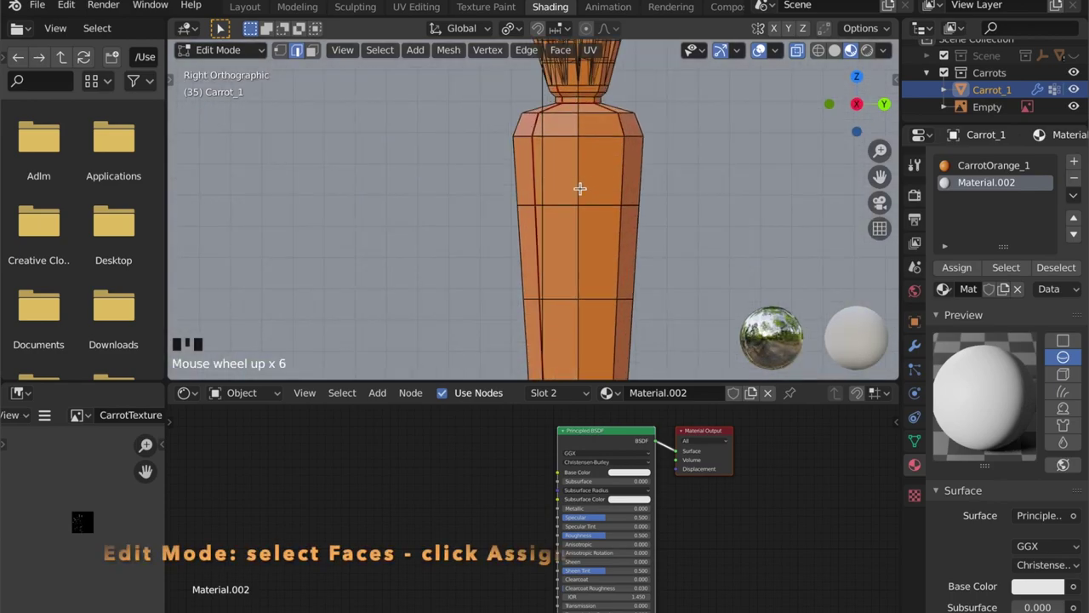
pyautogui.keyDown('shift'); pyautogui.moveTo(579, 187); pyautogui.dragTo(506, 319, button='middle'); pyautogui.keyUp('shift')
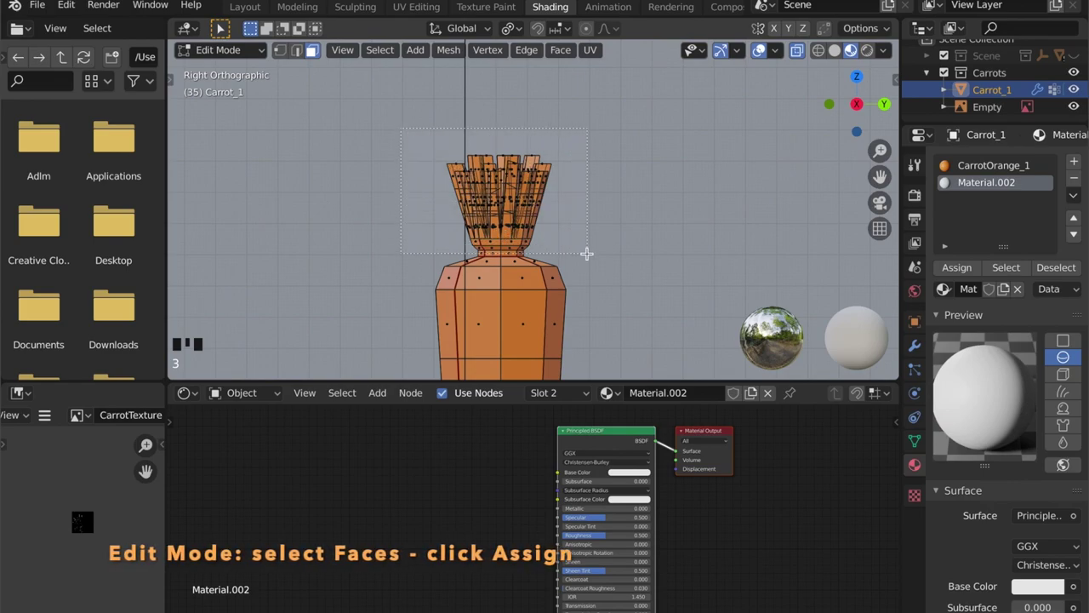
pyautogui.moveTo(587, 258); pyautogui.dragTo(587, 259)
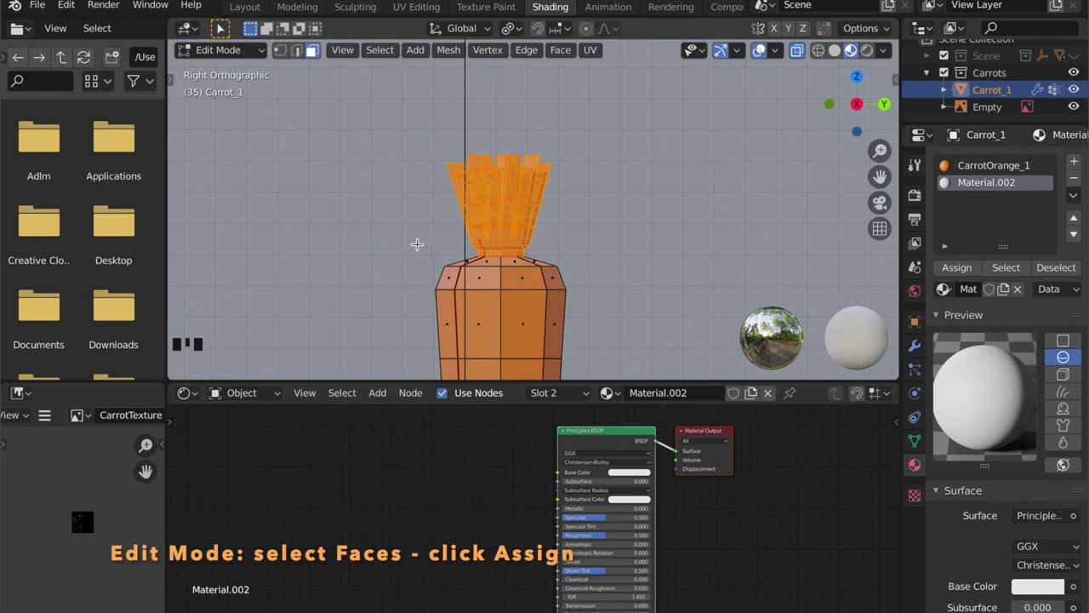
pyautogui.moveTo(417, 244); pyautogui.dragTo(559, 263, button='middle')
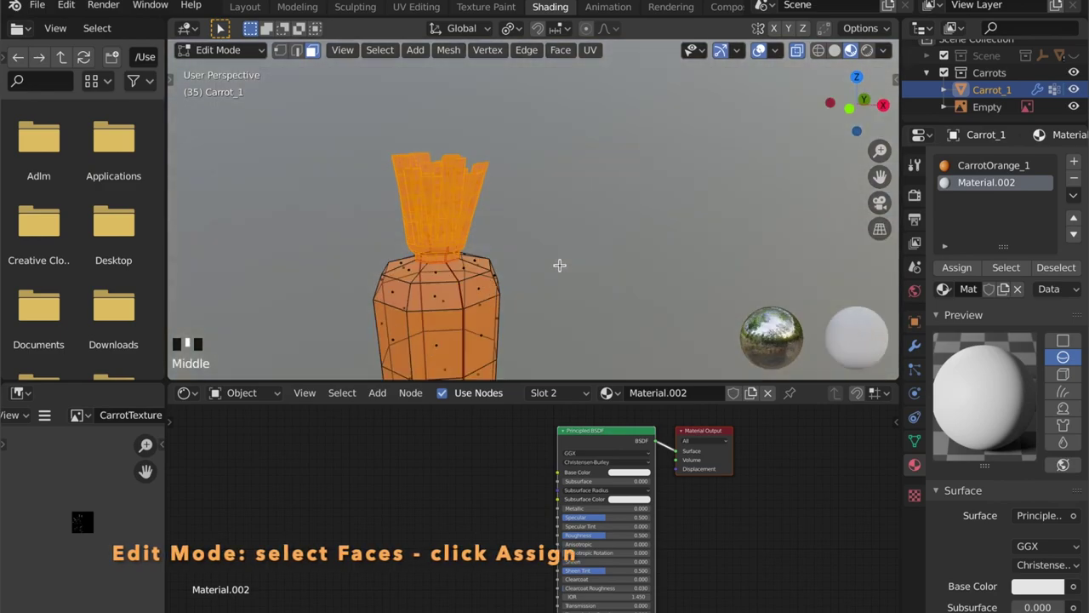
pyautogui.click(974, 271)
# Back in Object Mode, set Material.002's base colour to bright green for the leafy top.
pyautogui.press('Tab')
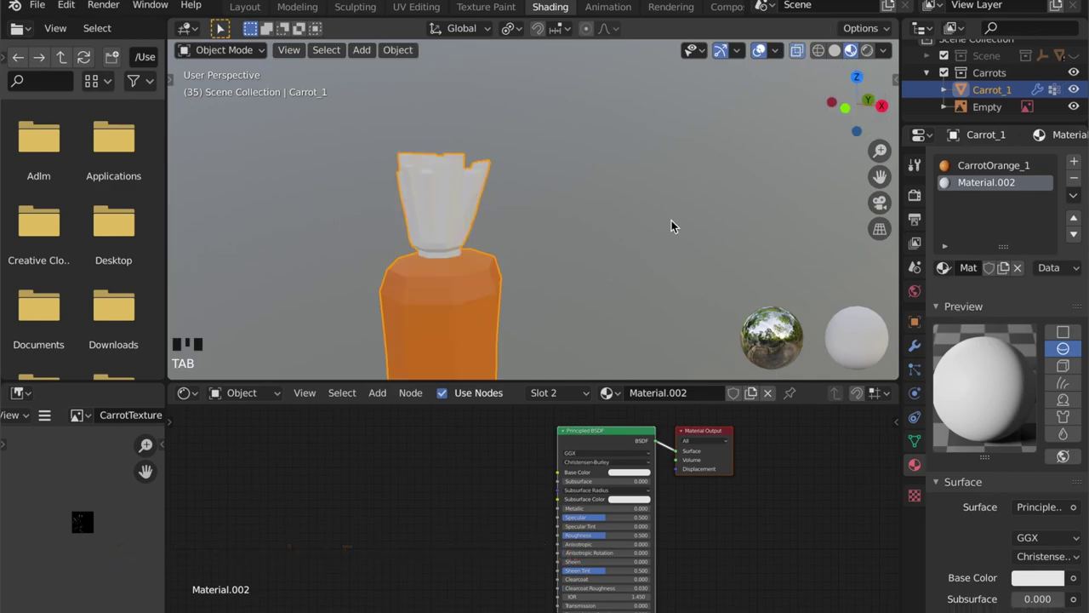
pyautogui.moveTo(643, 257); pyautogui.dragTo(535, 252, button='middle')
pyautogui.scroll(-3, 545, 271)
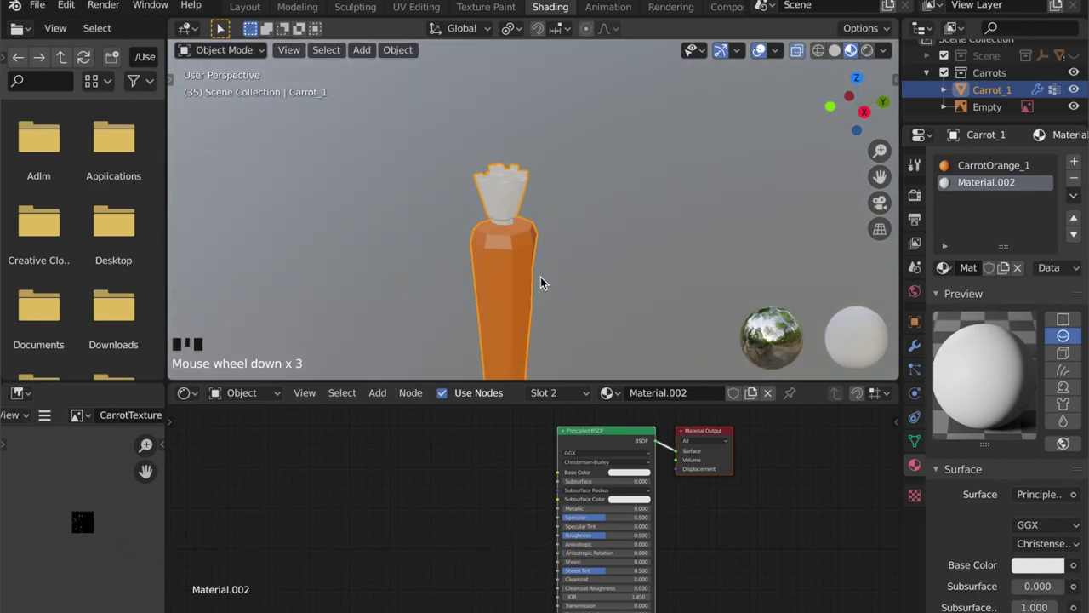
pyautogui.click(636, 476)
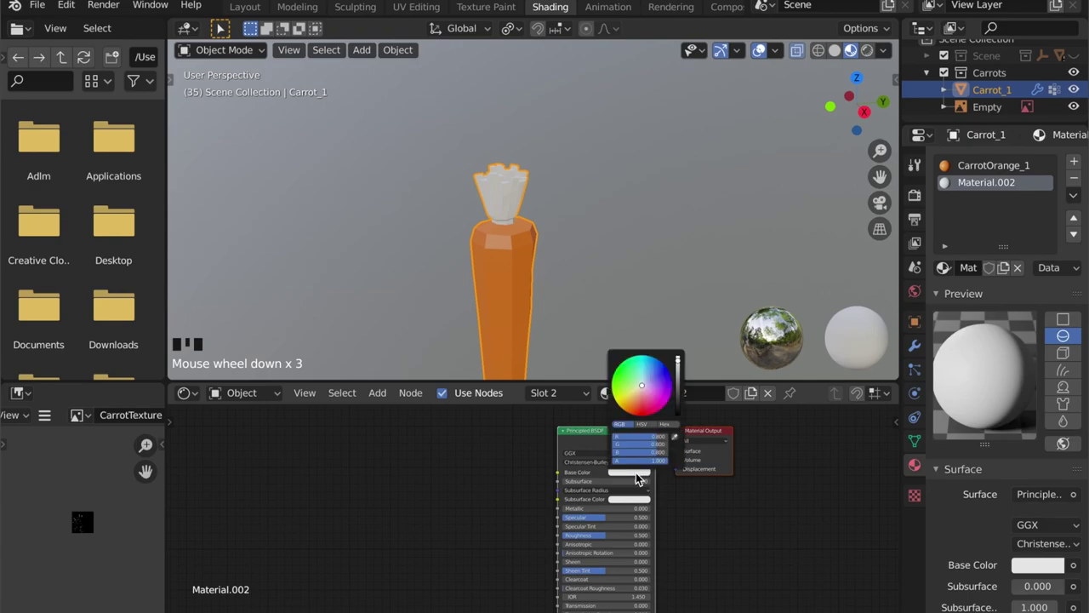
pyautogui.click(632, 381)
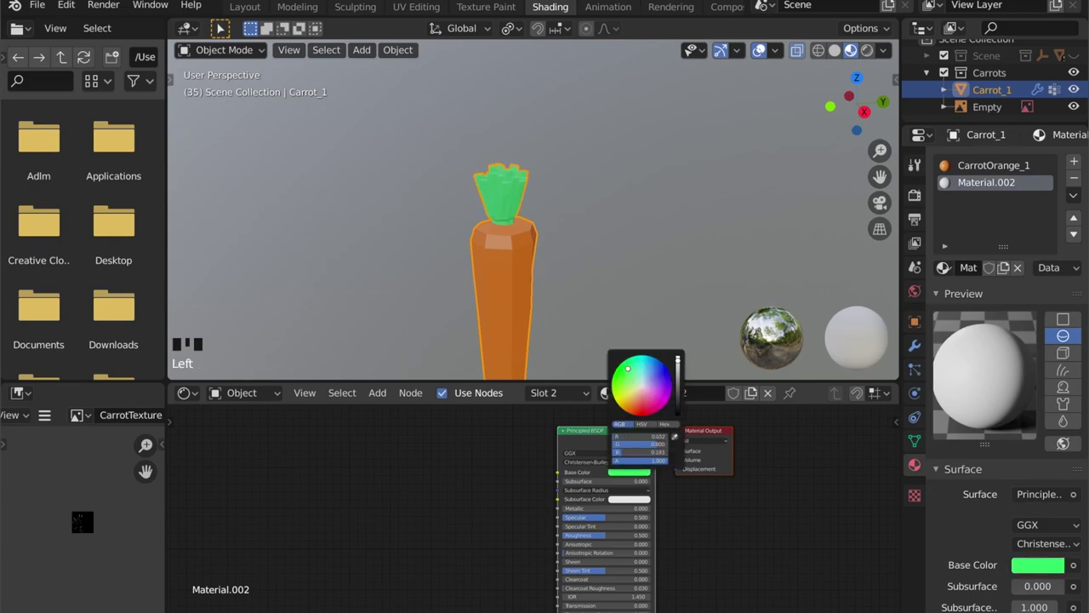
pyautogui.moveTo(627, 368); pyautogui.dragTo(628, 367)
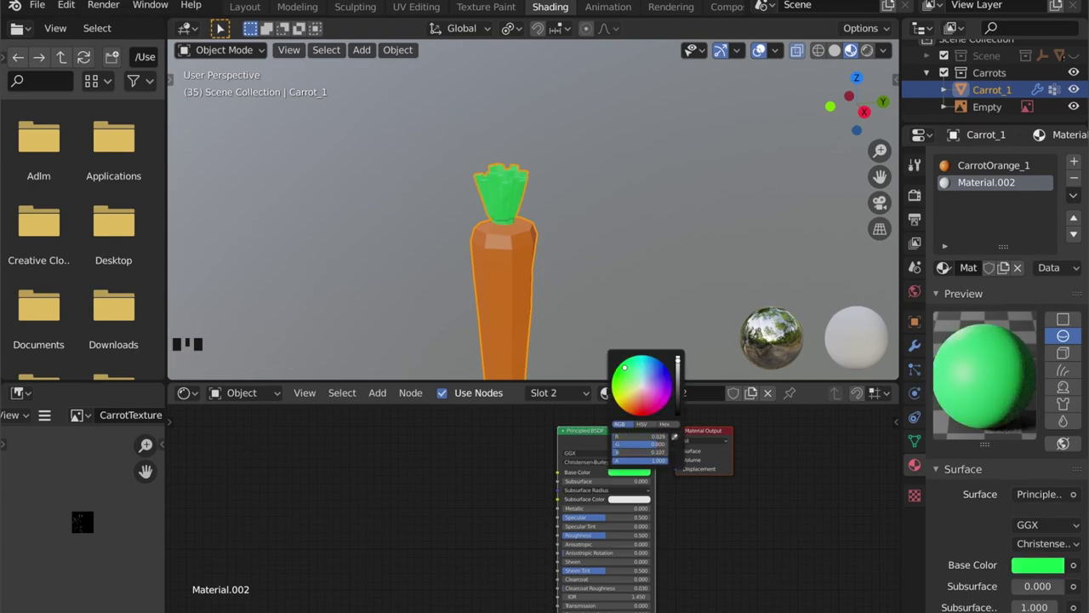
pyautogui.scroll(-1, 615, 273)
pyautogui.click(615, 274)
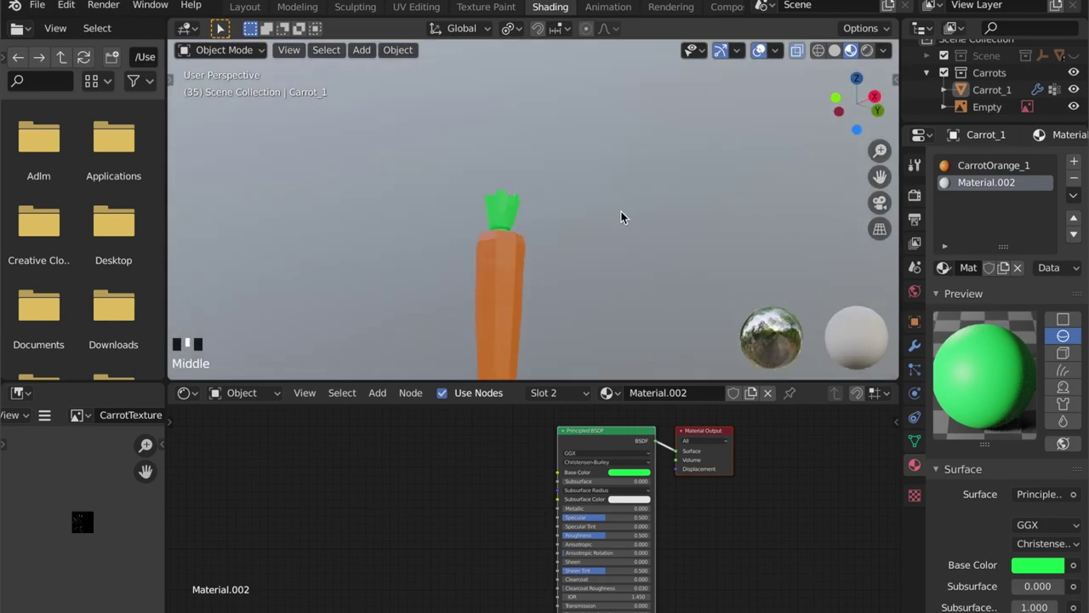
pyautogui.moveTo(622, 214); pyautogui.dragTo(600, 58, button='middle')
pyautogui.scroll(7, 627, 254)
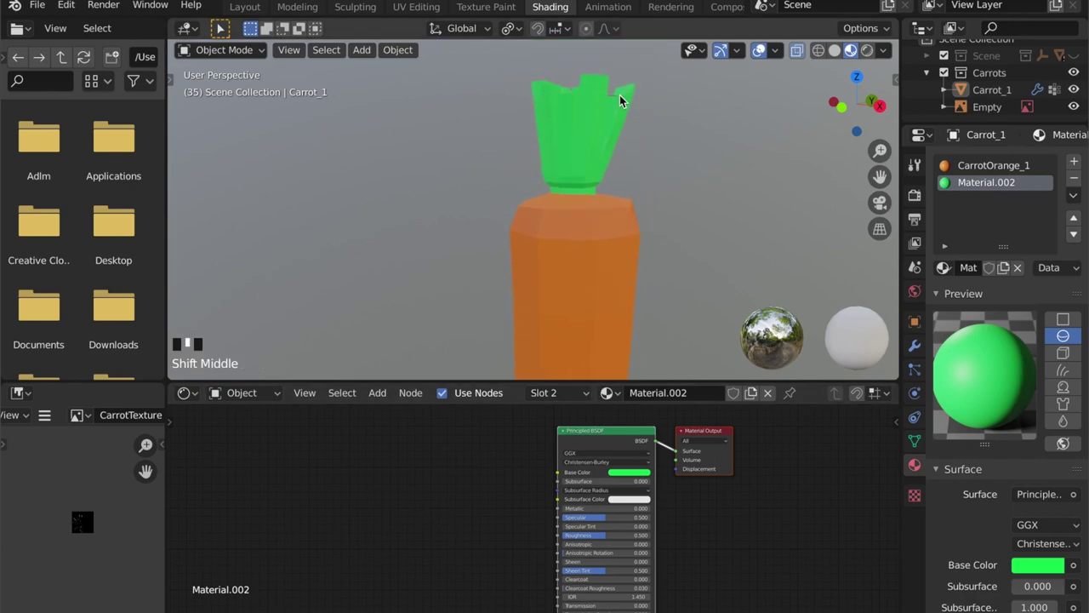
# Switch the viewport to rendered shading and add a Sun light to the scene.
pyautogui.click(867, 50)
pyautogui.click(744, 226)
pyautogui.hotkey('shift', 'a')
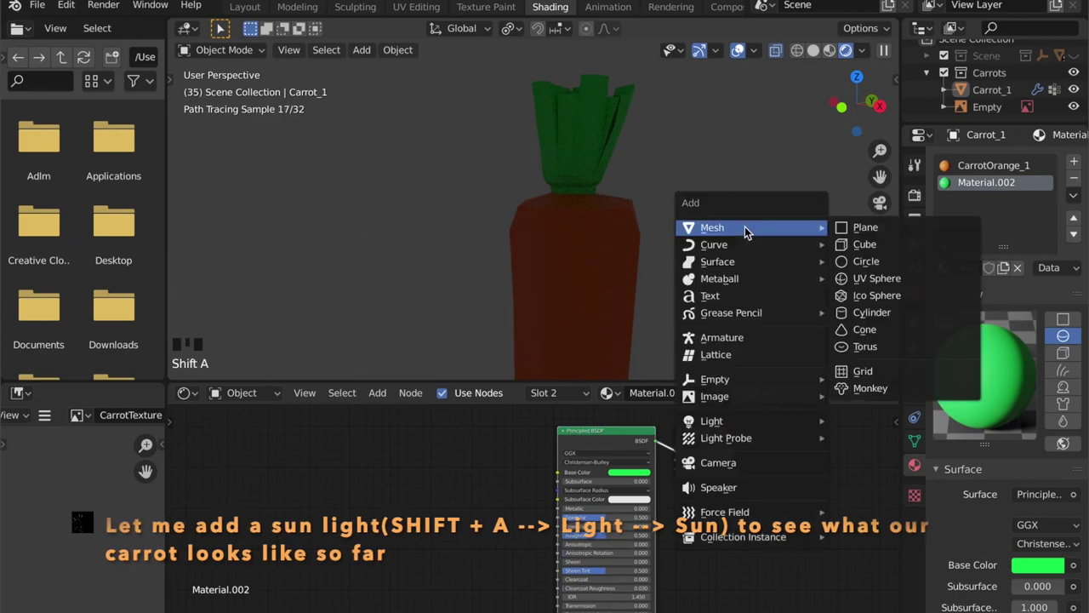
pyautogui.moveTo(759, 423)
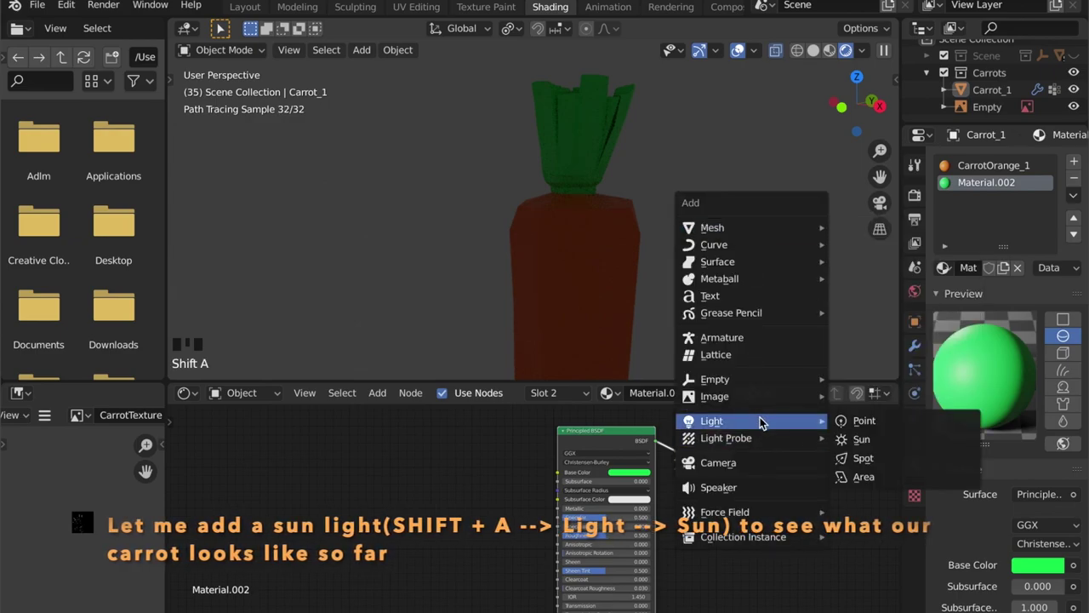
pyautogui.click(879, 439)
pyautogui.scroll(-8, 664, 288)
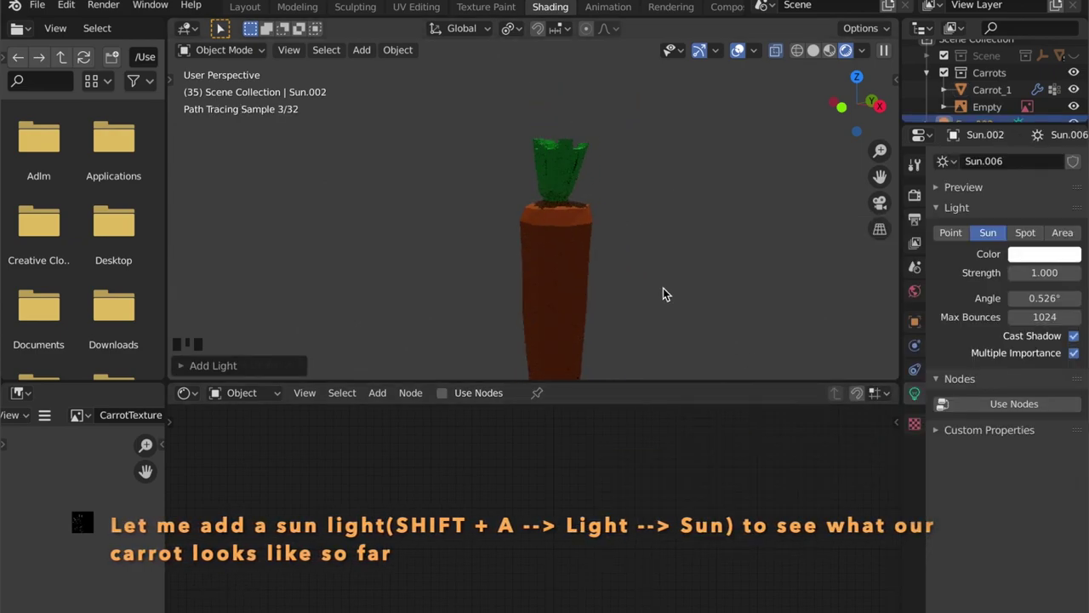
# Angle the sun, raise it along Z, shift it along Y, then select Carrot_1.
pyautogui.press('r')
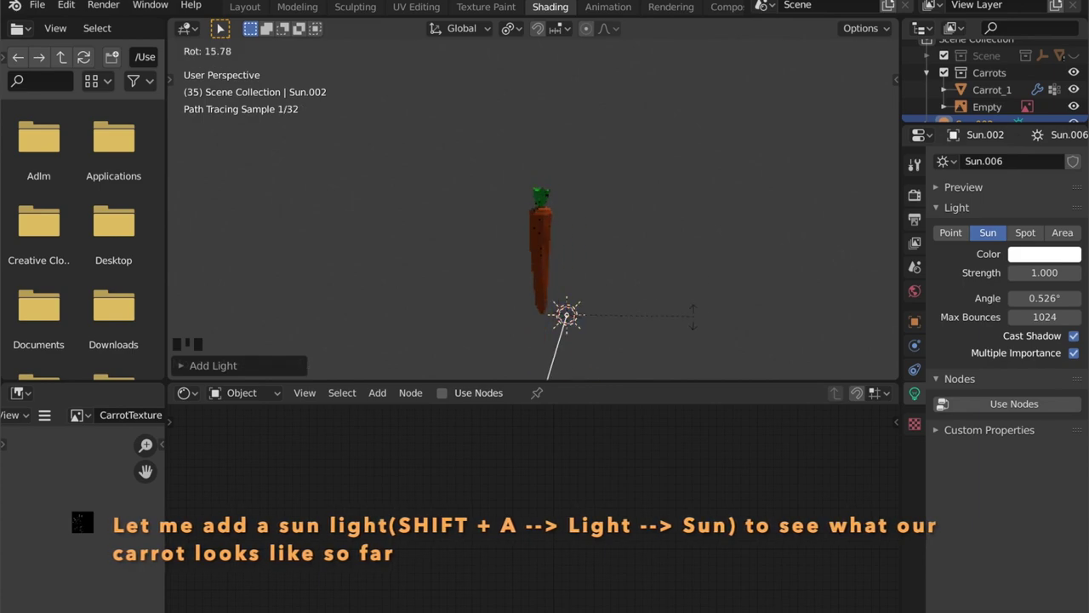
pyautogui.click(675, 346)
pyautogui.press('g')
pyautogui.press('z')
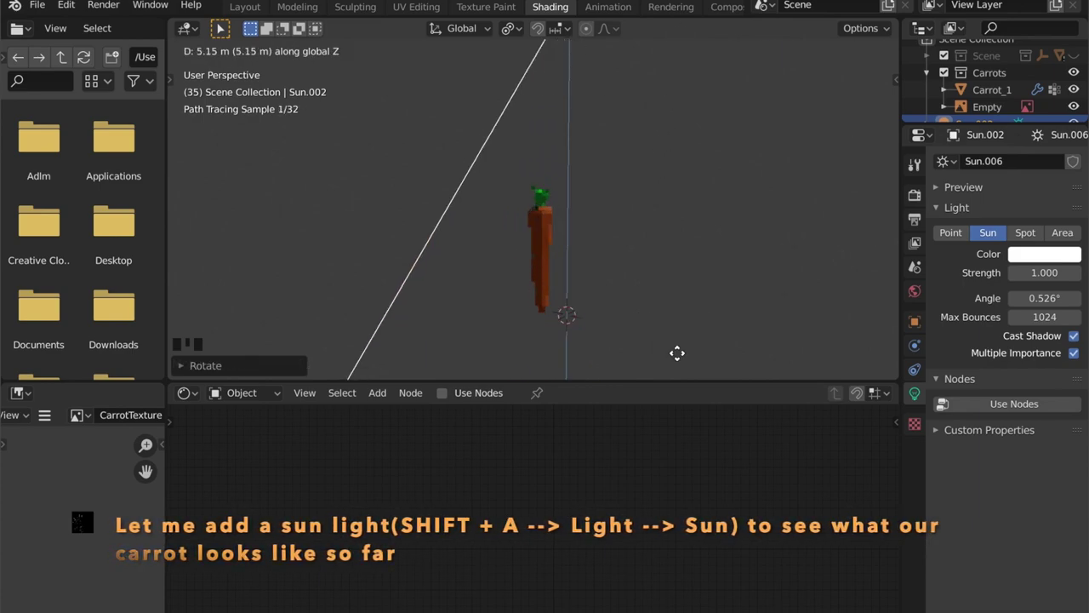
pyautogui.click(677, 356)
pyautogui.press('g')
pyautogui.press('y')
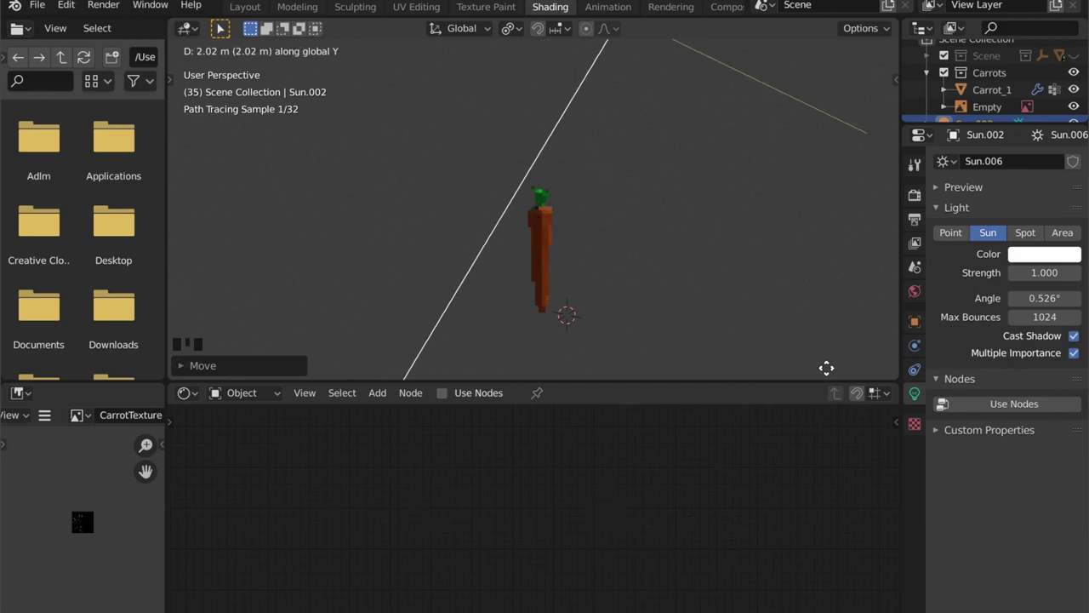
pyautogui.click(573, 120)
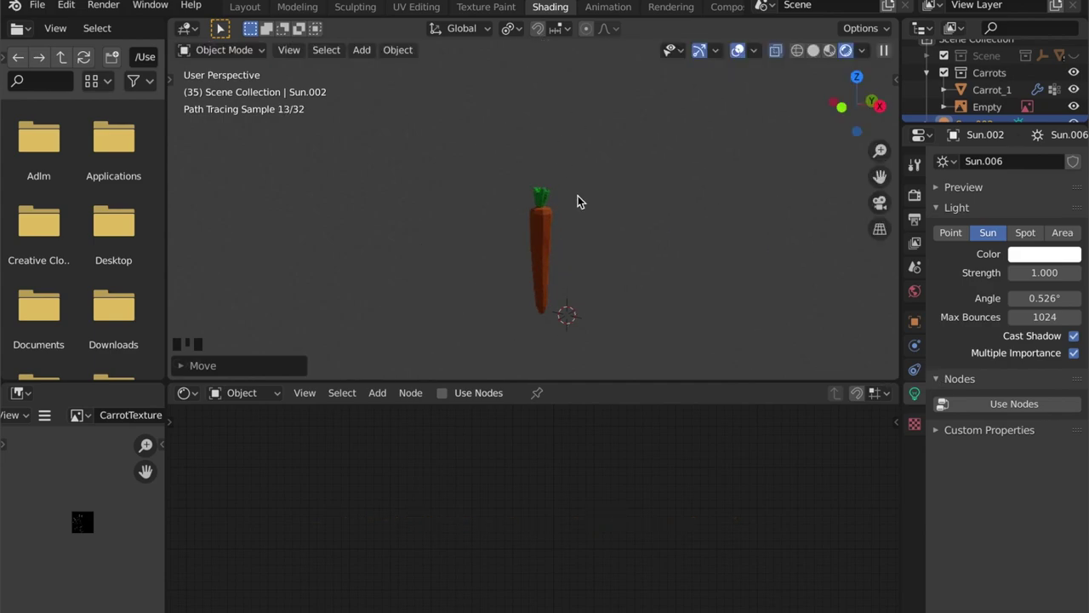
pyautogui.scroll(5, 578, 202)
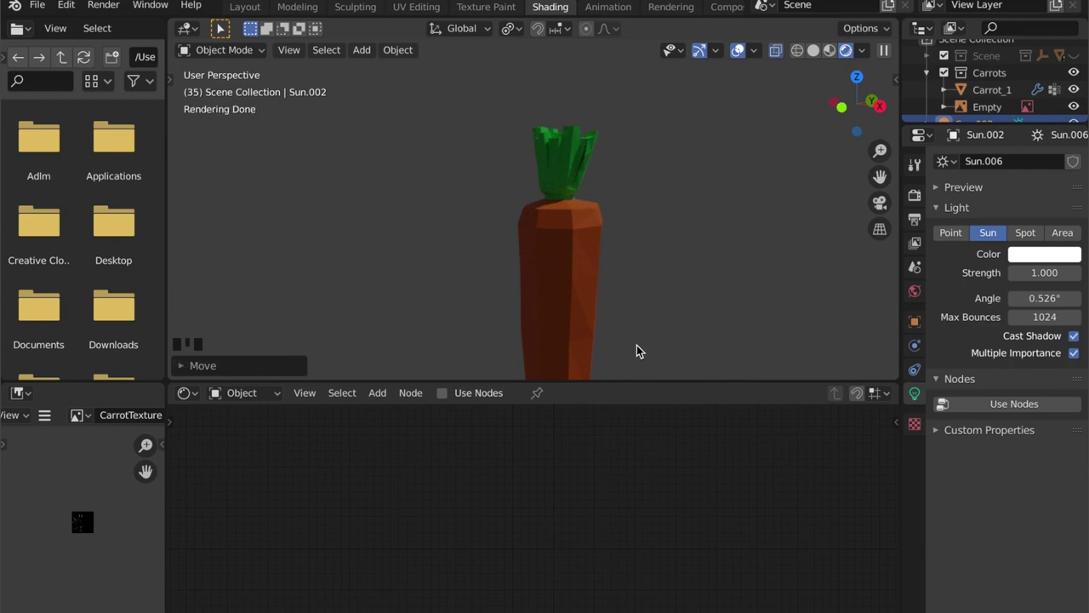
pyautogui.click(575, 264)
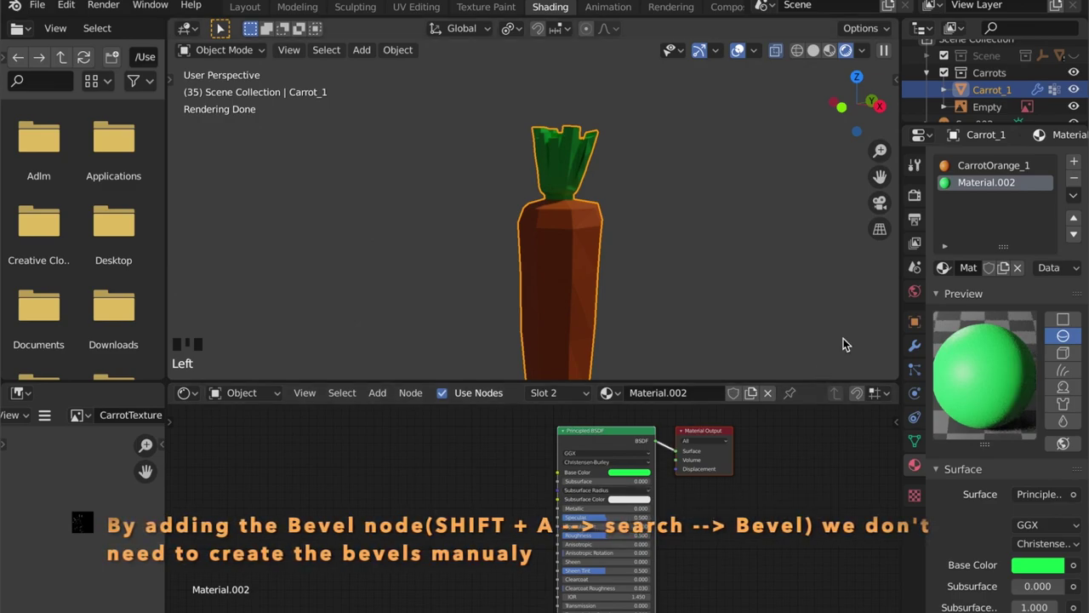
# Select the CarrotOrange_1 material slot and frame its node tree.
pyautogui.click(993, 166)
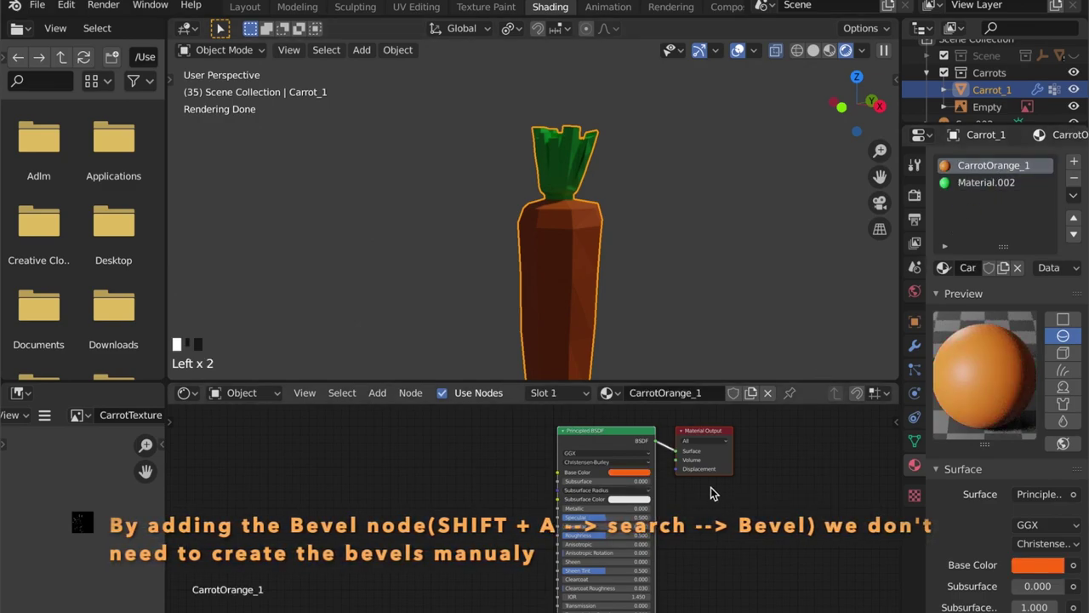
pyautogui.scroll(3, 543, 523)
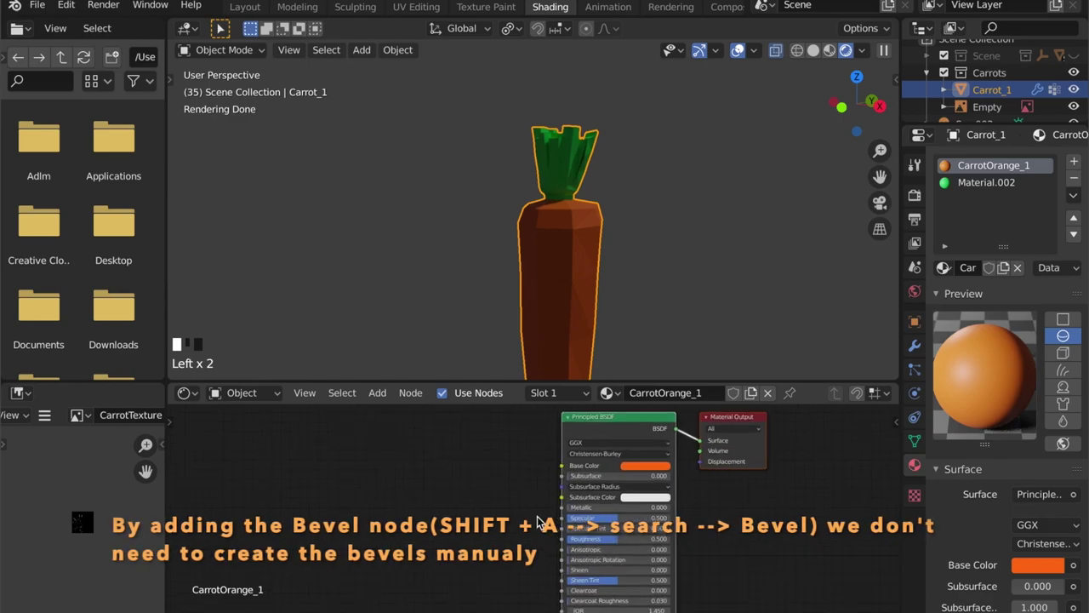
pyautogui.moveTo(575, 522); pyautogui.dragTo(575, 517, button='middle')
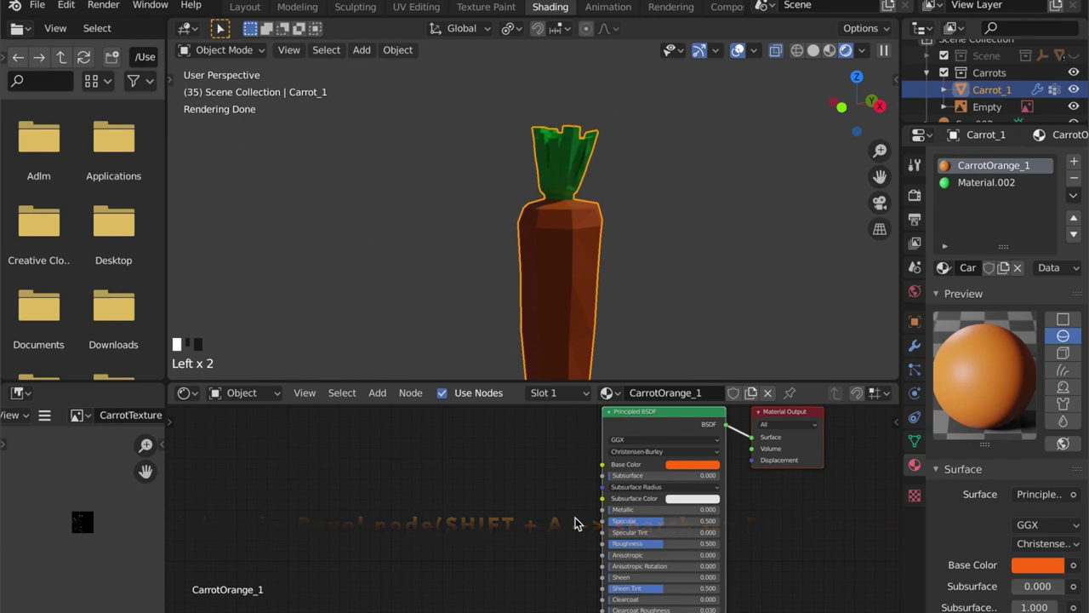
pyautogui.scroll(-3, 584, 601)
pyautogui.moveTo(551, 574); pyautogui.dragTo(565, 485, button='middle')
# Add a Bevel node and link its Normal into the Principled BSDF Normal input.
pyautogui.hotkey('shift', 'a')
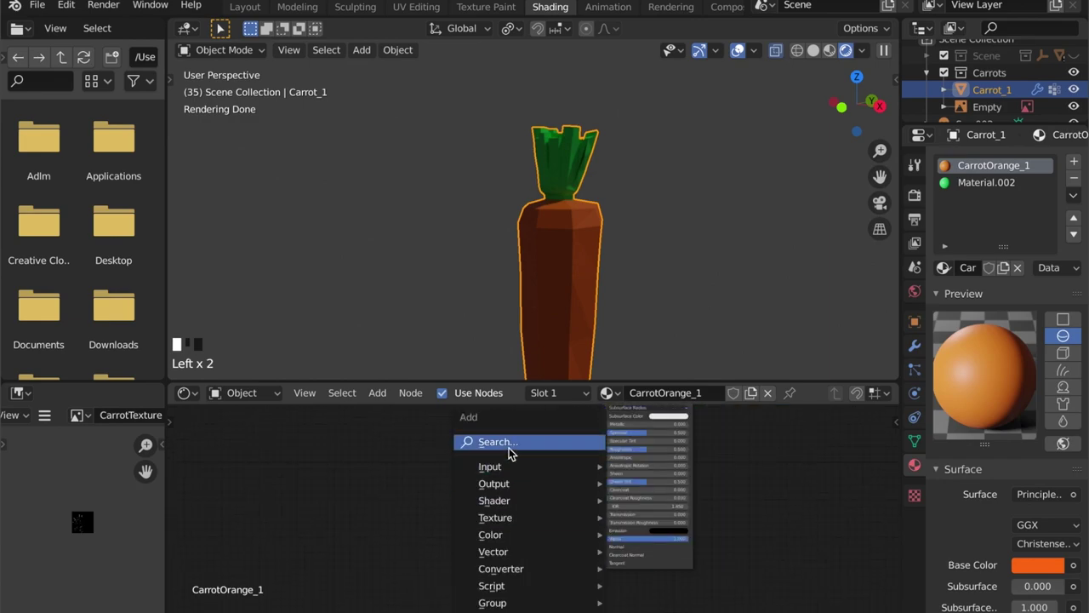
pyautogui.click(509, 448)
pyautogui.write('be')
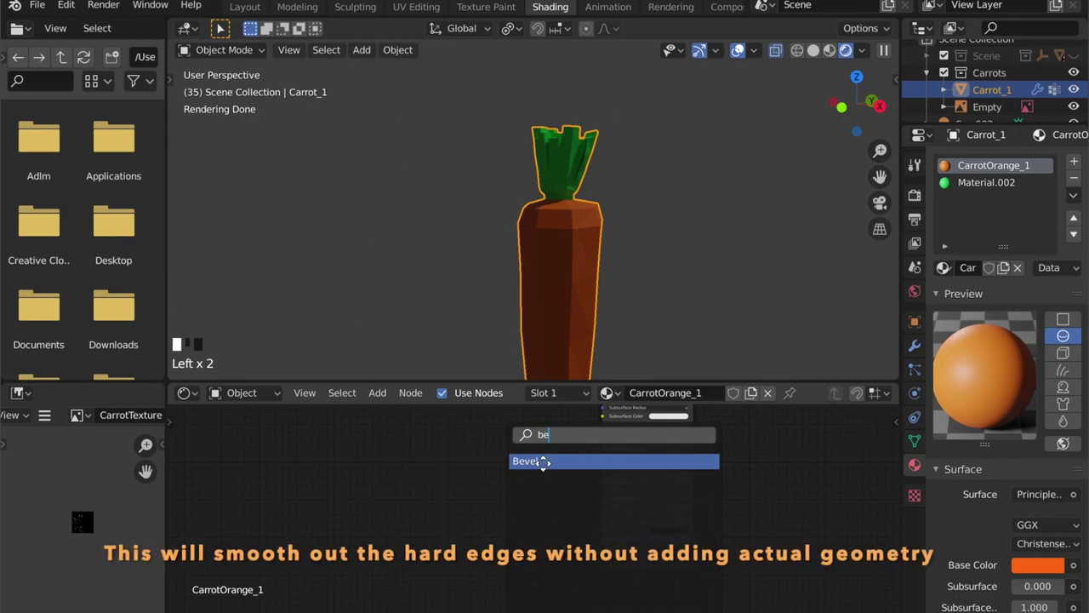
pyautogui.click(538, 460)
pyautogui.click(483, 531)
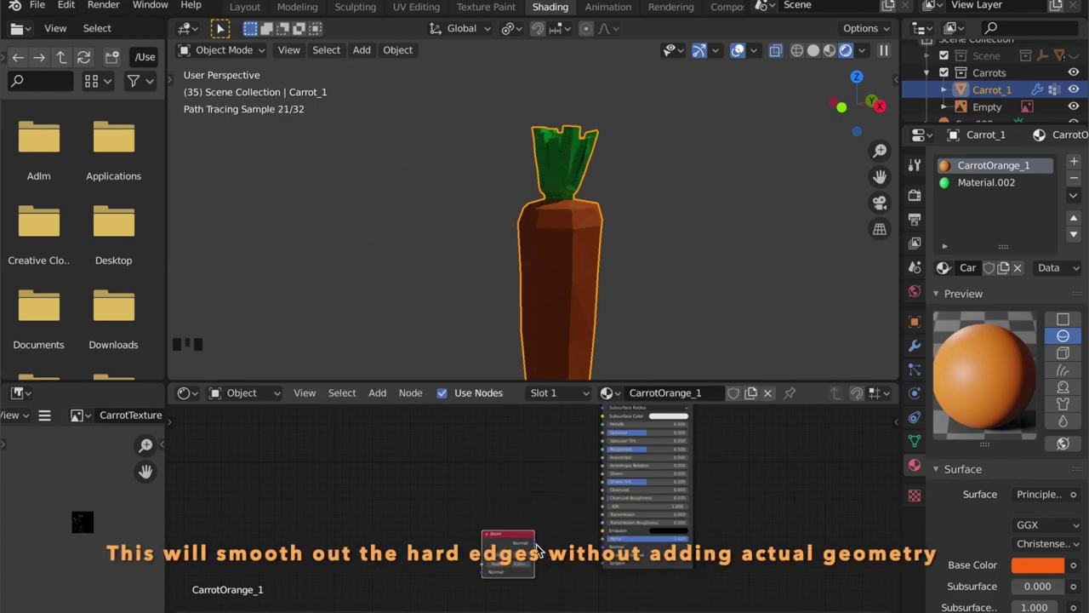
pyautogui.moveTo(533, 542); pyautogui.dragTo(602, 548)
pyautogui.scroll(5, 597, 264)
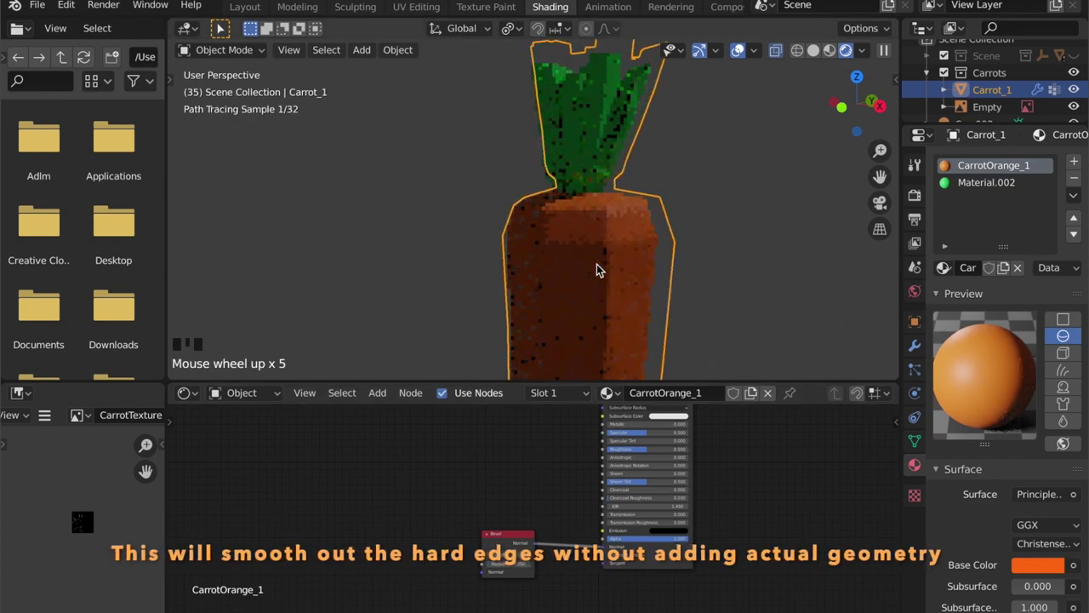
pyautogui.scroll(2, 604, 267)
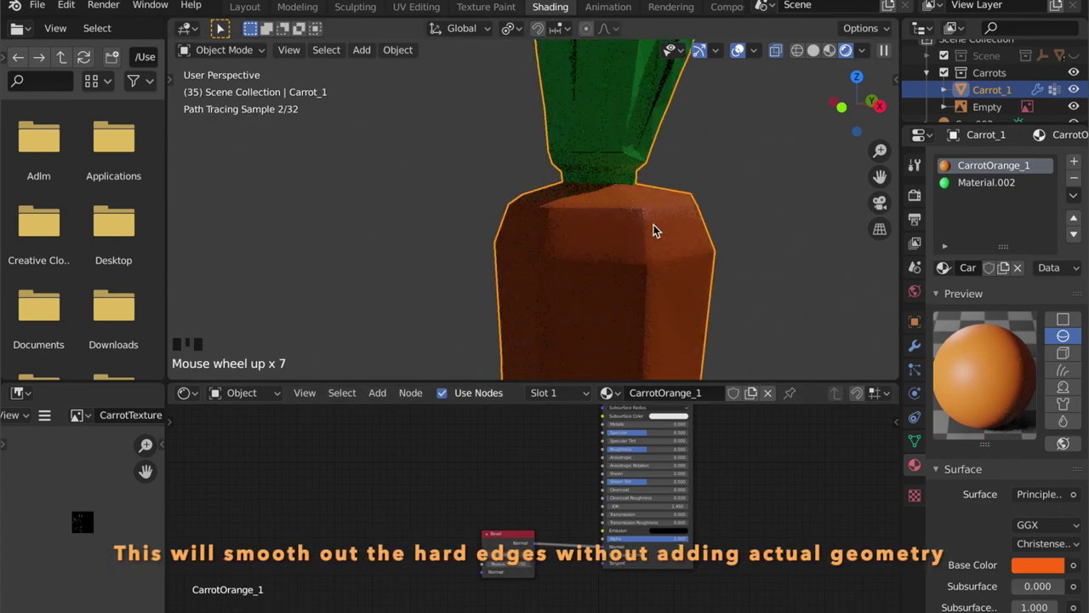
# Add a Texture Coordinate node on the left of the CarrotOrange_1 node tree.
pyautogui.keyDown('shift'); pyautogui.moveTo(648, 239); pyautogui.dragTo(524, 529, button='middle'); pyautogui.keyUp('shift')
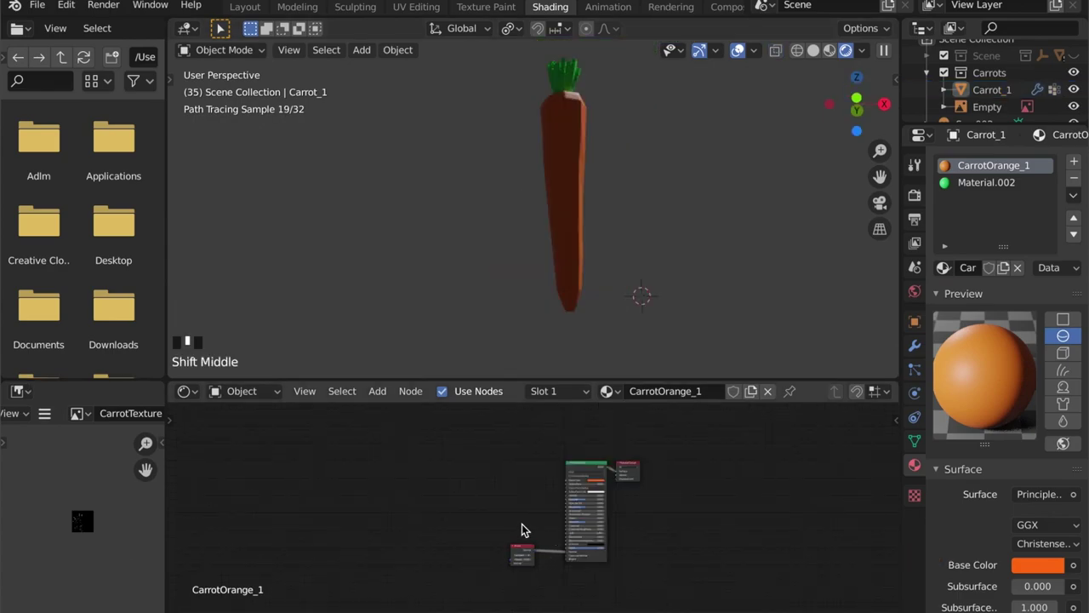
pyautogui.keyDown('shift'); pyautogui.moveTo(491, 496); pyautogui.dragTo(556, 504, button='middle'); pyautogui.keyUp('shift')
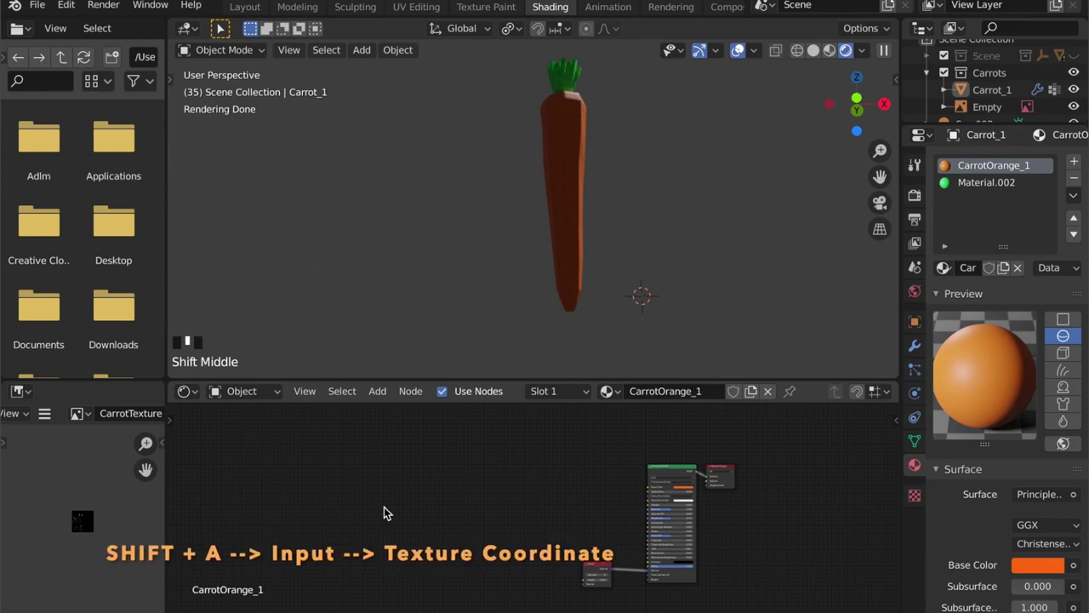
pyautogui.hotkey('shift', 'a')
pyautogui.click(379, 442)
pyautogui.write('t')
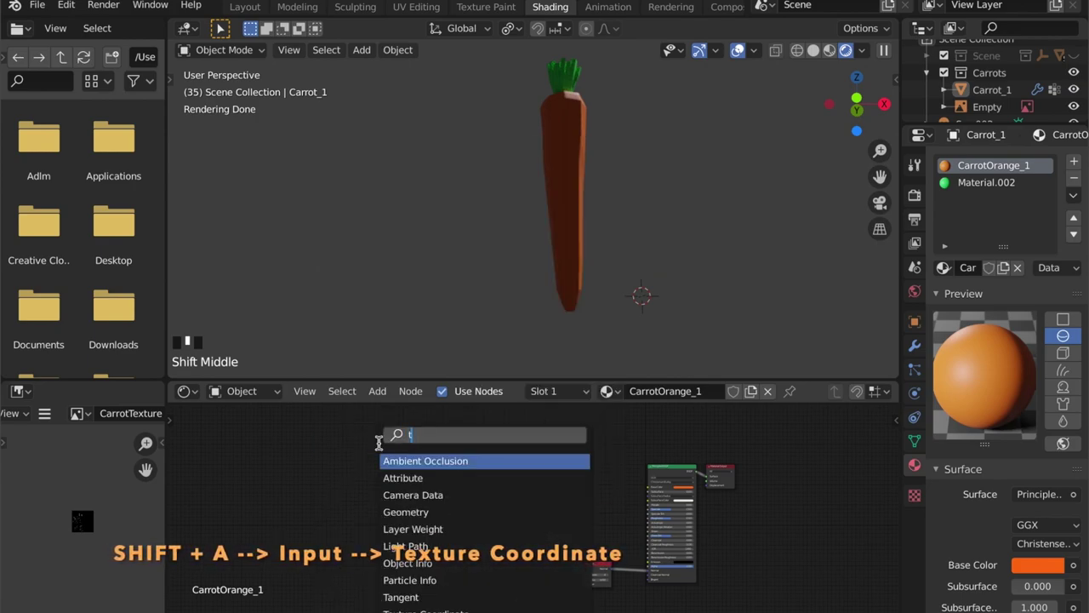
pyautogui.write('ext')
pyautogui.click(470, 461)
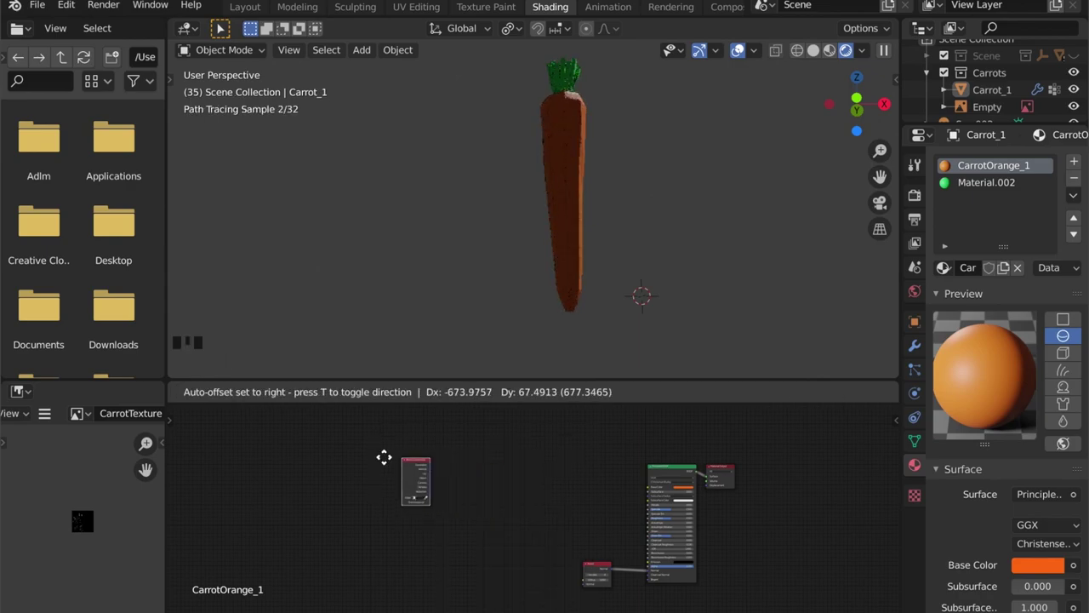
pyautogui.click(350, 459)
pyautogui.scroll(3, 388, 498)
pyautogui.scroll(6, 388, 505)
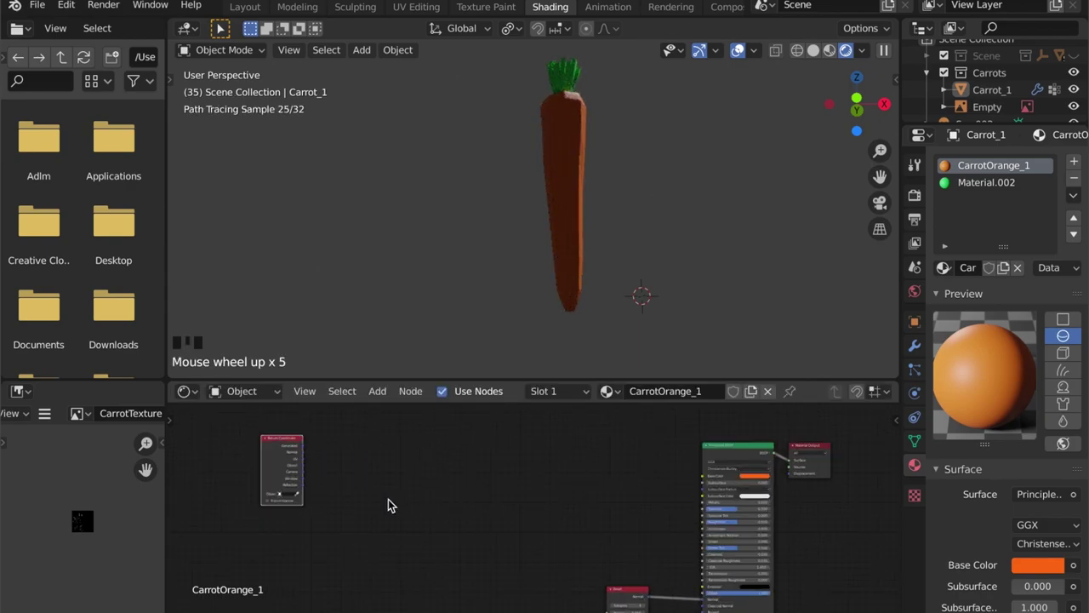
pyautogui.moveTo(382, 499); pyautogui.dragTo(479, 545, button='middle')
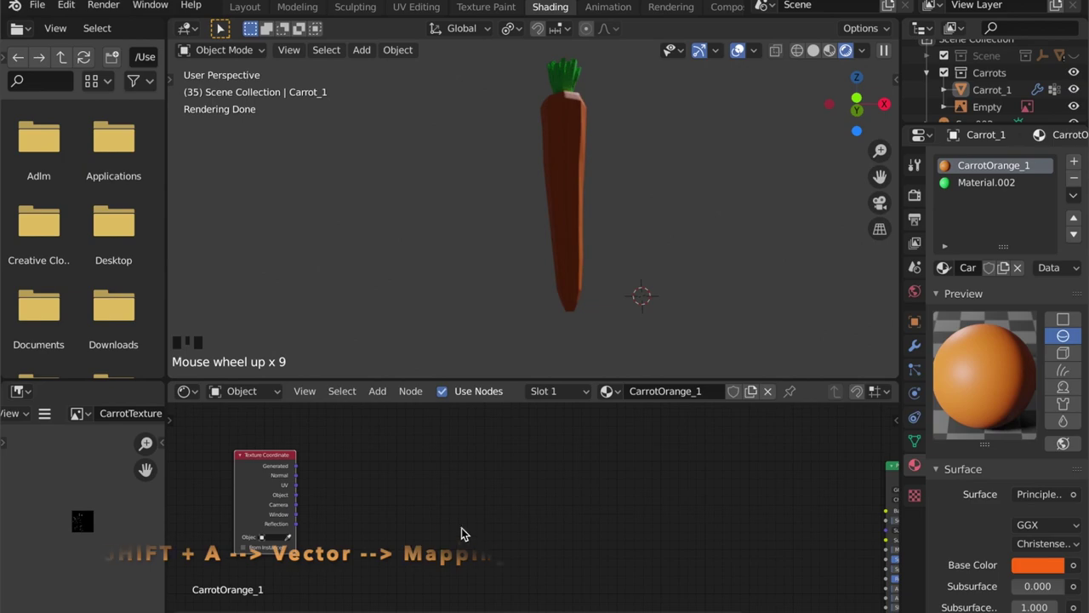
# Add a Mapping node beside it and link Generated into the Mapping Vector input.
pyautogui.hotkey('shift', 'a')
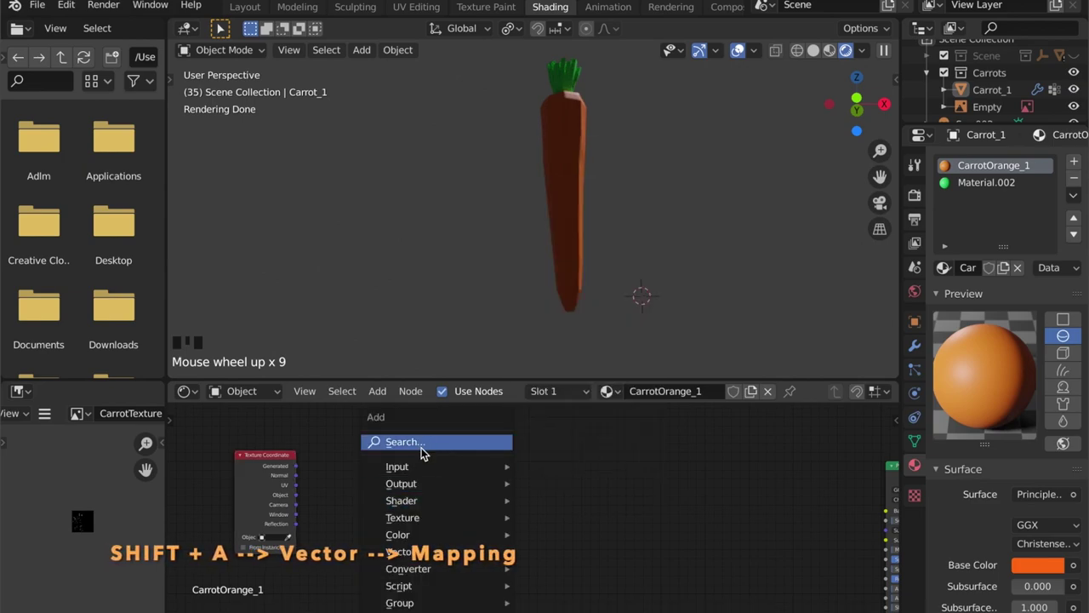
pyautogui.click(417, 441)
pyautogui.write('mapp')
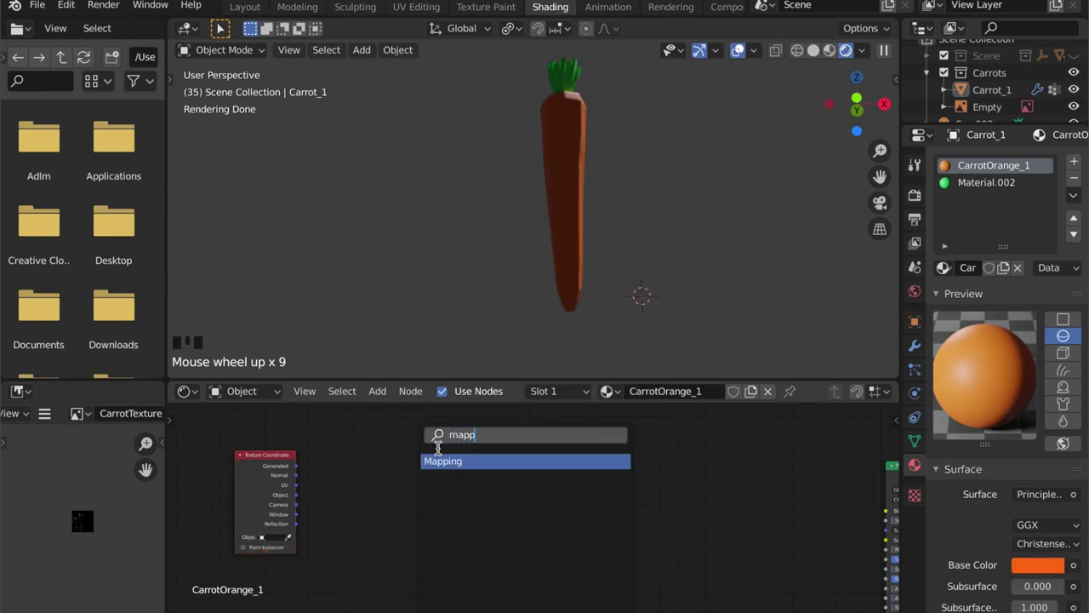
pyautogui.click(451, 460)
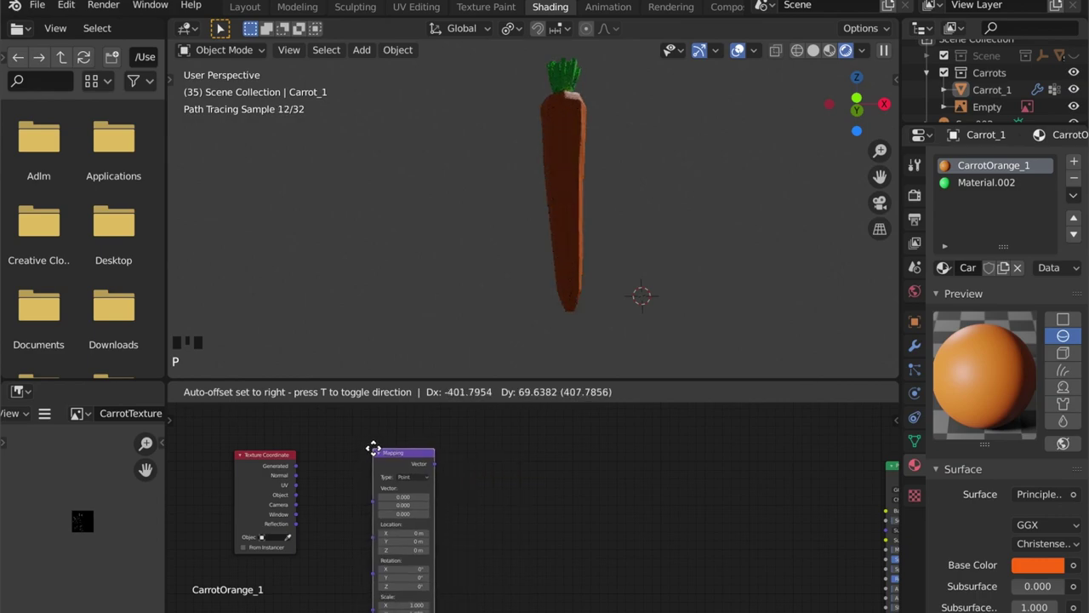
pyautogui.click(375, 453)
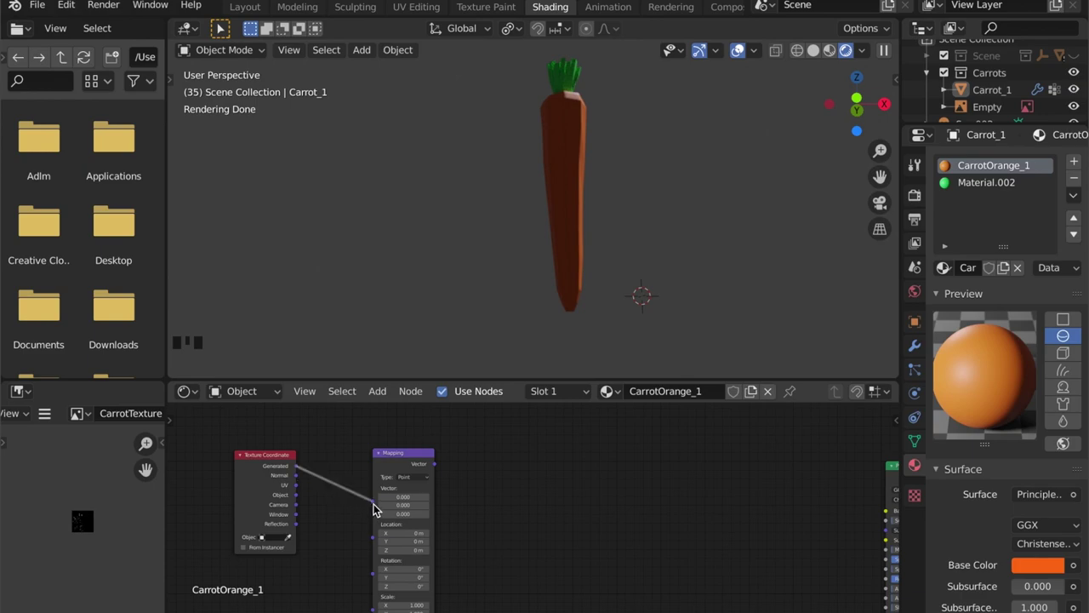
pyautogui.moveTo(373, 508); pyautogui.dragTo(373, 509)
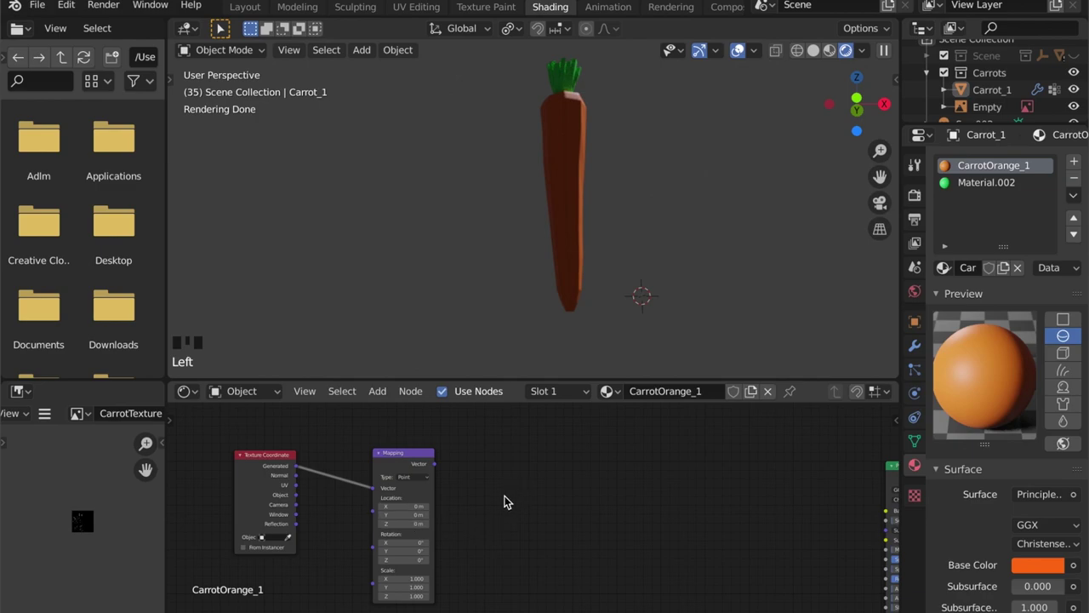
# Add a Separate XYZ node right of Mapping, fed by the Mapping Vector output.
pyautogui.hotkey('shift', 'a')
pyautogui.moveTo(504, 502)
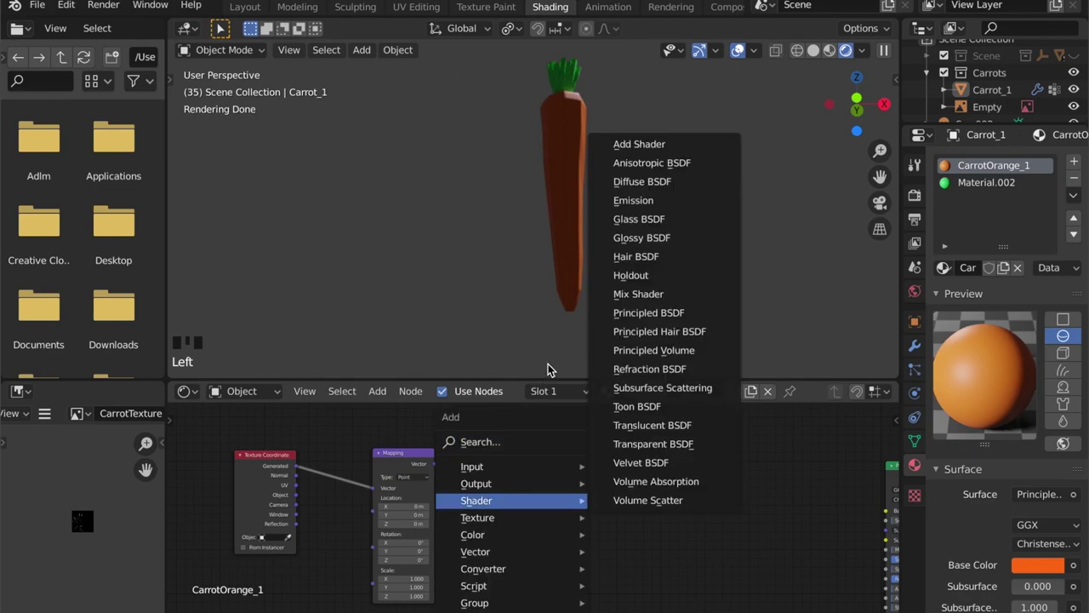
pyautogui.click(505, 444)
pyautogui.write('s')
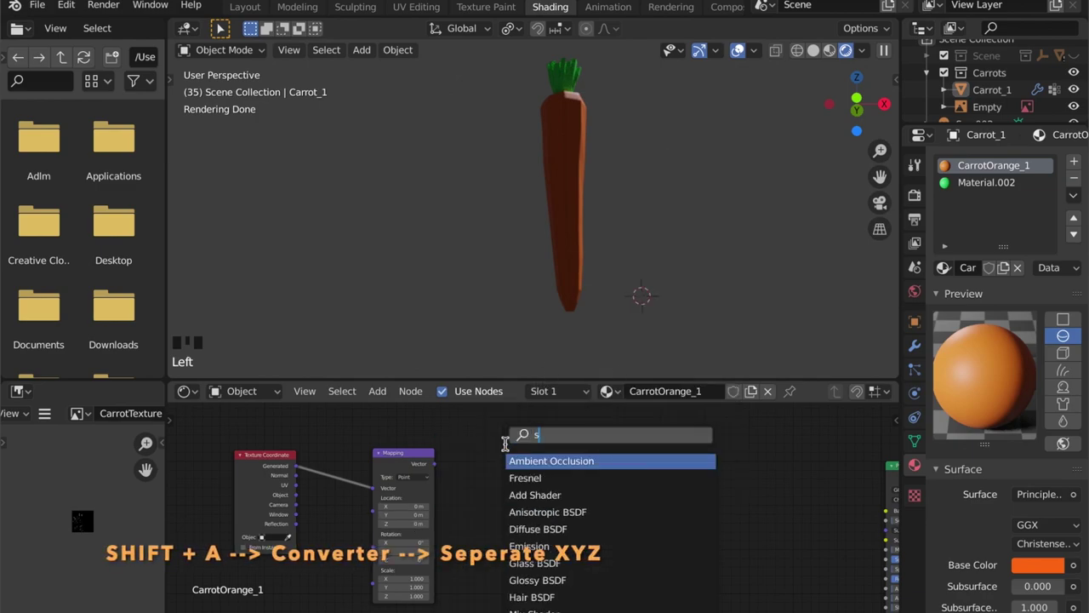
pyautogui.write('e')
pyautogui.press('Down')
pyautogui.press('Down')
pyautogui.press('Down')
pyautogui.press('Down')
pyautogui.press('Down')
pyautogui.press('Return')
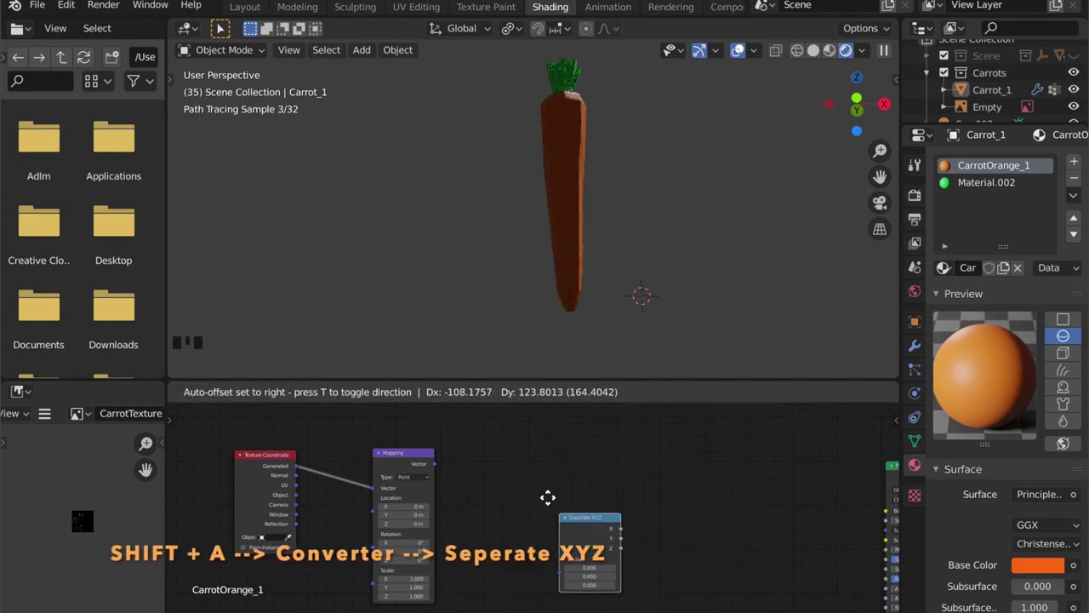
pyautogui.click(483, 438)
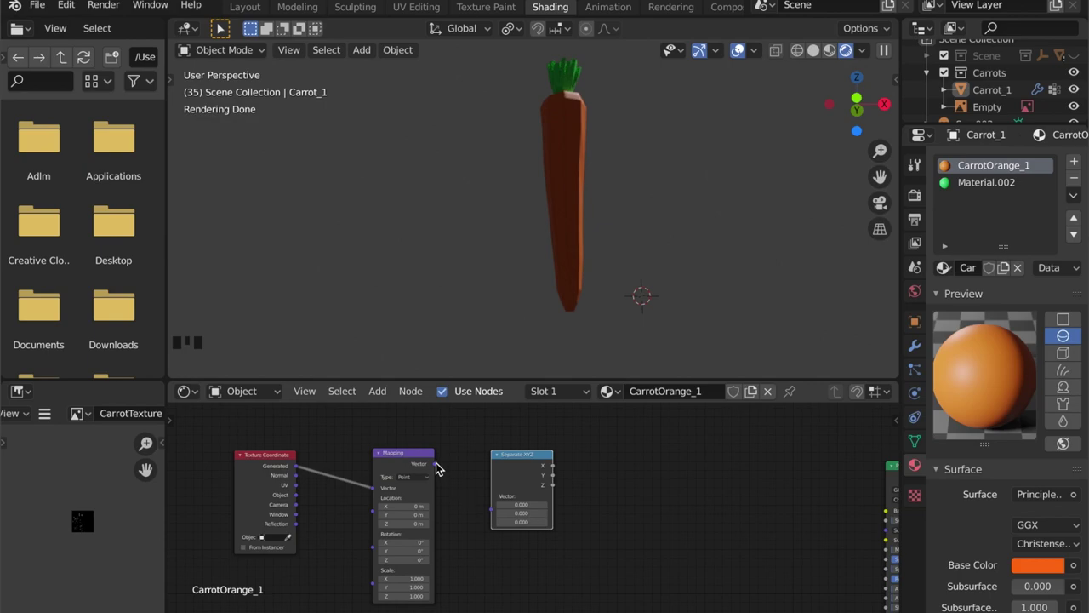
pyautogui.moveTo(436, 466); pyautogui.dragTo(496, 513)
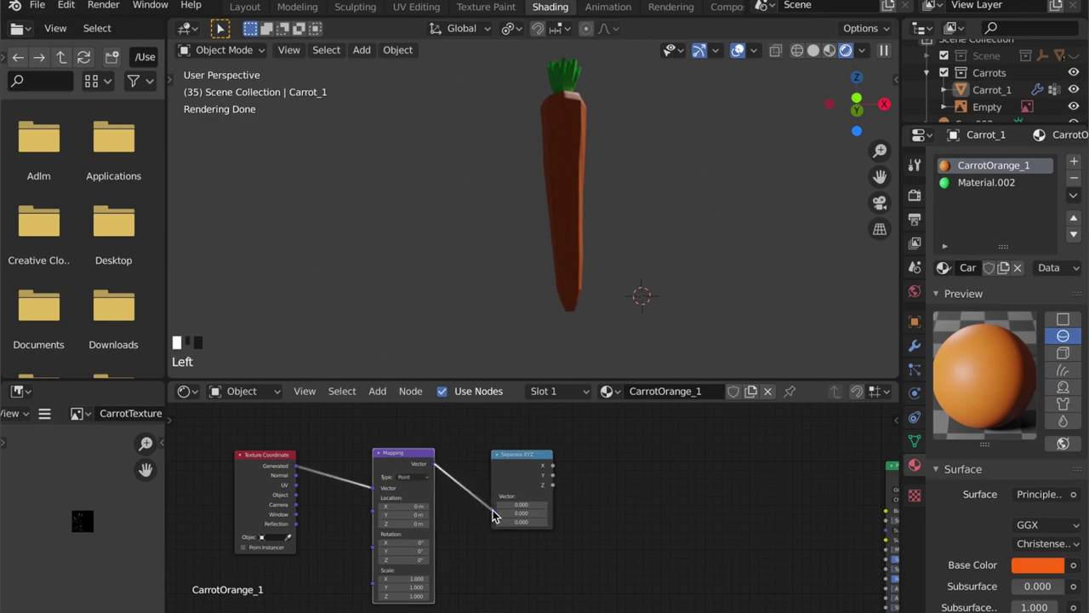
pyautogui.scroll(-1, 725, 525)
pyautogui.moveTo(671, 518); pyautogui.dragTo(523, 513, button='middle')
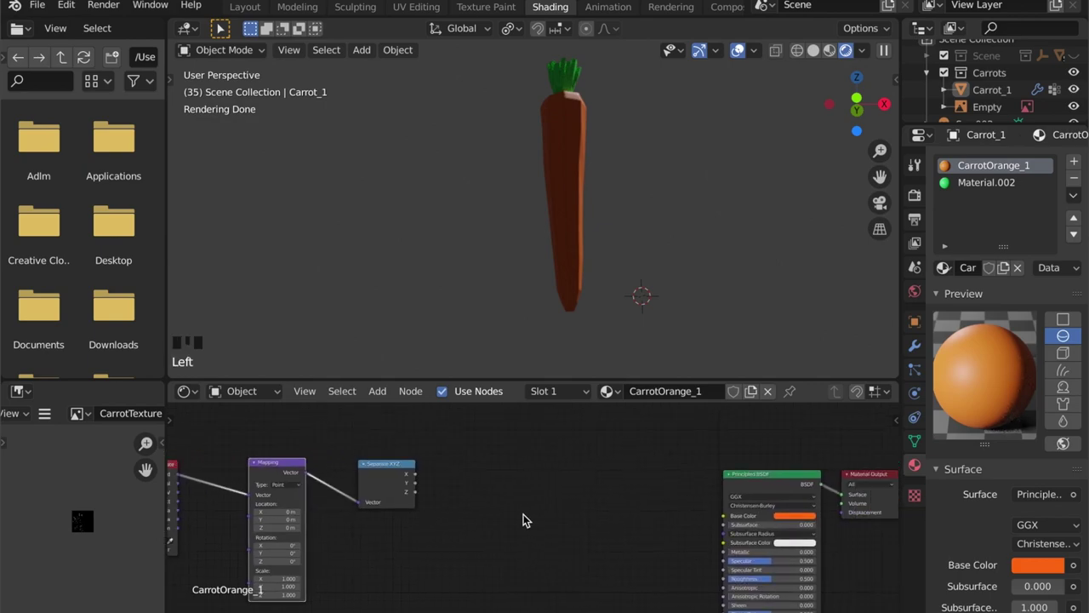
# Add a ColorRamp taking Separate XYZ's Z and driving the Principled BSDF Base Color.
pyautogui.hotkey('shift', 'a')
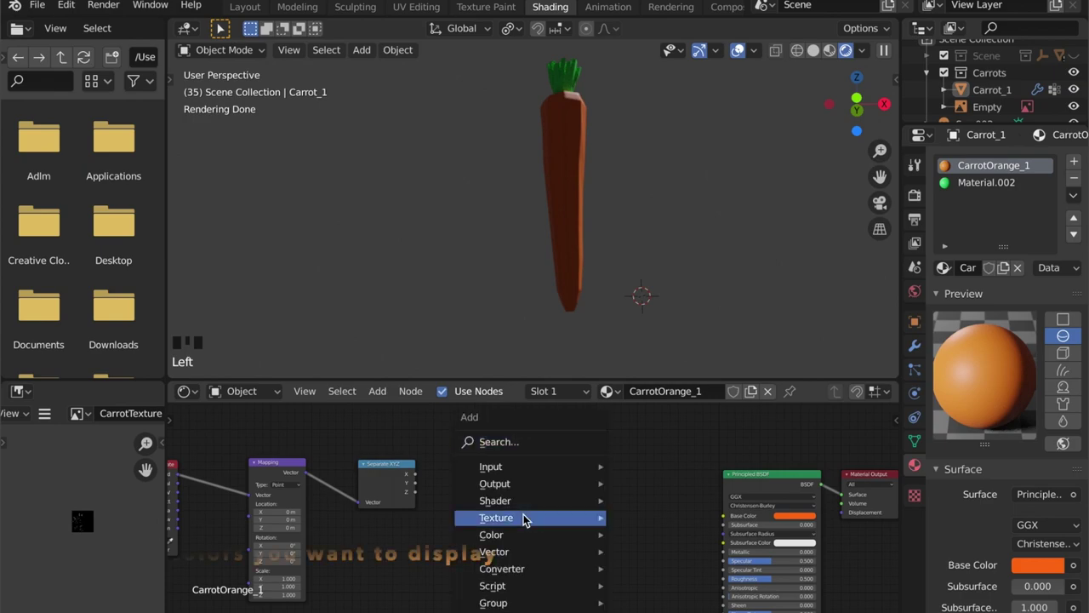
pyautogui.click(508, 440)
pyautogui.write('ram')
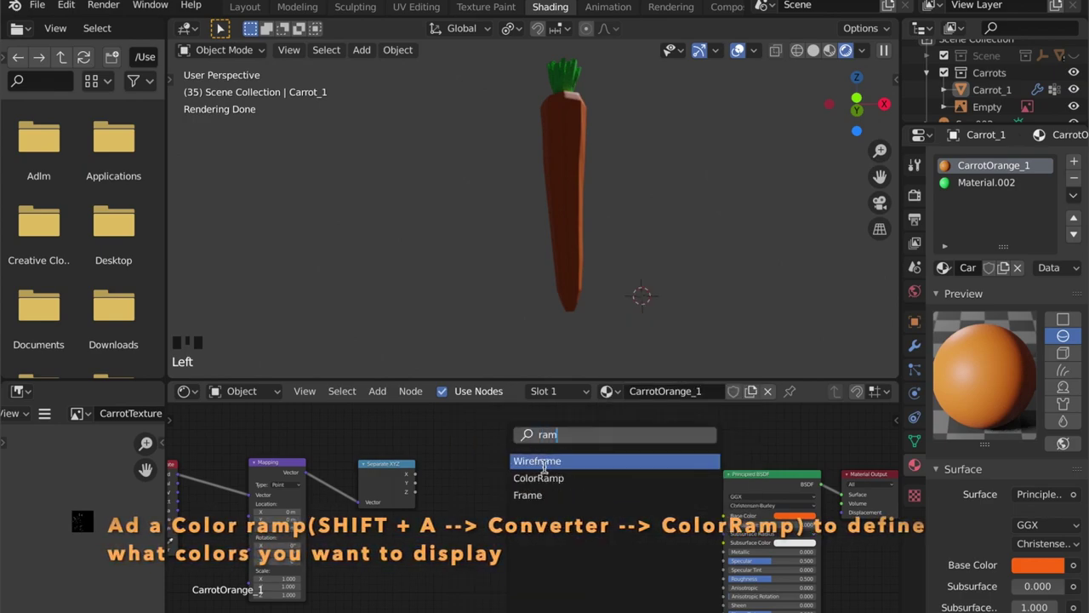
pyautogui.click(539, 477)
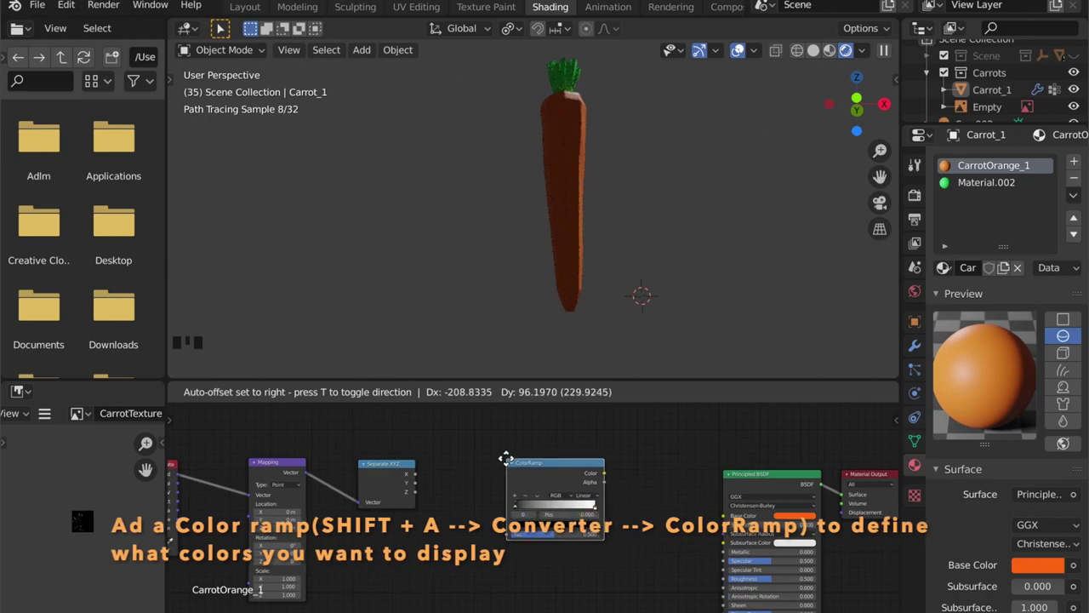
pyautogui.click(493, 460)
pyautogui.moveTo(415, 493); pyautogui.dragTo(506, 533)
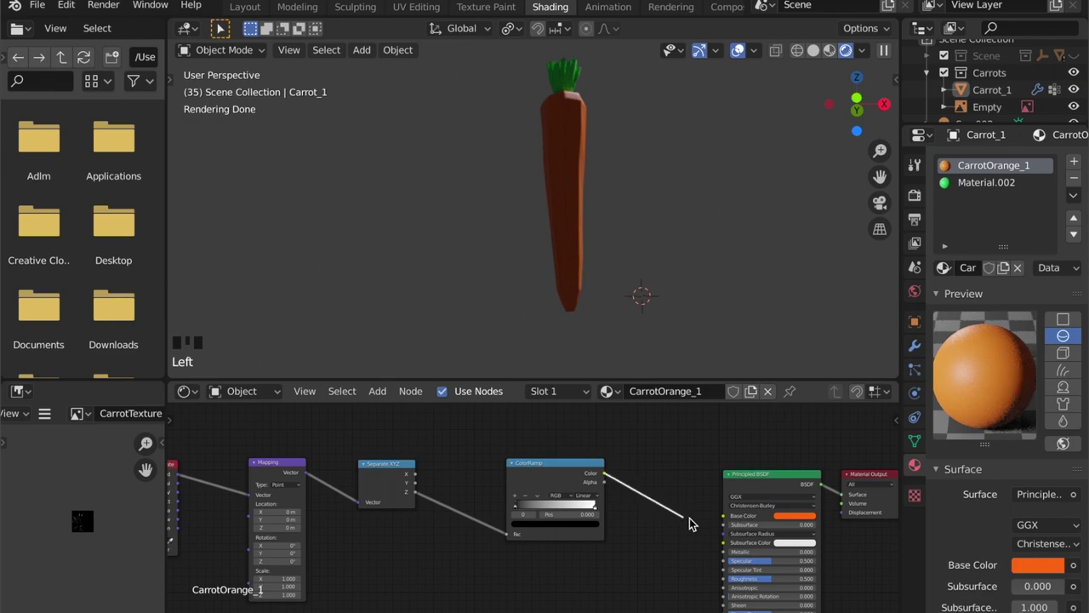
pyautogui.moveTo(726, 522); pyautogui.dragTo(724, 516)
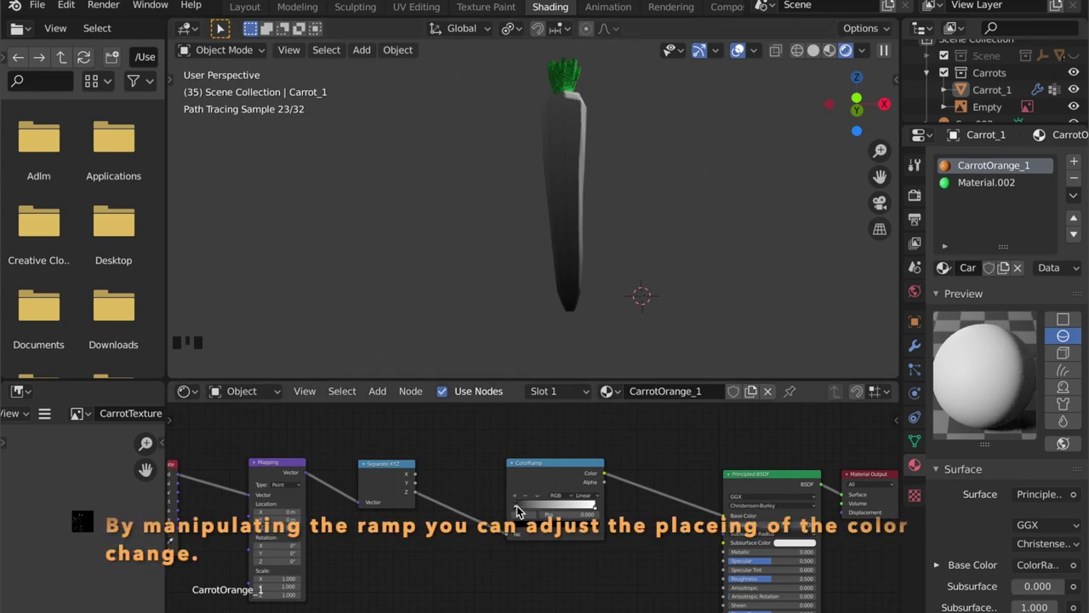
# Move the dark stop inward; make the left stop deep orange, the right stop lighter orange.
pyautogui.moveTo(516, 505); pyautogui.dragTo(527, 508)
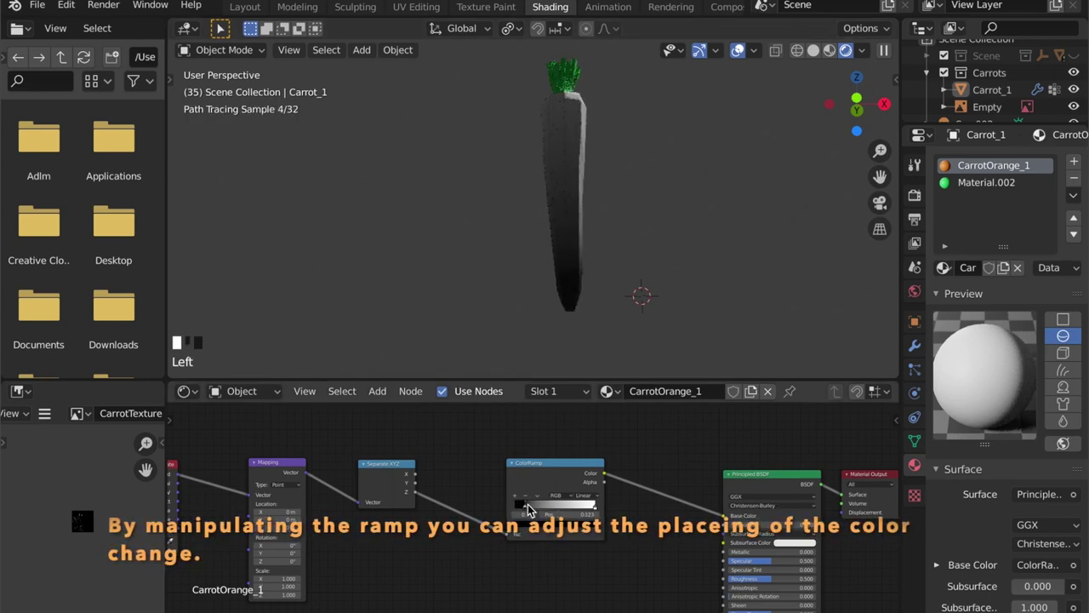
pyautogui.click(530, 519)
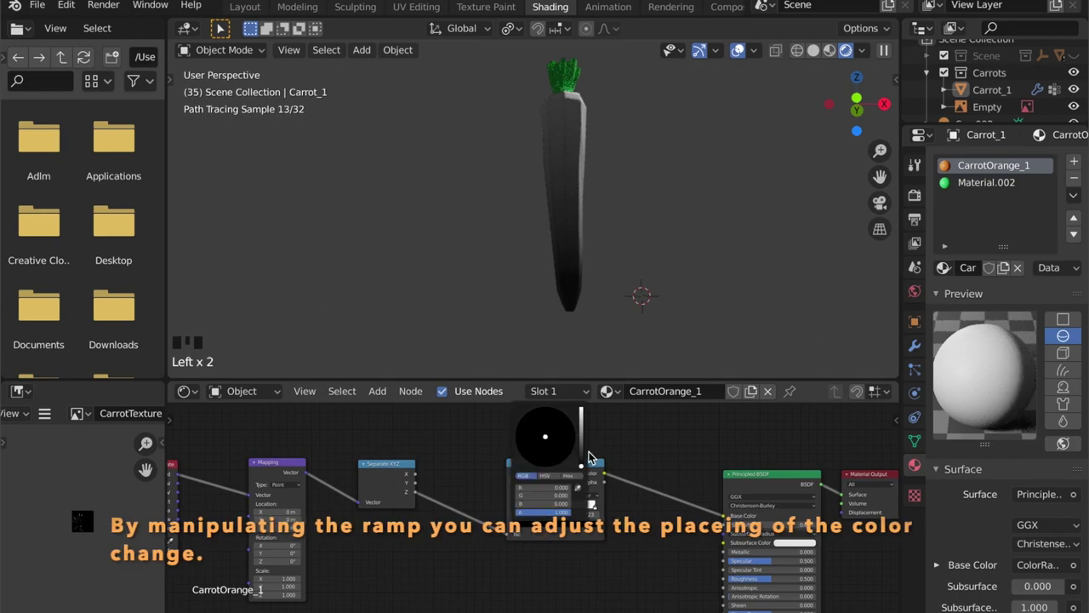
pyautogui.moveTo(582, 461); pyautogui.dragTo(581, 411)
pyautogui.click(533, 458)
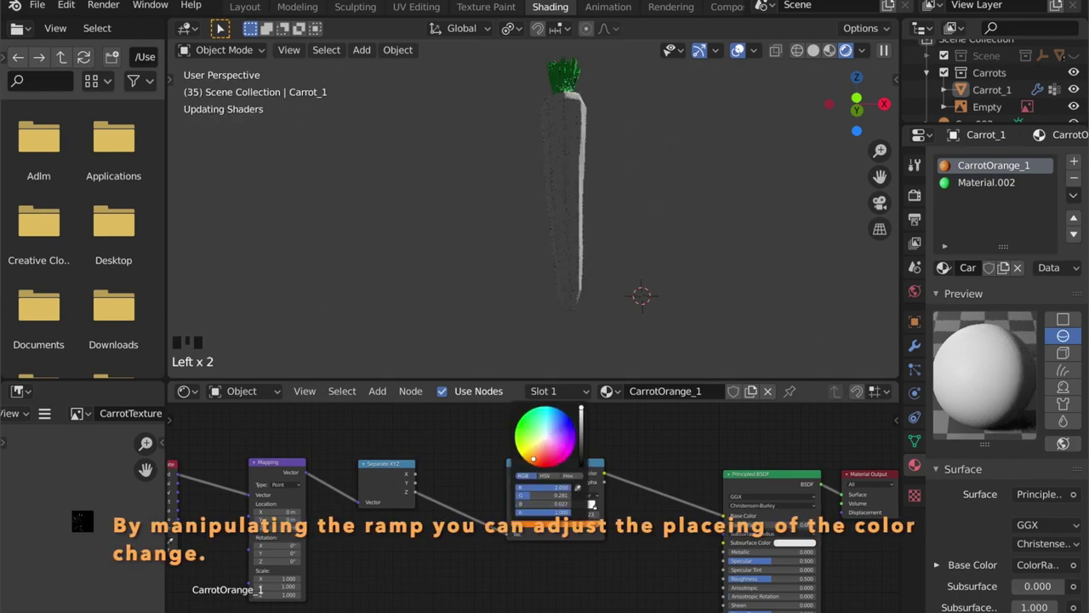
pyautogui.click(535, 453)
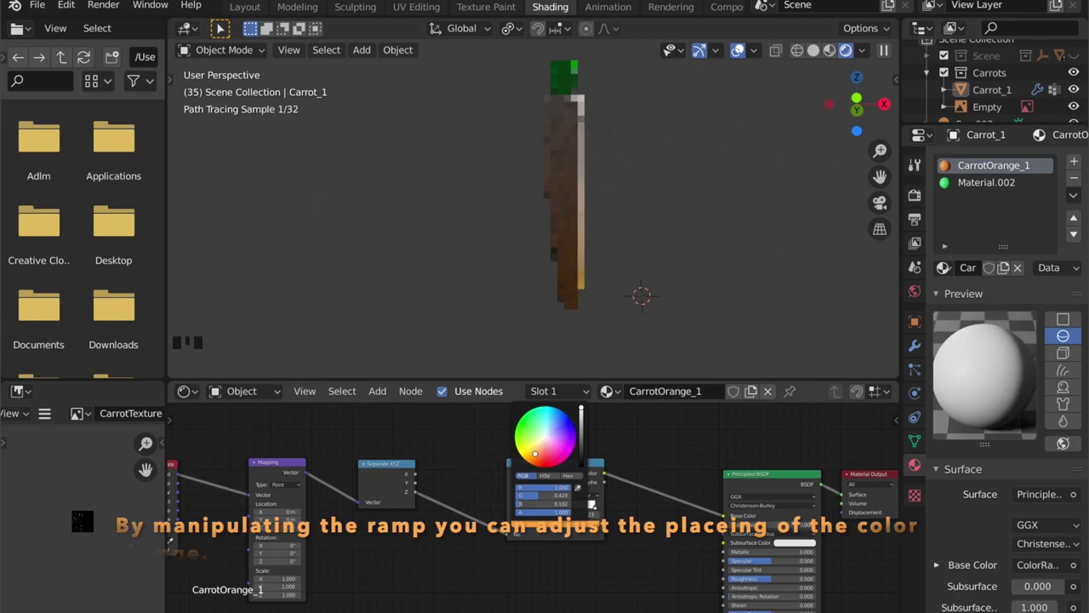
pyautogui.click(535, 457)
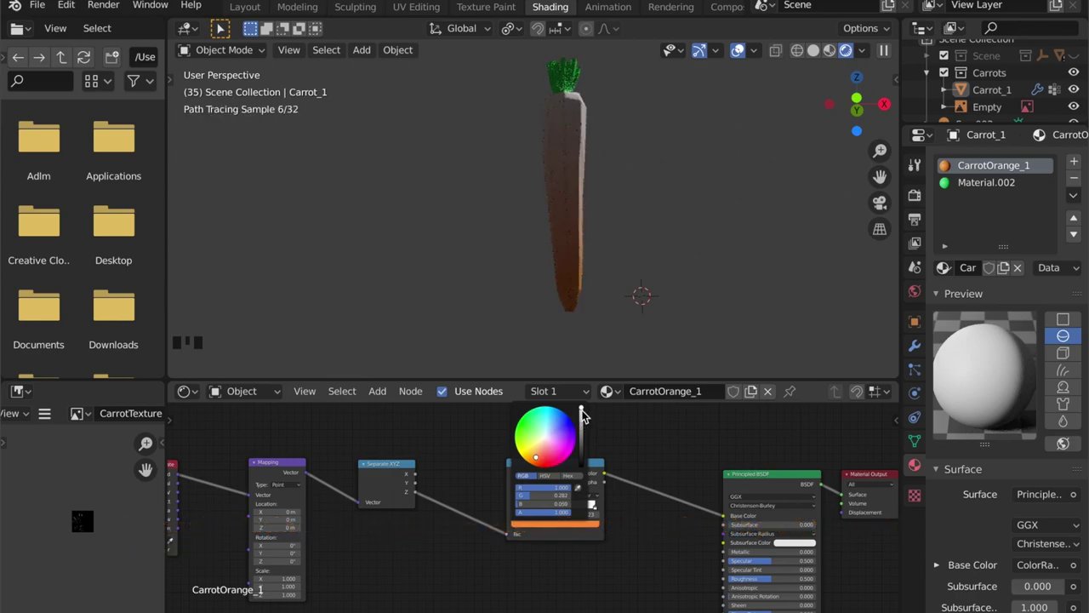
pyautogui.moveTo(583, 415); pyautogui.dragTo(581, 418)
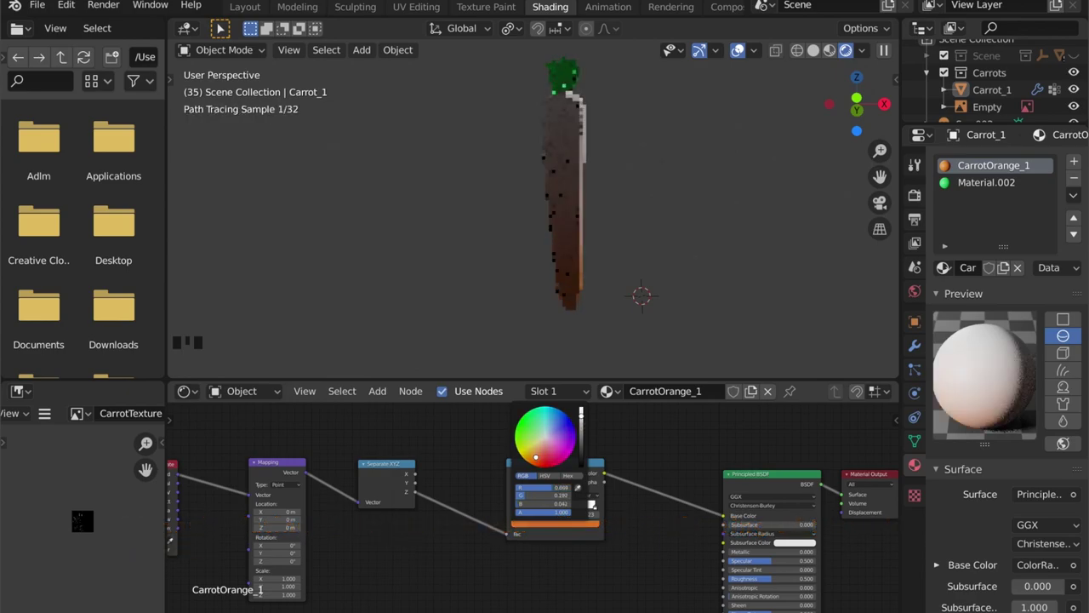
pyautogui.click(594, 506)
pyautogui.click(592, 523)
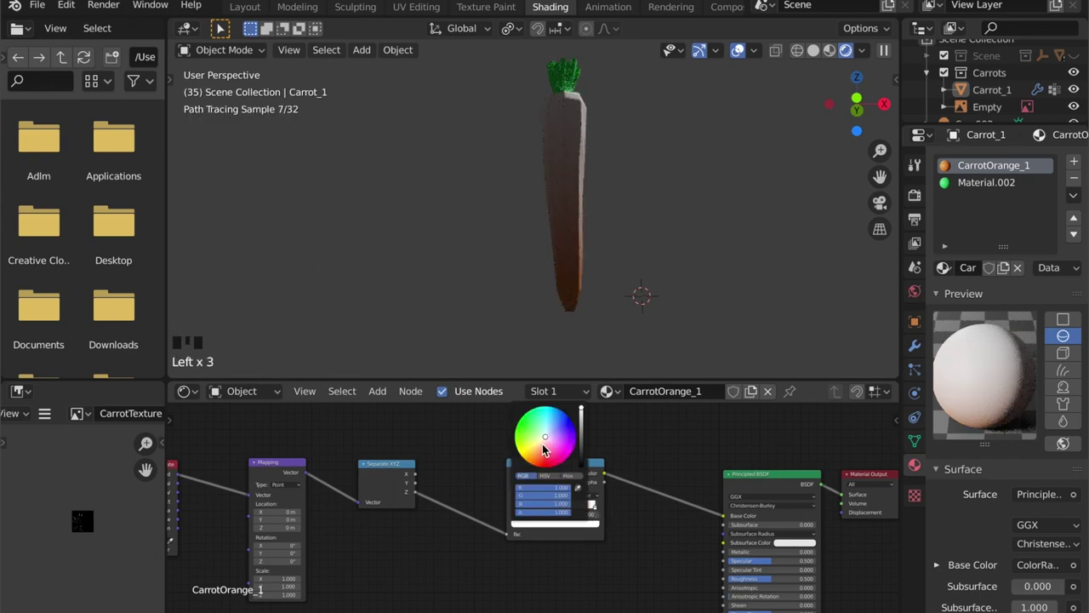
pyautogui.moveTo(537, 443)
pyautogui.mouseDown()
pyautogui.moveTo(544, 454)
pyautogui.moveTo(535, 452)
pyautogui.mouseUp()
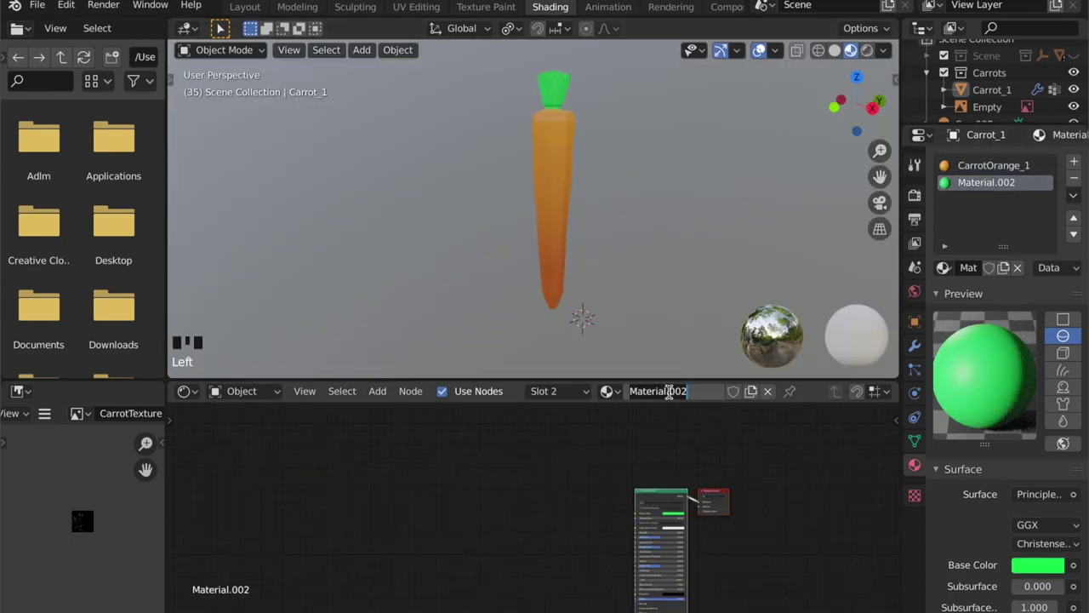
# Rename Material.002 to CarrotGreen_1, paste the carrot's gradient nodes, and link ColorRamp to Base Color.
pyautogui.write('CarrotG')
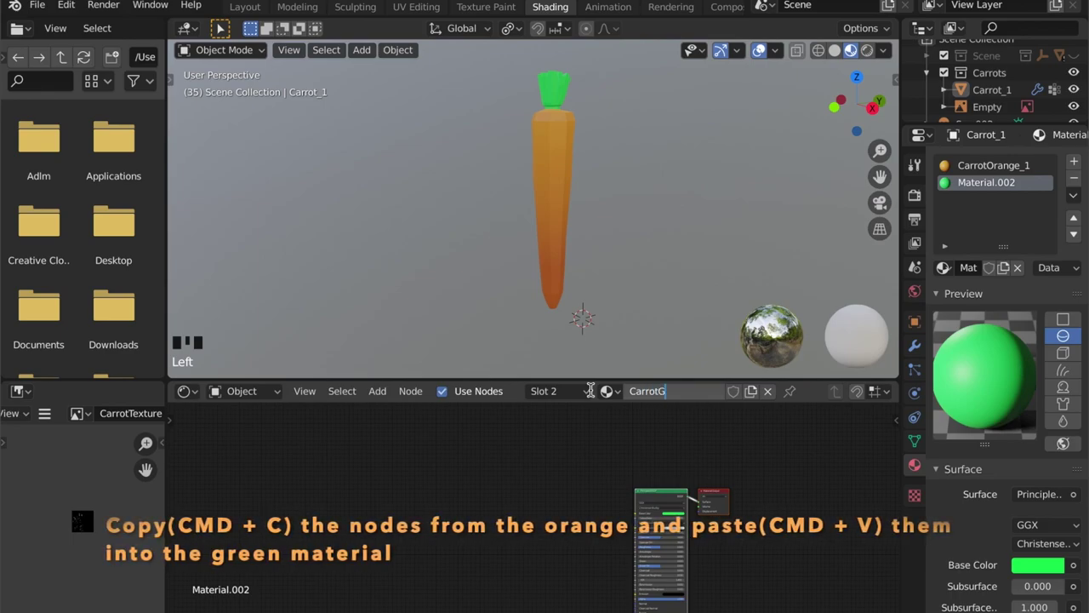
pyautogui.write('reen_1')
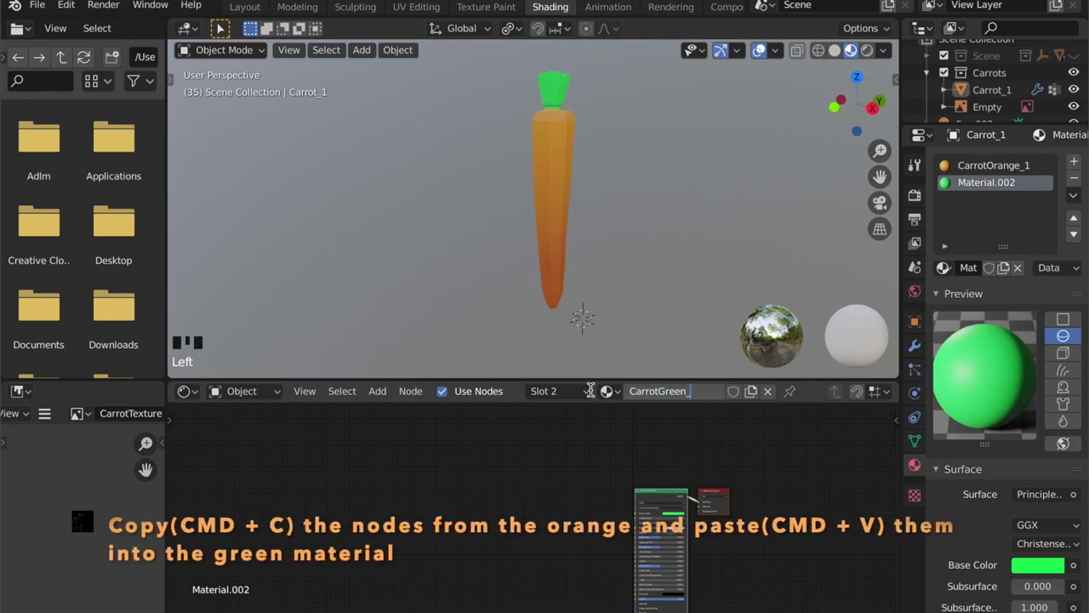
pyautogui.press('Return')
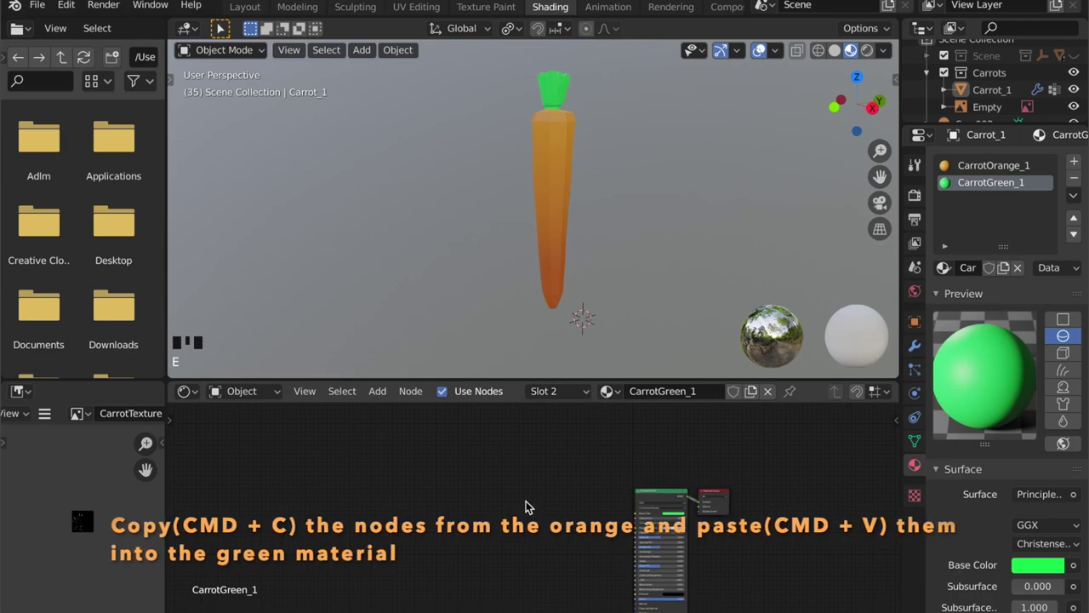
pyautogui.click(348, 521)
pyautogui.press('super+v')
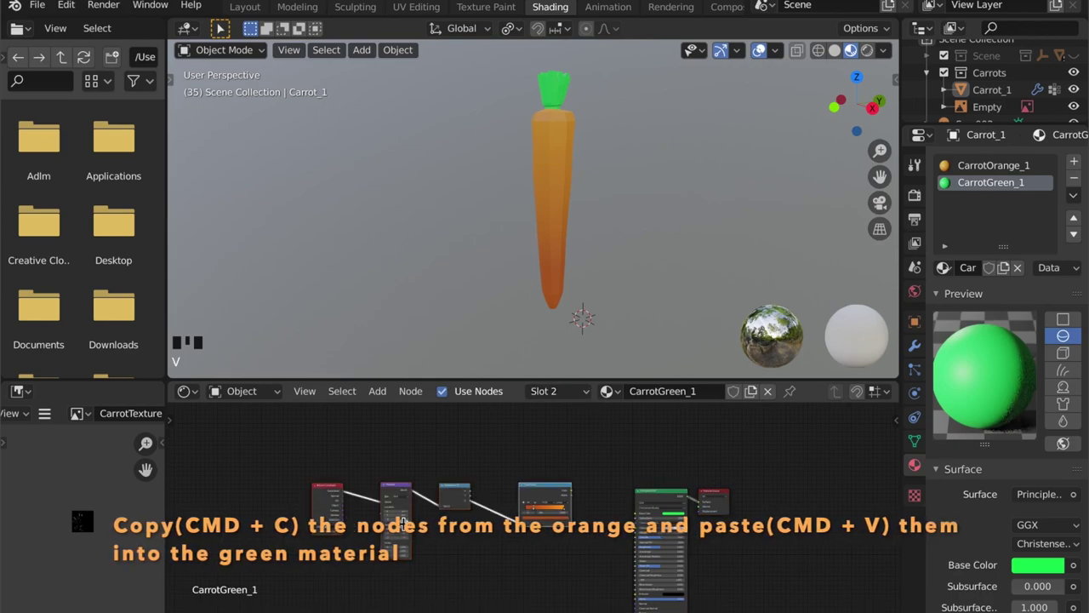
pyautogui.scroll(4, 461, 582)
pyautogui.scroll(2, 460, 582)
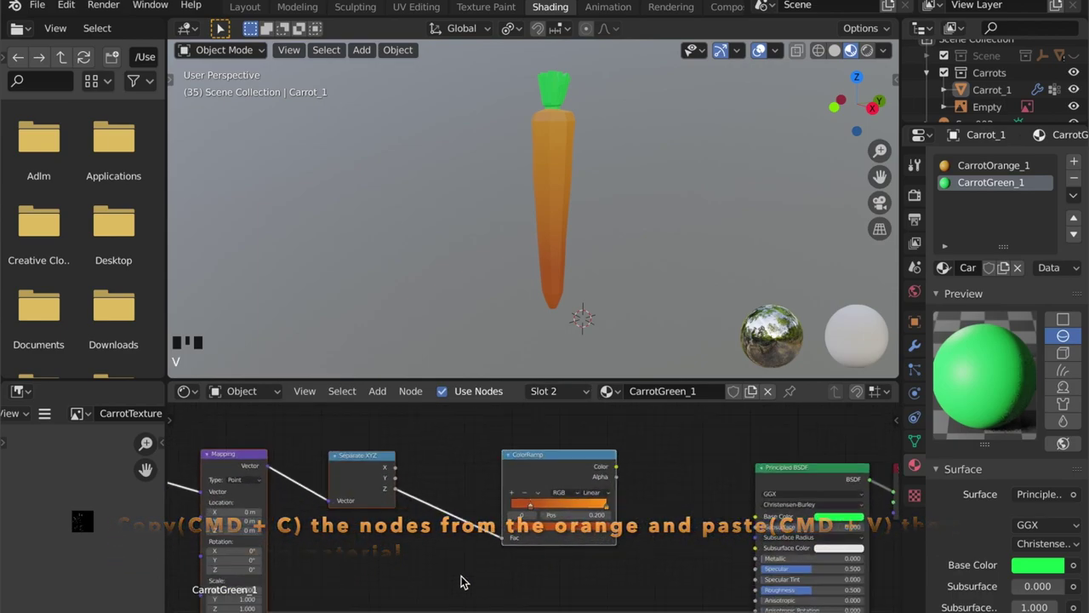
pyautogui.click(625, 468)
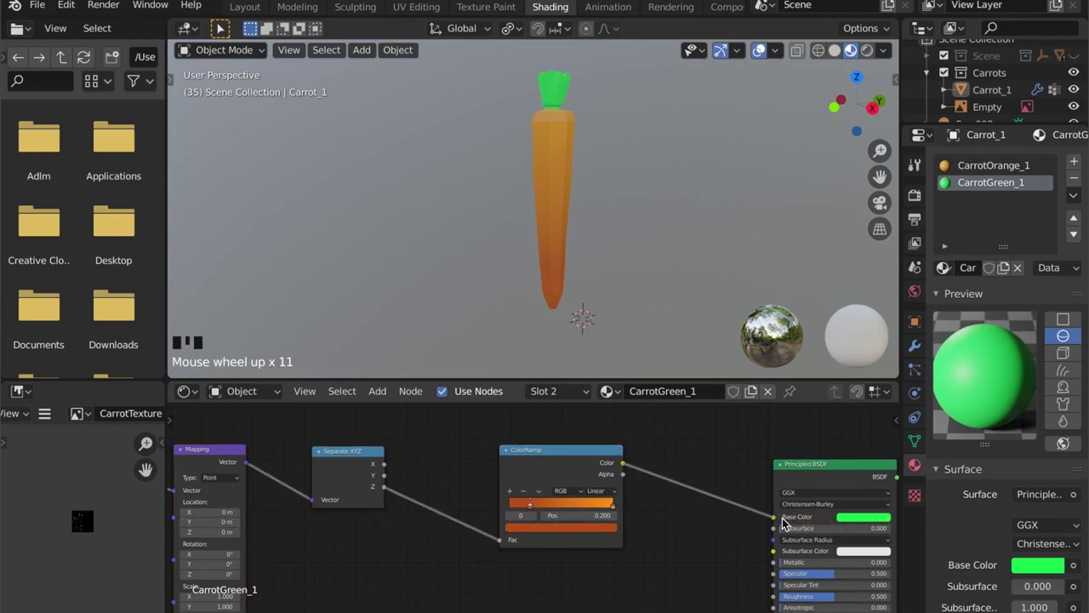
pyautogui.moveTo(785, 522); pyautogui.dragTo(774, 518)
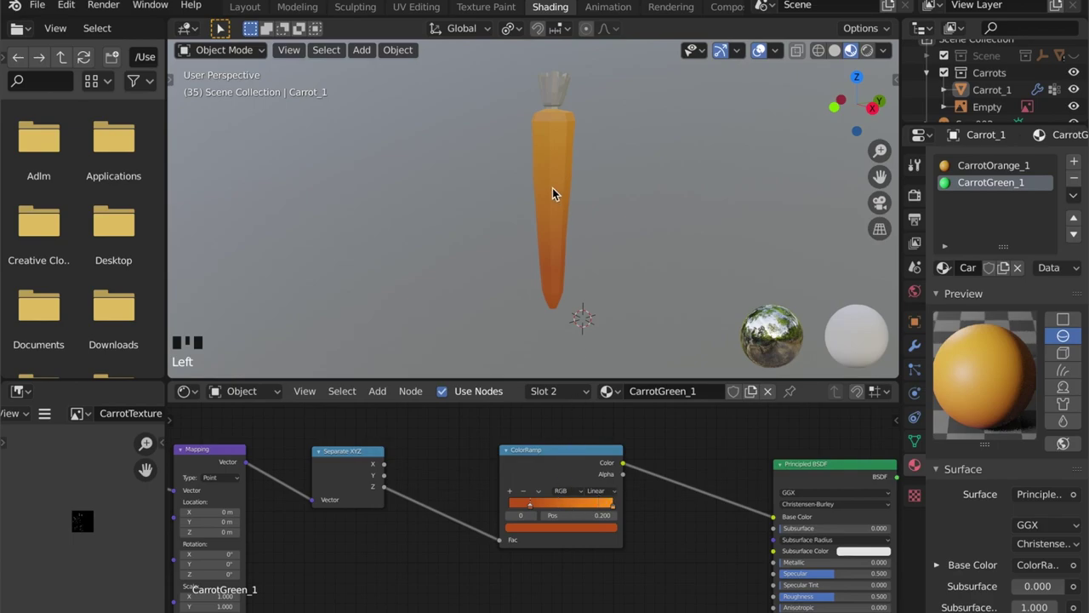
# Turn the right ramp stop green and darken the left stop to a deep red-brown.
pyautogui.keyDown('shift'); pyautogui.middleClick(553, 264); pyautogui.keyUp('shift')
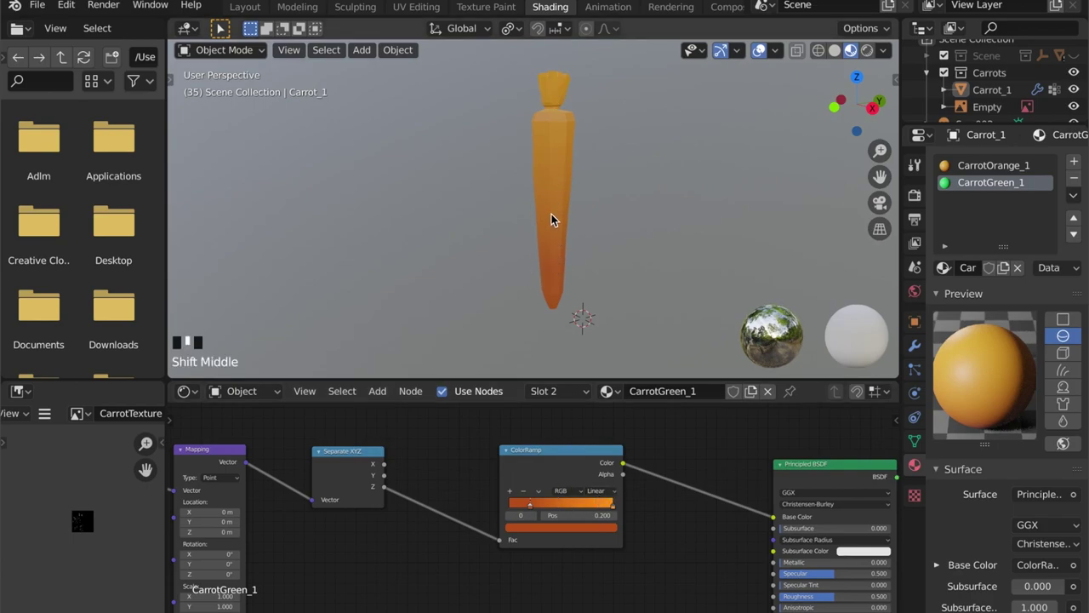
pyautogui.keyDown('shift'); pyautogui.moveTo(552, 214); pyautogui.dragTo(544, 286, button='middle'); pyautogui.keyUp('shift')
pyautogui.scroll(4, 556, 224)
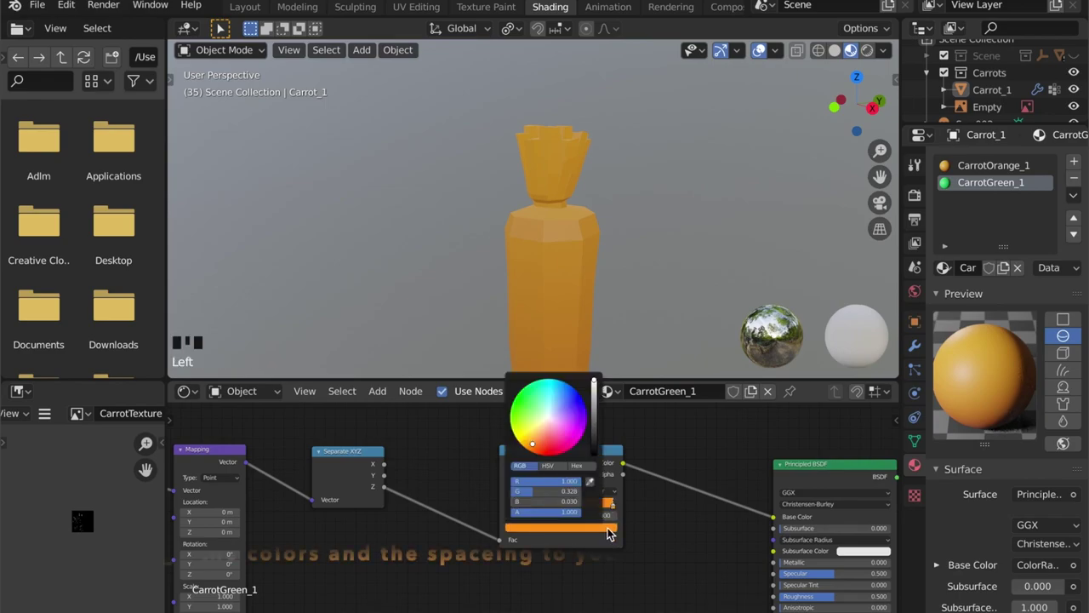
pyautogui.moveTo(545, 396); pyautogui.dragTo(524, 396)
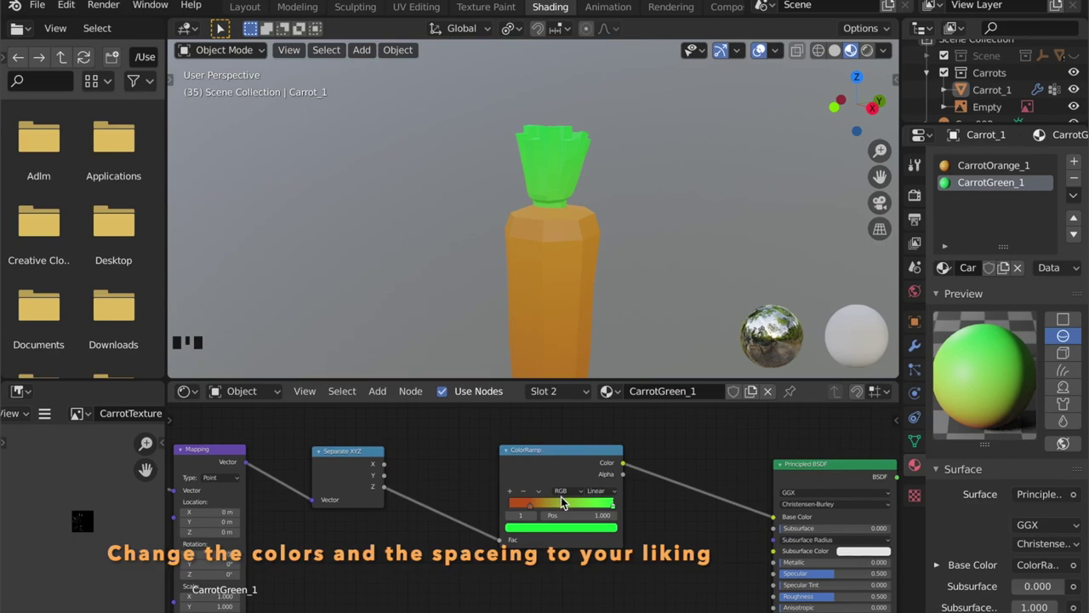
pyautogui.click(529, 504)
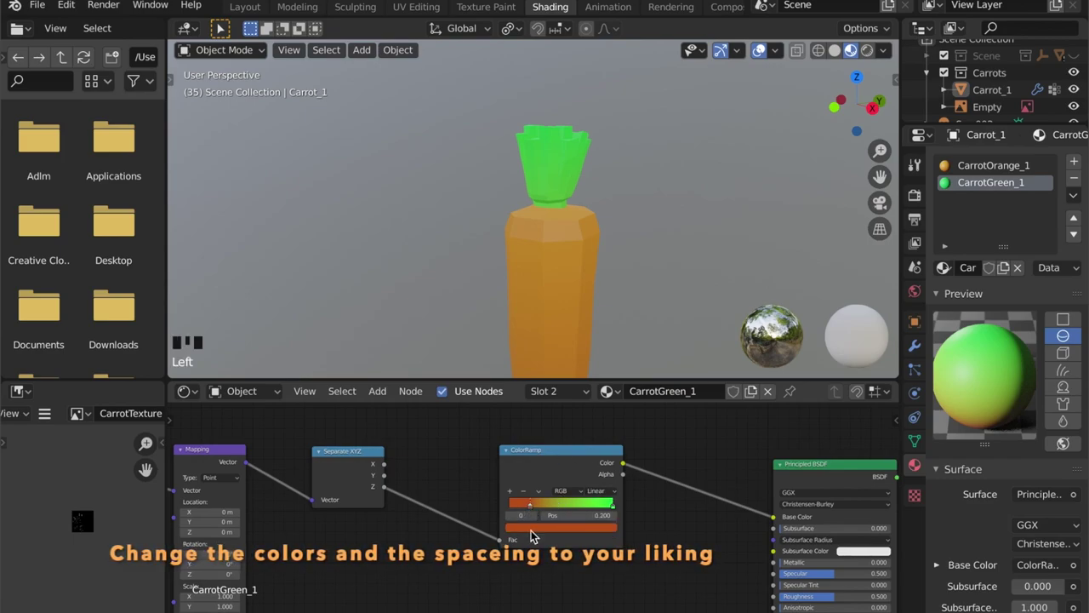
pyautogui.click(531, 527)
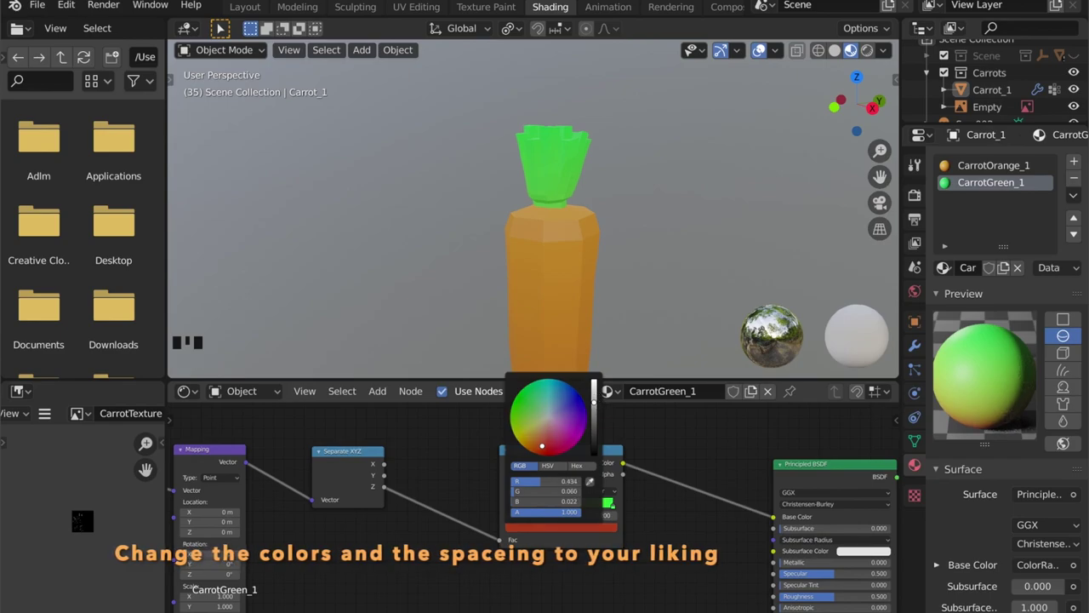
pyautogui.moveTo(594, 393); pyautogui.dragTo(594, 417)
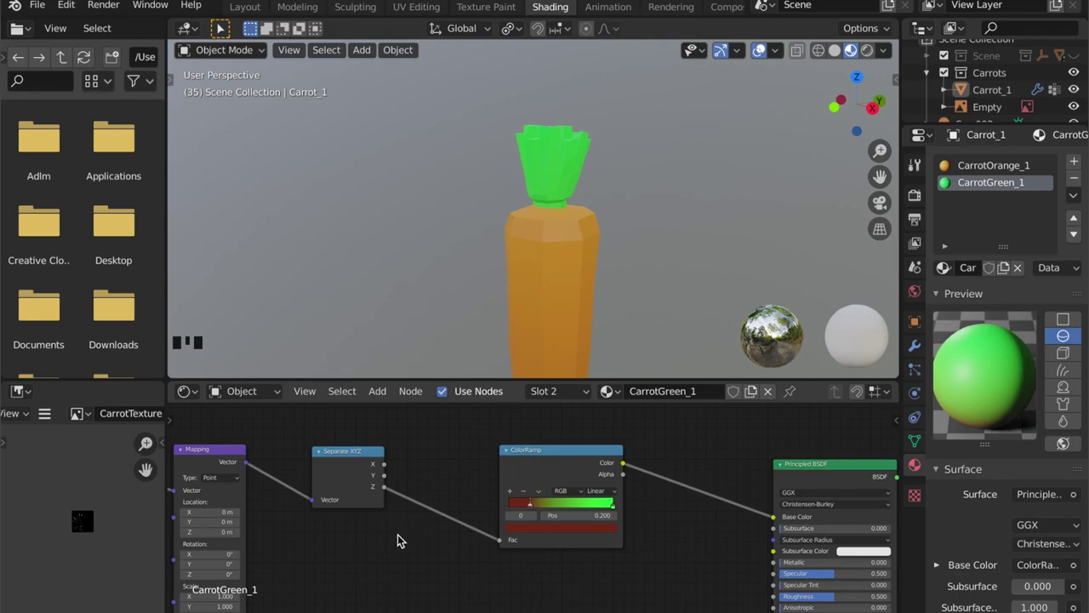
# Narrow the green band and shift the base stop toward a darker orange-brown.
pyautogui.scroll(-1, 400, 541)
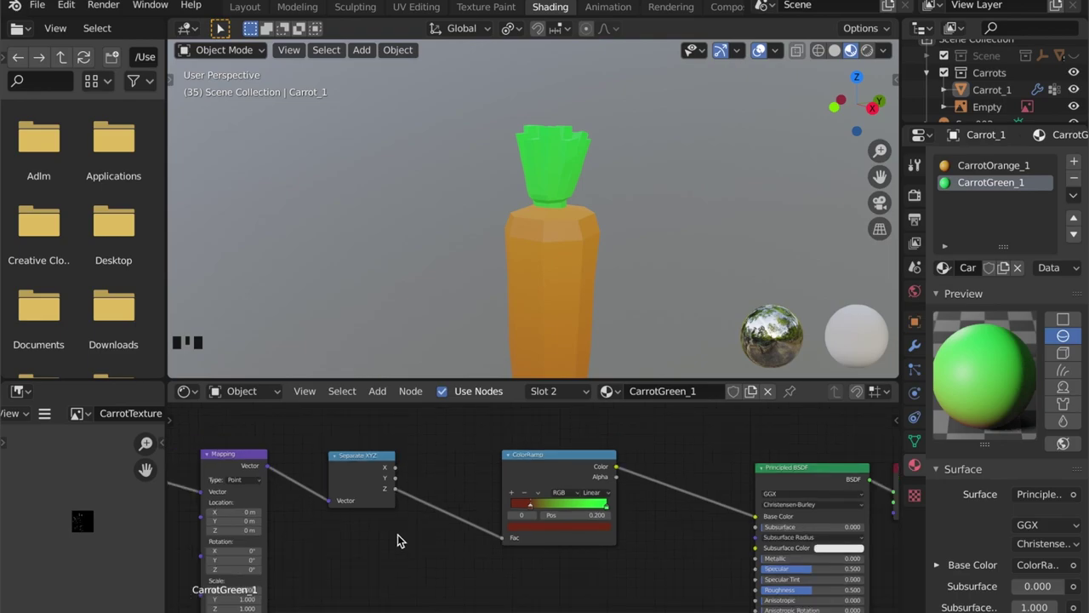
pyautogui.scroll(-2, 400, 541)
pyautogui.scroll(-1, 474, 508)
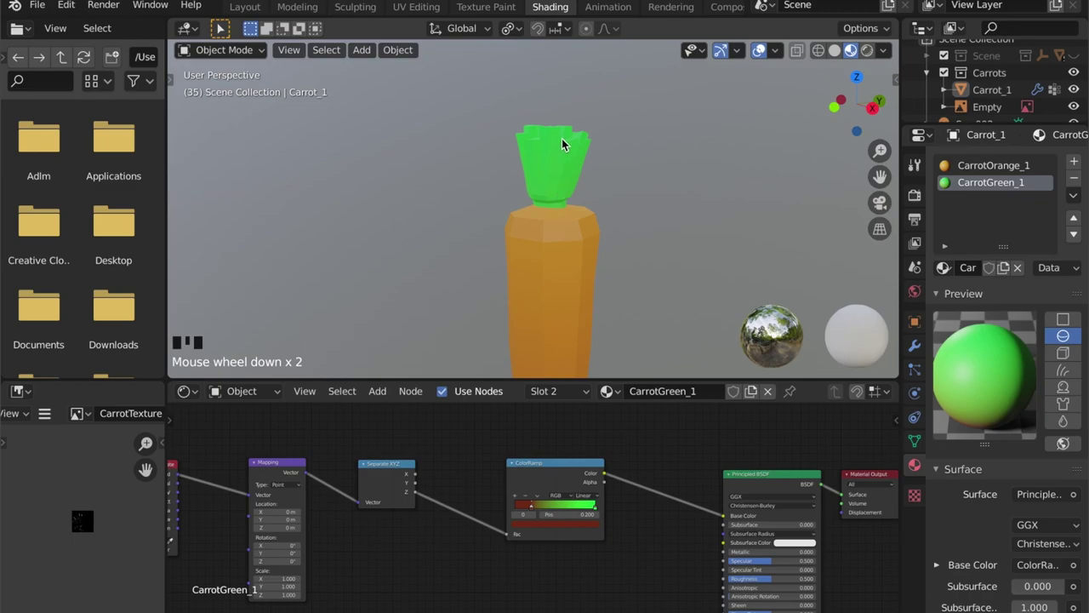
pyautogui.click(534, 508)
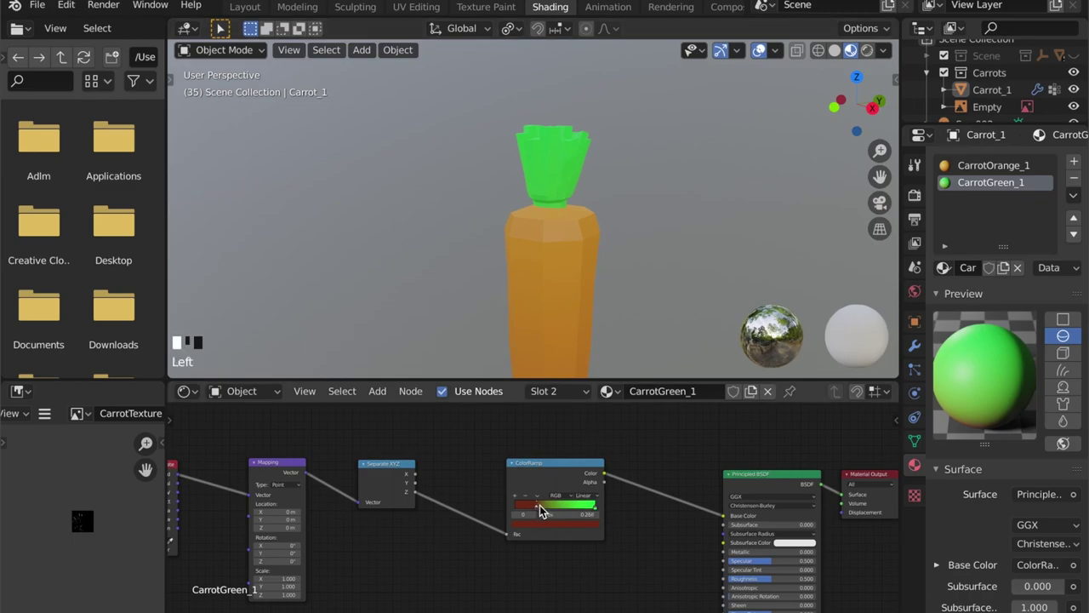
pyautogui.moveTo(580, 510); pyautogui.dragTo(594, 513)
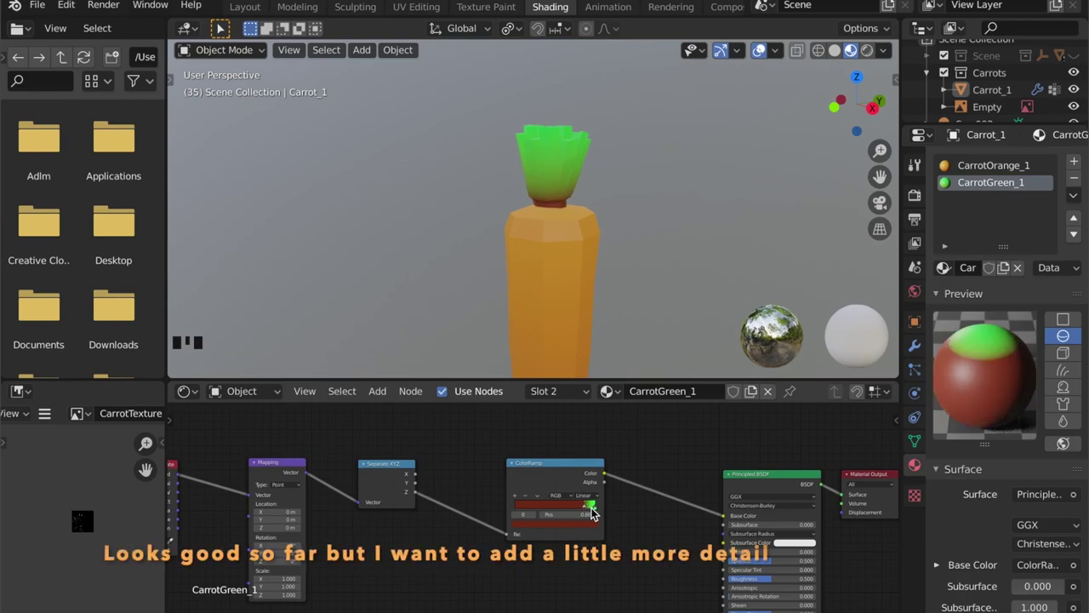
pyautogui.click(574, 522)
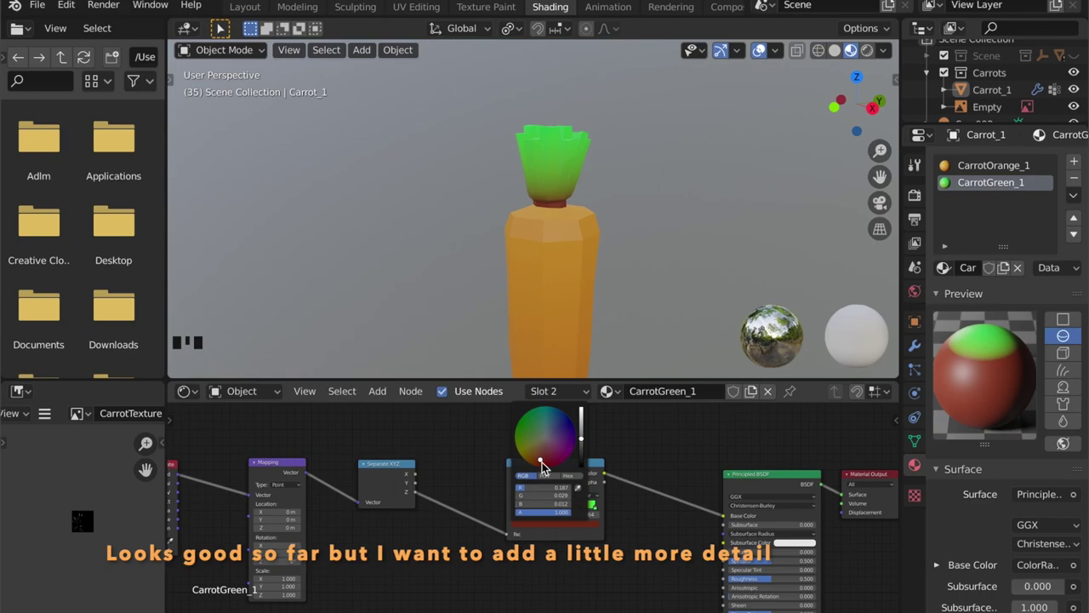
pyautogui.moveTo(542, 466); pyautogui.dragTo(536, 456)
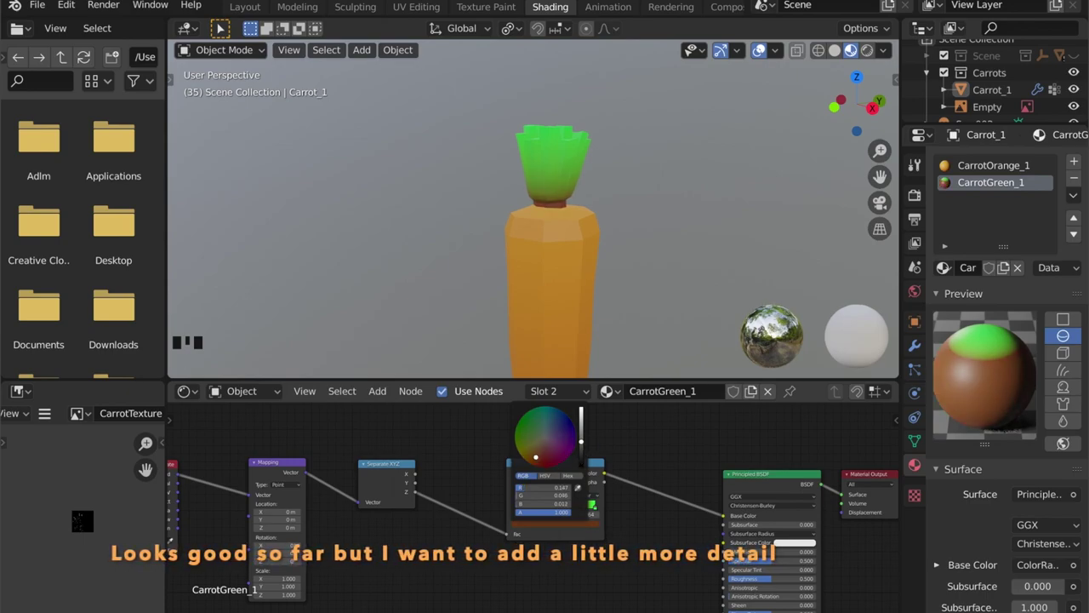
pyautogui.click(631, 464)
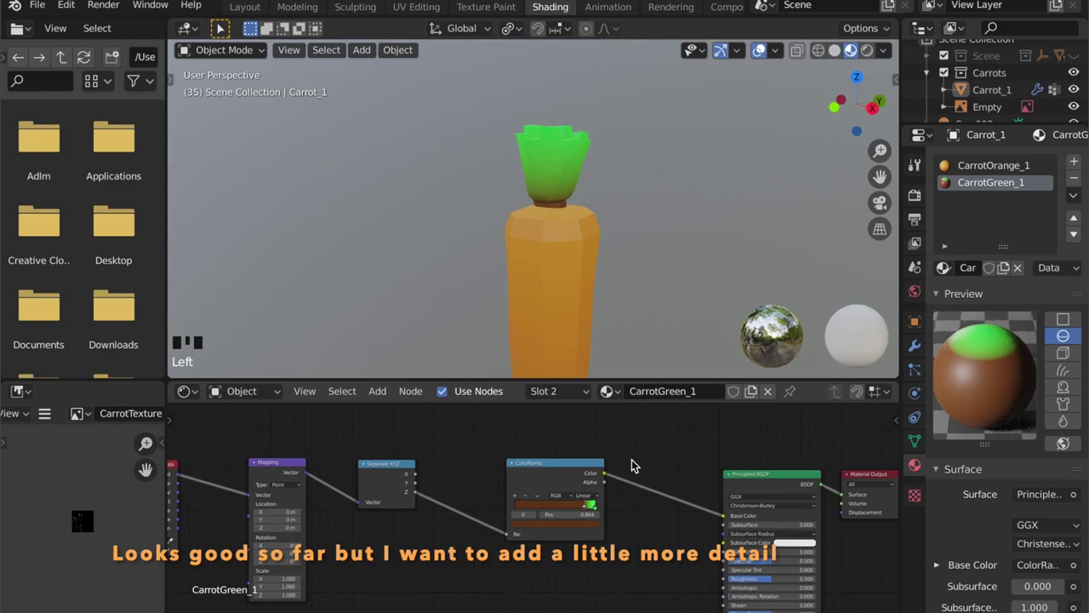
pyautogui.click(585, 509)
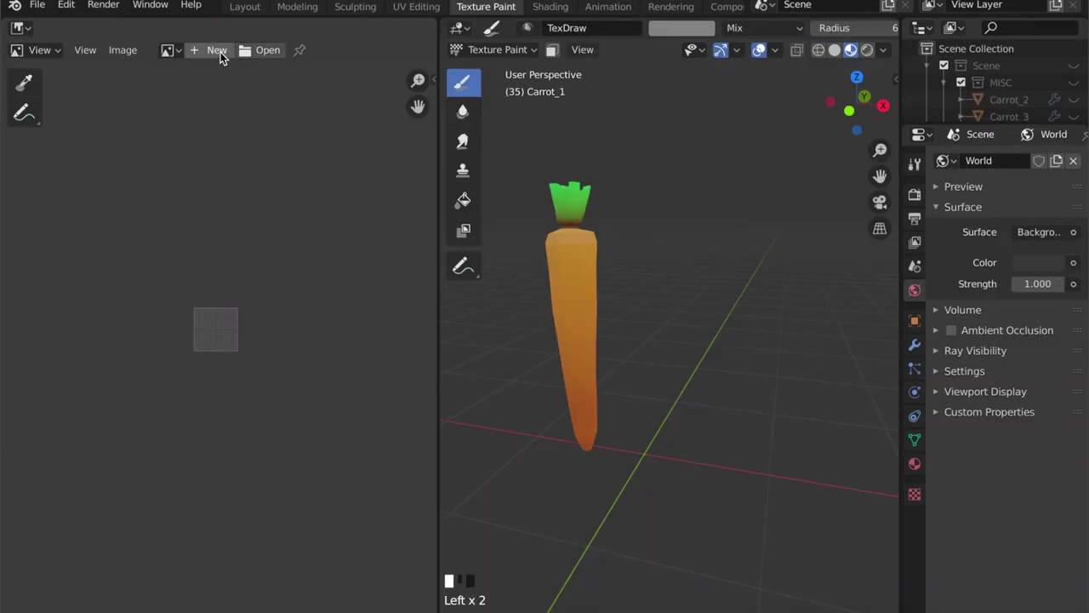
# Create a new black 1024 px image and check the carrot's UVs in UV Editing.
pyautogui.click(213, 51)
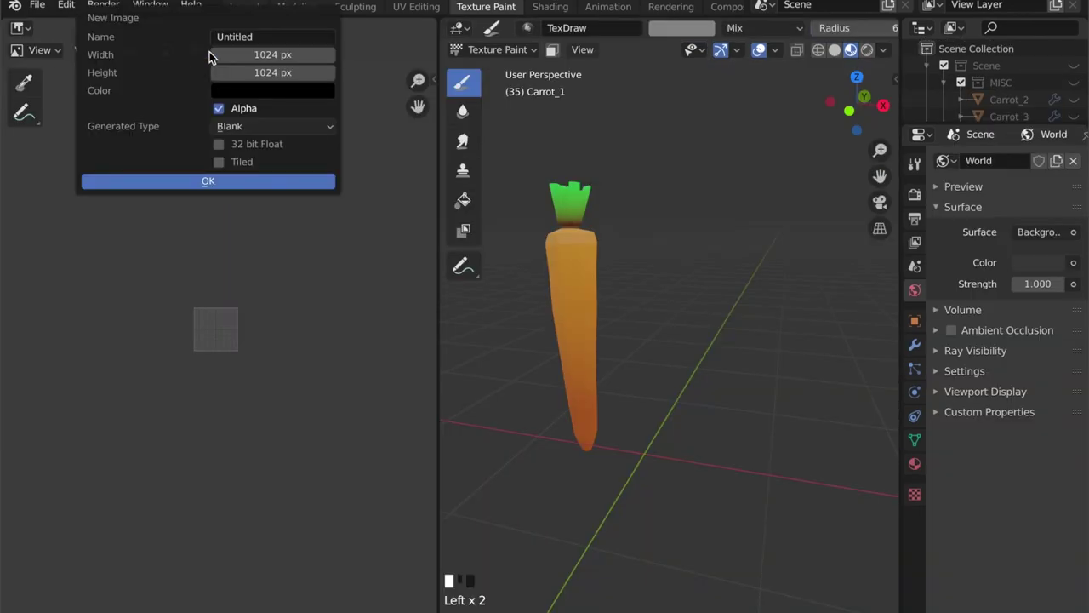
pyautogui.click(235, 181)
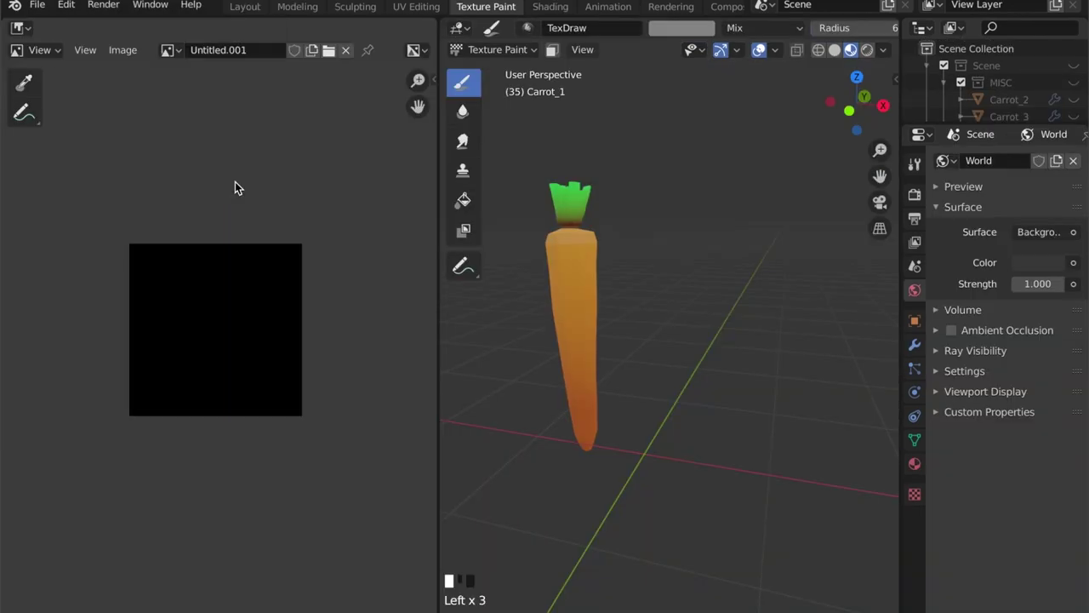
pyautogui.click(410, 7)
pyautogui.press('a')
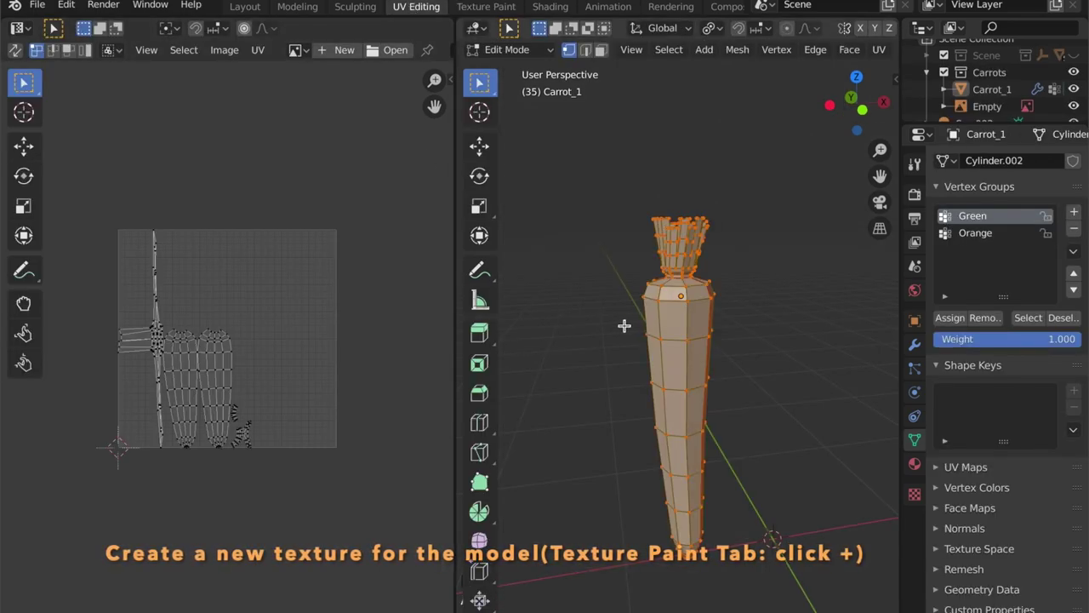
pyautogui.click(475, 9)
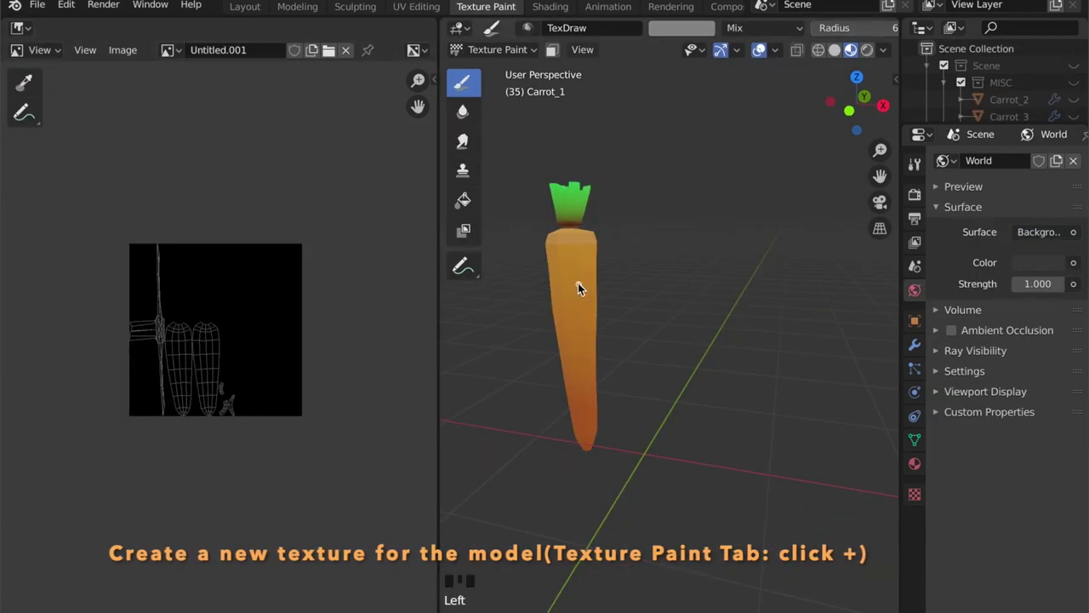
pyautogui.keyDown('shift'); pyautogui.moveTo(578, 283); pyautogui.dragTo(633, 268, button='middle'); pyautogui.keyUp('shift')
pyautogui.scroll(4, 633, 268)
pyautogui.scroll(-2, 632, 269)
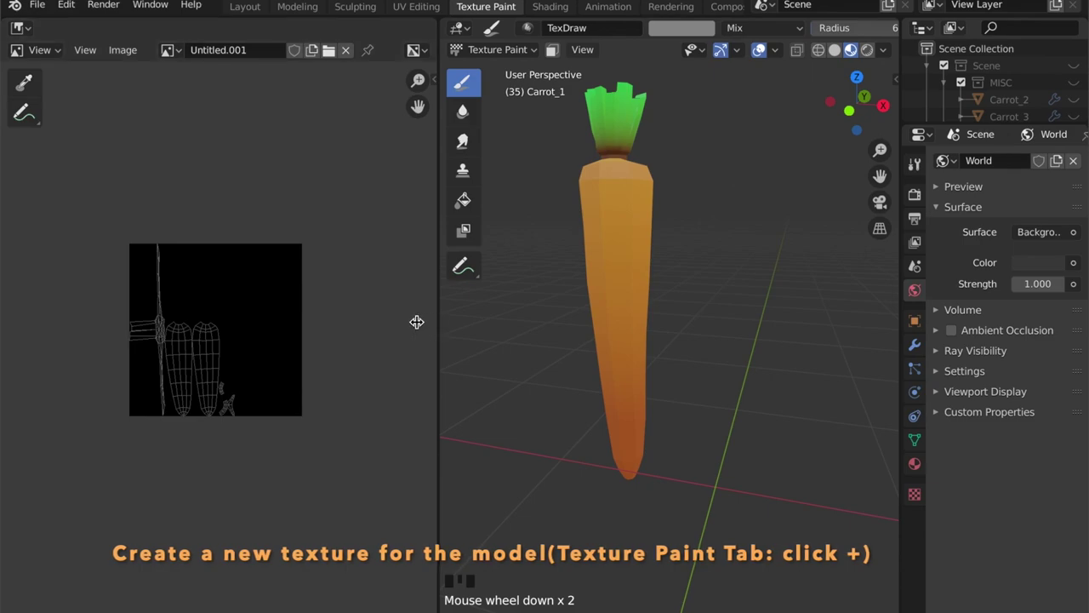
pyautogui.moveTo(416, 322); pyautogui.dragTo(384, 321)
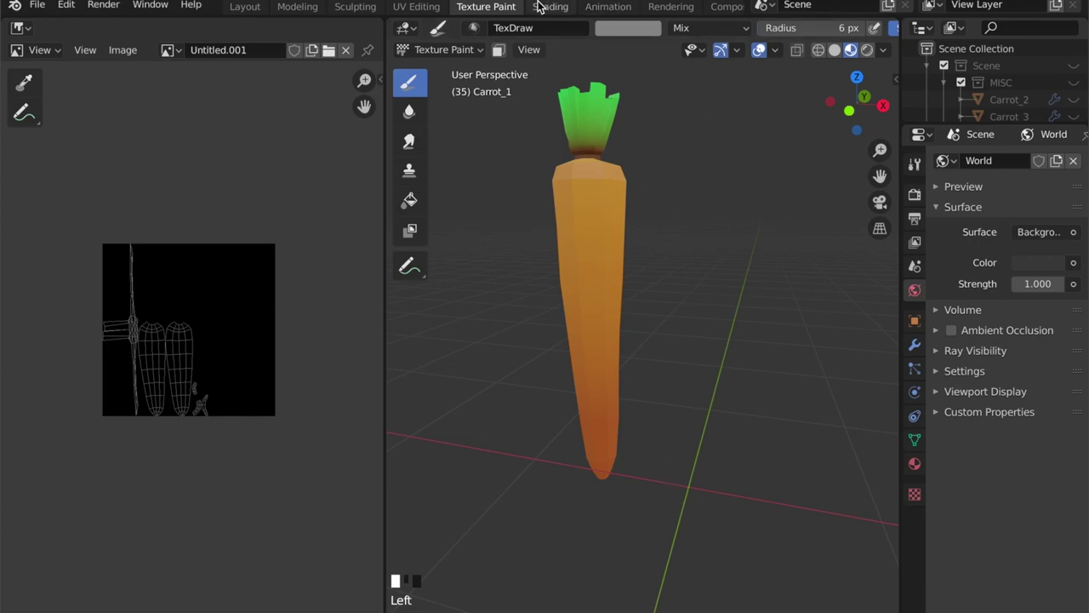
# Rename the new image to CarrotDetails.
pyautogui.click(217, 50)
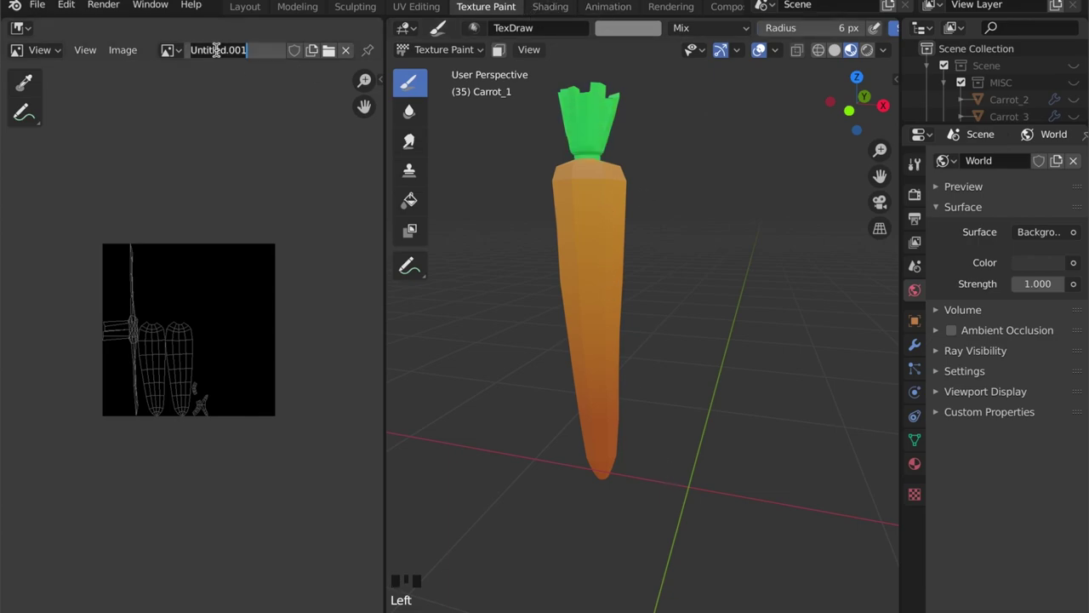
pyautogui.write('CarrotDetails')
pyautogui.press('Return')
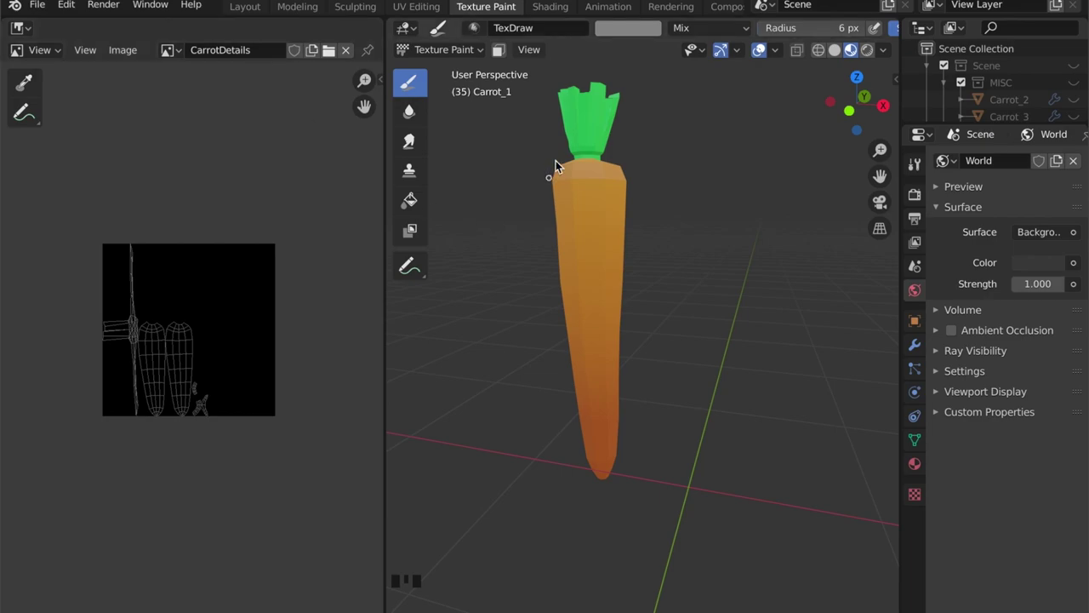
pyautogui.click(550, 6)
# Add a CarrotDetails Image Texture to CarrotOrange_1 and wire it into Base Color in place of the ColorRamp.
pyautogui.click(959, 169)
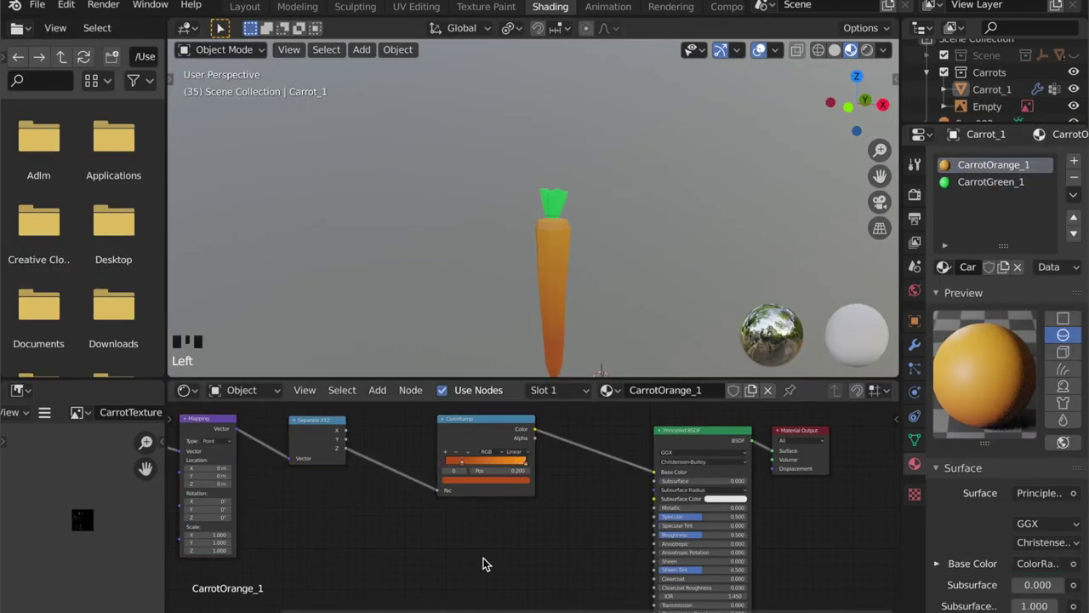
pyautogui.hotkey('ctrl', 'v')
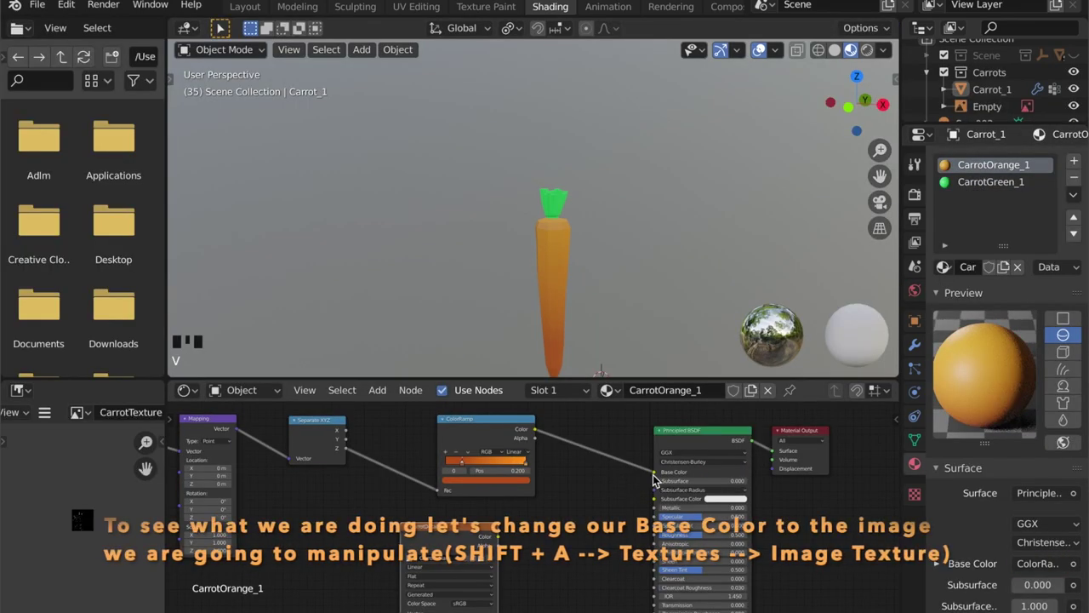
pyautogui.moveTo(654, 481); pyautogui.dragTo(627, 475)
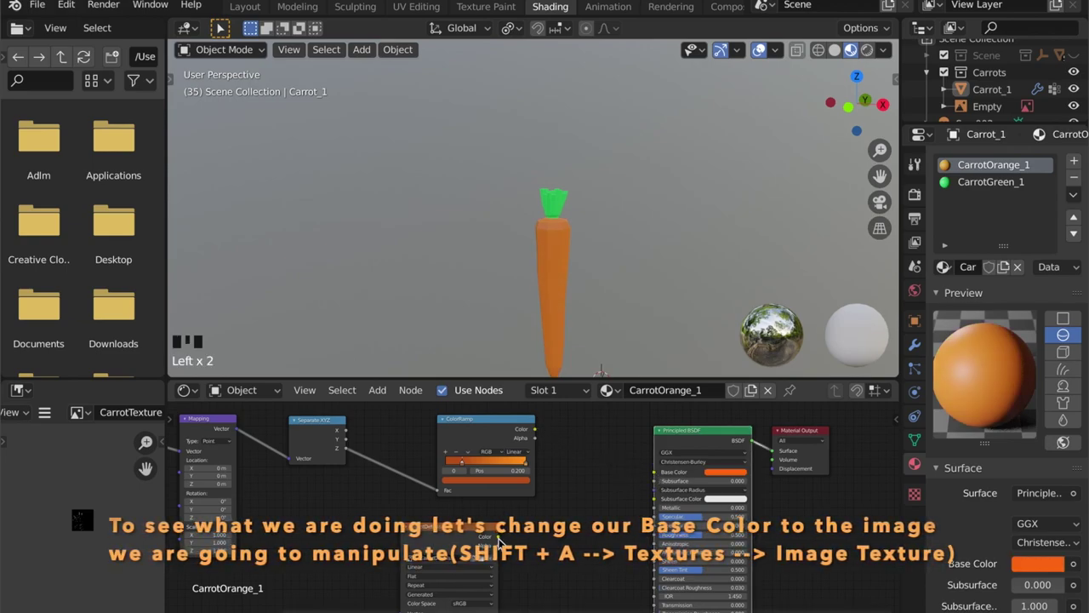
pyautogui.moveTo(501, 539); pyautogui.dragTo(655, 473)
pyautogui.keyDown('shift'); pyautogui.moveTo(554, 328); pyautogui.dragTo(501, 165, button='middle'); pyautogui.keyUp('shift')
pyautogui.scroll(4, 554, 250)
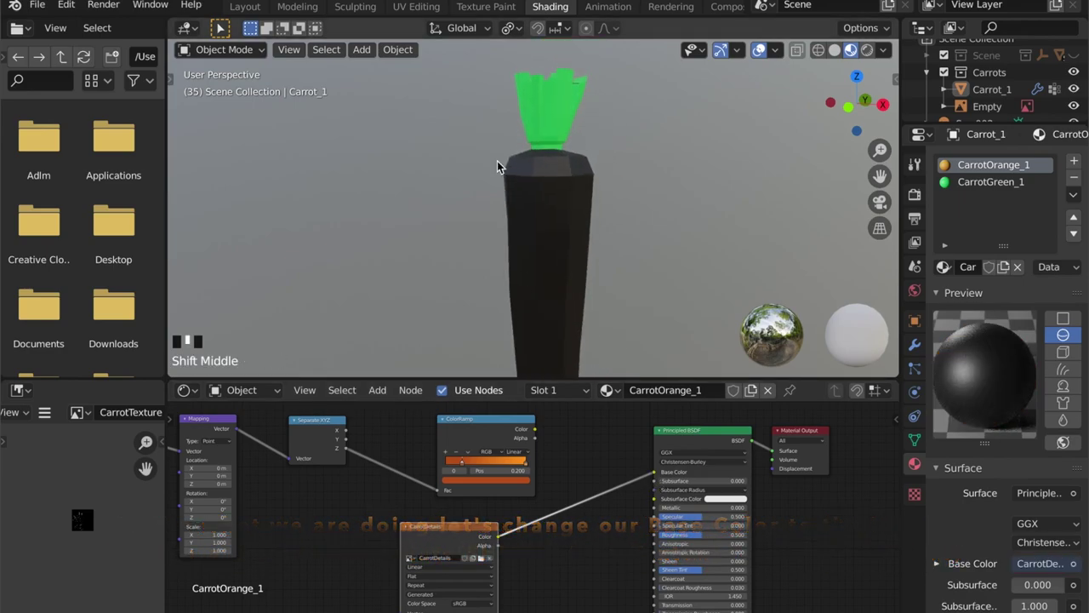
pyautogui.click(485, 6)
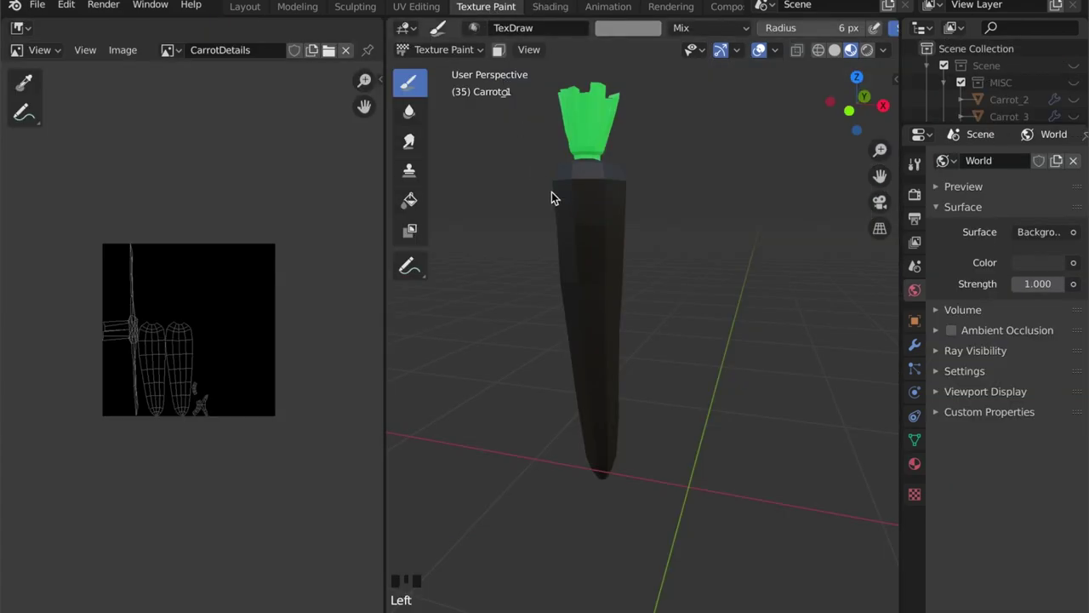
# Set the paint brush radius to 5 px, undoing a test stroke.
pyautogui.moveTo(594, 194)
pyautogui.mouseDown(button='middle')
pyautogui.moveTo(590, 243)
pyautogui.moveTo(583, 204)
pyautogui.mouseUp(button='middle')
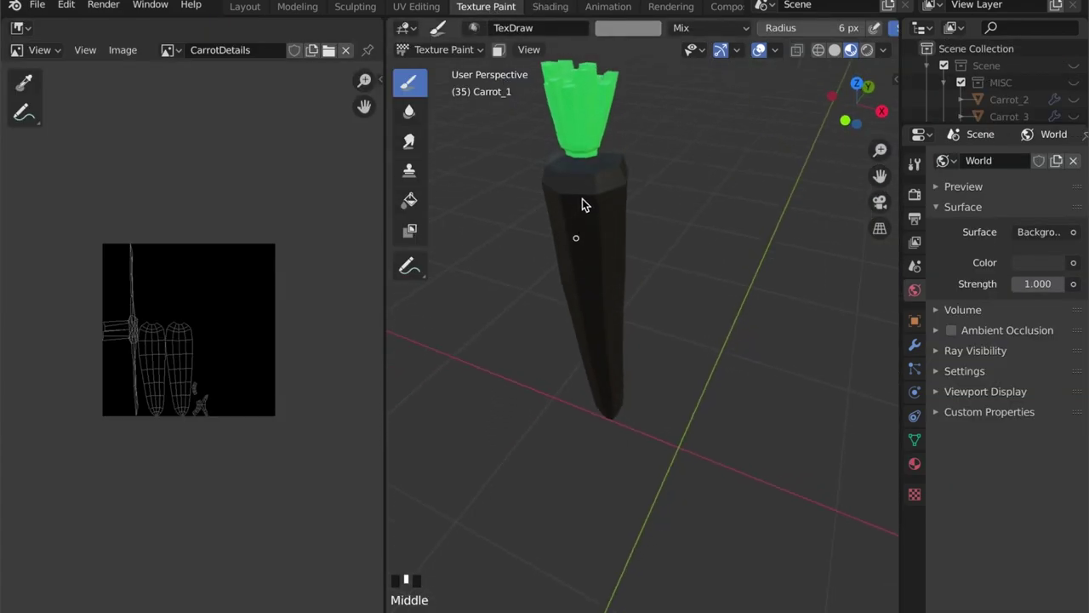
pyautogui.rightClick(579, 195)
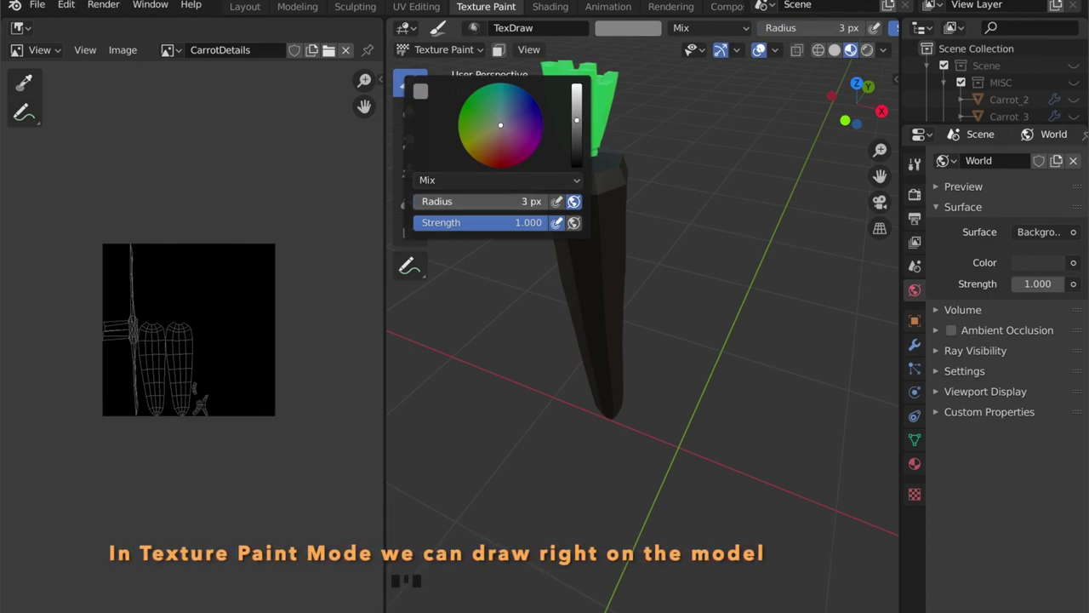
pyautogui.moveTo(479, 201); pyautogui.dragTo(479, 207)
pyautogui.click(488, 202)
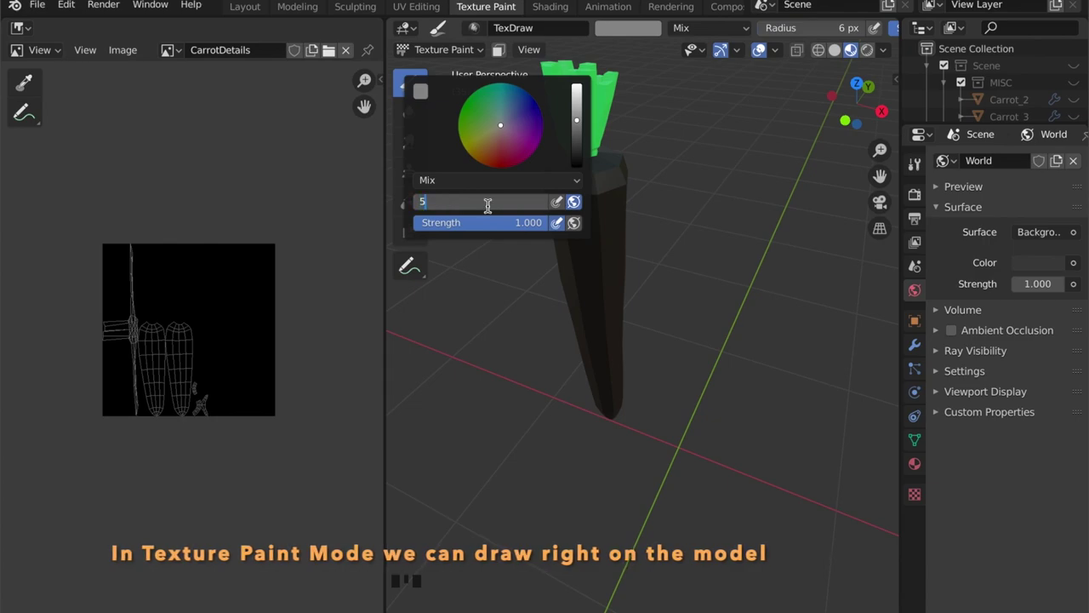
pyautogui.press('Return')
pyautogui.click(511, 292)
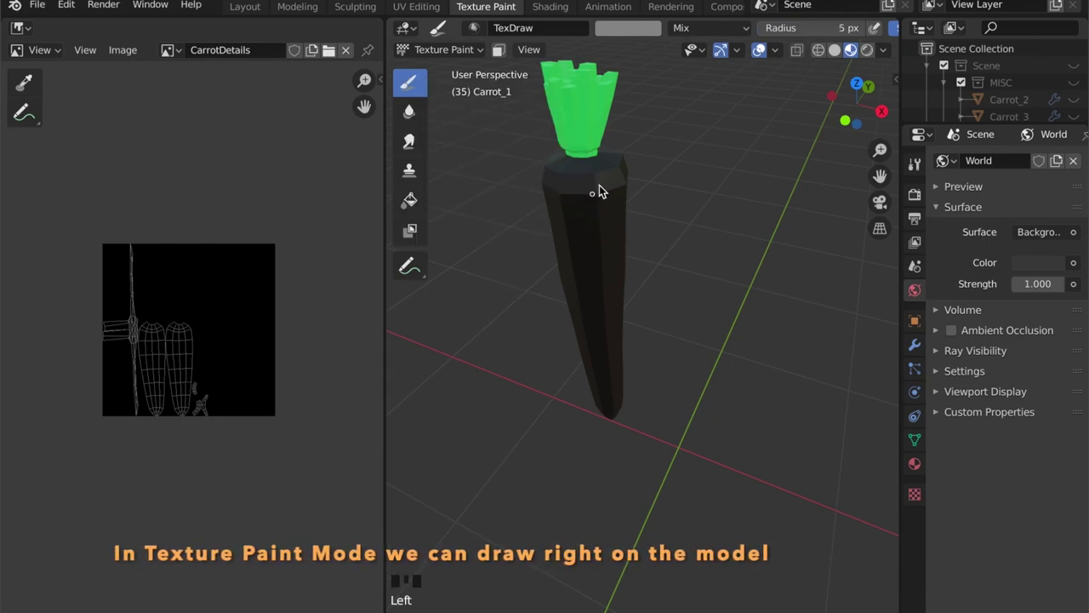
pyautogui.moveTo(593, 182); pyautogui.dragTo(590, 236)
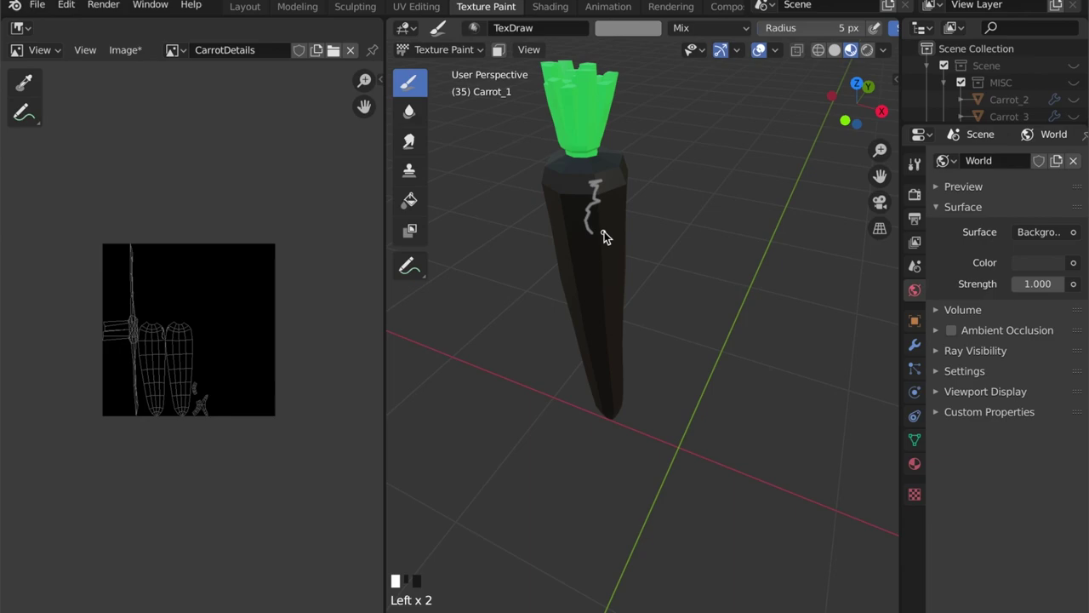
pyautogui.hotkey('ctrl', 'z')
# Paint the first white dashes on the carrot body, turning the view to reach each side.
pyautogui.scroll(3, 604, 208)
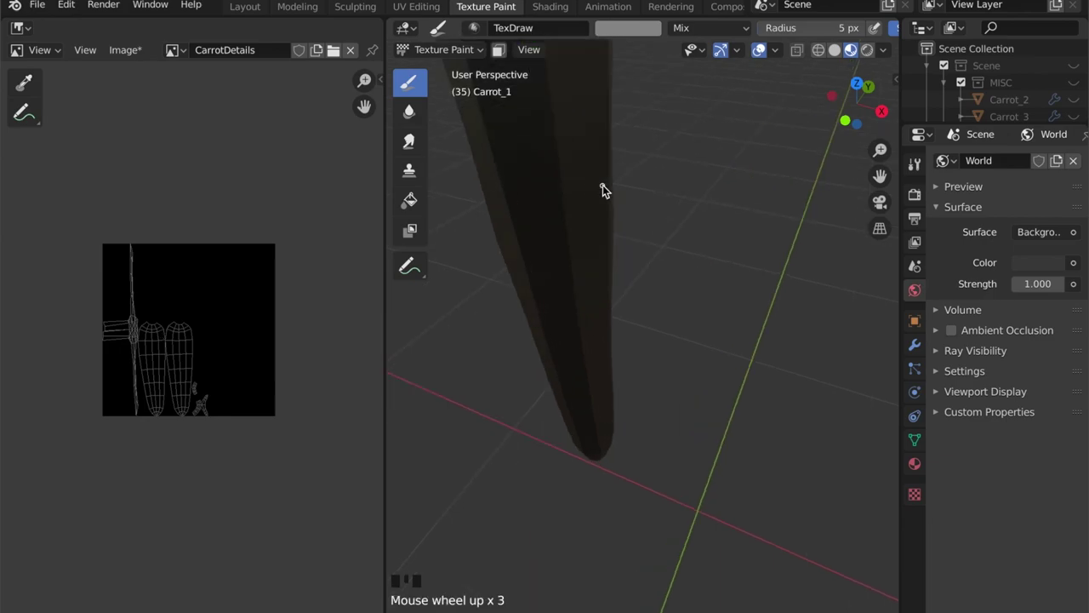
pyautogui.moveTo(603, 185)
pyautogui.keyDown('shift'); pyautogui.mouseDown(button='middle')
pyautogui.moveTo(650, 284)
pyautogui.moveTo(647, 308)
pyautogui.mouseUp(button='middle'); pyautogui.keyUp('shift')
pyautogui.moveTo(601, 182); pyautogui.dragTo(787, 236, button='middle')
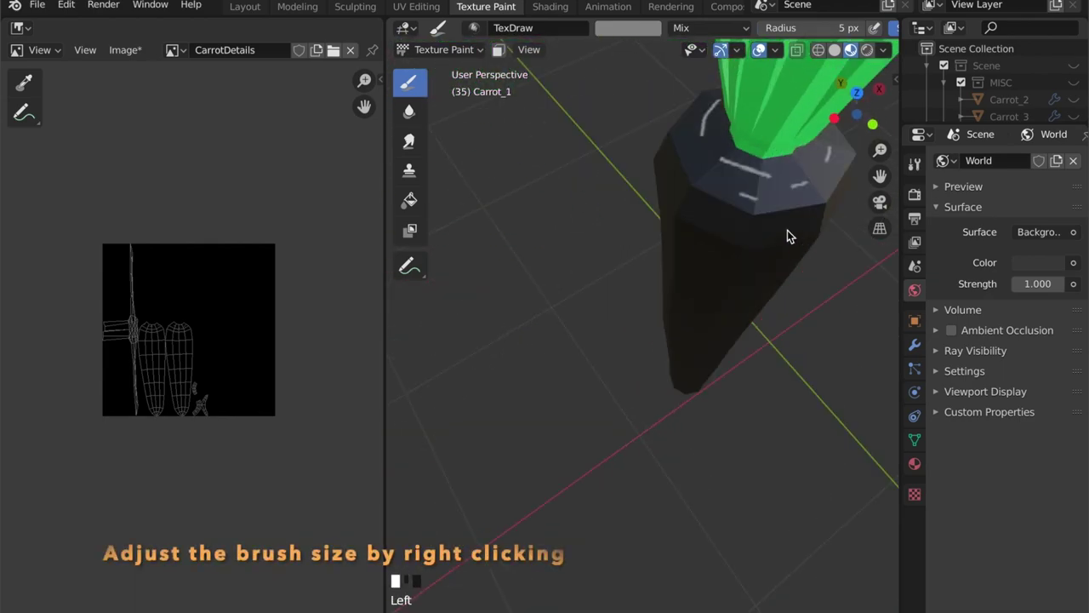
pyautogui.scroll(-4, 787, 236)
pyautogui.click(680, 360)
pyautogui.click(680, 360)
pyautogui.moveTo(681, 360); pyautogui.dragTo(702, 290, button='middle')
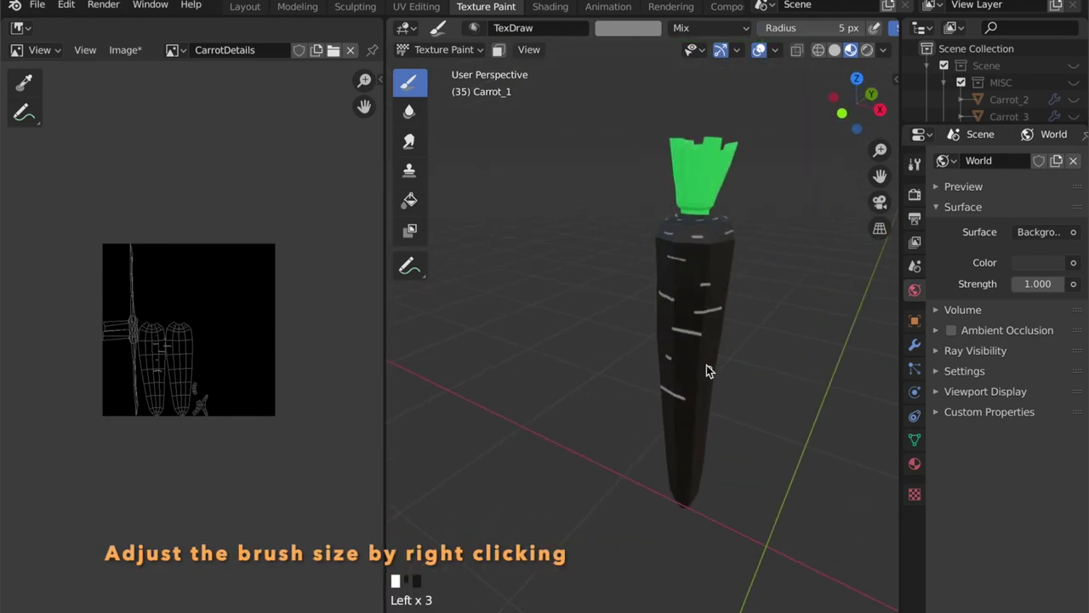
pyautogui.keyDown('shift'); pyautogui.moveTo(706, 370); pyautogui.dragTo(676, 299, button='middle'); pyautogui.keyUp('shift')
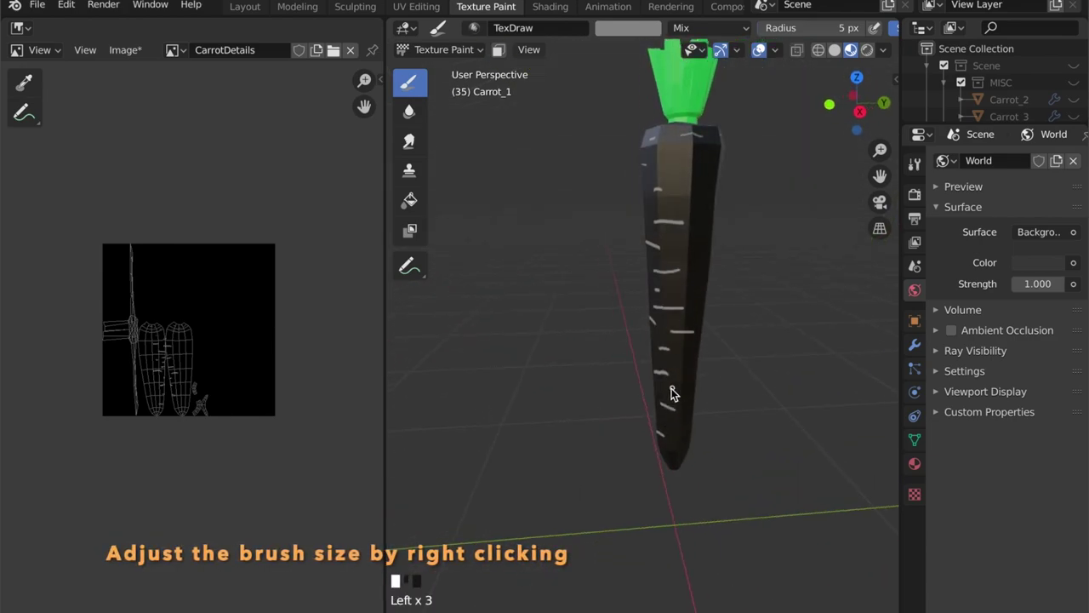
pyautogui.moveTo(713, 415); pyautogui.dragTo(654, 214, button='middle')
pyautogui.moveTo(660, 268); pyautogui.dragTo(632, 231, button='middle')
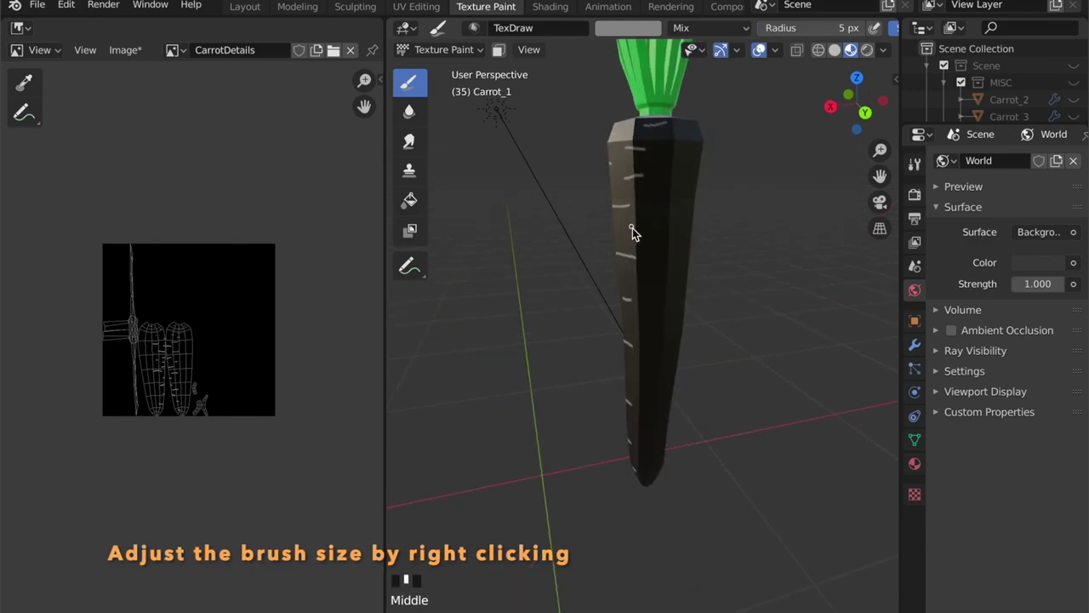
pyautogui.moveTo(649, 333); pyautogui.dragTo(645, 206, button='middle')
# Paint more short white dashes around the remaining sides of the carrot body.
pyautogui.click(615, 308)
pyautogui.click(636, 365)
pyautogui.moveTo(615, 309)
pyautogui.mouseDown(button='middle')
pyautogui.moveTo(637, 365)
pyautogui.moveTo(630, 414)
pyautogui.moveTo(617, 136)
pyautogui.mouseUp(button='middle')
pyautogui.click(612, 120)
pyautogui.moveTo(639, 228); pyautogui.dragTo(630, 84, button='middle')
pyautogui.click(661, 152)
pyautogui.click(630, 85)
pyautogui.scroll(-4, 671, 266)
pyautogui.moveTo(671, 268); pyautogui.dragTo(565, 196, button='middle')
pyautogui.scroll(-3, 580, 103)
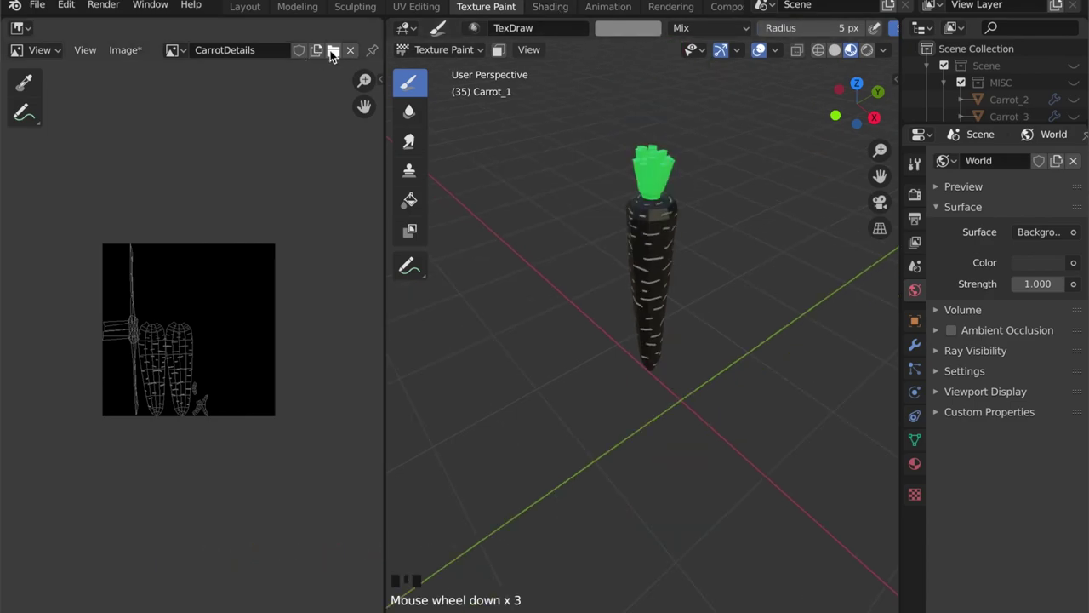
pyautogui.click(125, 50)
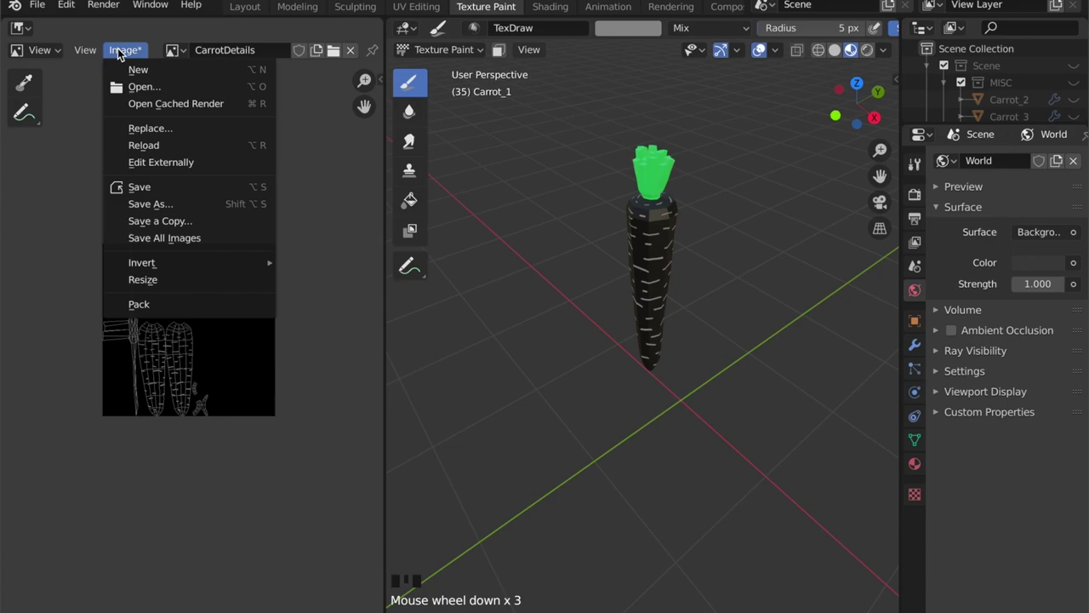
# Save the painted CarrotDetails texture to an image file.
pyautogui.click(163, 186)
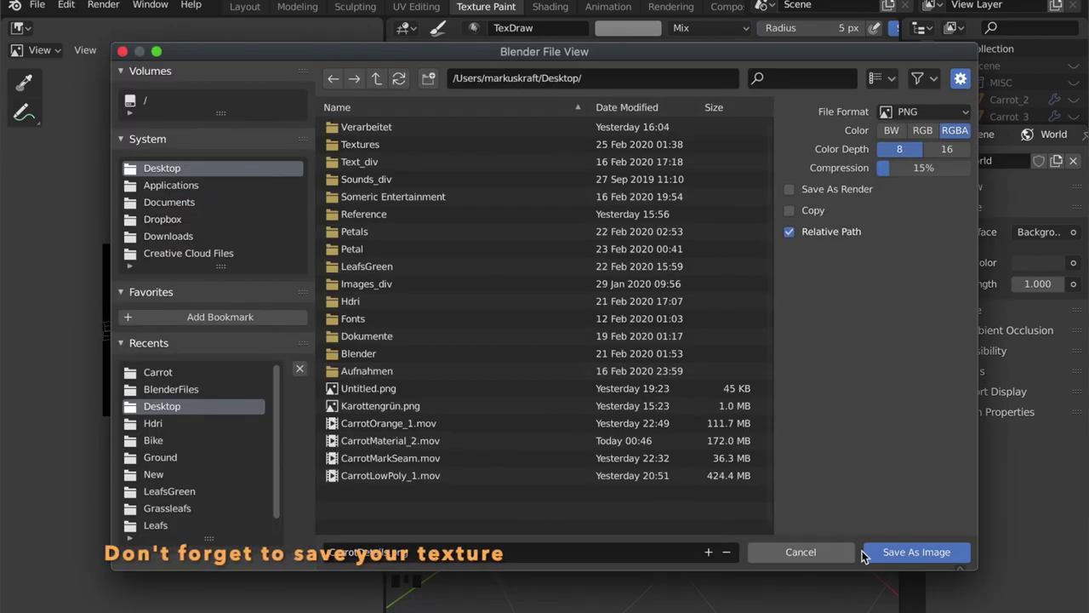
pyautogui.click(883, 555)
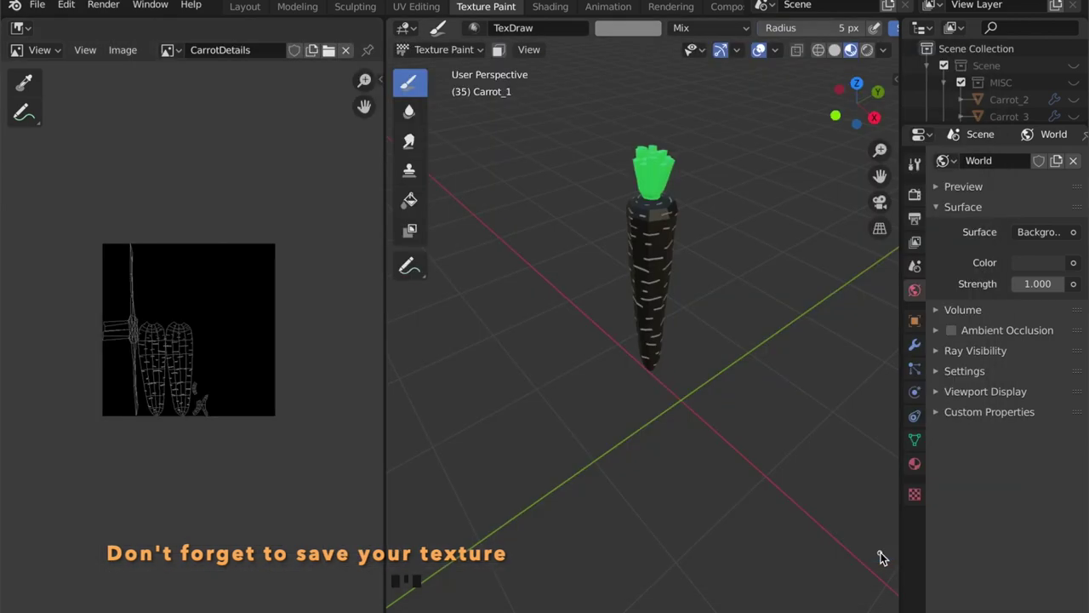
pyautogui.click(550, 7)
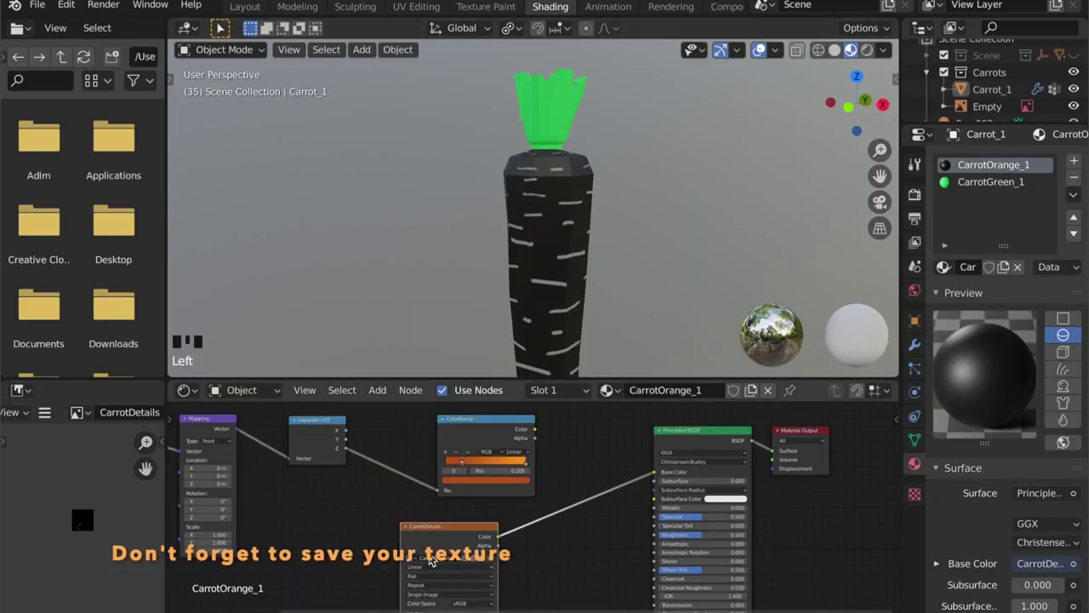
# Unlink CarrotDetails from Base Color and reconnect the ColorRamp Color output there.
pyautogui.scroll(-2, 493, 568)
pyautogui.hscroll(3, 500, 570)
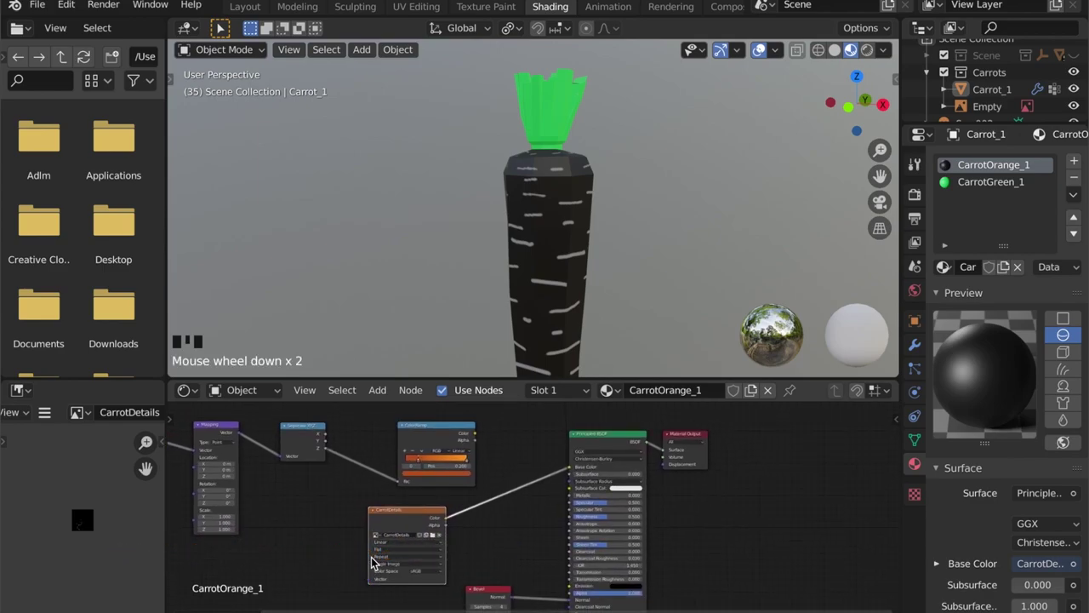
pyautogui.scroll(-1, 494, 527)
pyautogui.moveTo(581, 460); pyautogui.dragTo(511, 459)
pyautogui.click(487, 430)
pyautogui.moveTo(485, 422); pyautogui.dragTo(581, 457)
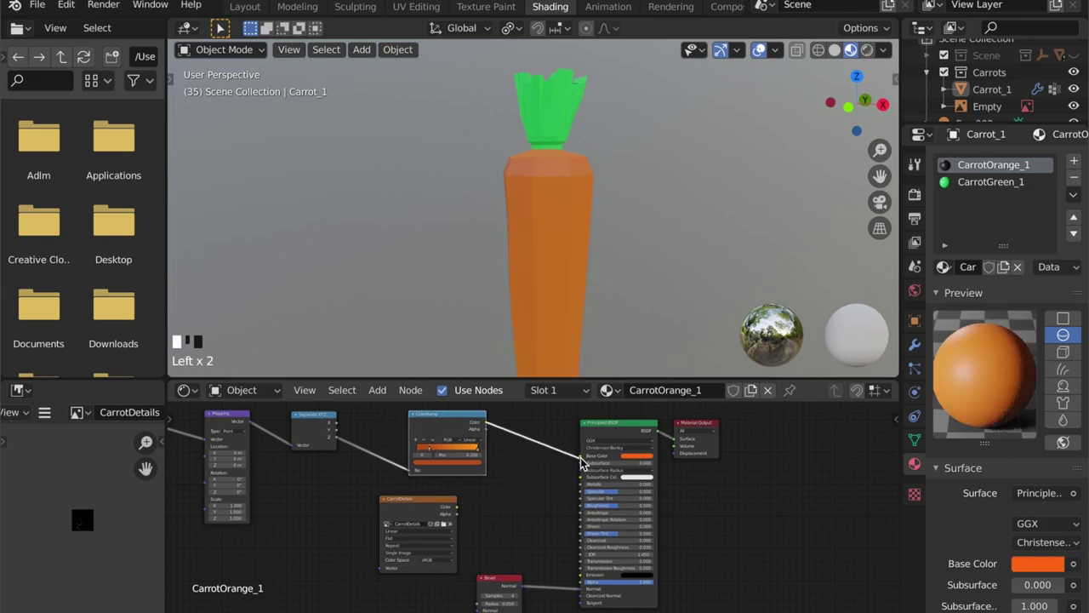
# Duplicate the Texture Coordinate and Mapping nodes and place the copies below the originals.
pyautogui.keyDown('shift'); pyautogui.moveTo(525, 497); pyautogui.dragTo(668, 480, button='middle'); pyautogui.keyUp('shift')
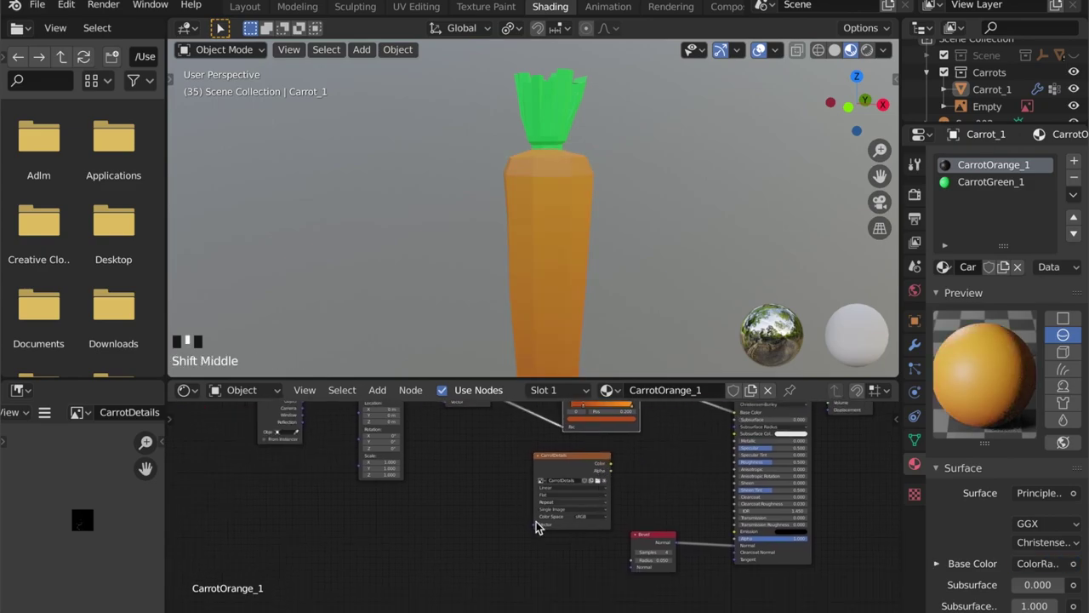
pyautogui.scroll(-2, 336, 543)
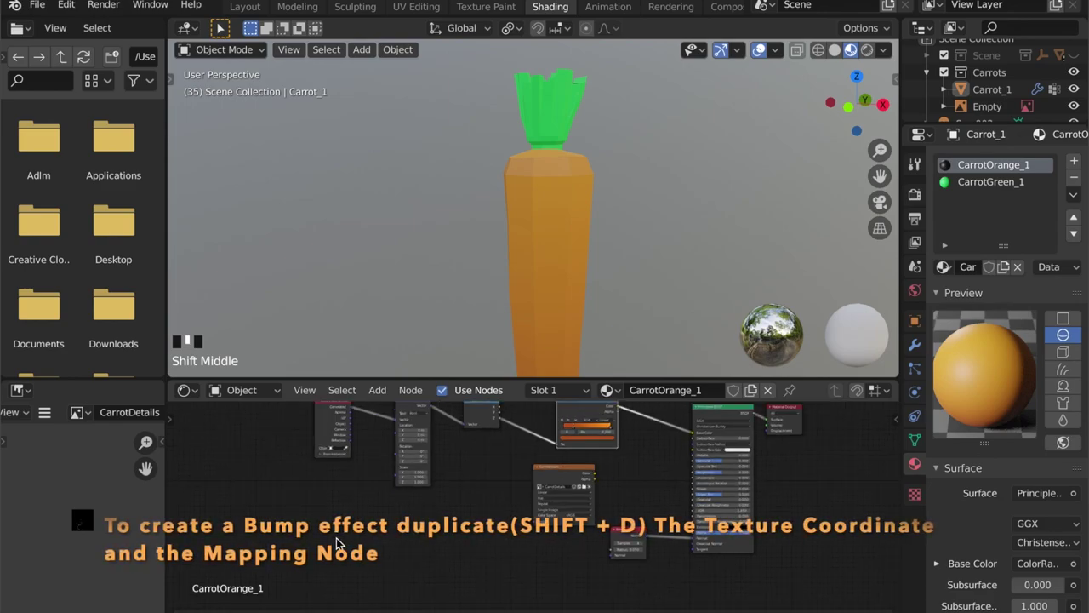
pyautogui.scroll(-1, 343, 478)
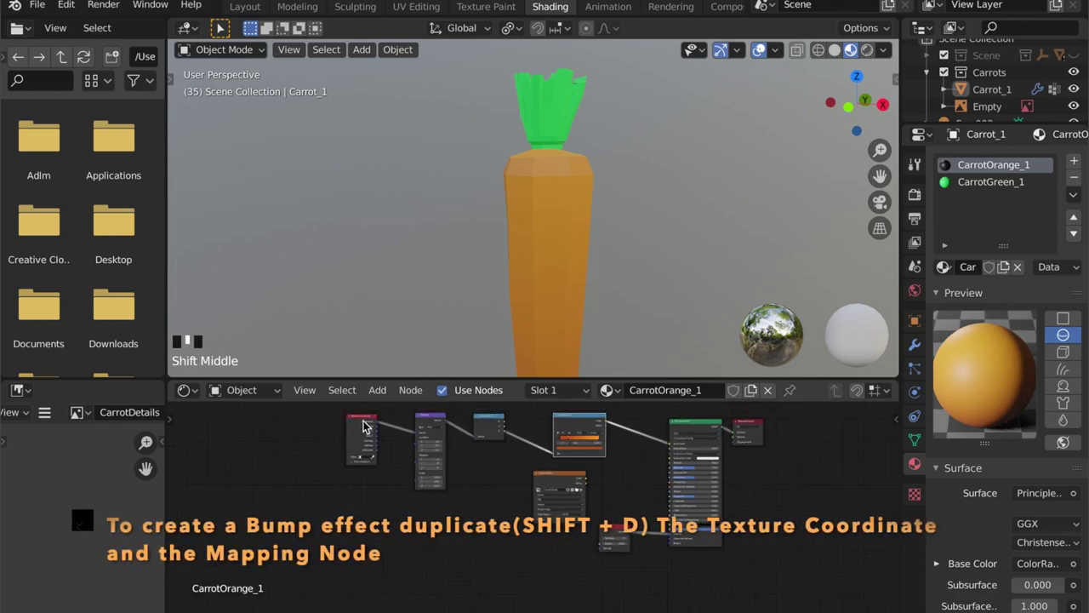
pyautogui.scroll(2, 364, 436)
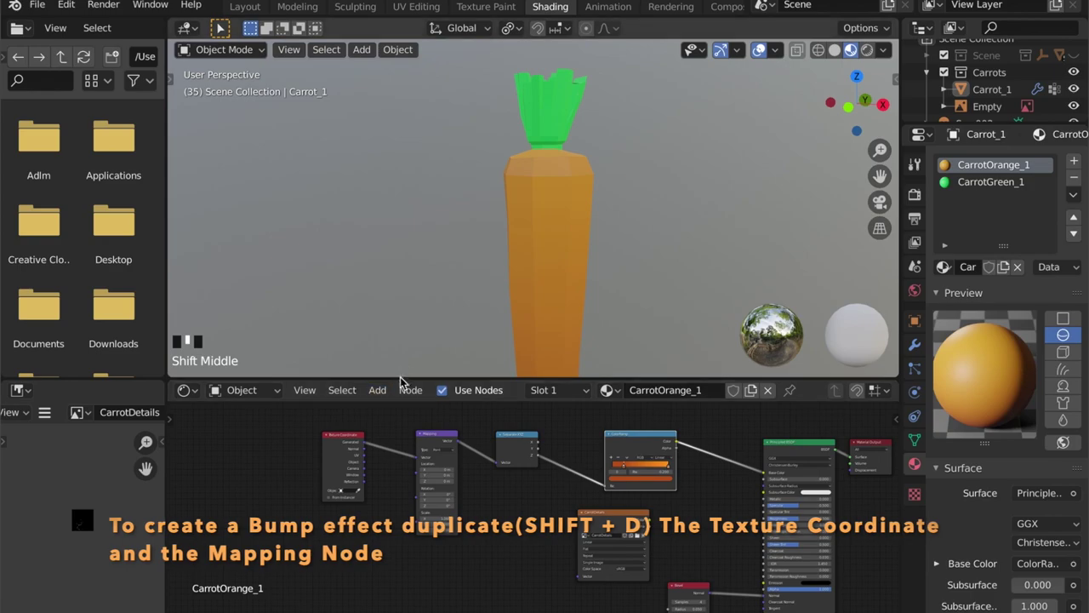
pyautogui.moveTo(399, 378); pyautogui.dragTo(406, 320)
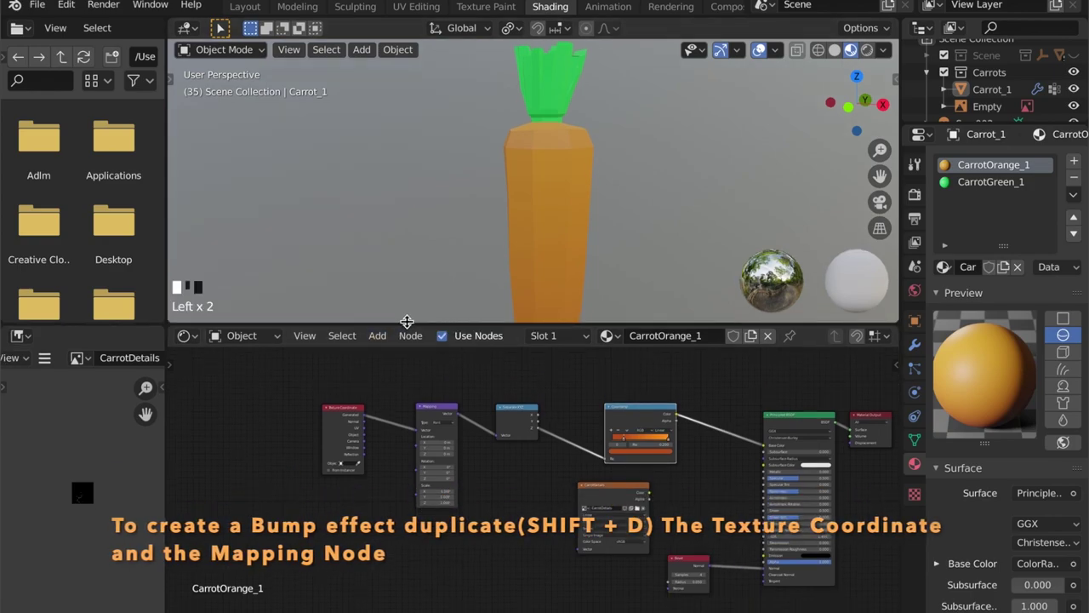
pyautogui.click(347, 410)
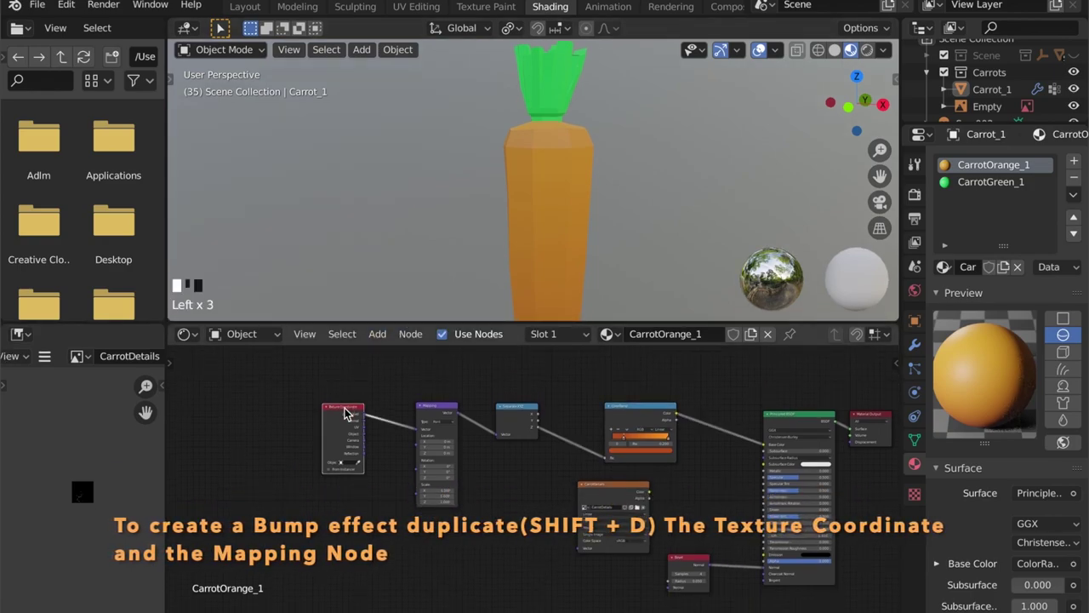
pyautogui.keyDown('shift'); pyautogui.click(434, 413); pyautogui.keyUp('shift')
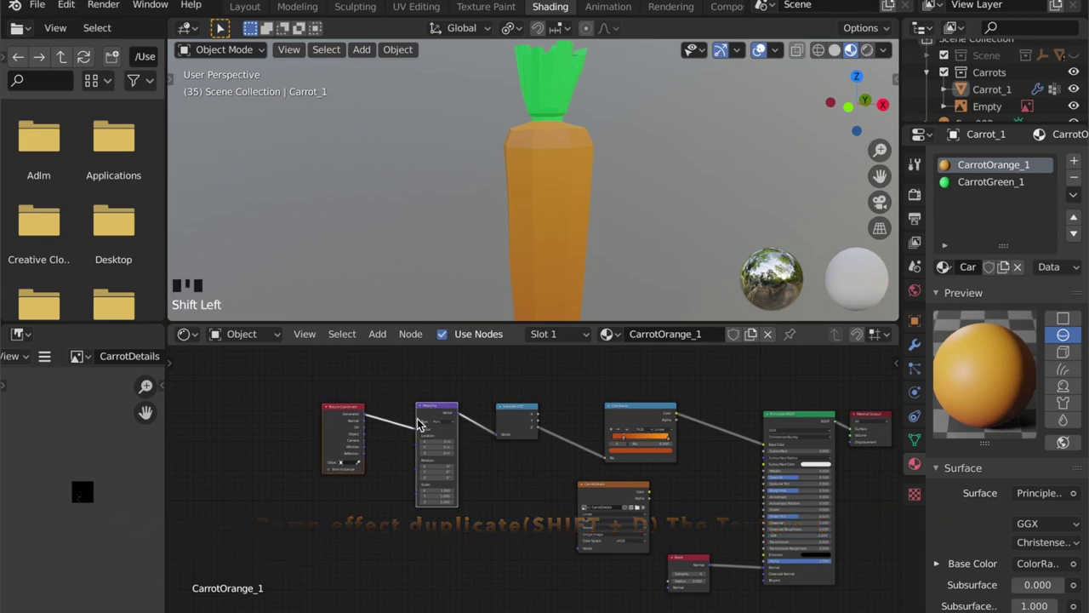
pyautogui.hotkey('shift', 'd')
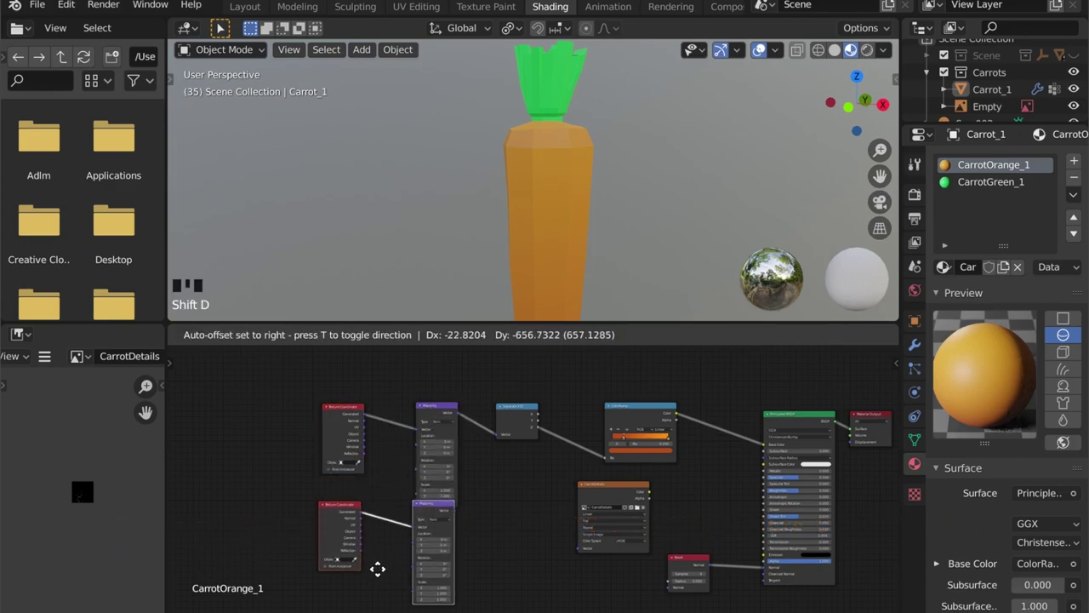
pyautogui.click(374, 599)
# Link UV into the copied Mapping node and move CarrotDetails beside it.
pyautogui.scroll(2, 363, 567)
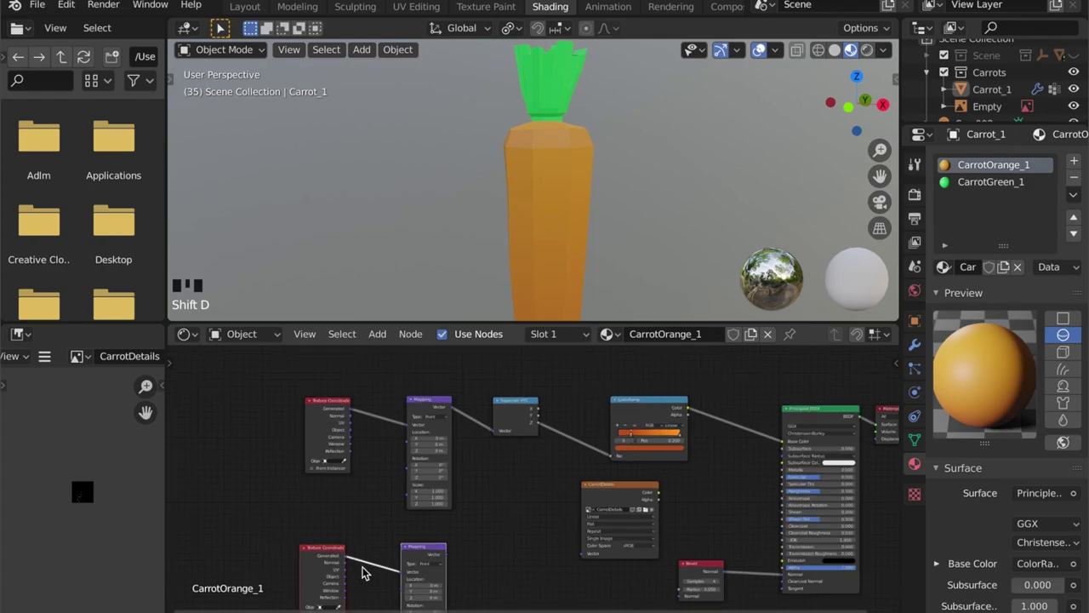
pyautogui.moveTo(363, 567); pyautogui.dragTo(396, 427, button='middle')
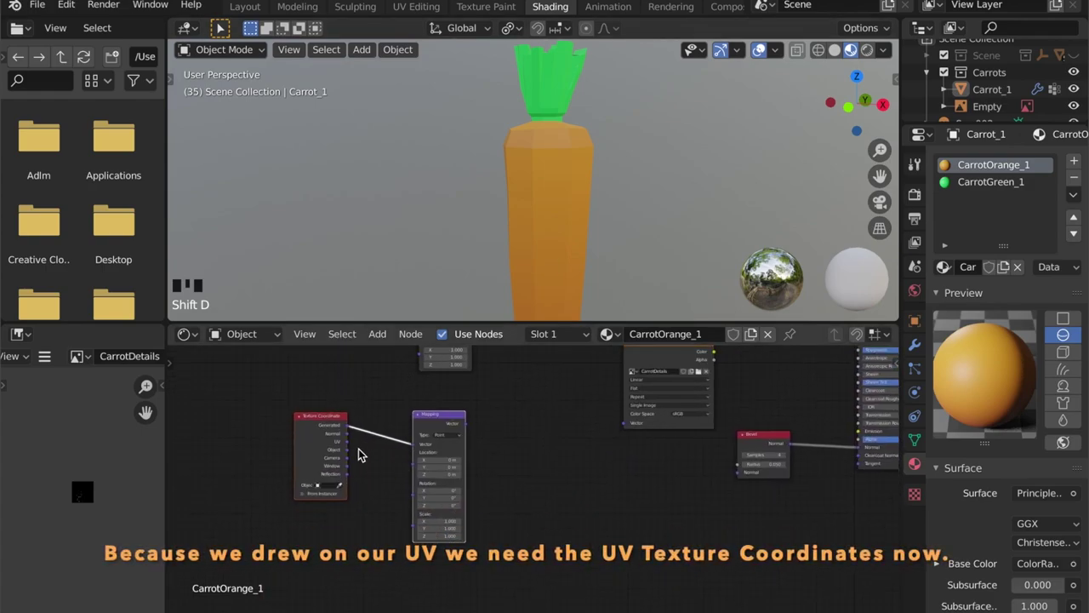
pyautogui.moveTo(346, 442); pyautogui.dragTo(418, 449)
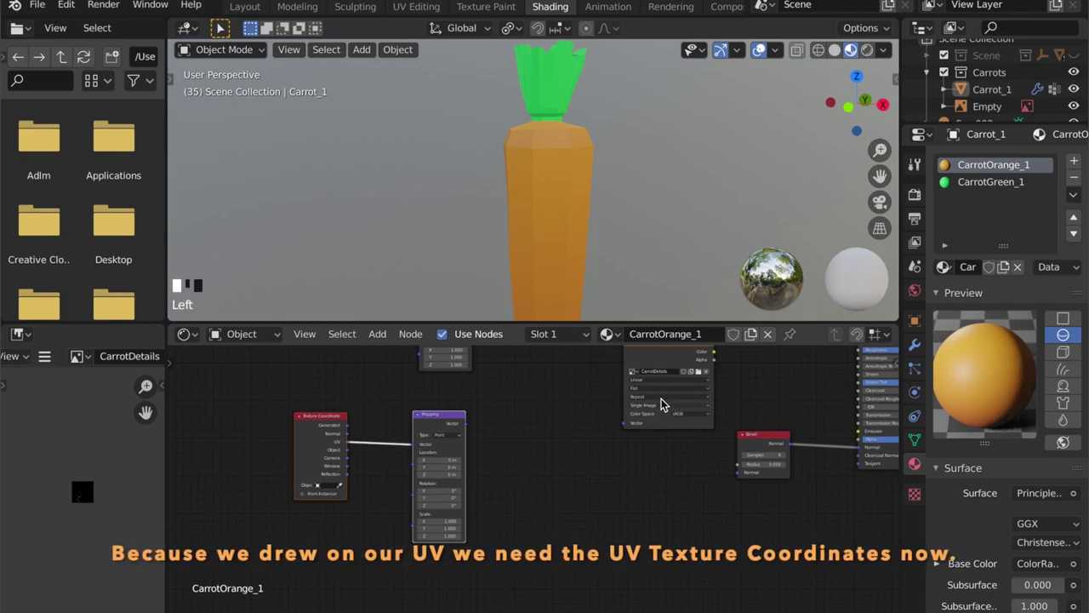
pyautogui.scroll(-1, 664, 395)
pyautogui.moveTo(653, 368); pyautogui.dragTo(553, 409)
pyautogui.click(504, 467)
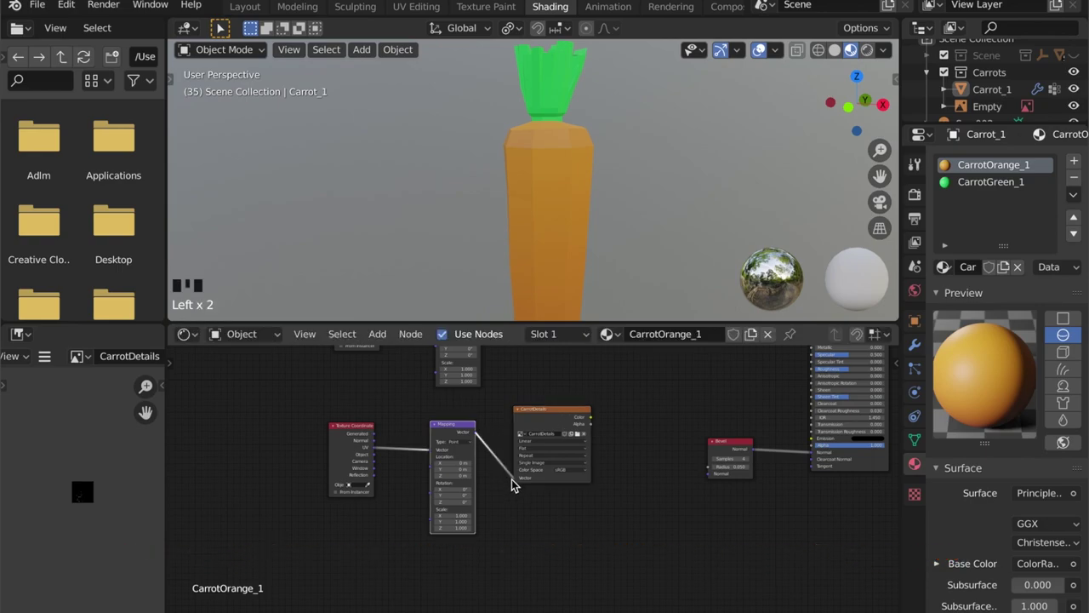
pyautogui.keyDown('shift'); pyautogui.moveTo(631, 461); pyautogui.dragTo(523, 489, button='middle'); pyautogui.keyUp('shift')
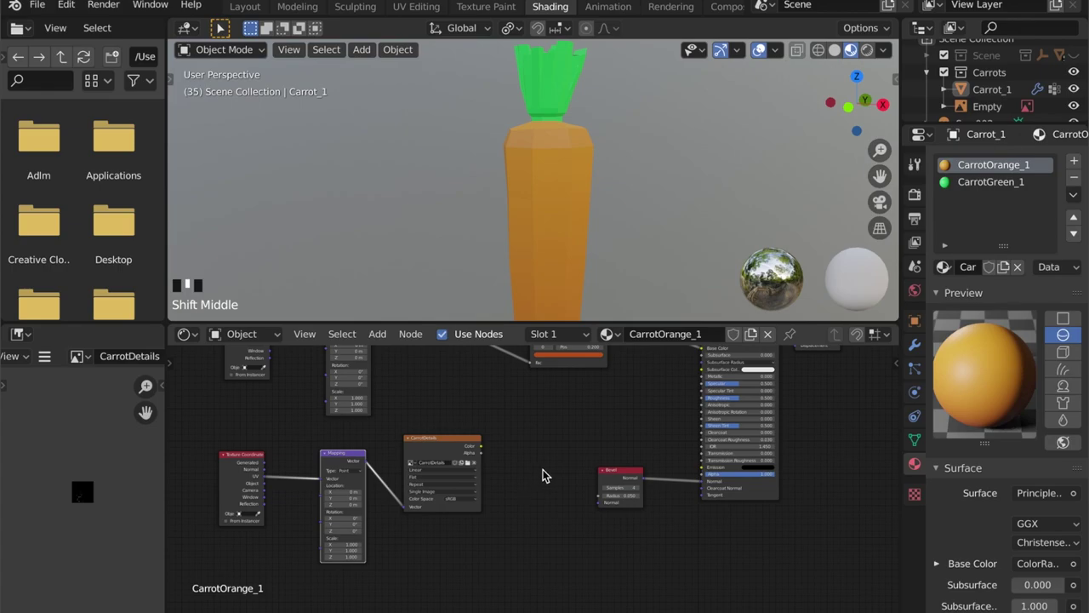
# Insert a Bump node on the Bevel-to-Normal link and feed CarrotDetails colour into its Height.
pyautogui.hotkey('shift', 'a')
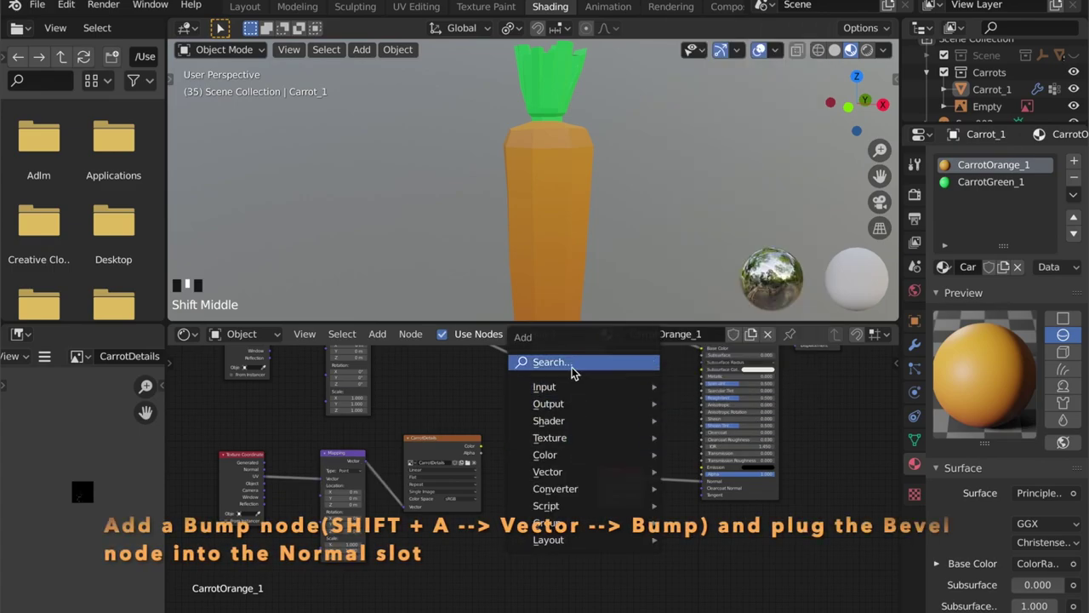
pyautogui.click(571, 372)
pyautogui.write('bum')
pyautogui.press('Return')
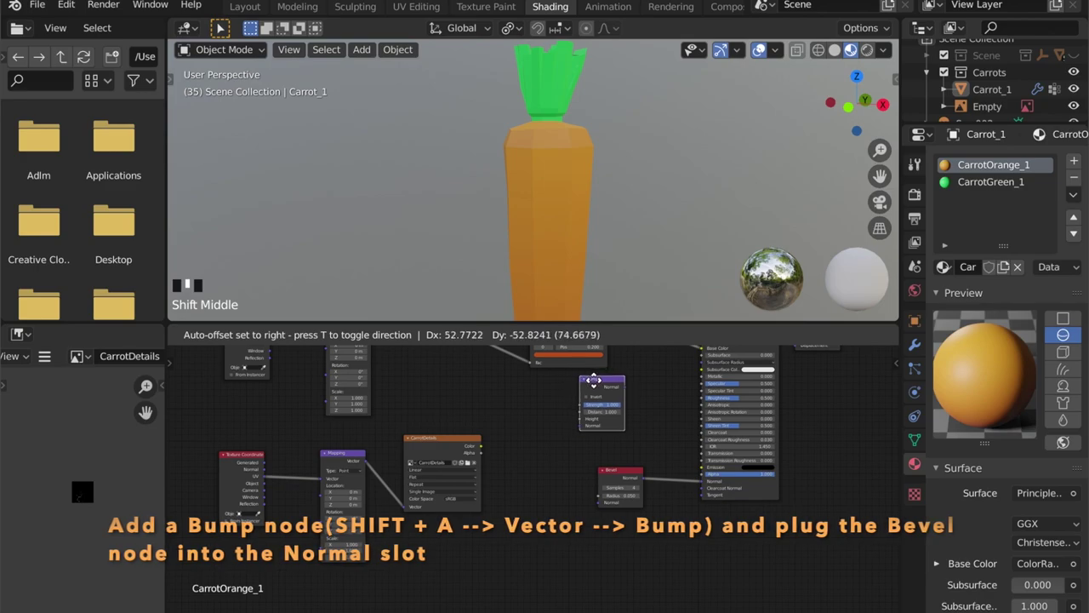
pyautogui.click(652, 433)
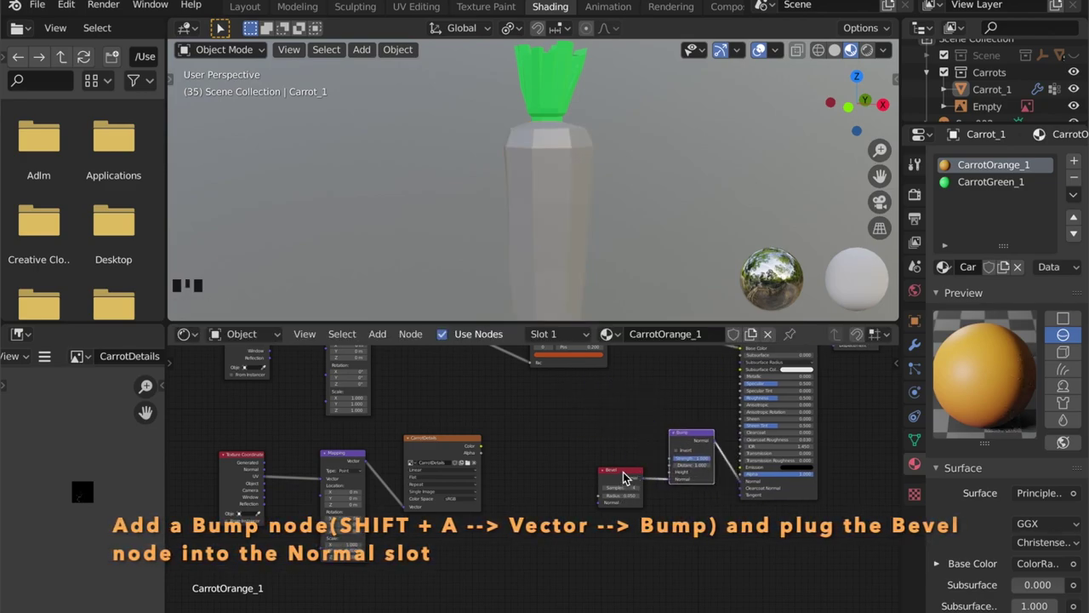
pyautogui.click(624, 476)
pyautogui.moveTo(624, 489); pyautogui.dragTo(631, 534)
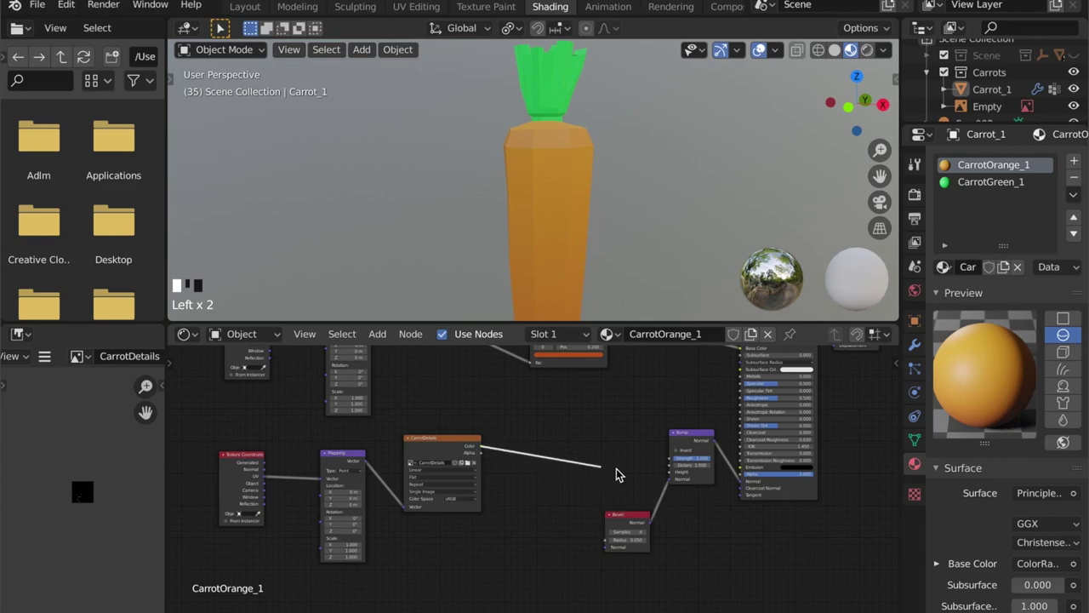
pyautogui.moveTo(650, 473); pyautogui.dragTo(670, 479)
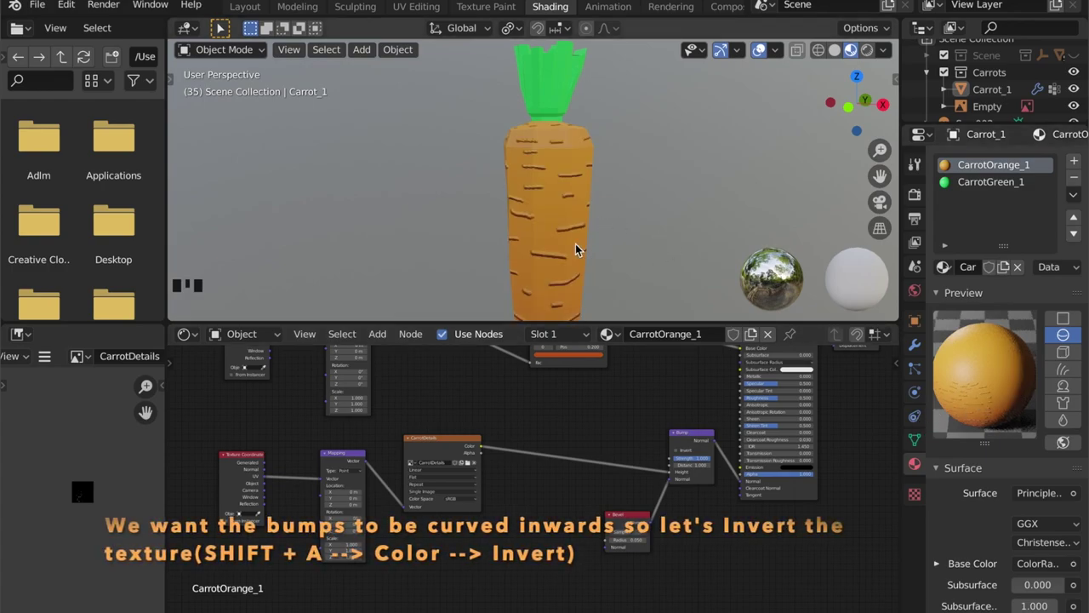
pyautogui.hotkey('shift', 'a')
# Insert an Invert node between CarrotDetails colour and Bump Height, then inspect the inward grooves.
pyautogui.click(526, 435)
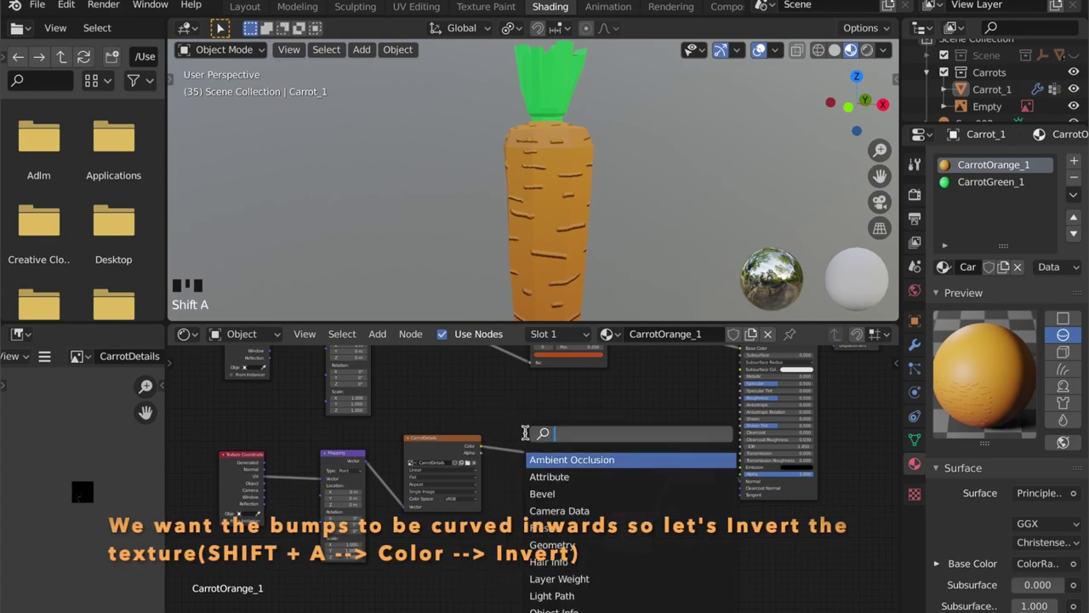
pyautogui.write('inver')
pyautogui.press('Return')
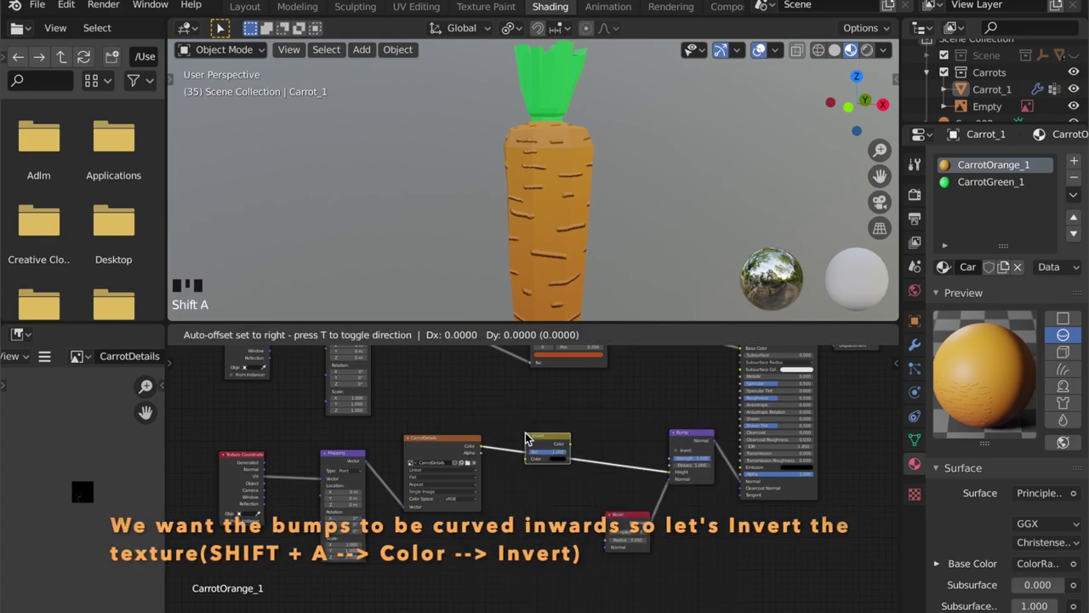
pyautogui.click(525, 439)
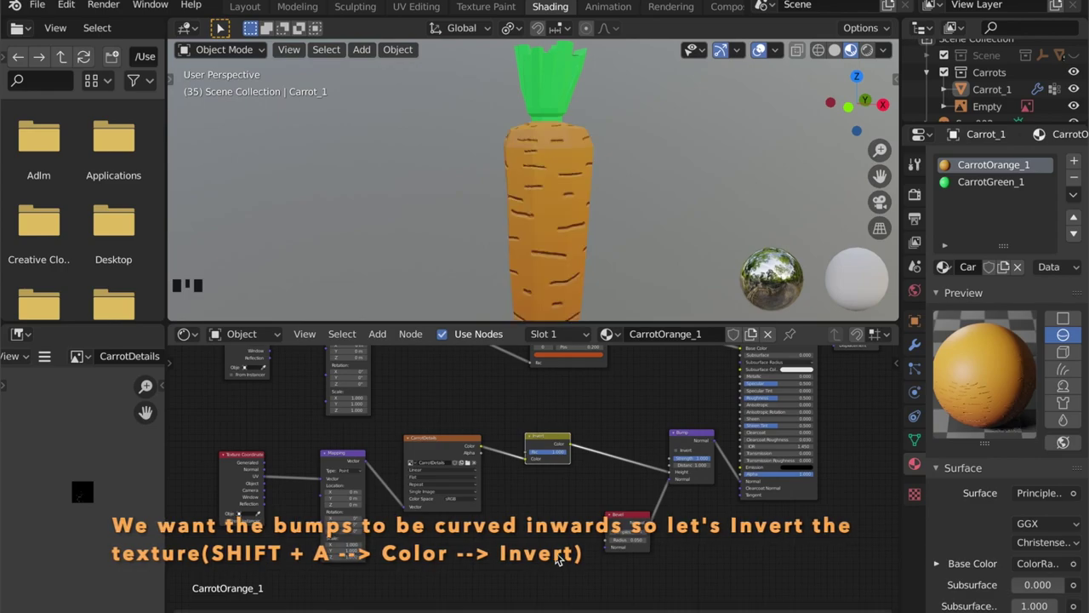
pyautogui.scroll(4, 578, 246)
pyautogui.moveTo(577, 246); pyautogui.dragTo(461, 220, button='middle')
pyautogui.scroll(-3, 463, 271)
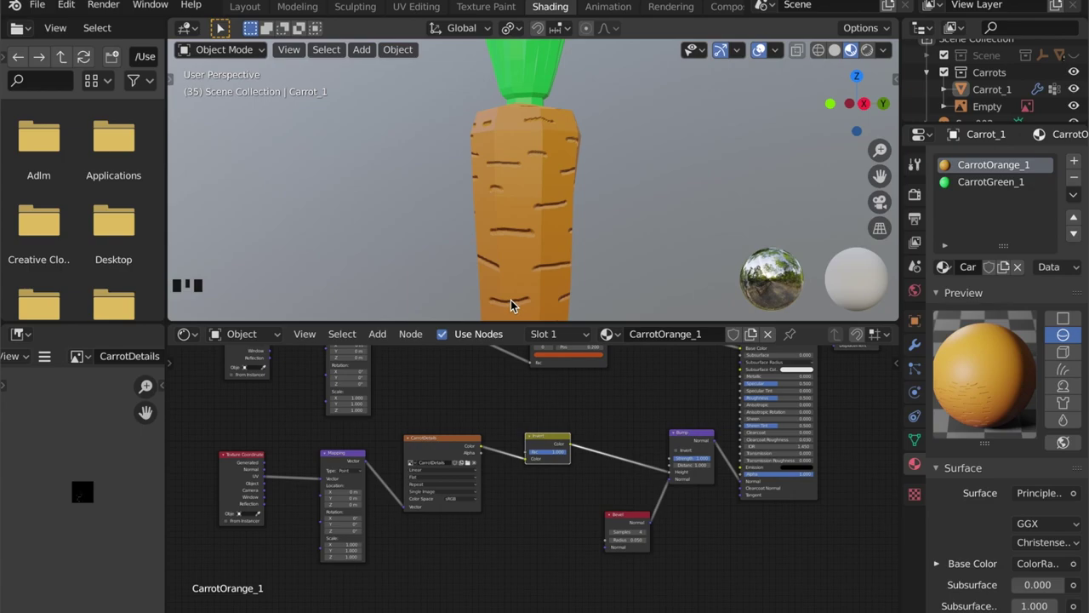
pyautogui.press('Home')
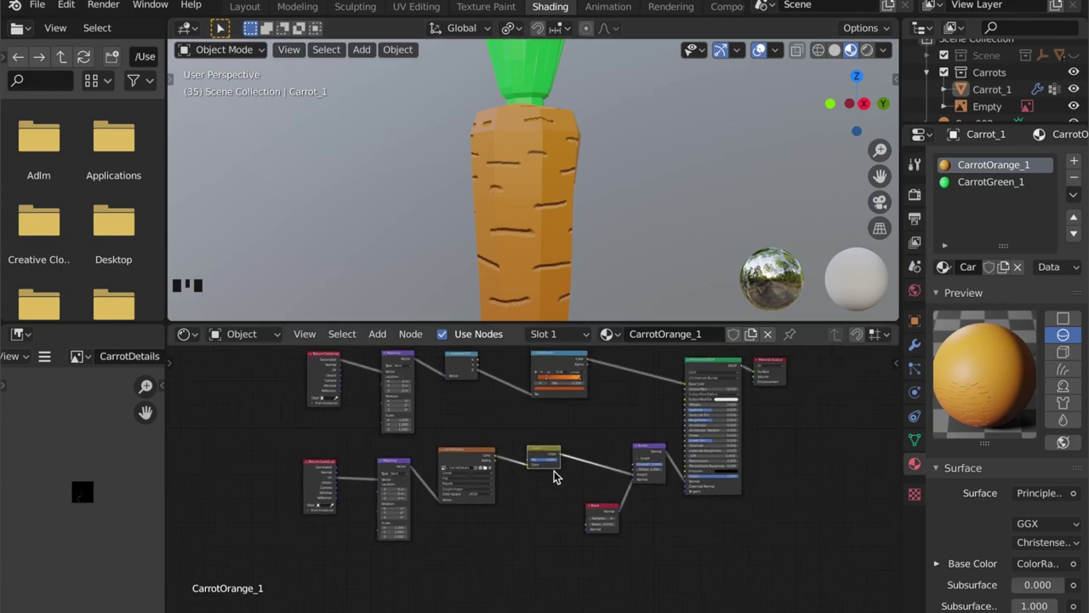
# Move the lower node row aside and insert a MixRGB node into the base colour link.
pyautogui.moveTo(292, 459); pyautogui.dragTo(586, 505)
pyautogui.press('g')
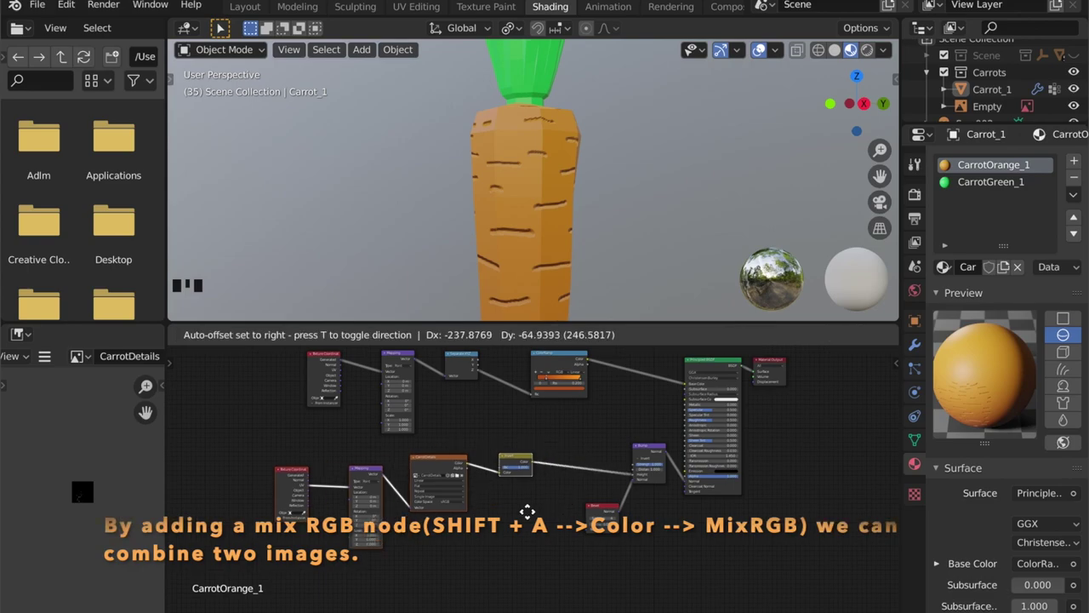
pyautogui.click(492, 528)
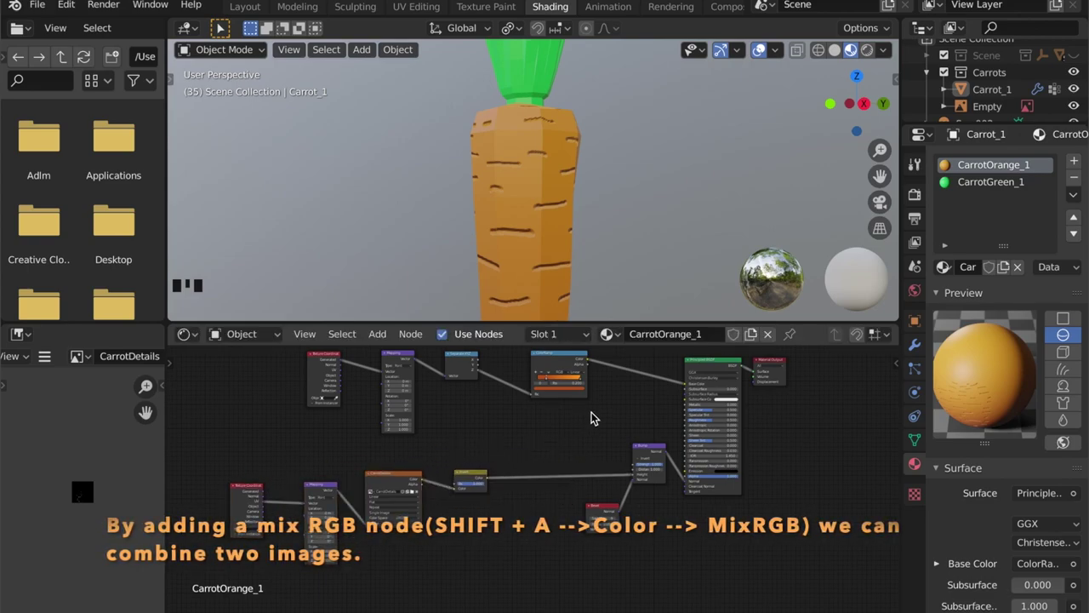
pyautogui.hotkey('shift', 'a')
pyautogui.click(591, 416)
pyautogui.write('mi')
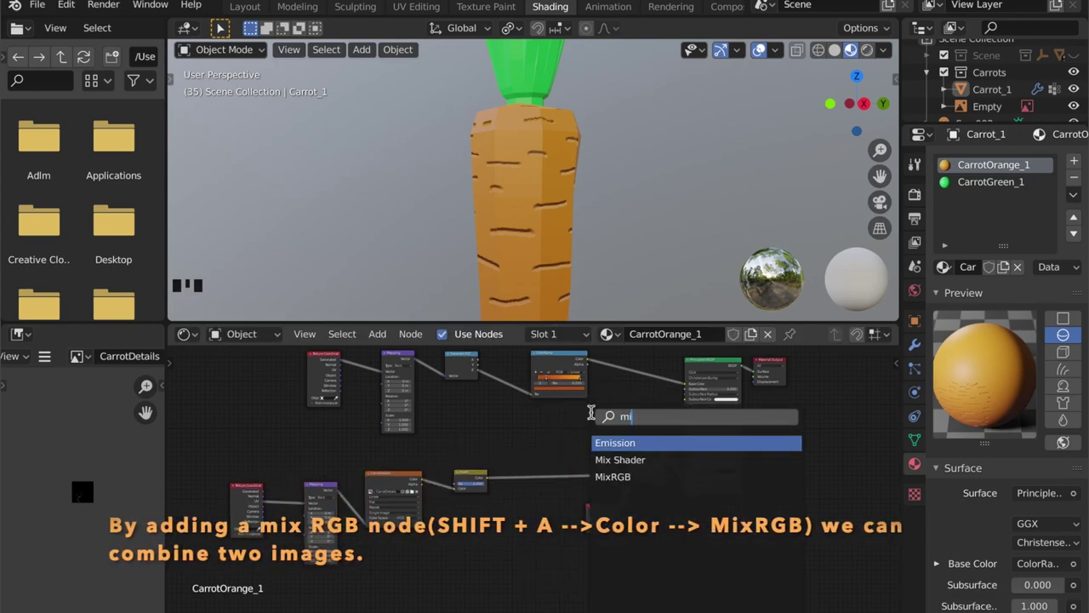
pyautogui.click(613, 476)
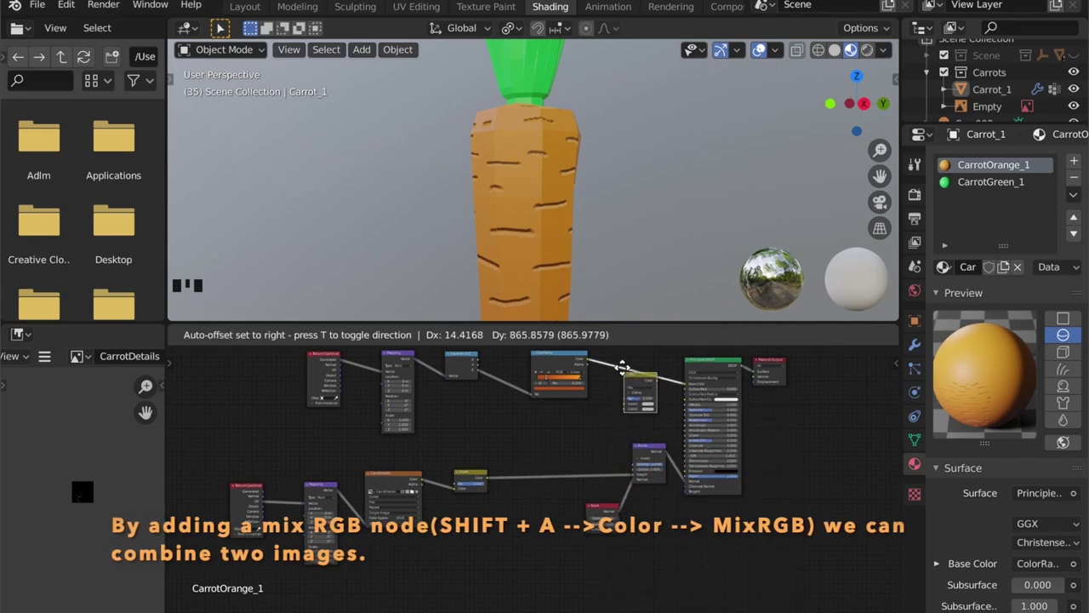
pyautogui.click(623, 368)
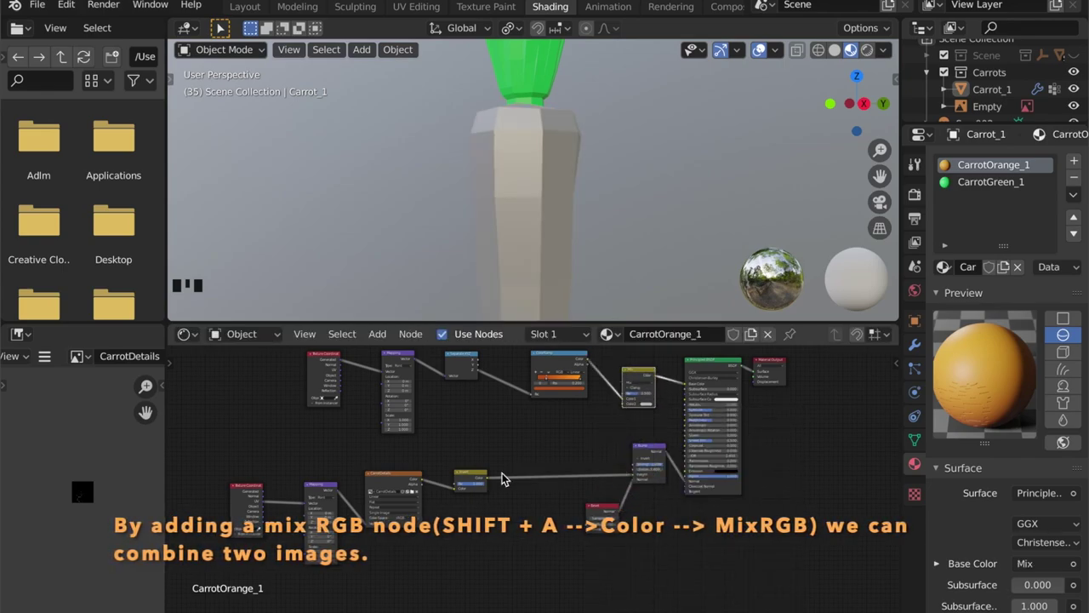
# Place the Invert node on the texture-to-Bump link and connect CarrotDetails Color to the Mix input.
pyautogui.click(483, 491)
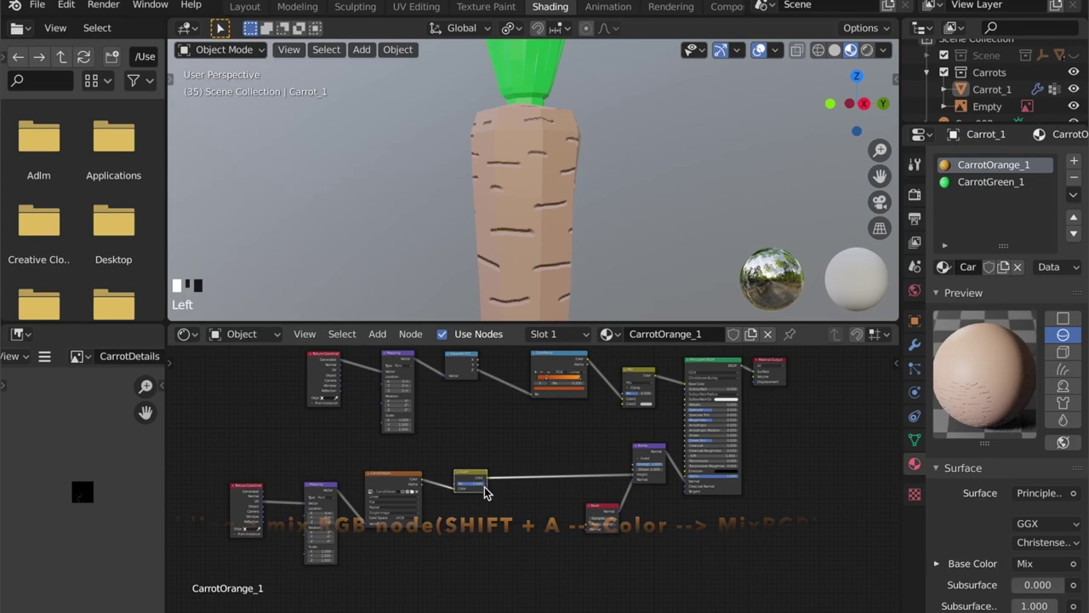
pyautogui.moveTo(484, 490); pyautogui.dragTo(477, 547)
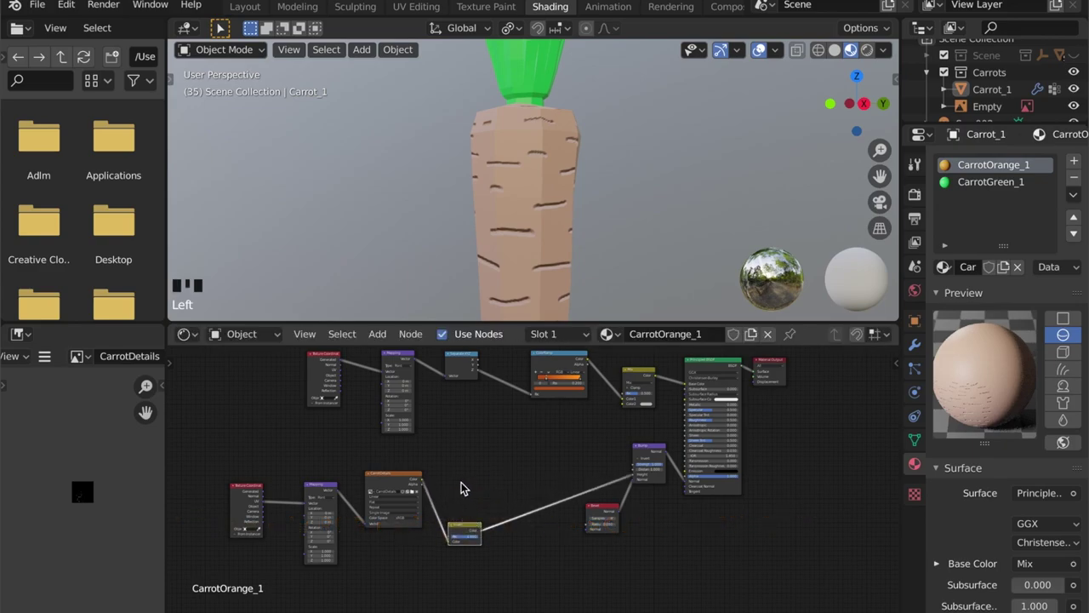
pyautogui.moveTo(426, 480); pyautogui.dragTo(465, 478)
pyautogui.click(417, 485)
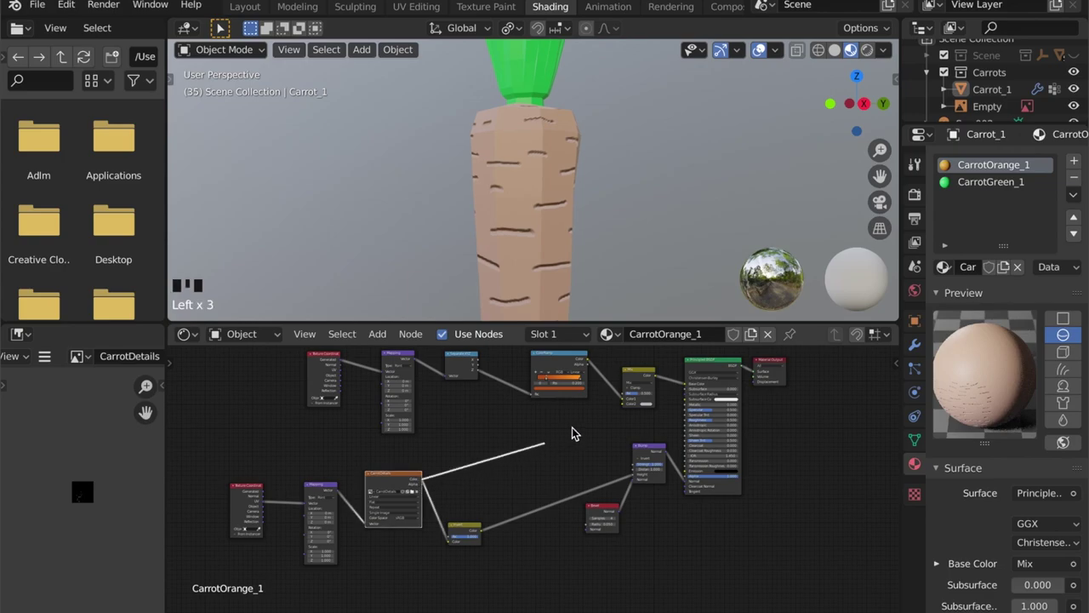
pyautogui.moveTo(573, 434); pyautogui.dragTo(625, 414)
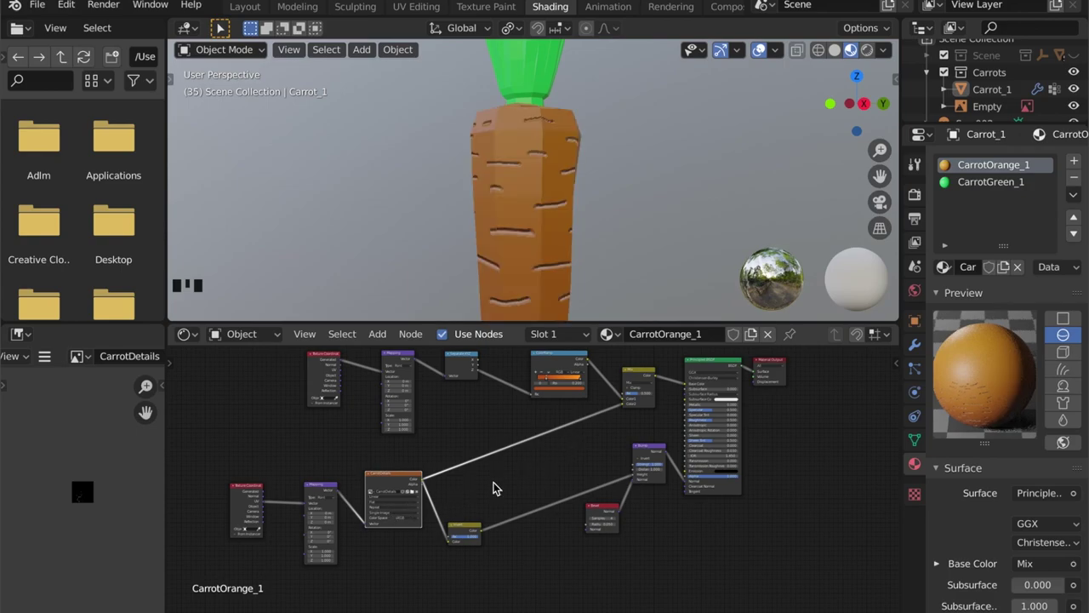
pyautogui.hotkey('shift', 'a')
# Insert a ColorRamp node on the link from the CarrotDetails texture to the Mix node.
pyautogui.click(488, 441)
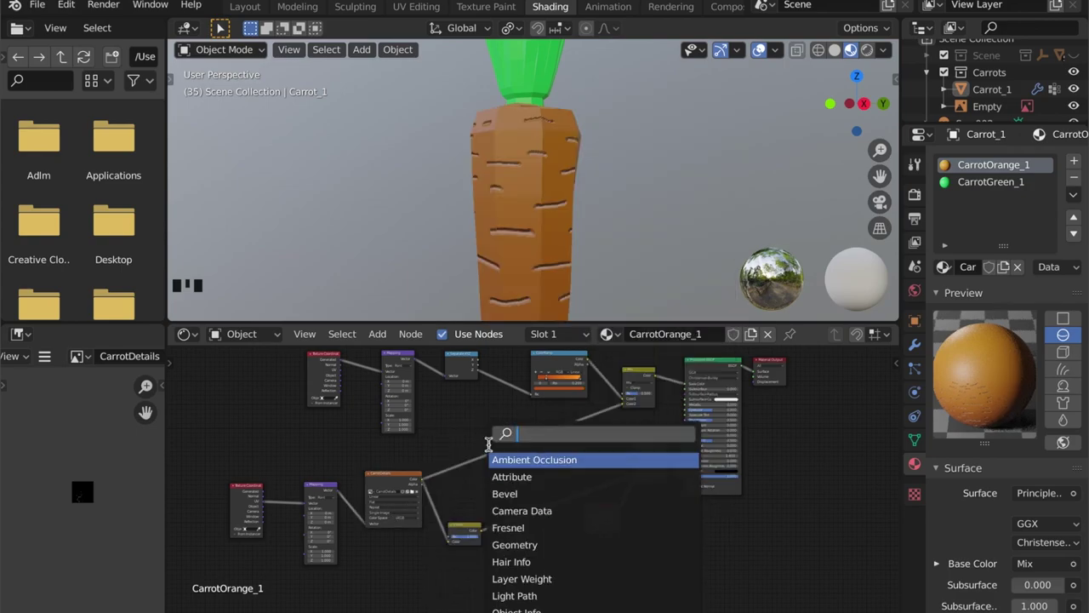
pyautogui.write('ramp')
pyautogui.click(521, 474)
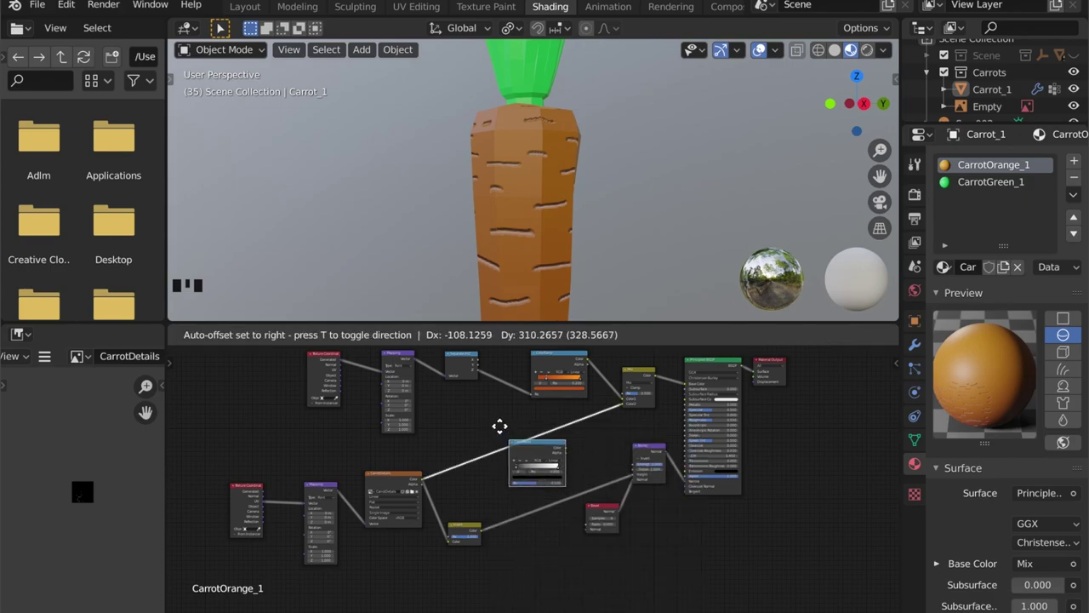
pyautogui.click(525, 444)
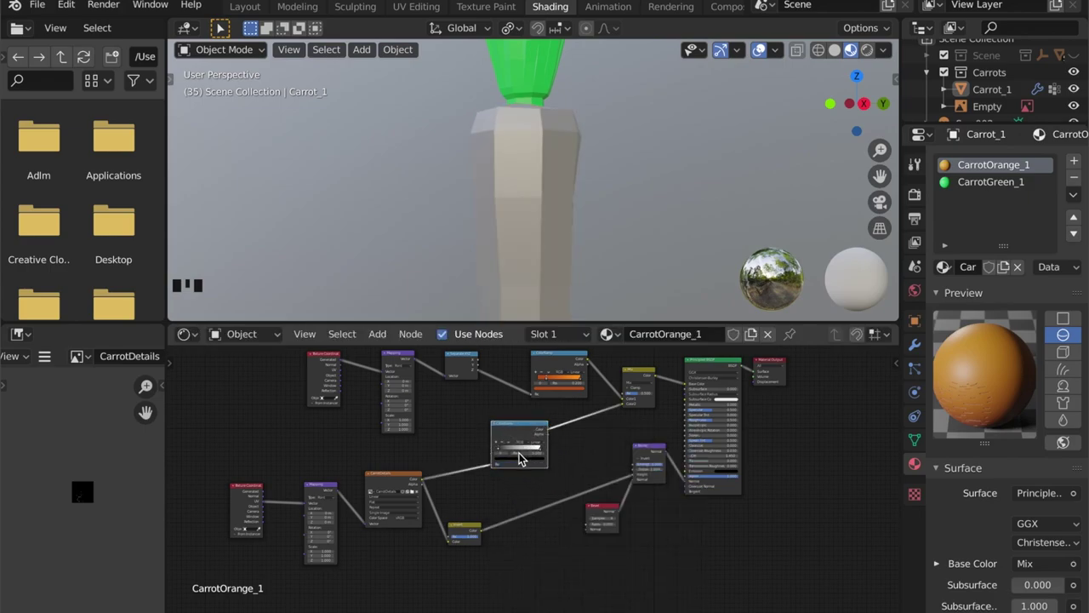
pyautogui.click(521, 428)
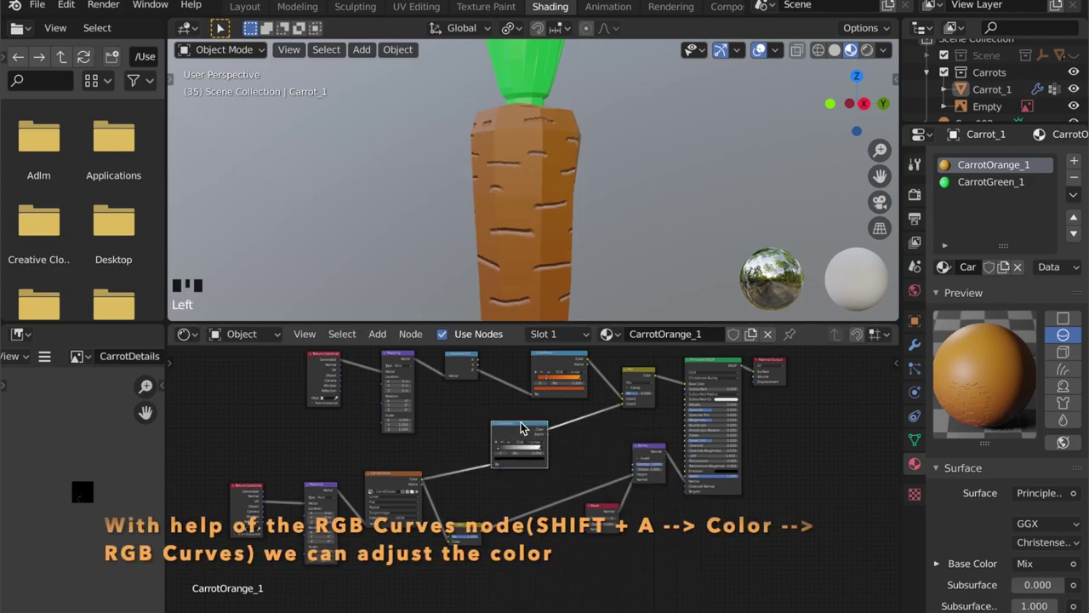
# Add an RGB Curves node and place it between the texture and the colour Mix.
pyautogui.hotkey('shift', 'a')
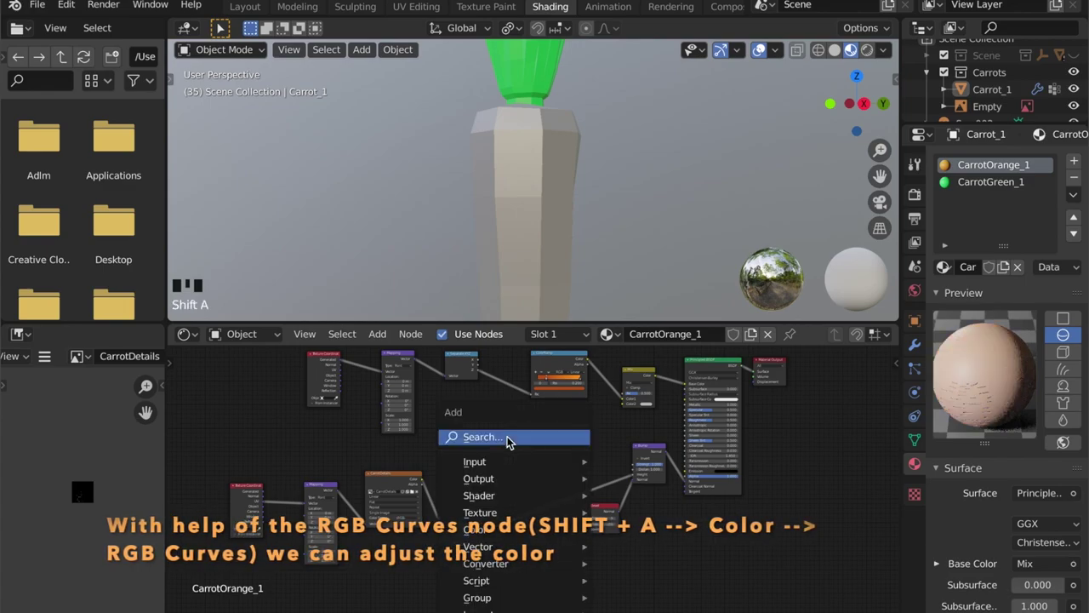
pyautogui.click(507, 437)
pyautogui.write('r')
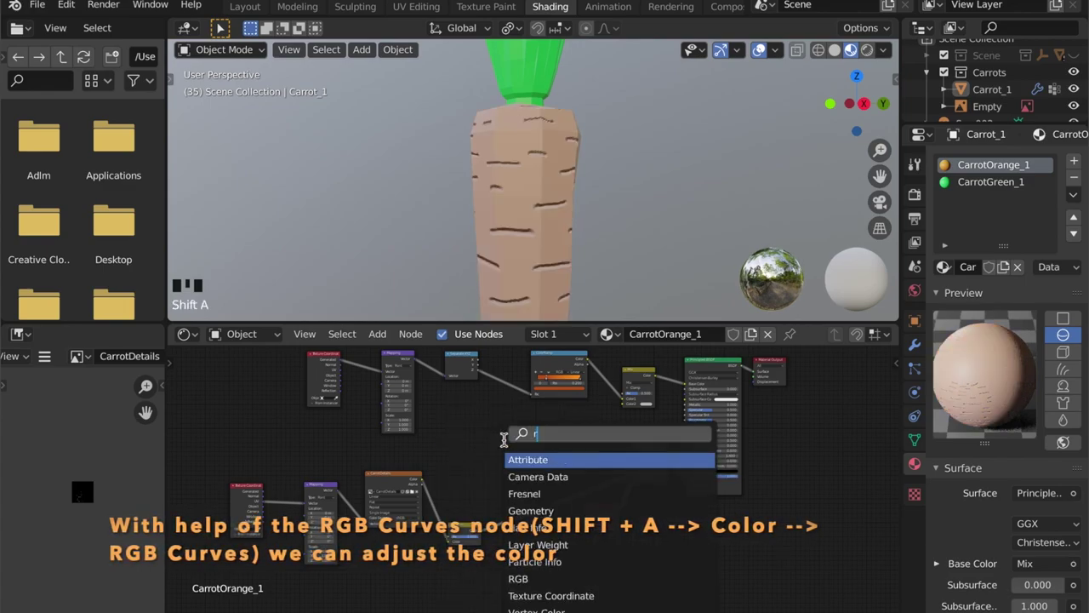
pyautogui.write('gb')
pyautogui.press('Down')
pyautogui.press('Down')
pyautogui.press('Return')
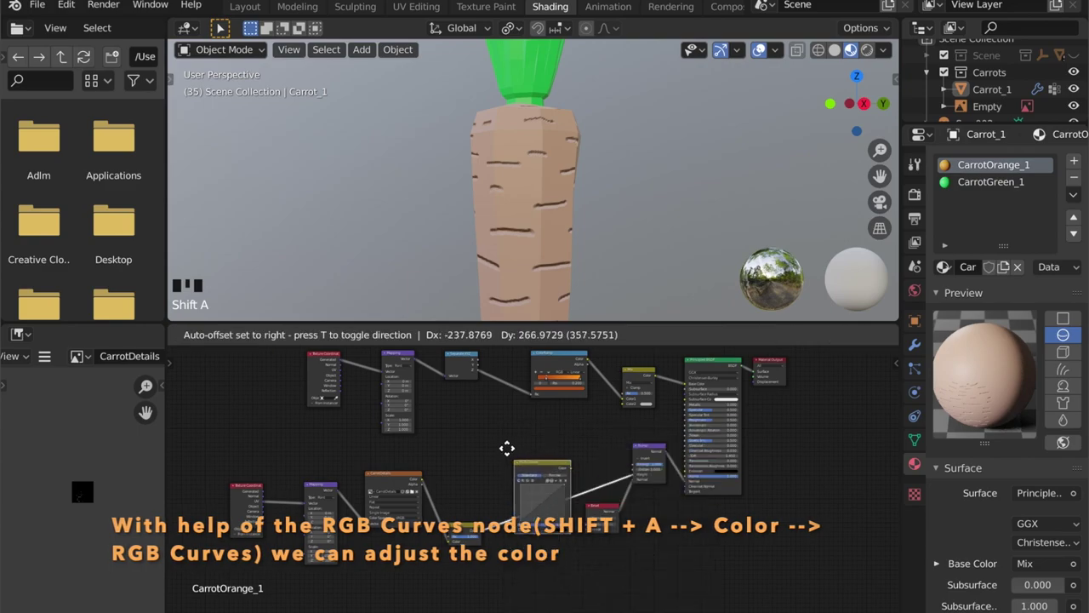
pyautogui.click(515, 438)
pyautogui.moveTo(530, 425); pyautogui.dragTo(622, 411)
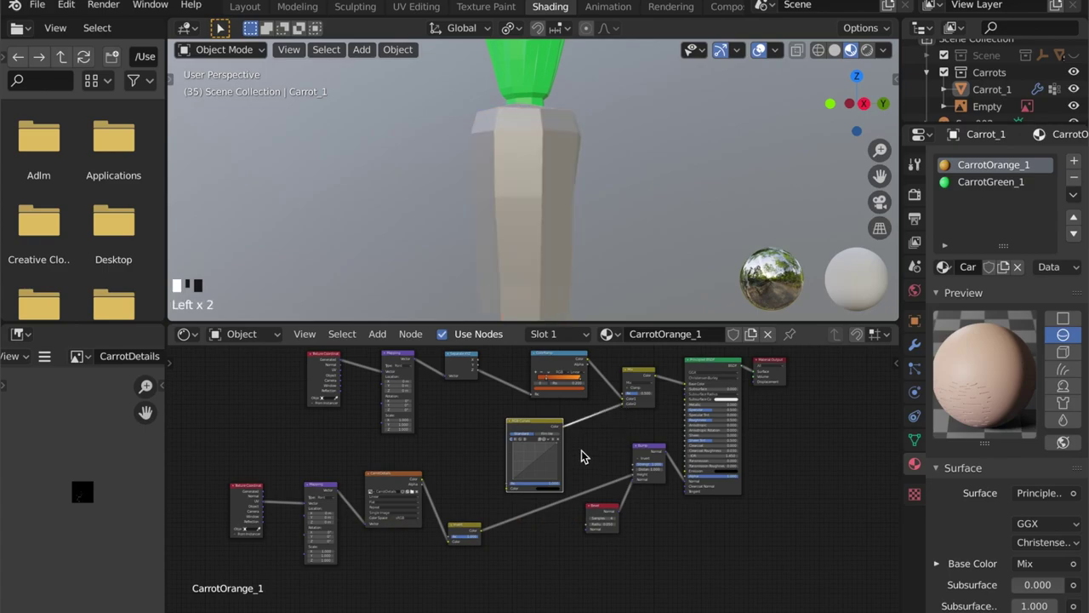
pyautogui.scroll(2, 584, 456)
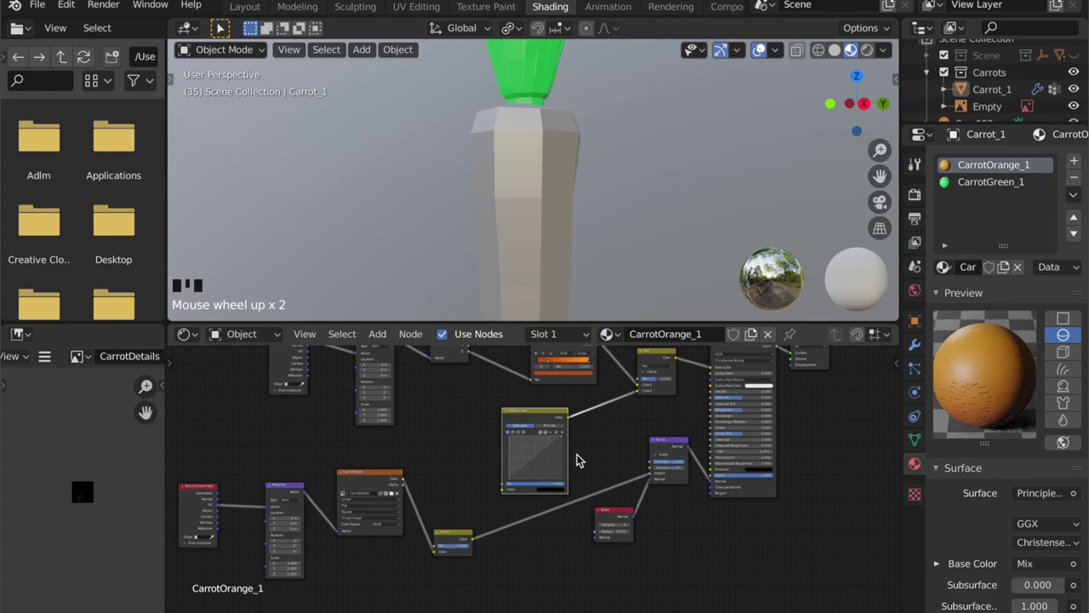
# Add a control point to the master C curve and raise it, bending the curve upward.
pyautogui.scroll(2, 577, 460)
pyautogui.click(550, 450)
pyautogui.click(529, 433)
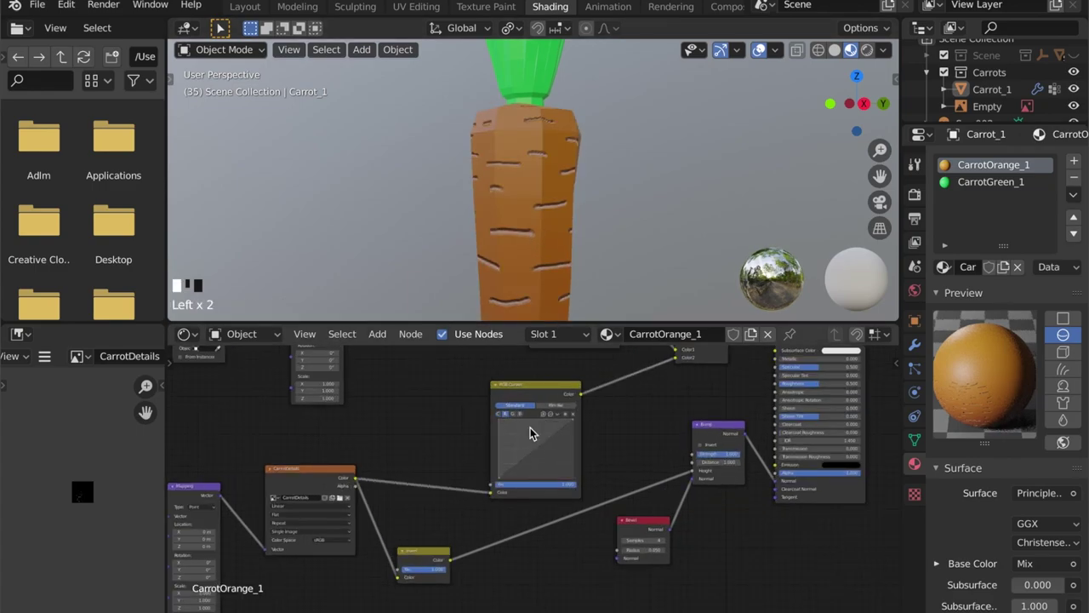
pyautogui.click(530, 443)
pyautogui.click(522, 435)
pyautogui.moveTo(578, 238); pyautogui.dragTo(596, 243, button='middle')
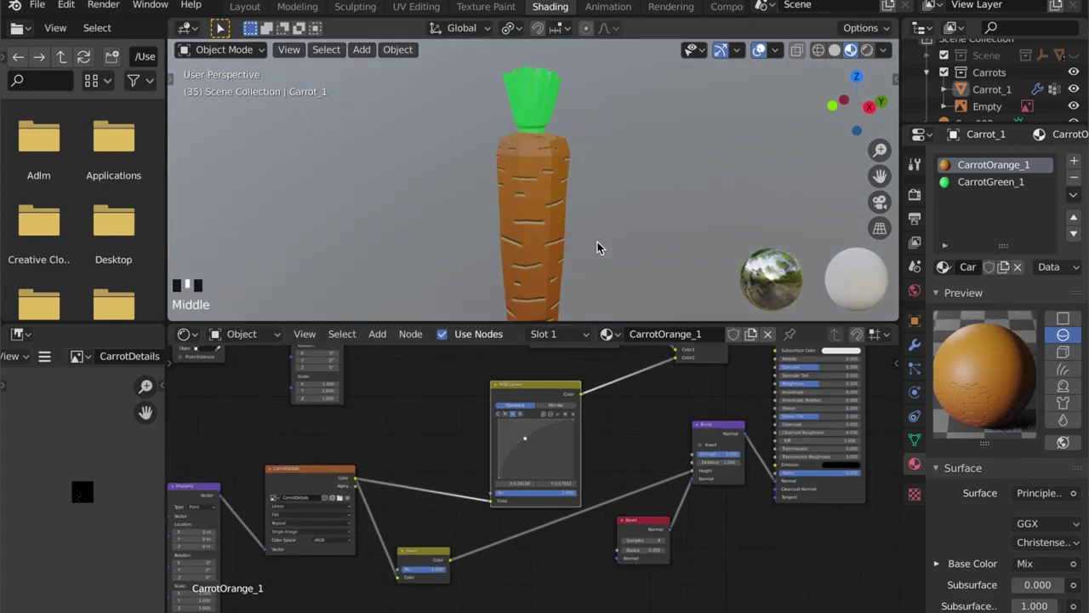
pyautogui.scroll(-2, 595, 244)
pyautogui.scroll(-1, 576, 297)
pyautogui.scroll(1, 534, 460)
pyautogui.click(527, 421)
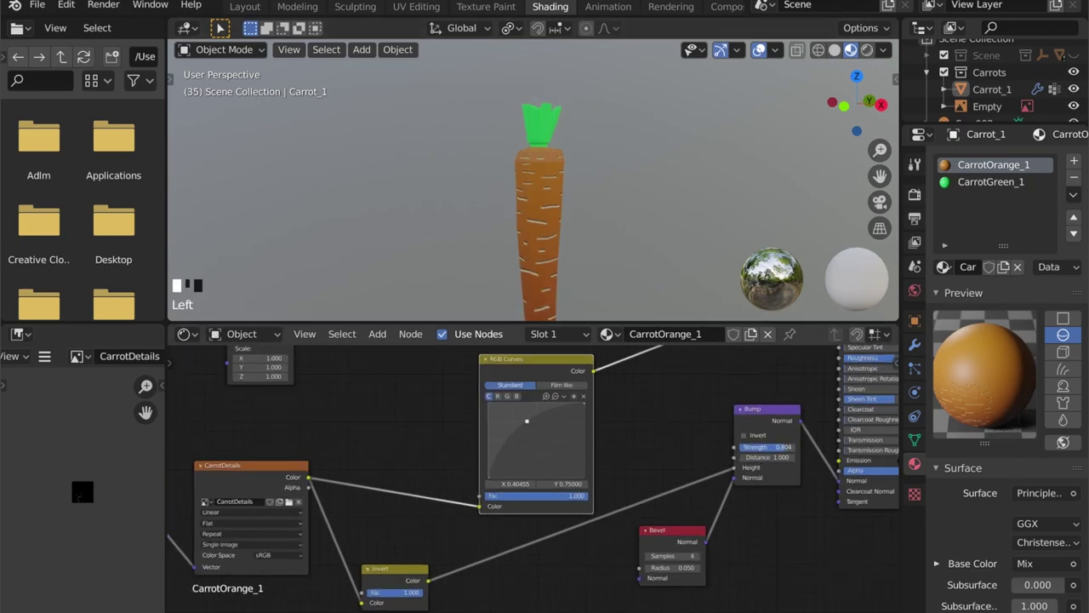
# Set a red-channel point at X 0.35, Y 0.775 and pull the blue curve down.
pyautogui.click(498, 395)
pyautogui.click(523, 421)
pyautogui.click(515, 397)
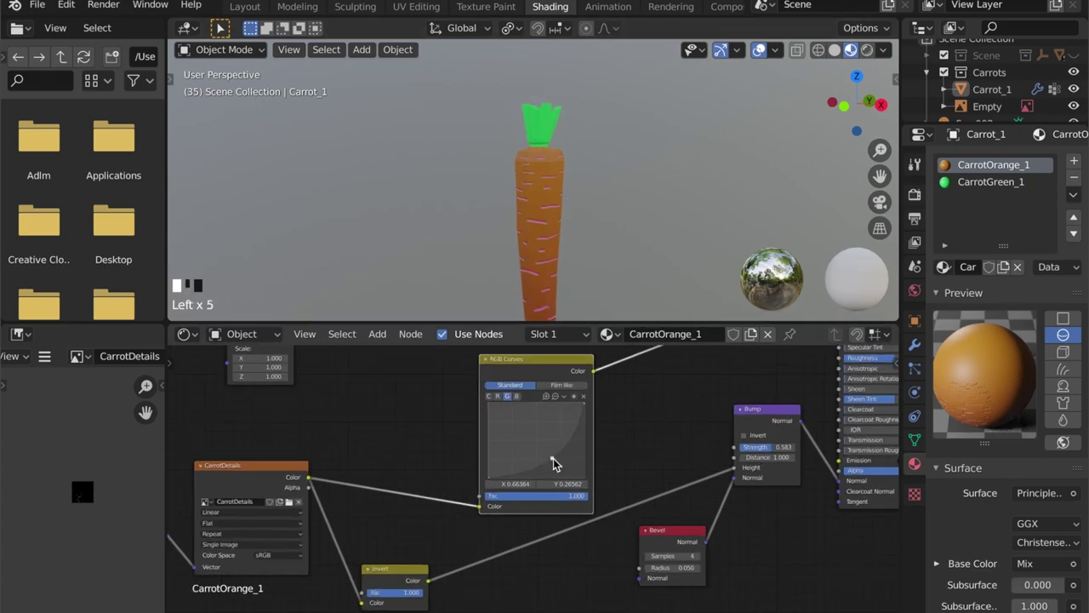
pyautogui.scroll(6, 554, 456)
pyautogui.click(552, 468)
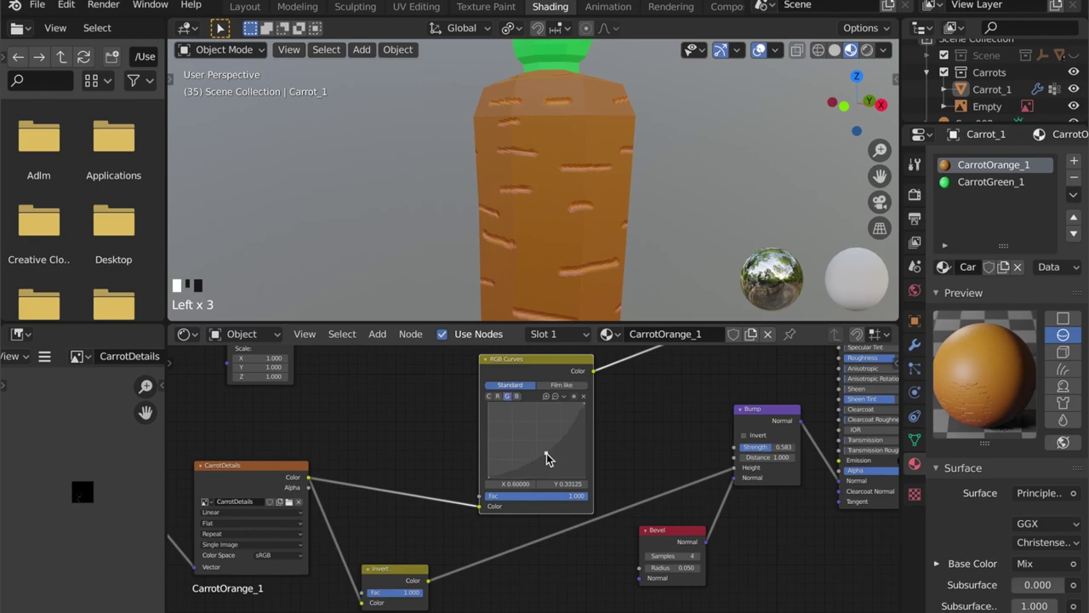
pyautogui.click(498, 396)
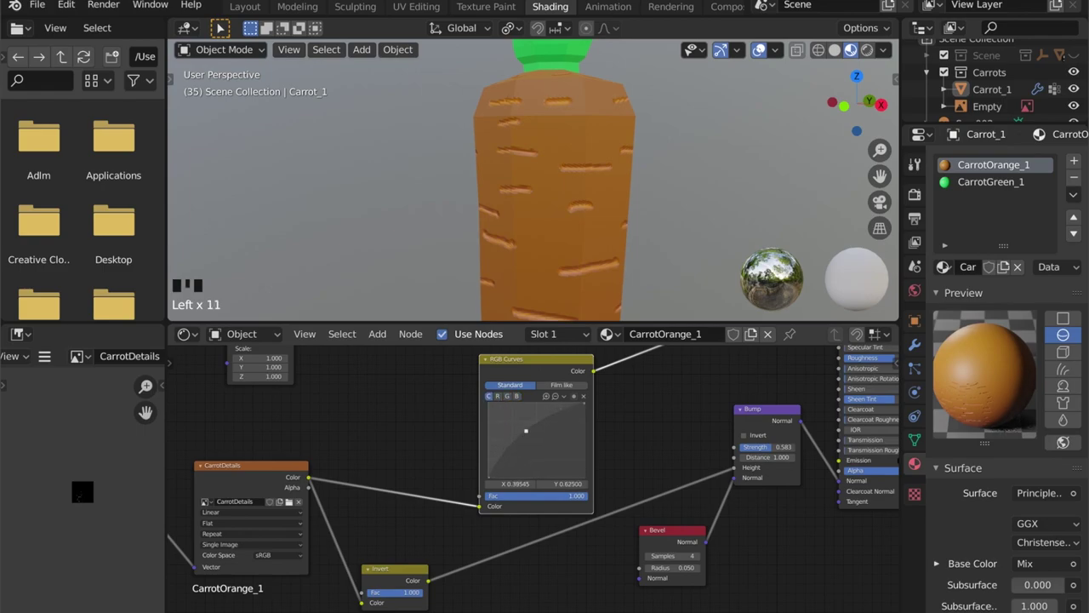
pyautogui.scroll(-1, 549, 358)
pyautogui.scroll(-8, 576, 260)
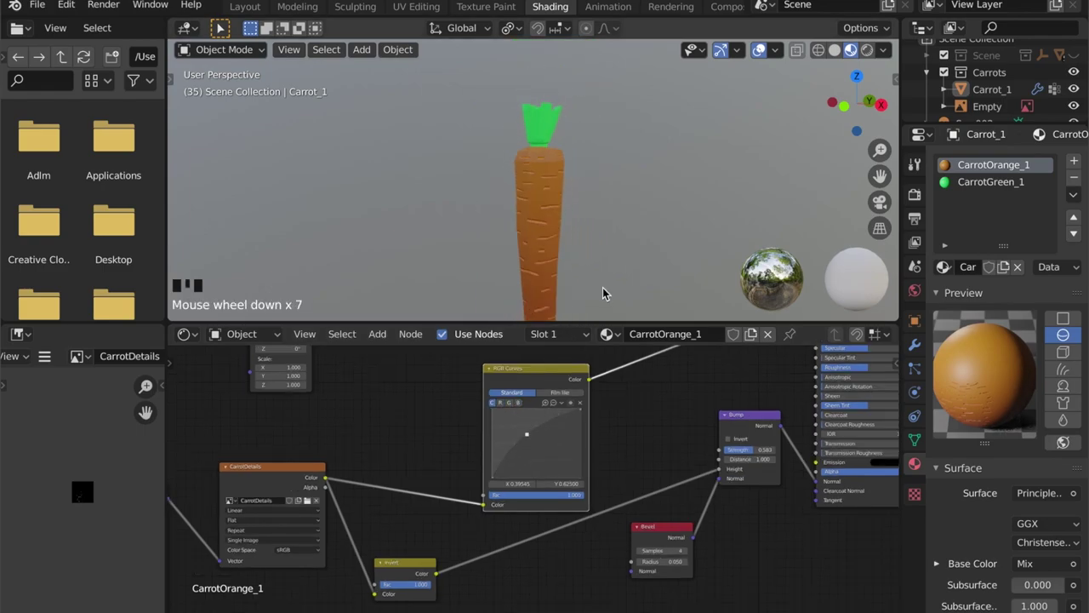
pyautogui.scroll(-4, 576, 262)
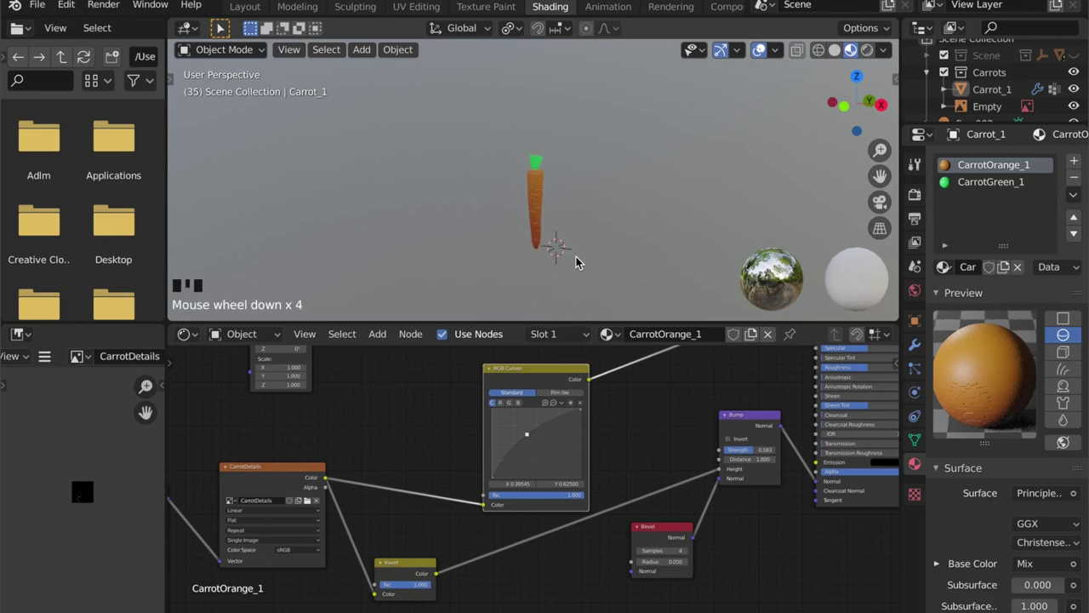
pyautogui.scroll(4, 576, 262)
pyautogui.moveTo(549, 264); pyautogui.dragTo(365, 263, button='middle')
# Switch the viewport to rendered shading and lower Bump Strength to 0.275.
pyautogui.click(867, 50)
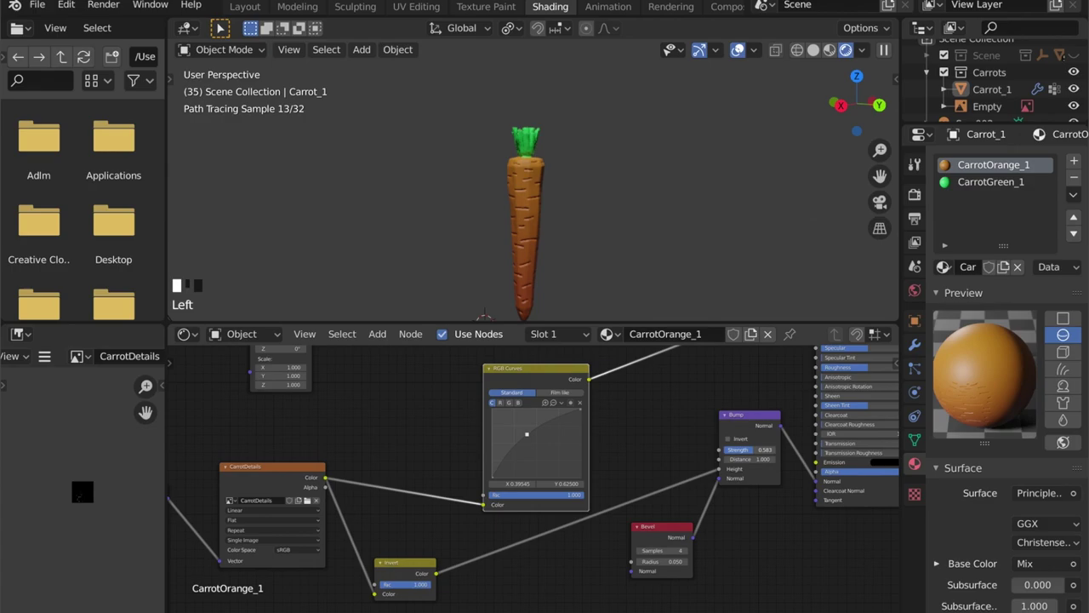
pyautogui.moveTo(749, 449); pyautogui.dragTo(722, 449)
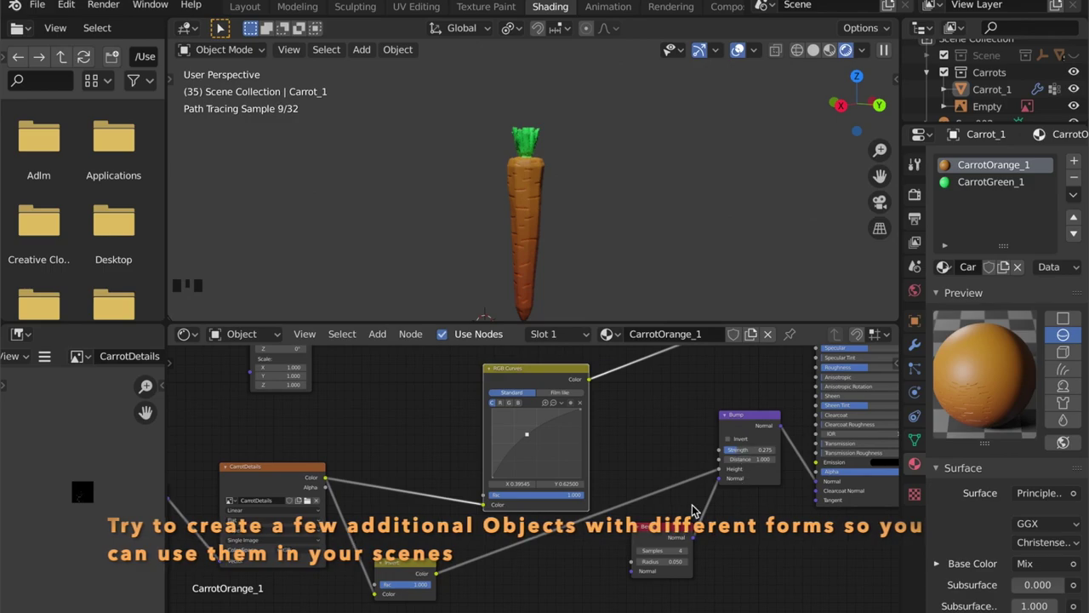
pyautogui.scroll(2, 544, 213)
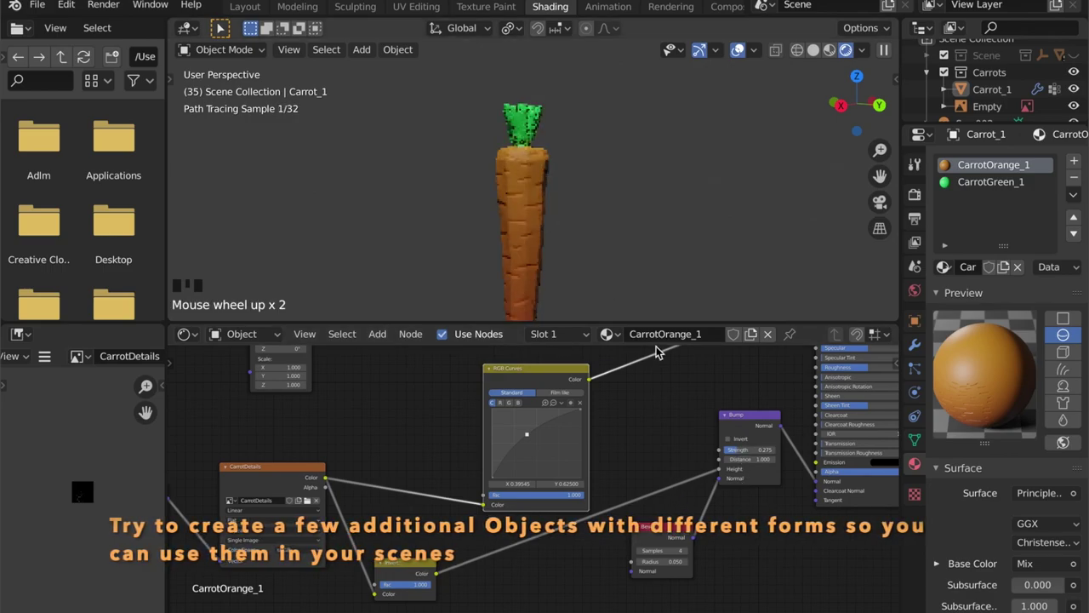
# Enlarge the 3D viewport and orbit around the finished carrot to inspect it.
pyautogui.moveTo(653, 323); pyautogui.dragTo(647, 428)
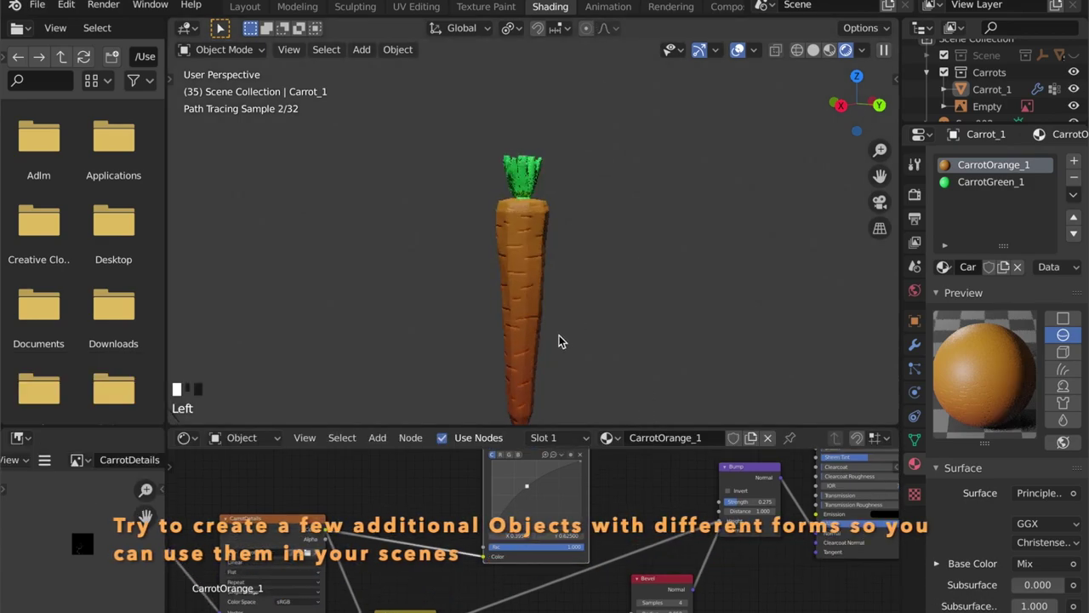
pyautogui.click(564, 313)
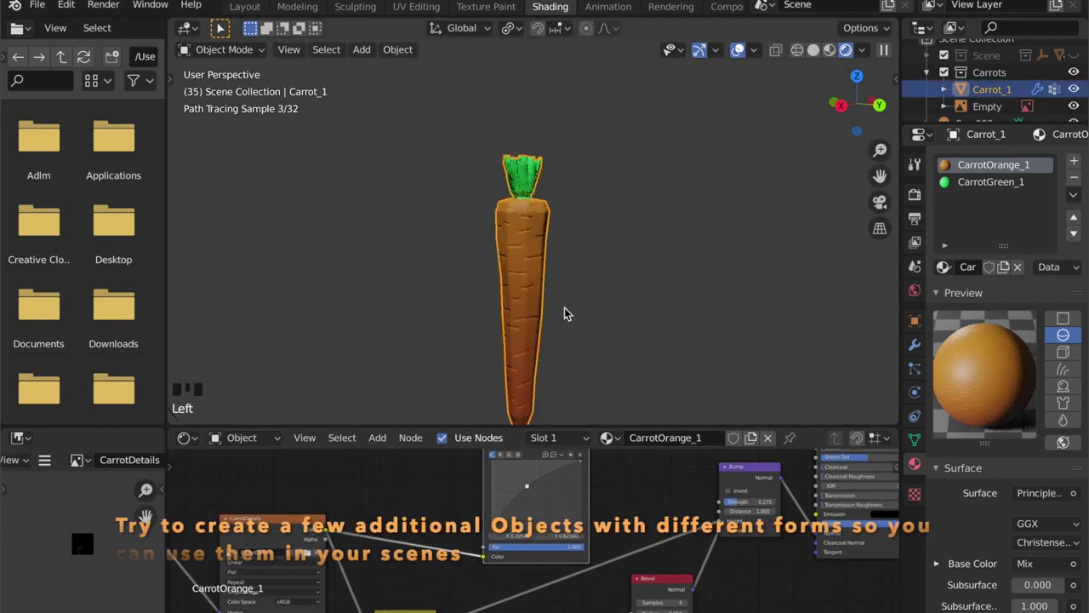
pyautogui.scroll(-2, 566, 312)
pyautogui.rightClick(566, 311)
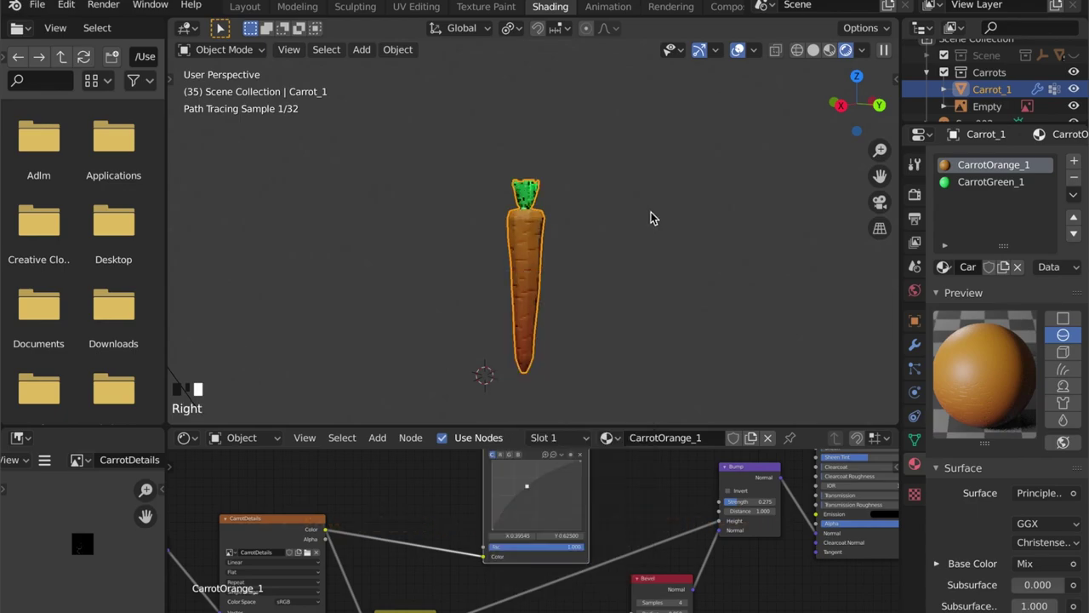
pyautogui.click(576, 298)
pyautogui.moveTo(576, 298)
pyautogui.mouseDown(button='middle')
pyautogui.moveTo(530, 307)
pyautogui.moveTo(633, 257)
pyautogui.mouseUp(button='middle')
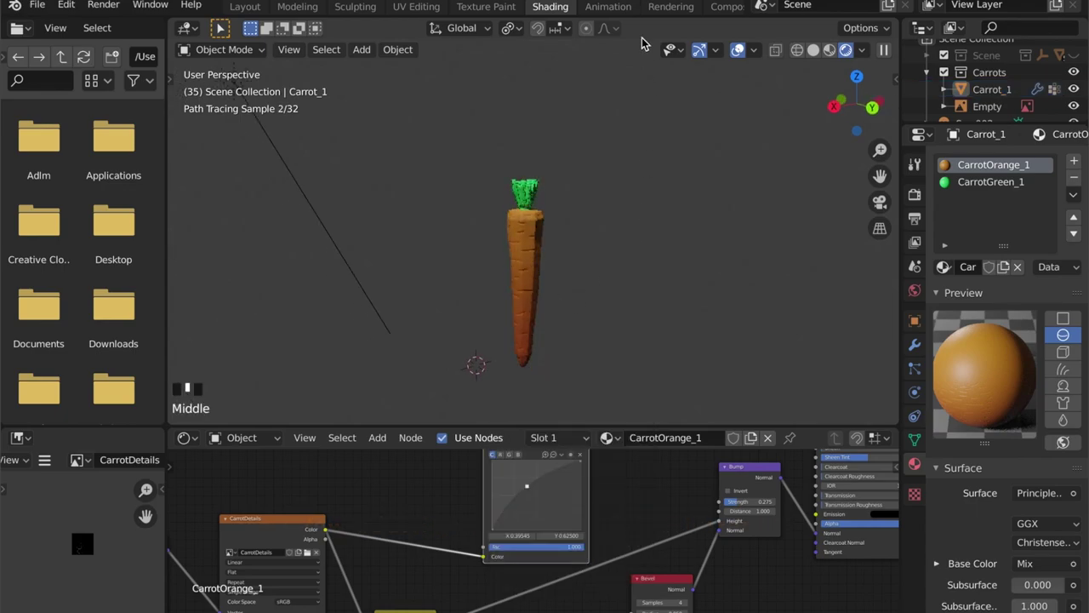